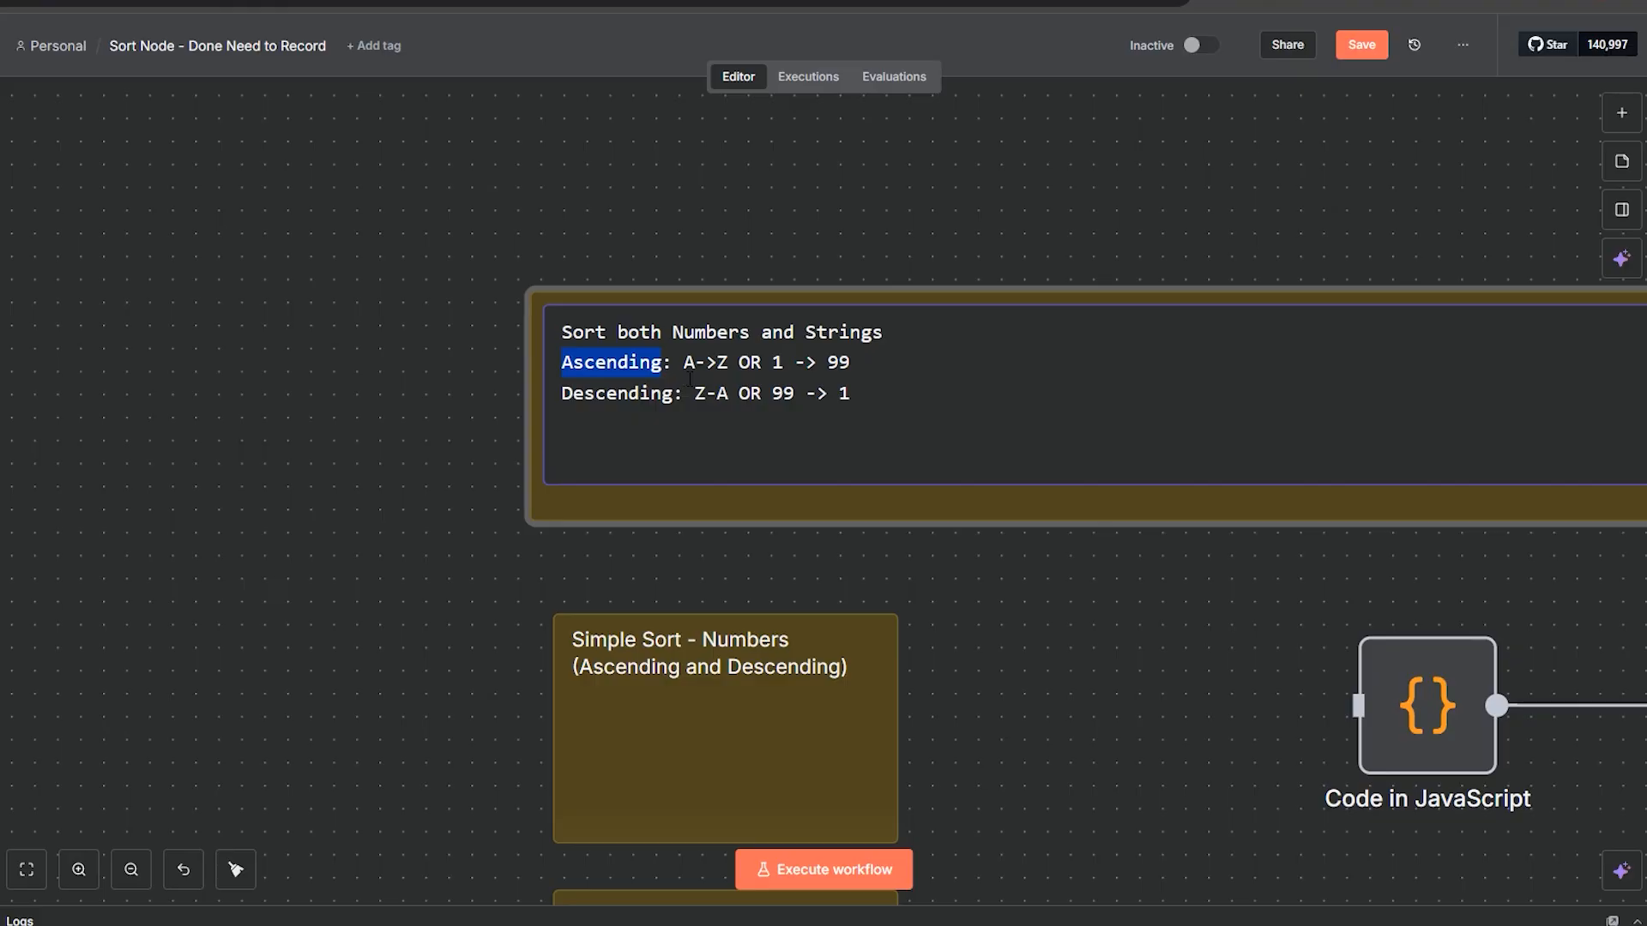
Step: Correct the sort note's descending line to read "Descending:Z->A OR 99 -> 1" and finish editing the note
{"action": "double_click", "coordinate": [689, 365]}
{"action": "double_click", "coordinate": [778, 364]}
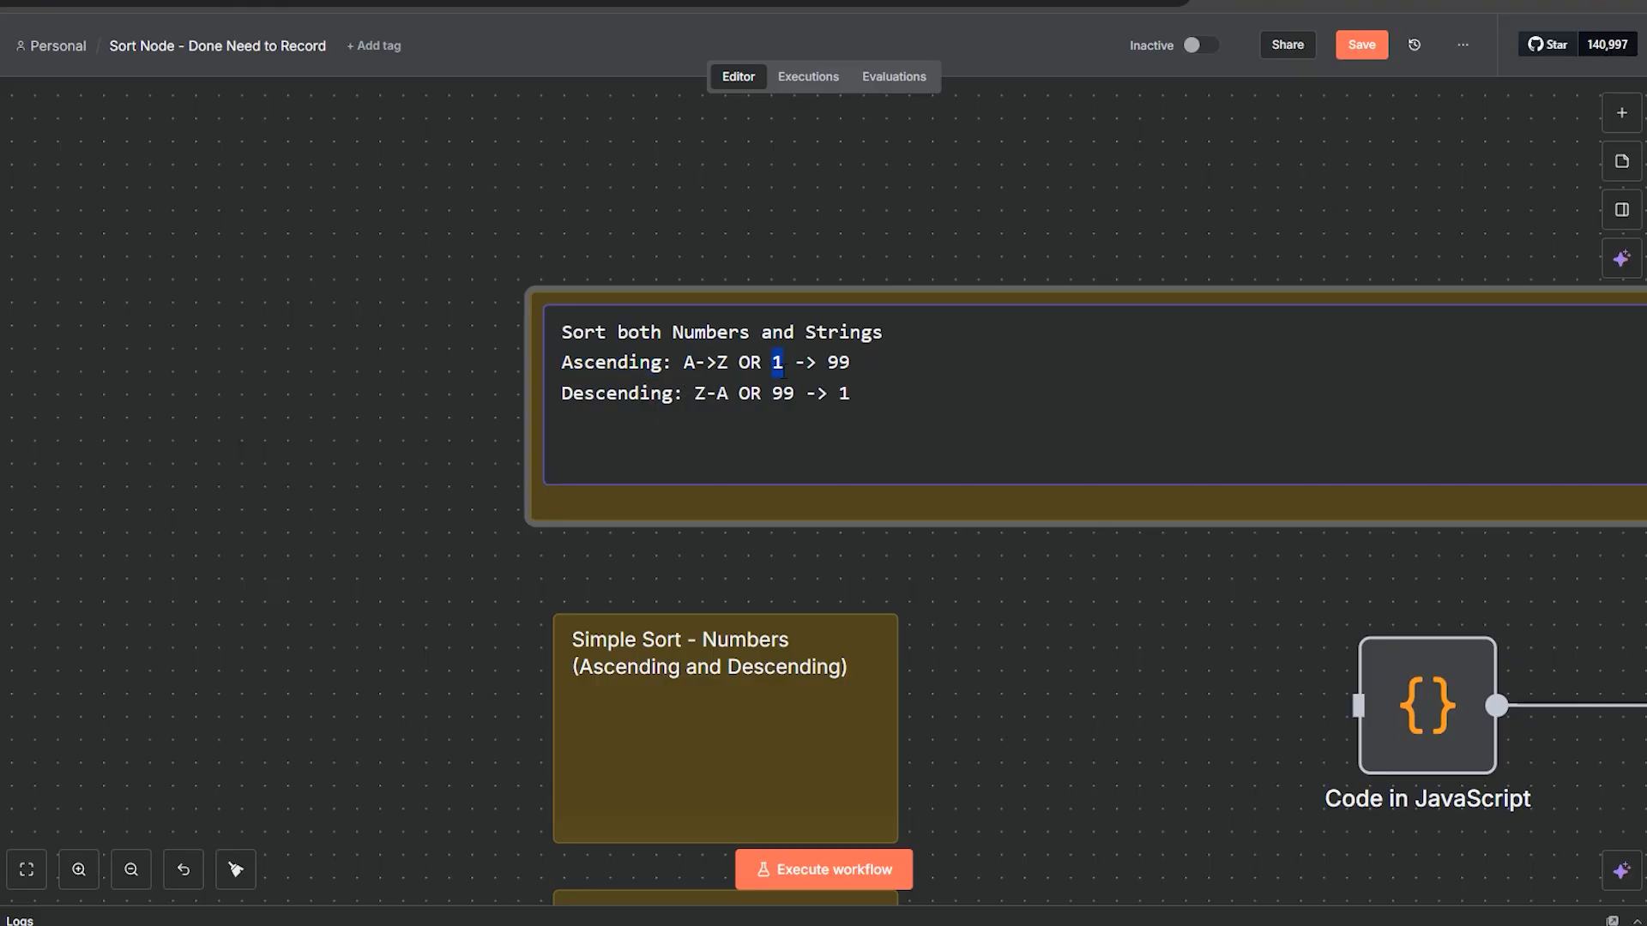
{"action": "left_click_drag", "start_coordinate": [839, 364], "coordinate": [849, 365]}
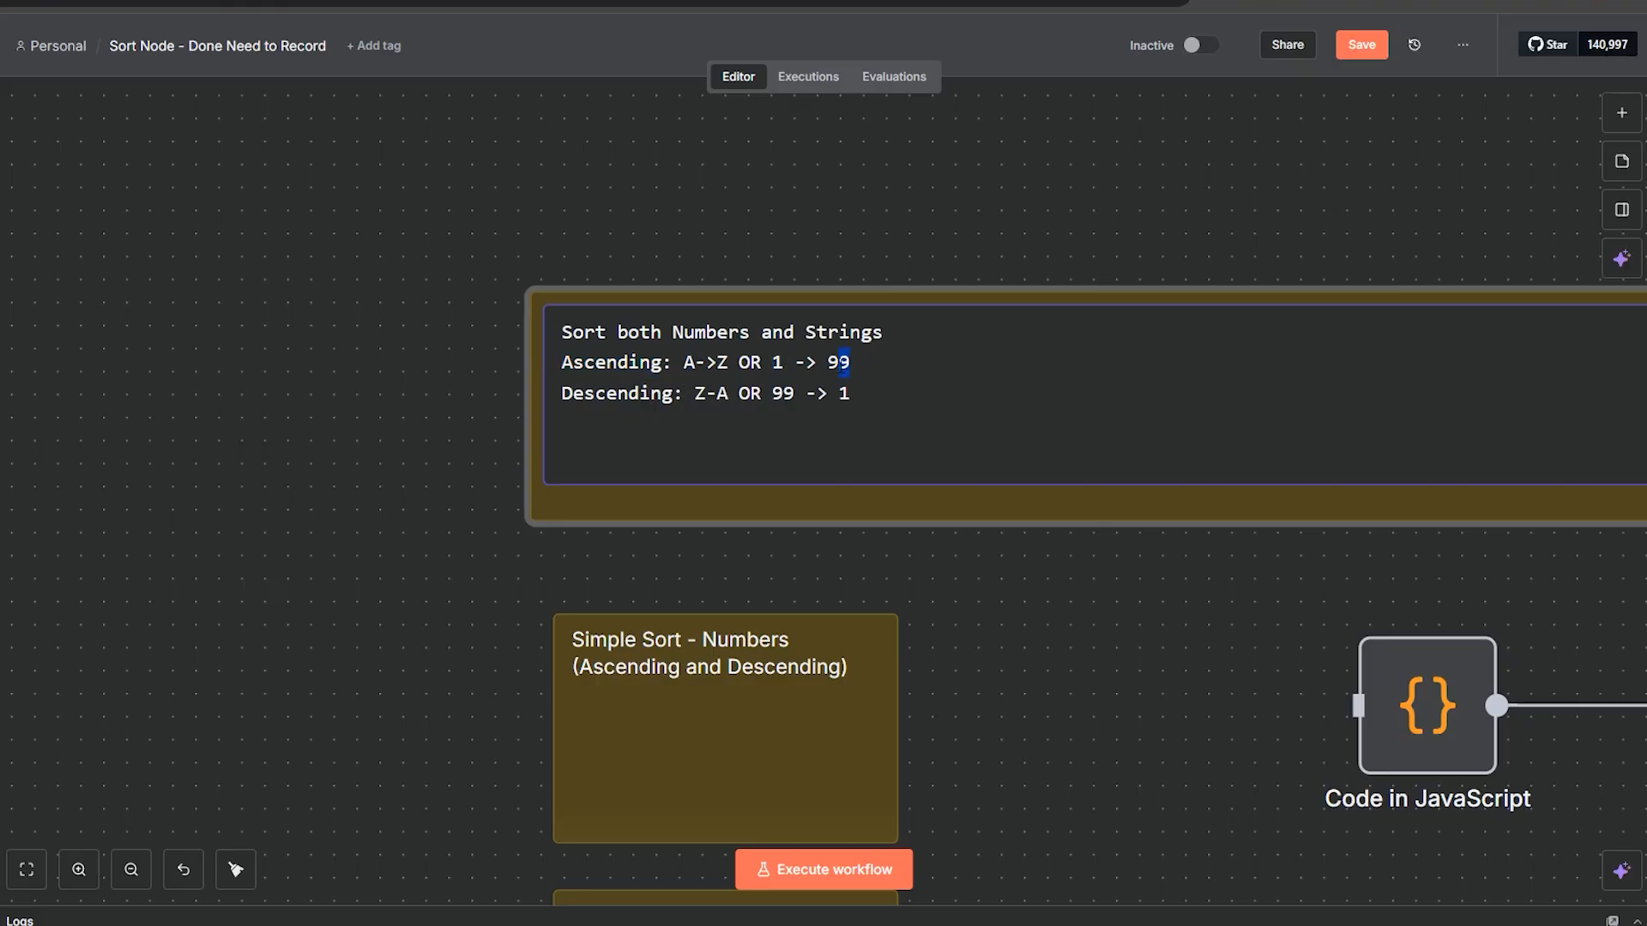
{"action": "double_click", "coordinate": [689, 367]}
{"action": "double_click", "coordinate": [721, 365]}
{"action": "left_click", "coordinate": [717, 393]}
{"action": "type", "text": ">"}
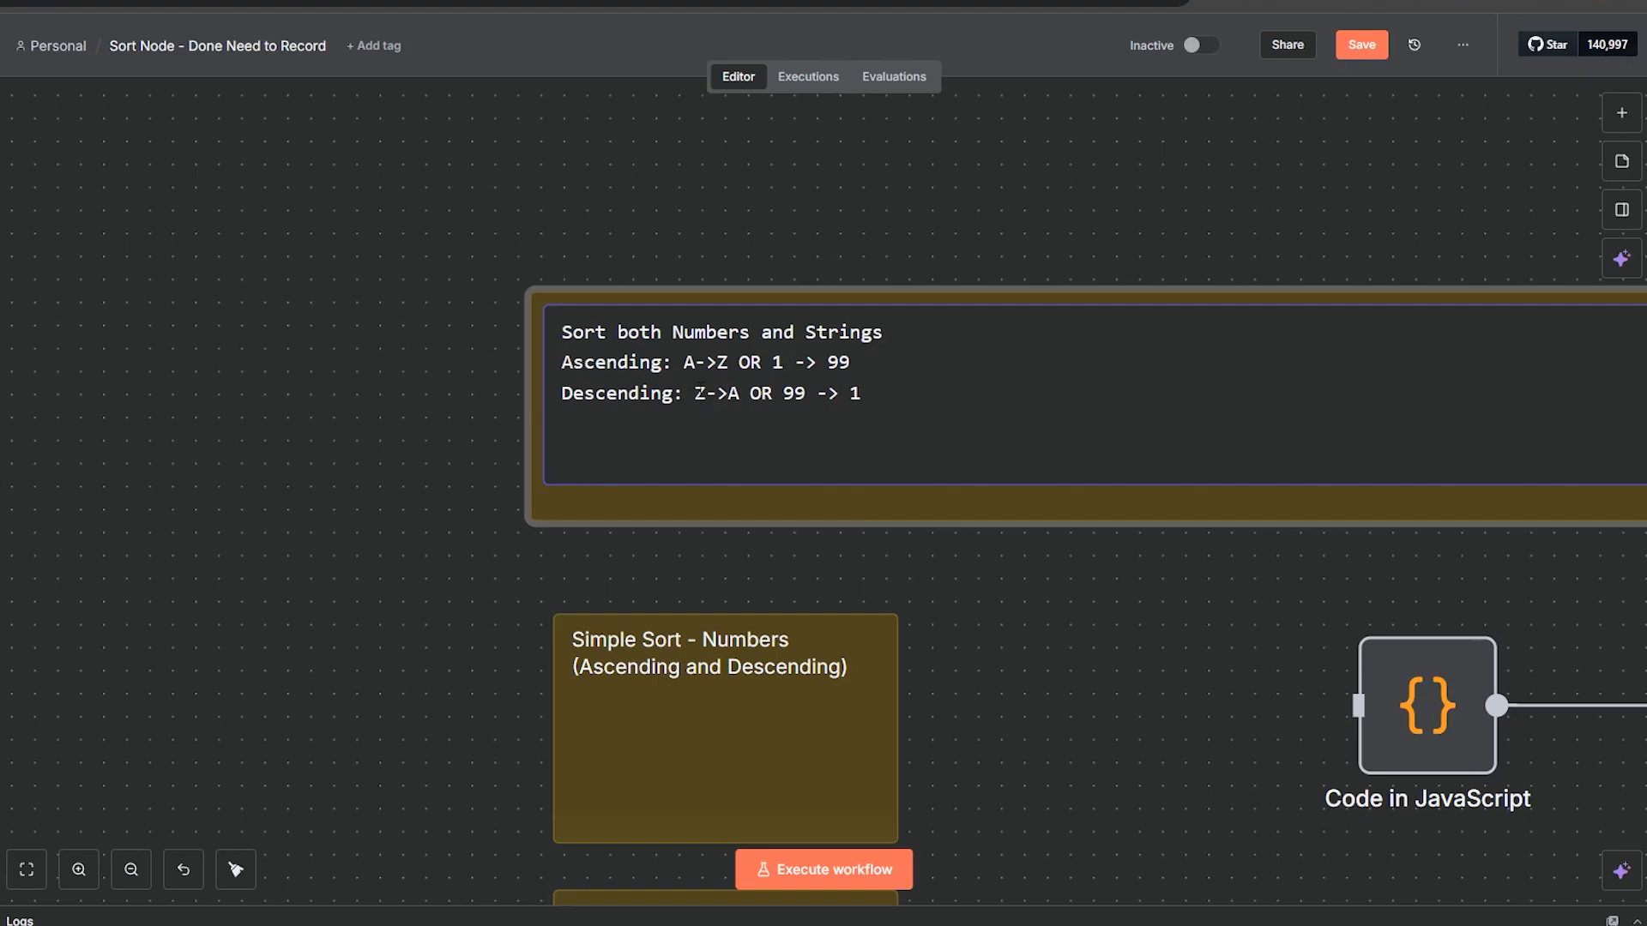
{"action": "left_click", "coordinate": [699, 397]}
{"action": "key", "text": "BackSpace"}
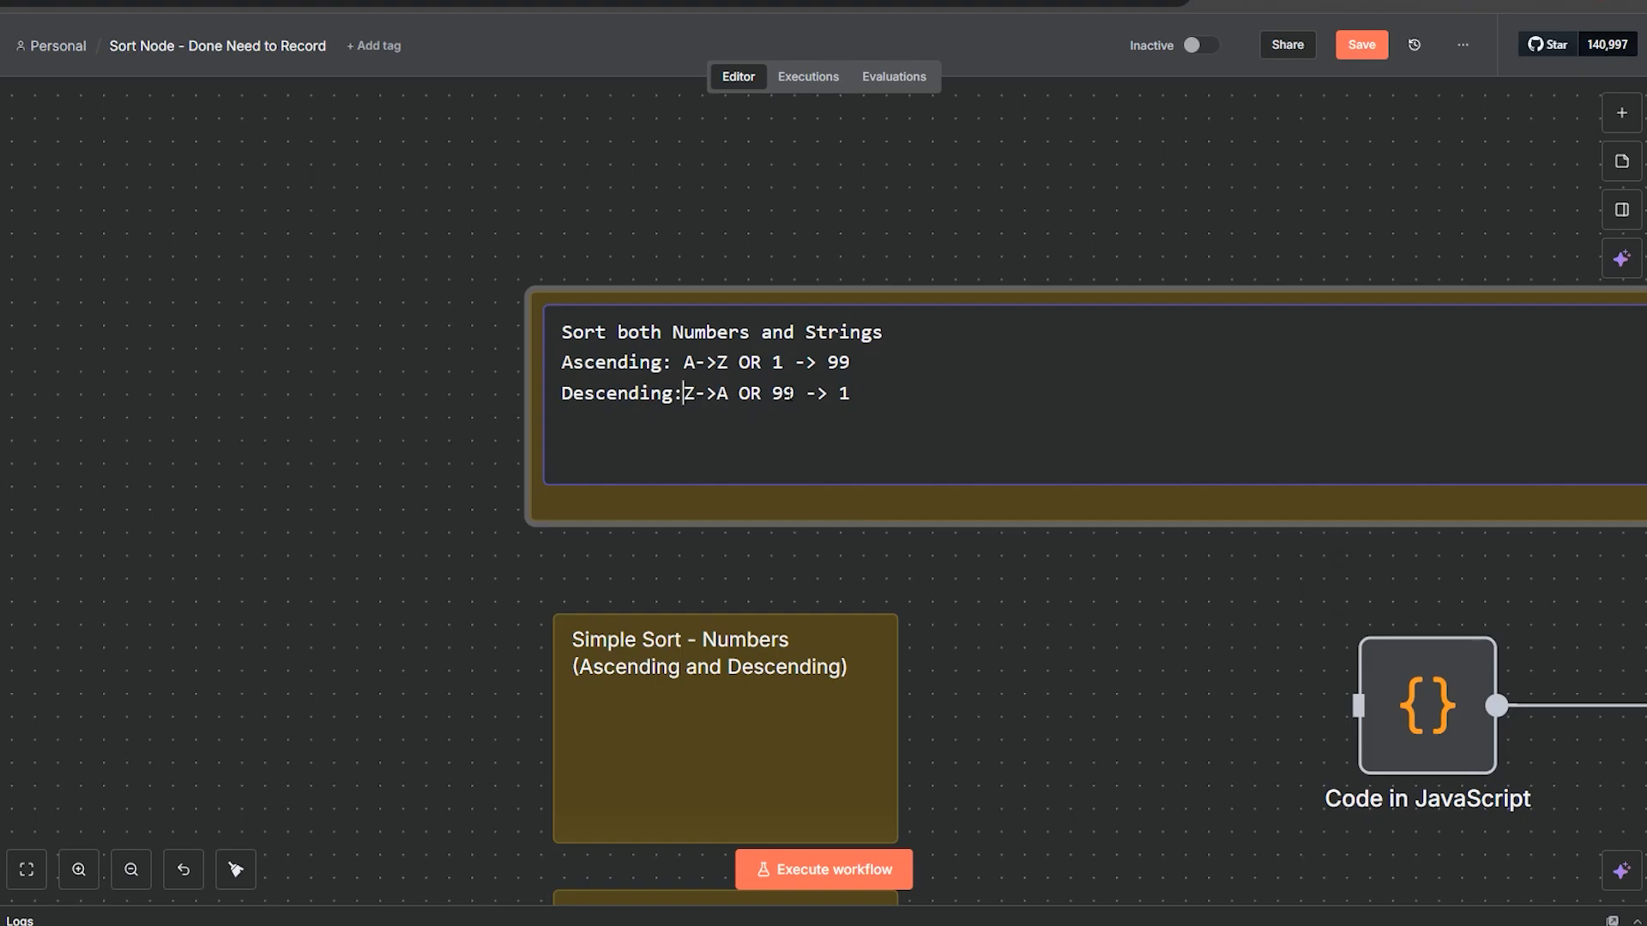
{"action": "left_click_drag", "start_coordinate": [773, 393], "coordinate": [794, 394]}
{"action": "left_click", "coordinate": [875, 393]}
{"action": "left_click", "coordinate": [497, 401]}
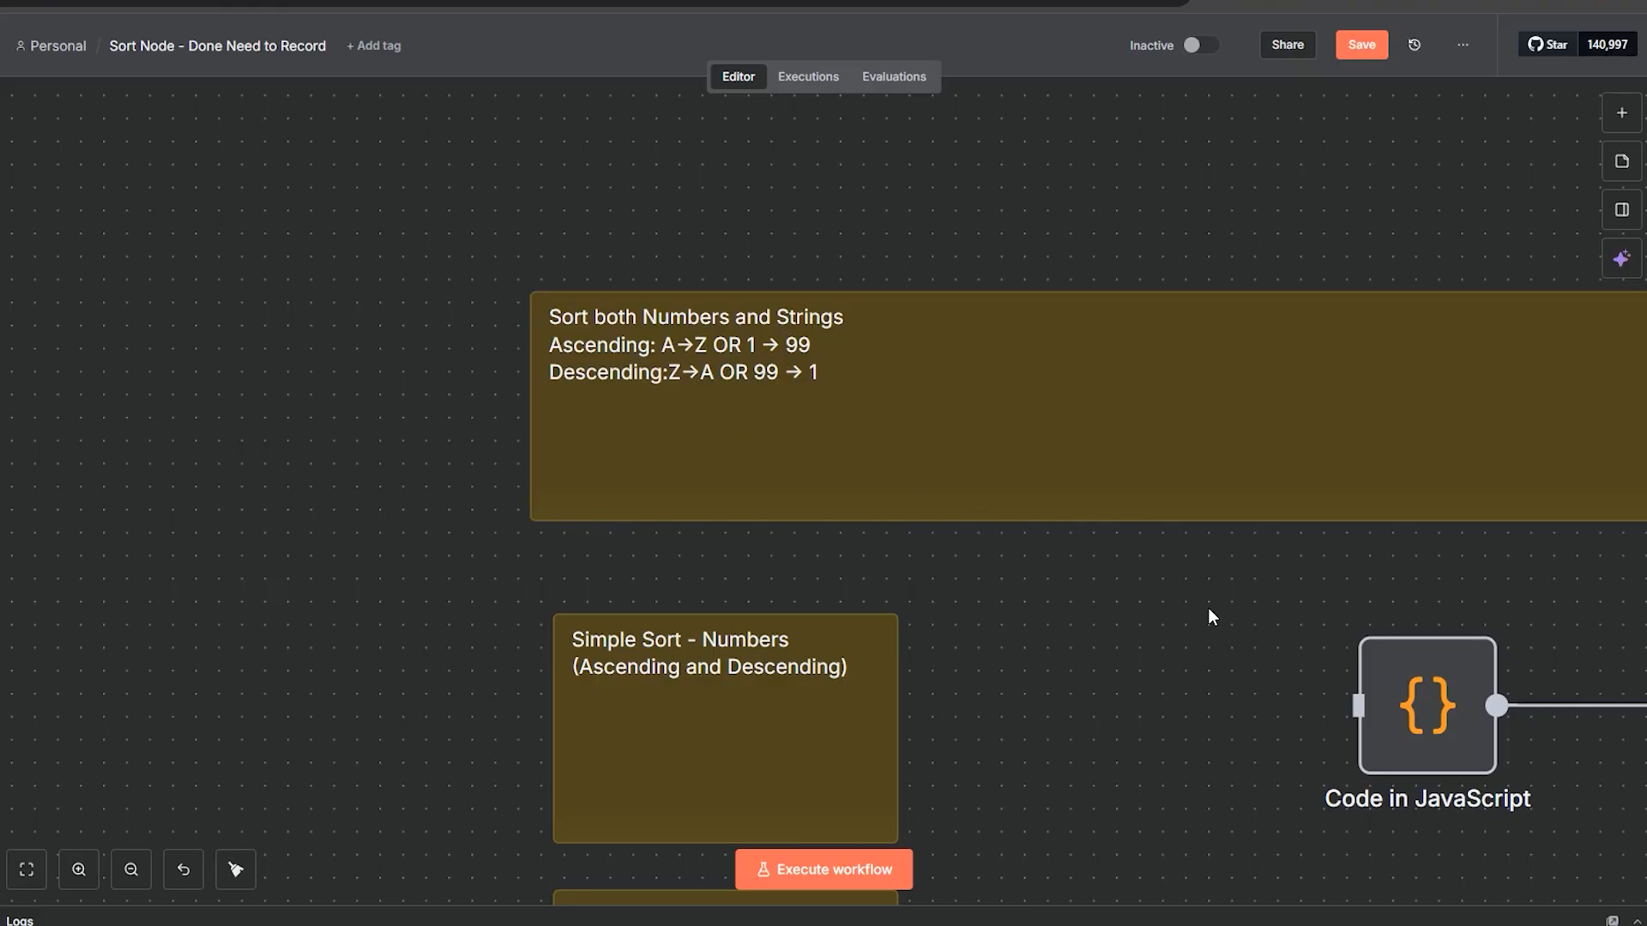
Step: Move the manual trigger node up to the Simple Sort - Numbers row, just before the Code in JavaScript node
{"action": "scroll", "coordinate": [1228, 629], "scroll_direction": "down", "scroll_amount": 15}
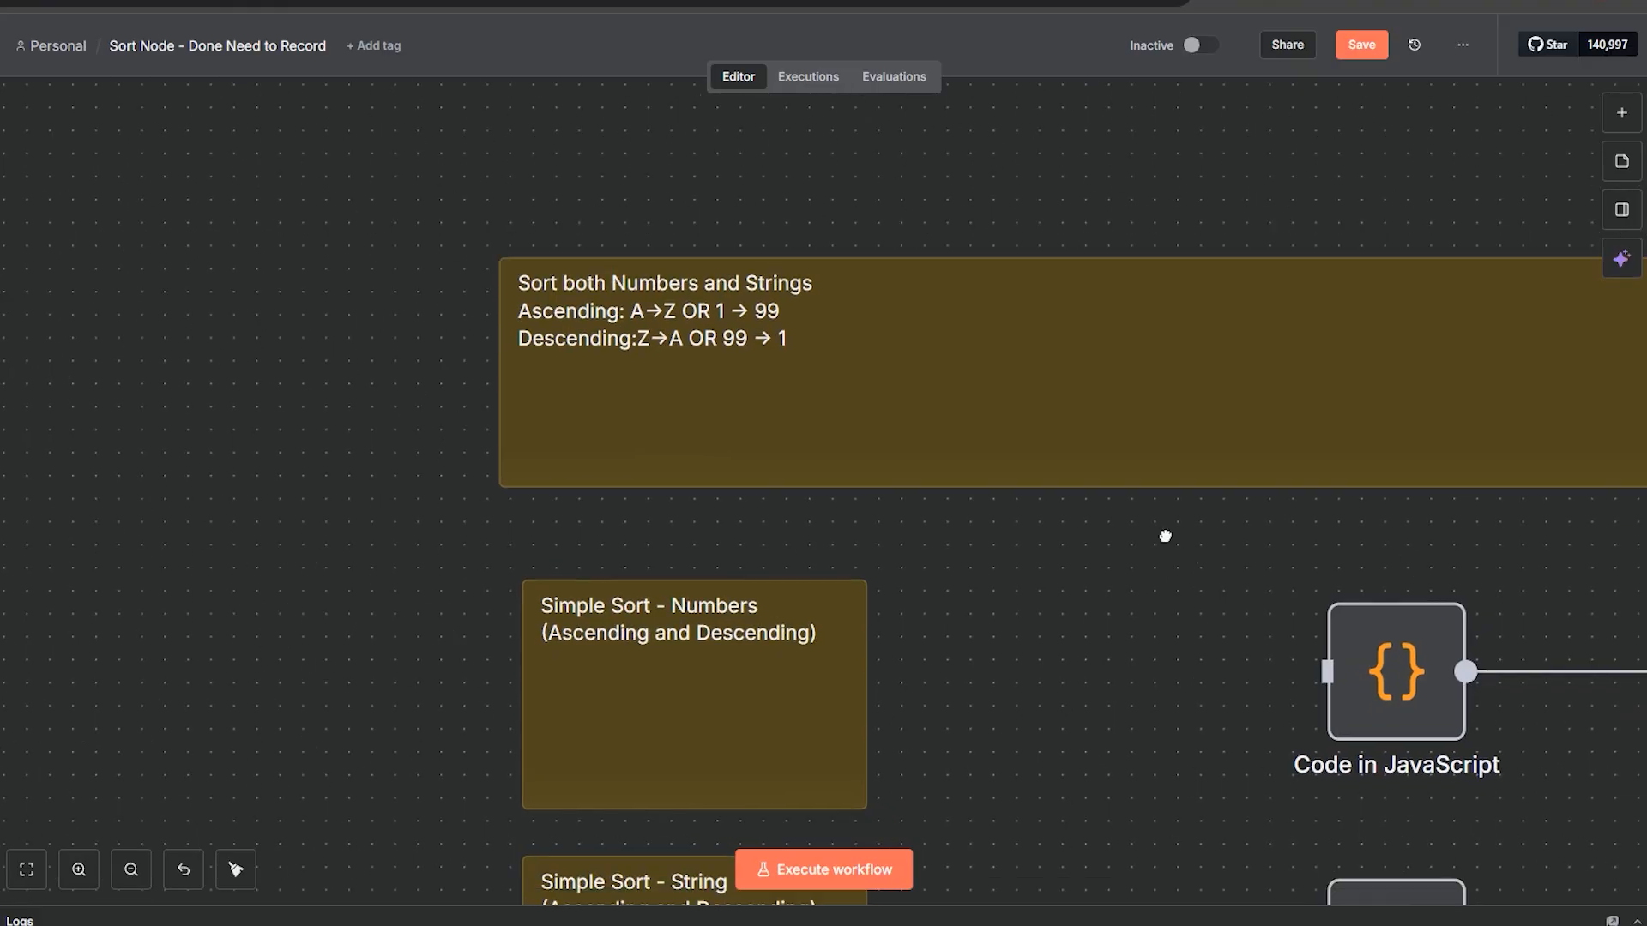
{"action": "scroll", "coordinate": [873, 701], "scroll_direction": "down", "scroll_amount": 10}
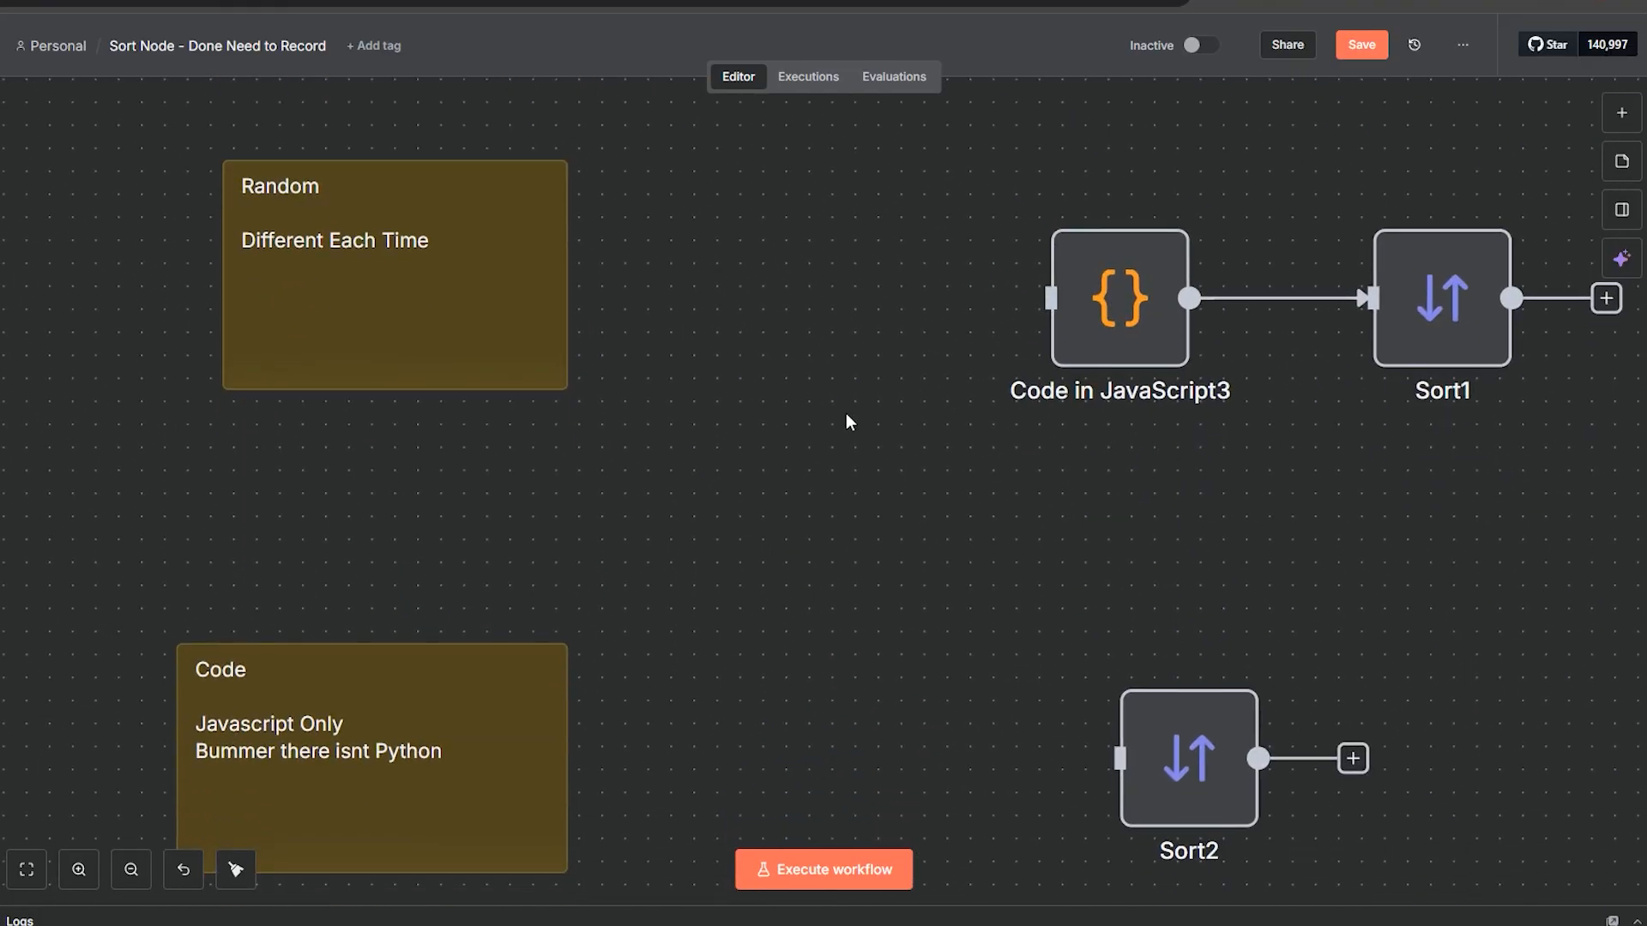
{"action": "left_click", "coordinate": [1125, 782]}
{"action": "left_click_drag", "start_coordinate": [880, 772], "coordinate": [762, 155]}
{"action": "scroll", "coordinate": [952, 566], "scroll_direction": "up", "scroll_amount": 4}
{"action": "left_click_drag", "start_coordinate": [747, 483], "coordinate": [716, 160]}
{"action": "left_click_drag", "start_coordinate": [956, 444], "coordinate": [917, 921]}
{"action": "left_click_drag", "start_coordinate": [679, 681], "coordinate": [655, 290]}
{"action": "left_click_drag", "start_coordinate": [870, 529], "coordinate": [868, 880]}
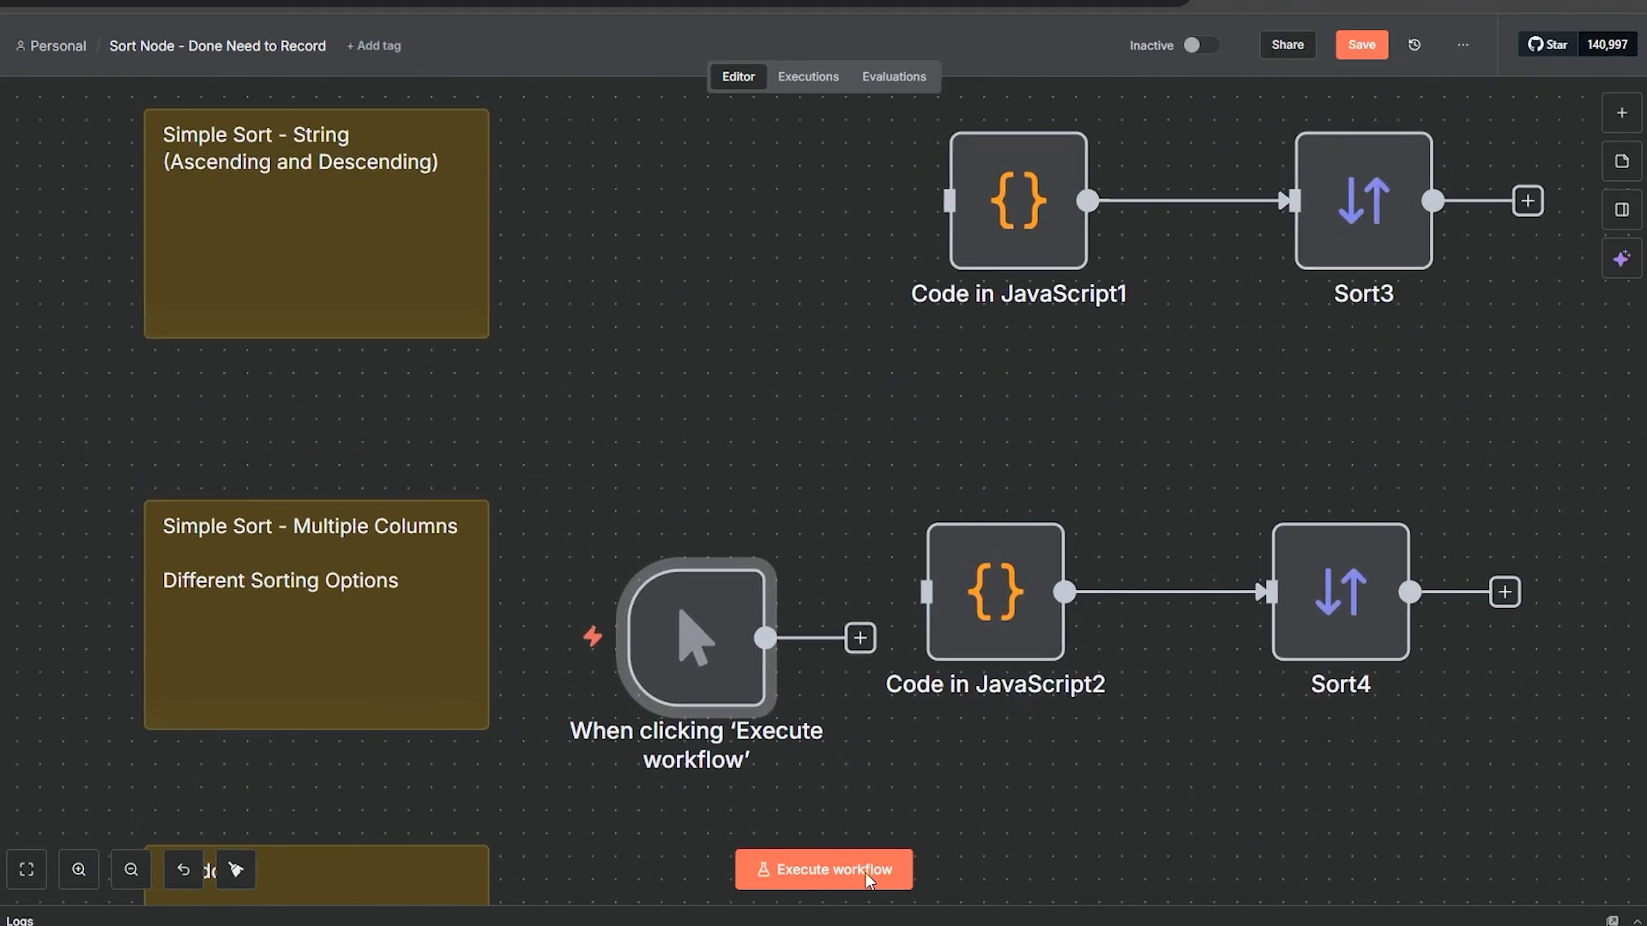
{"action": "left_click_drag", "start_coordinate": [696, 618], "coordinate": [661, 242]}
{"action": "left_click_drag", "start_coordinate": [841, 397], "coordinate": [924, 849]}
{"action": "left_click_drag", "start_coordinate": [754, 709], "coordinate": [776, 412]}
{"action": "left_click_drag", "start_coordinate": [899, 562], "coordinate": [647, 558]}
{"action": "mouse_move", "coordinate": [558, 408]}
{"action": "left_mouse_down"}
{"action": "mouse_move", "coordinate": [584, 433]}
{"action": "mouse_move", "coordinate": [583, 410]}
{"action": "mouse_move", "coordinate": [601, 410]}
{"action": "mouse_move", "coordinate": [583, 410]}
{"action": "left_mouse_up"}
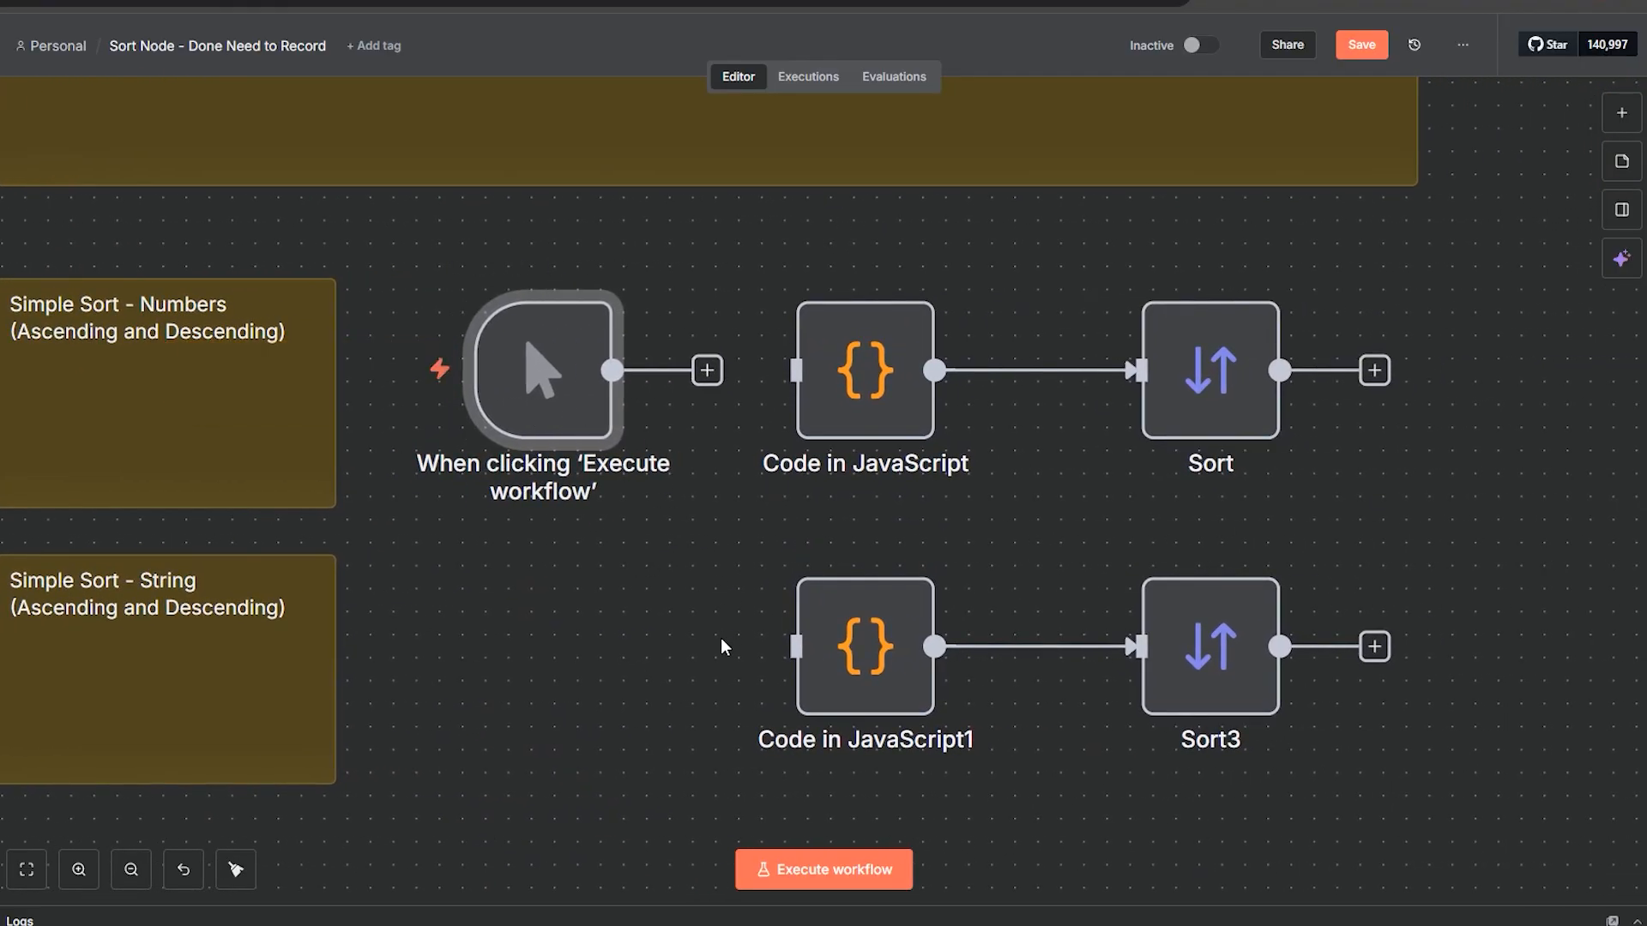
Step: Search the available nodes for "manu", "code" and "sort" without adding any of them
{"action": "left_click", "coordinate": [1621, 115]}
{"action": "type", "text": "manu"}
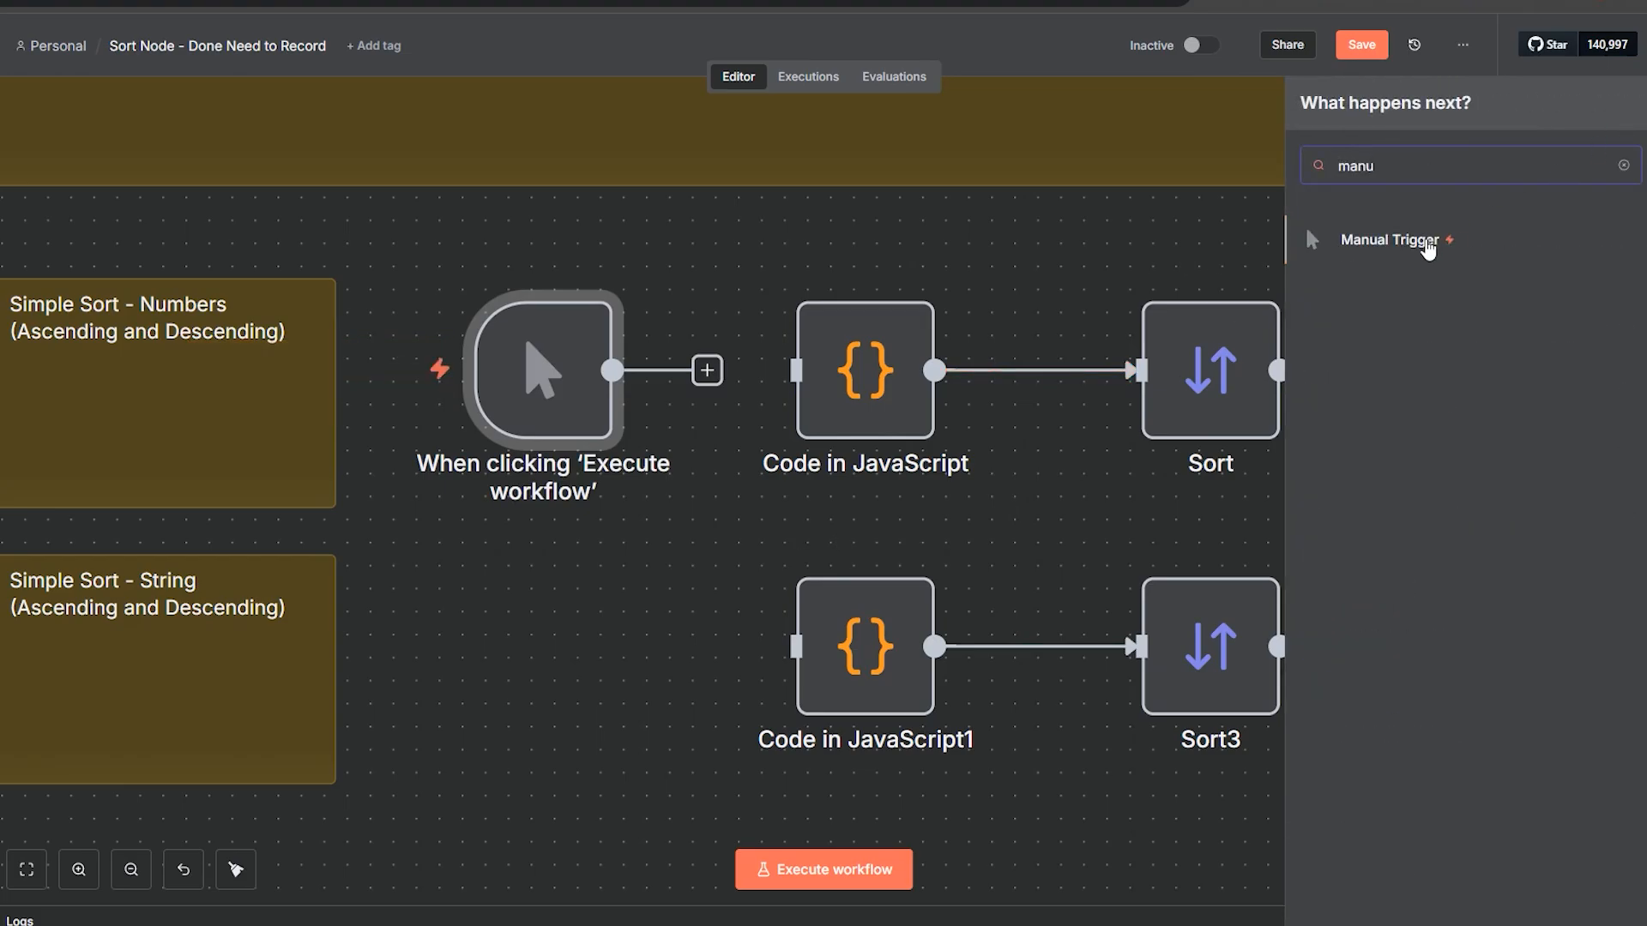
{"action": "left_click", "coordinate": [1067, 258]}
{"action": "left_click", "coordinate": [1596, 121]}
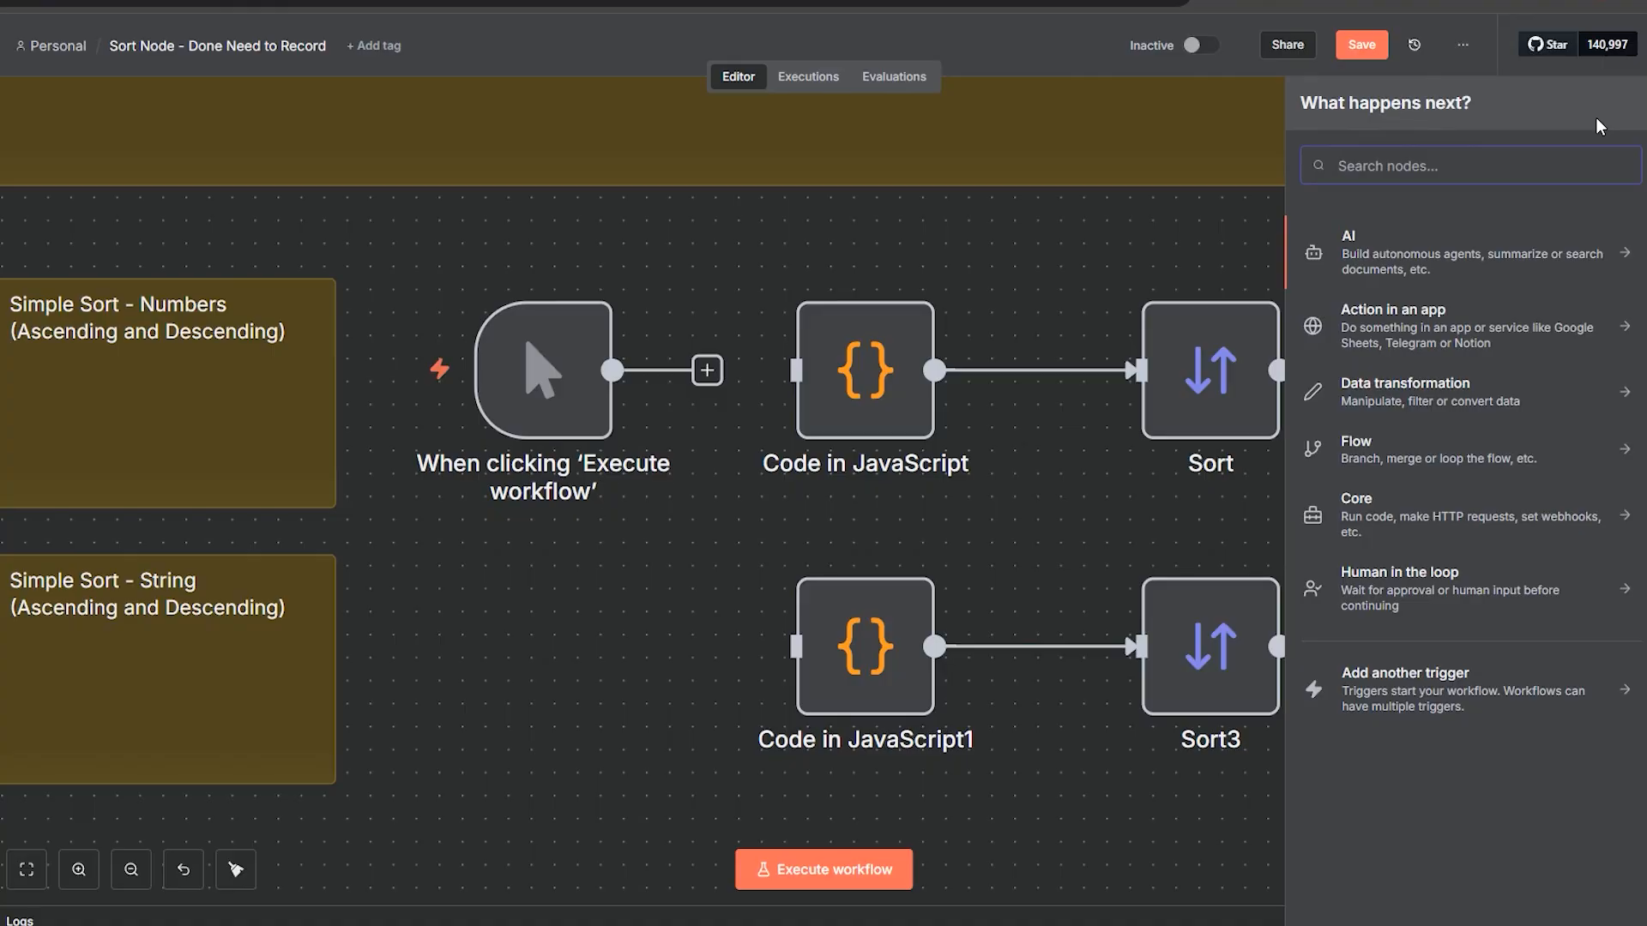
{"action": "type", "text": "code"}
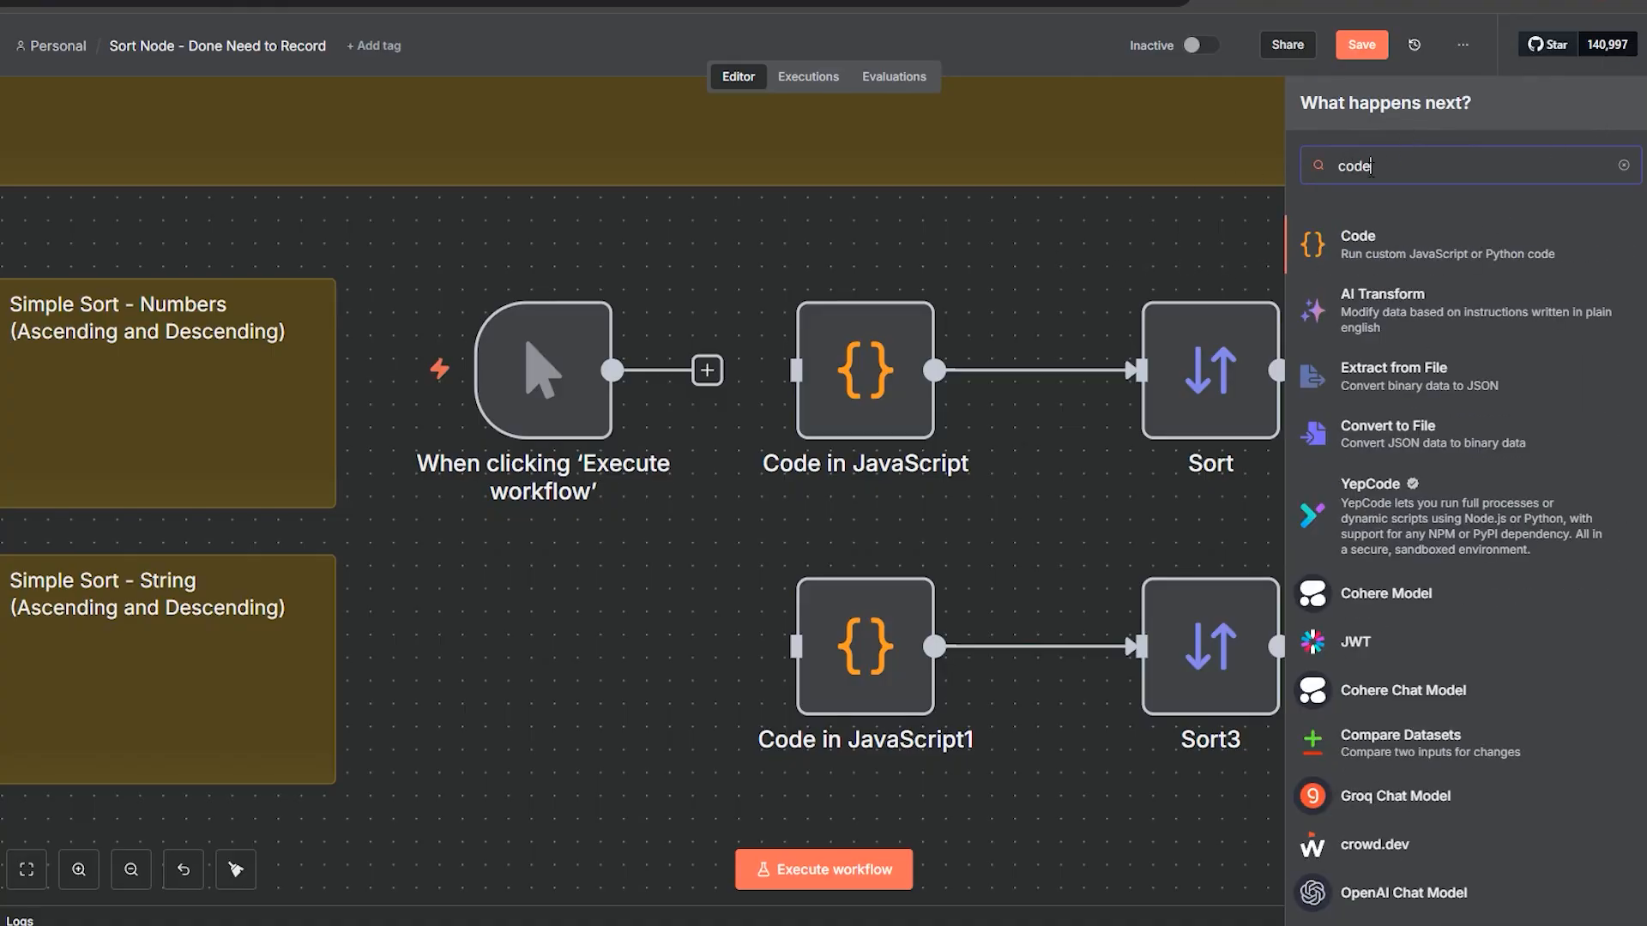
{"action": "type", "text": "sort"}
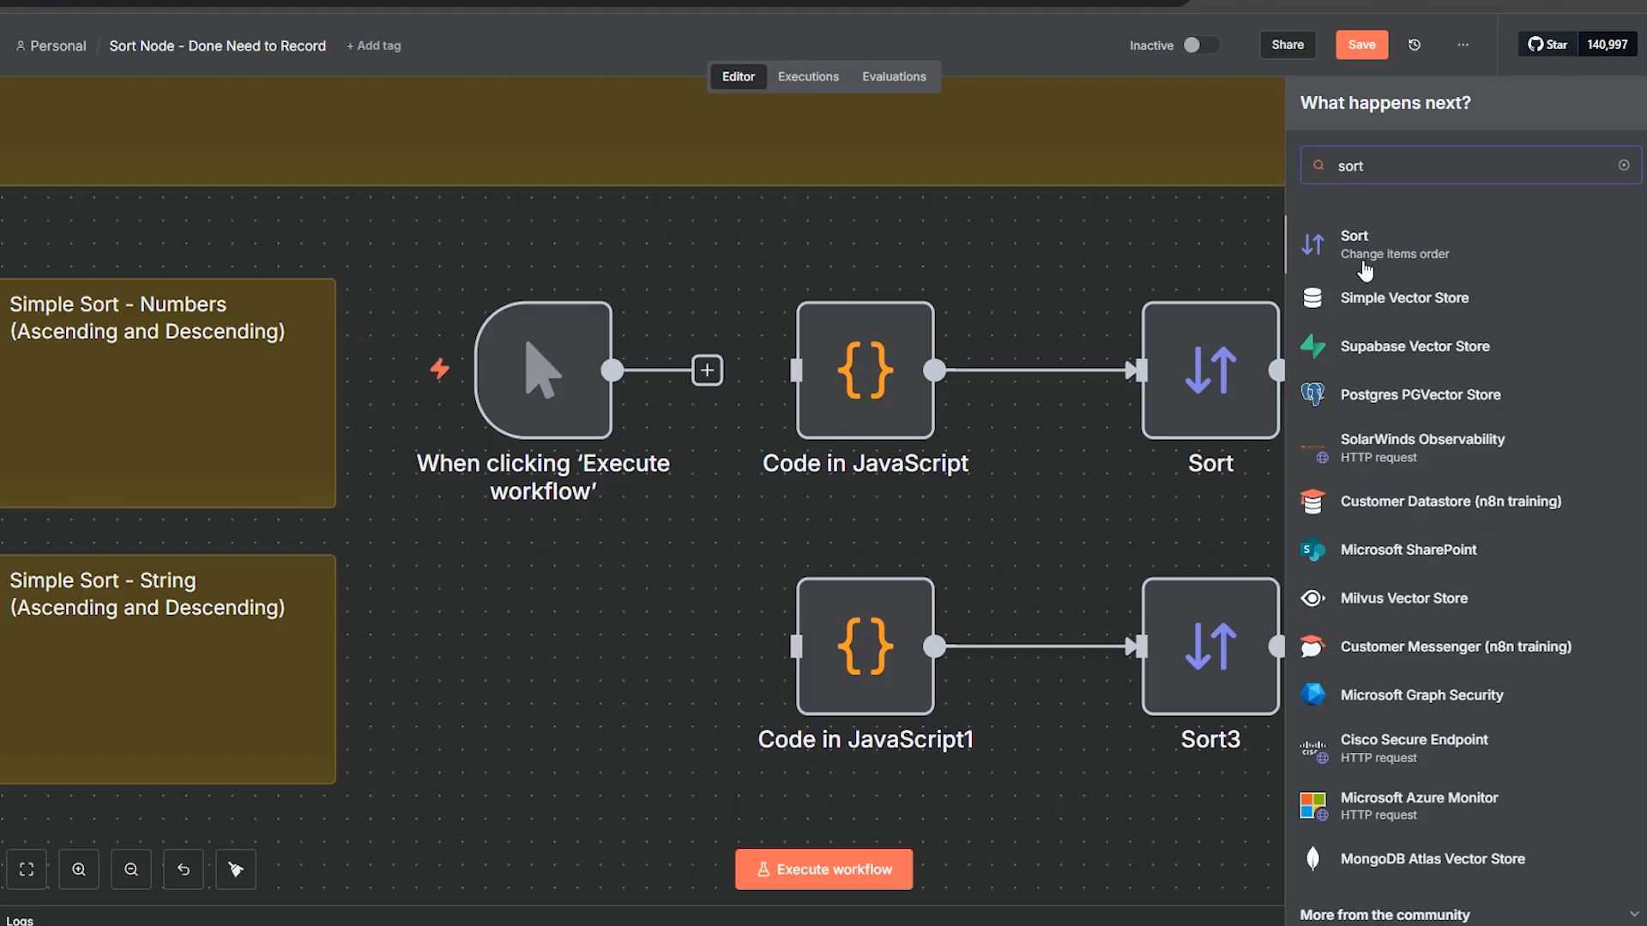
{"action": "left_click", "coordinate": [1109, 228]}
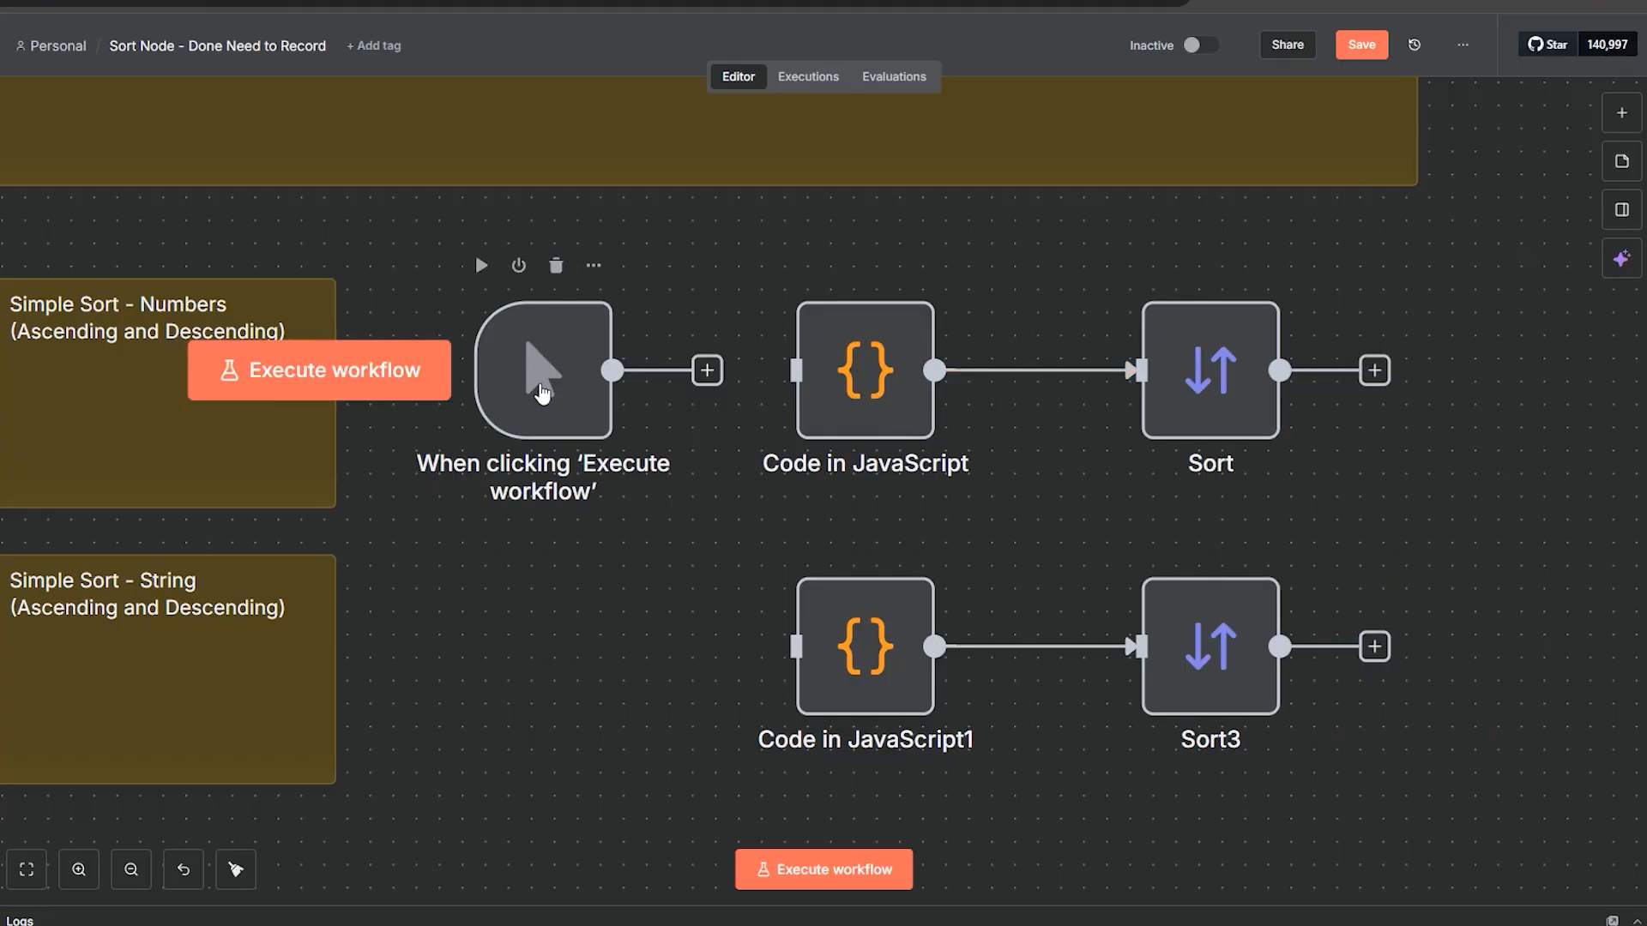
Step: Connect the manual trigger's output to the input of the Code in JavaScript node in the numbers row
{"action": "left_click_drag", "start_coordinate": [519, 629], "coordinate": [789, 613]}
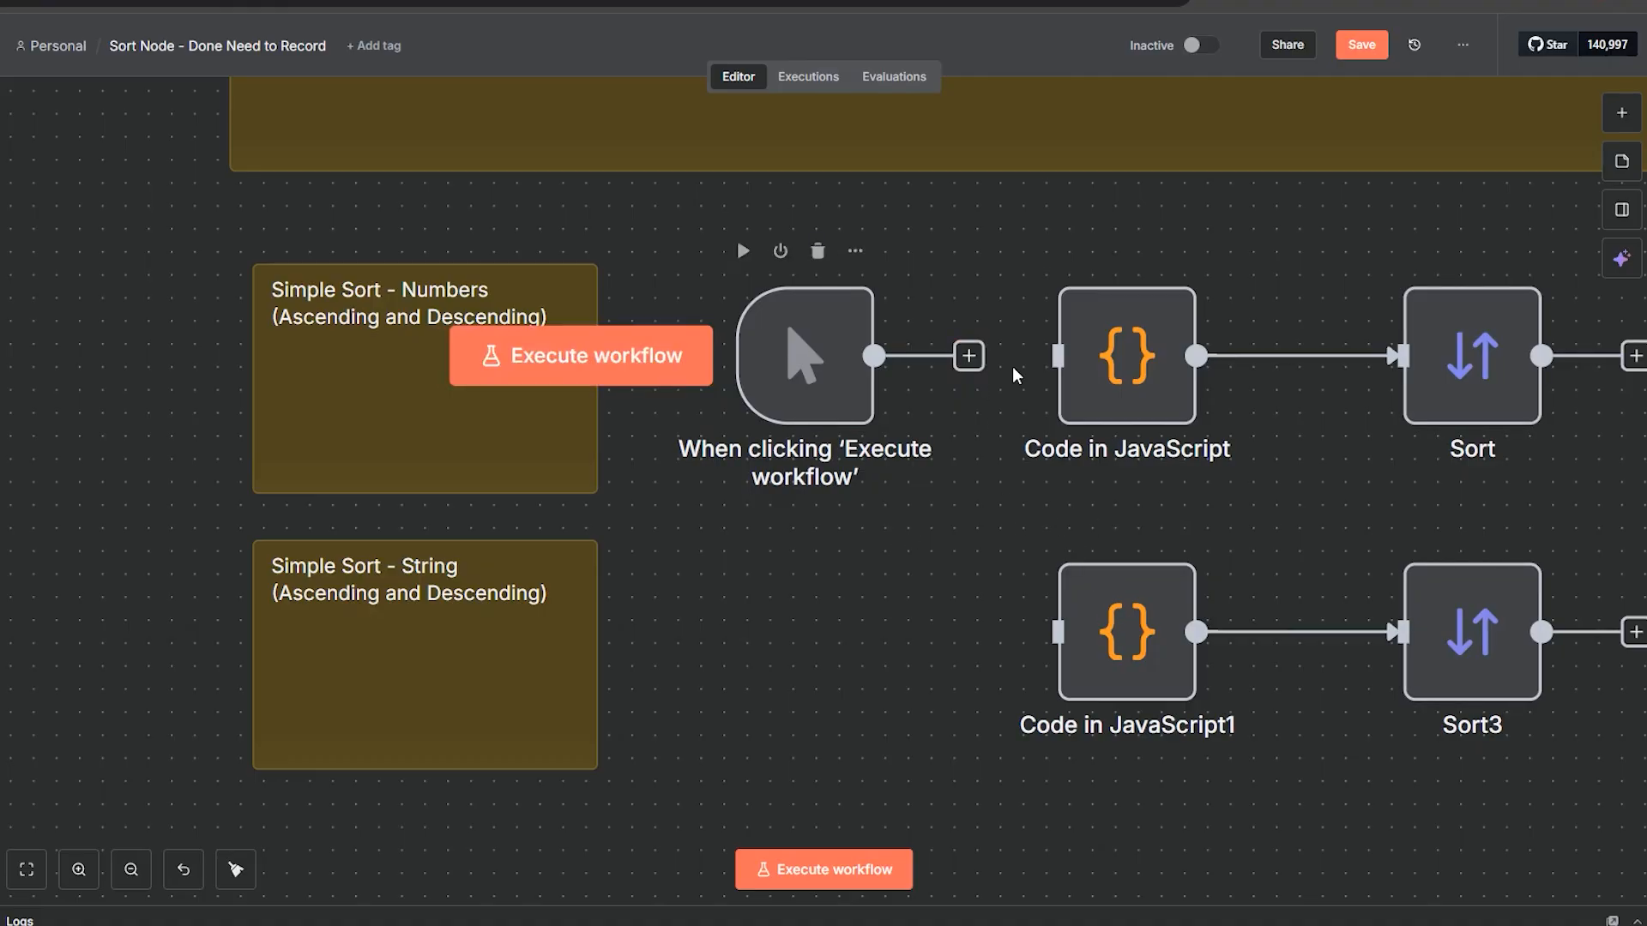
{"action": "left_click_drag", "start_coordinate": [968, 355], "coordinate": [1057, 355]}
{"action": "left_click", "coordinate": [1133, 408]}
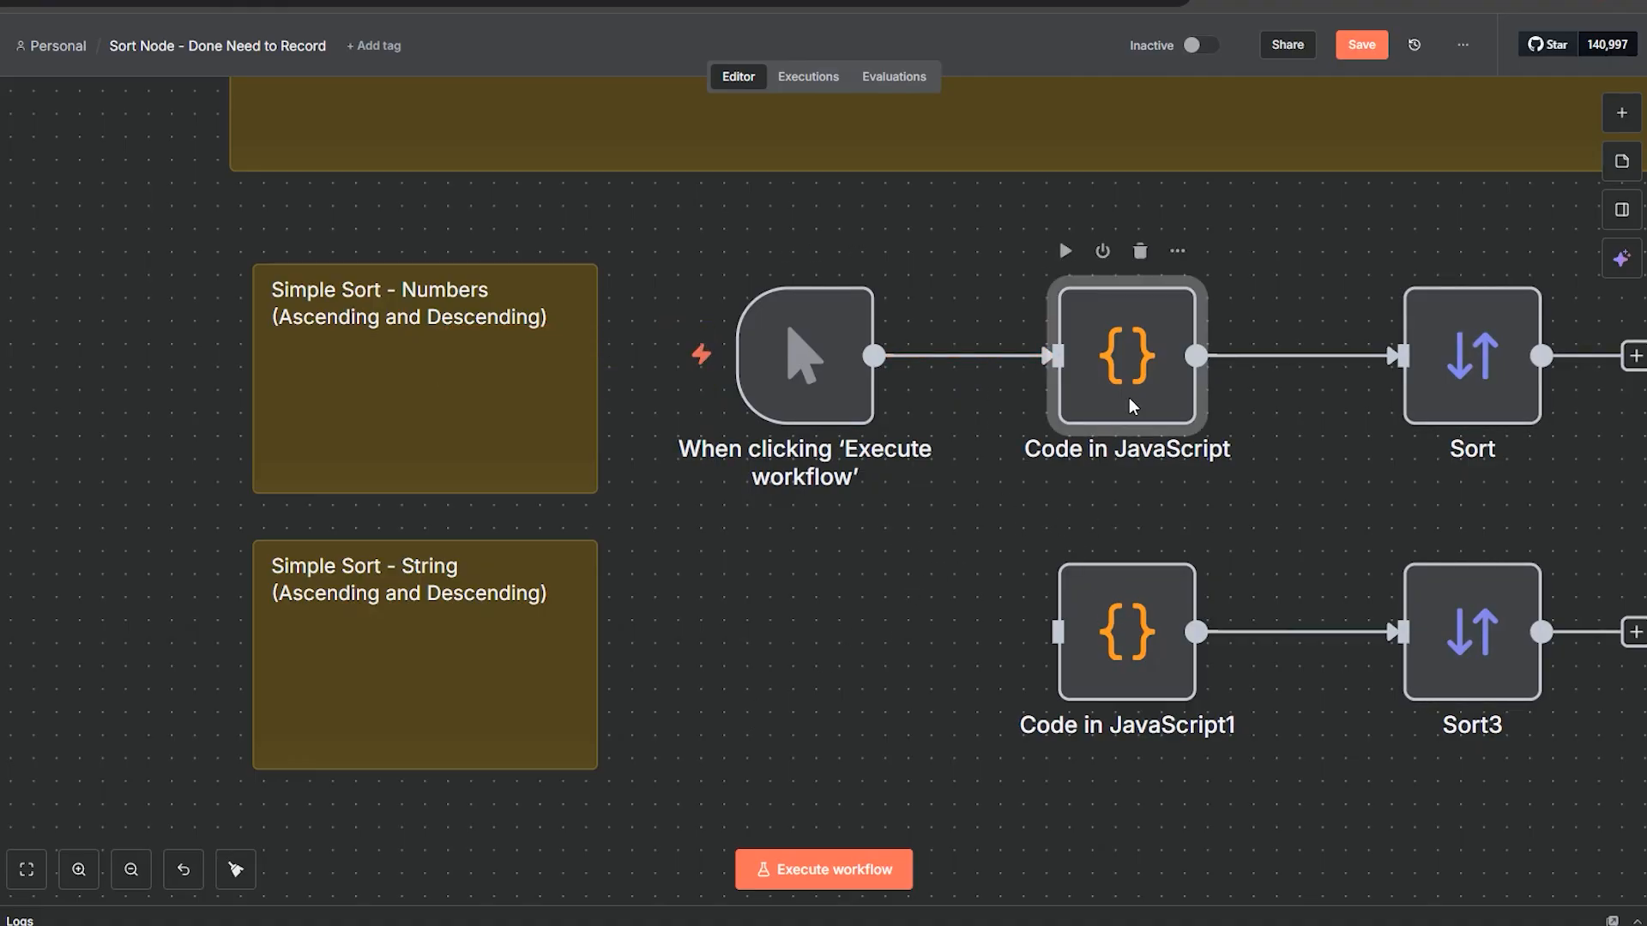
Step: Open the Code in JavaScript node and examine the product names and prices its code returns
{"action": "double_click", "coordinate": [1129, 400]}
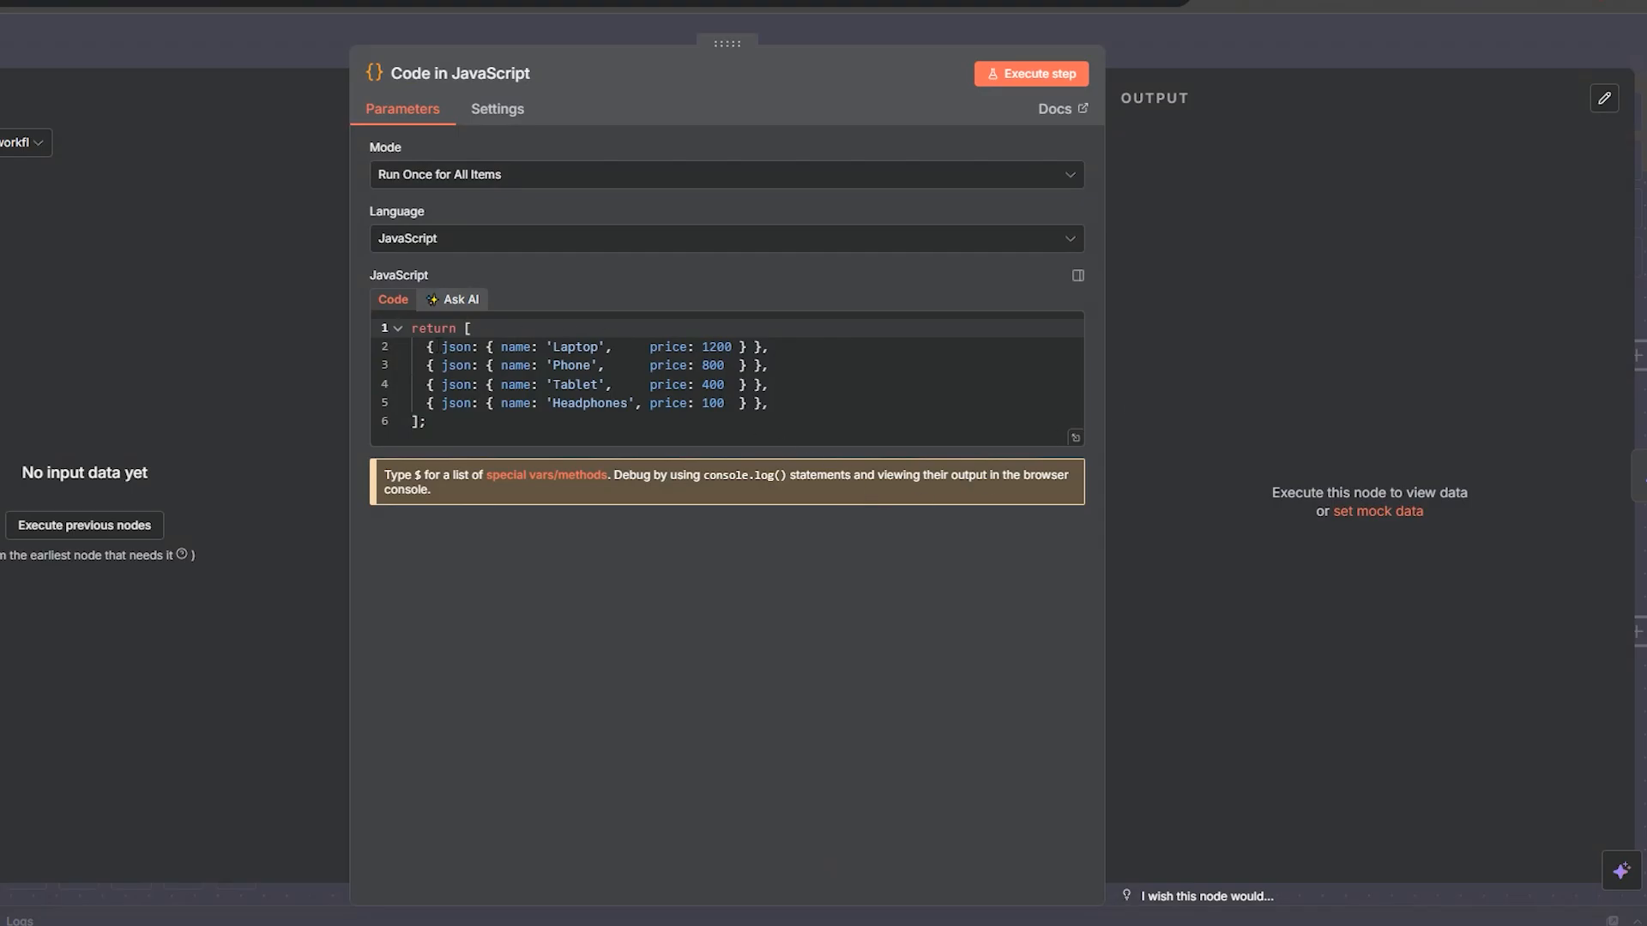
{"action": "double_click", "coordinate": [432, 325]}
{"action": "double_click", "coordinate": [456, 346]}
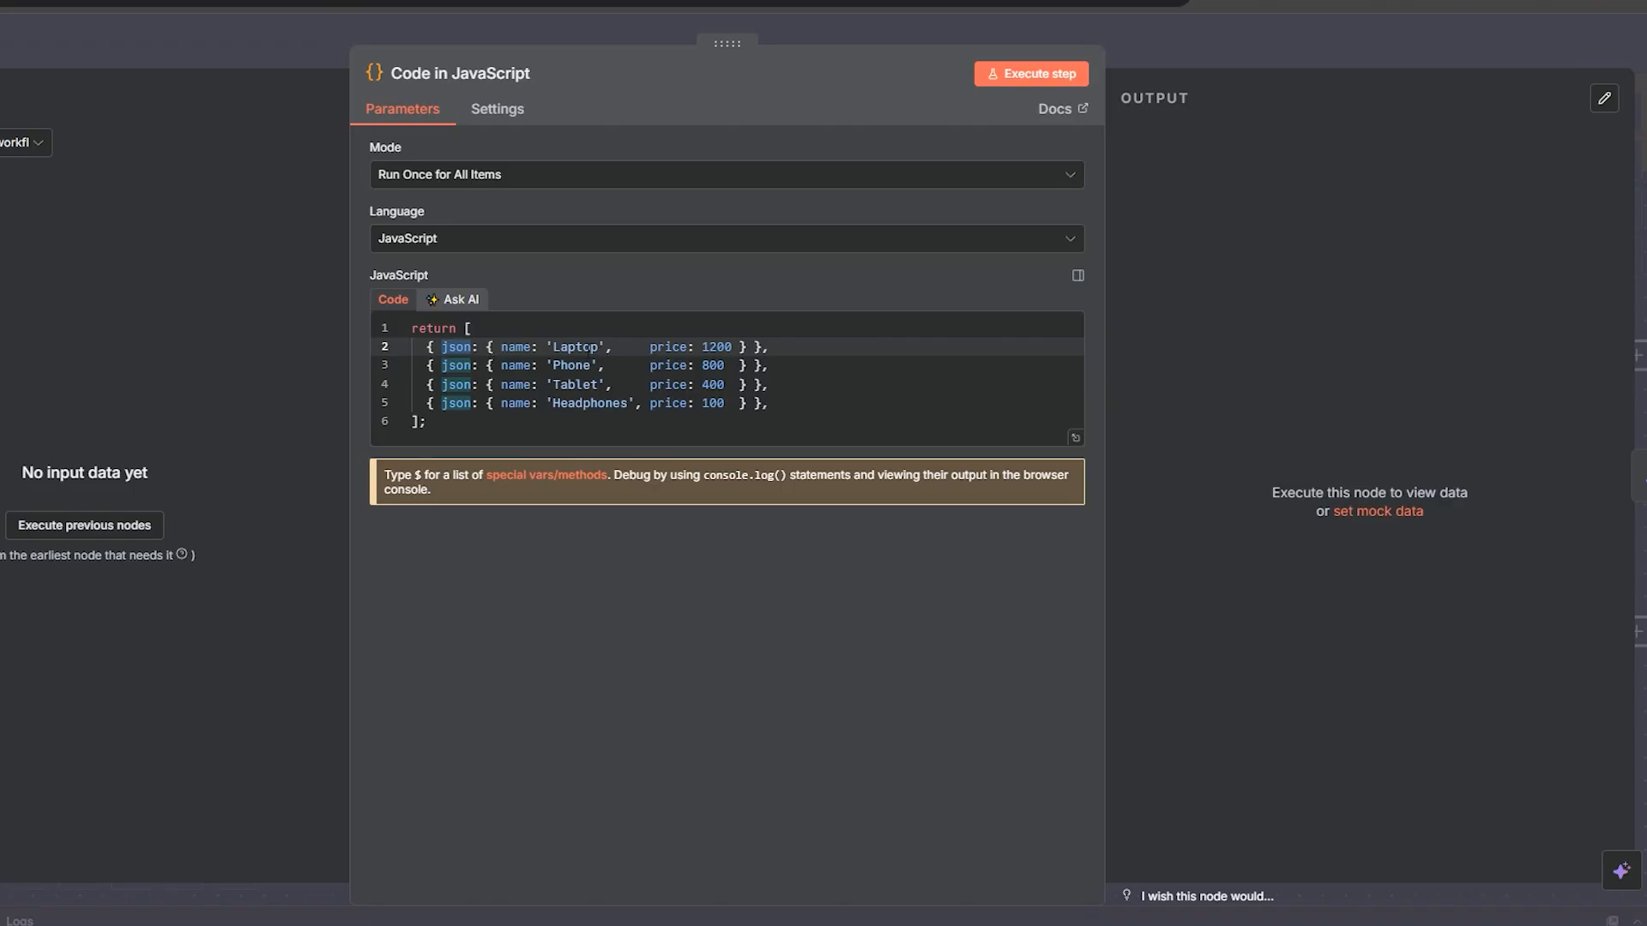
{"action": "double_click", "coordinate": [589, 348]}
{"action": "double_click", "coordinate": [515, 385]}
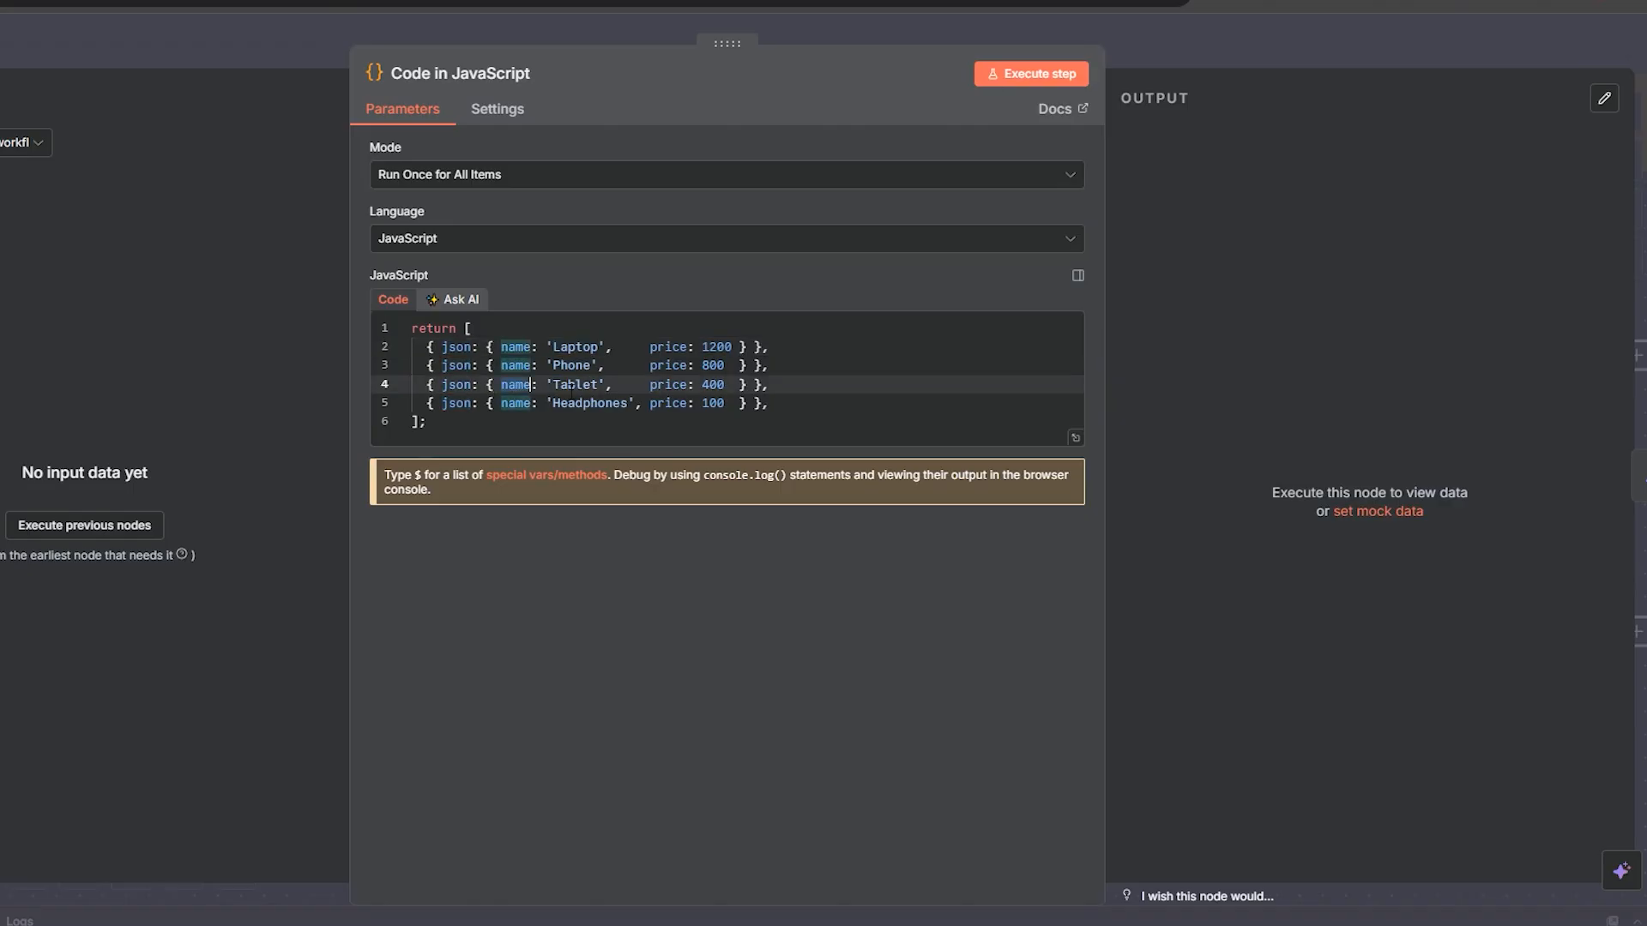
{"action": "double_click", "coordinate": [600, 403]}
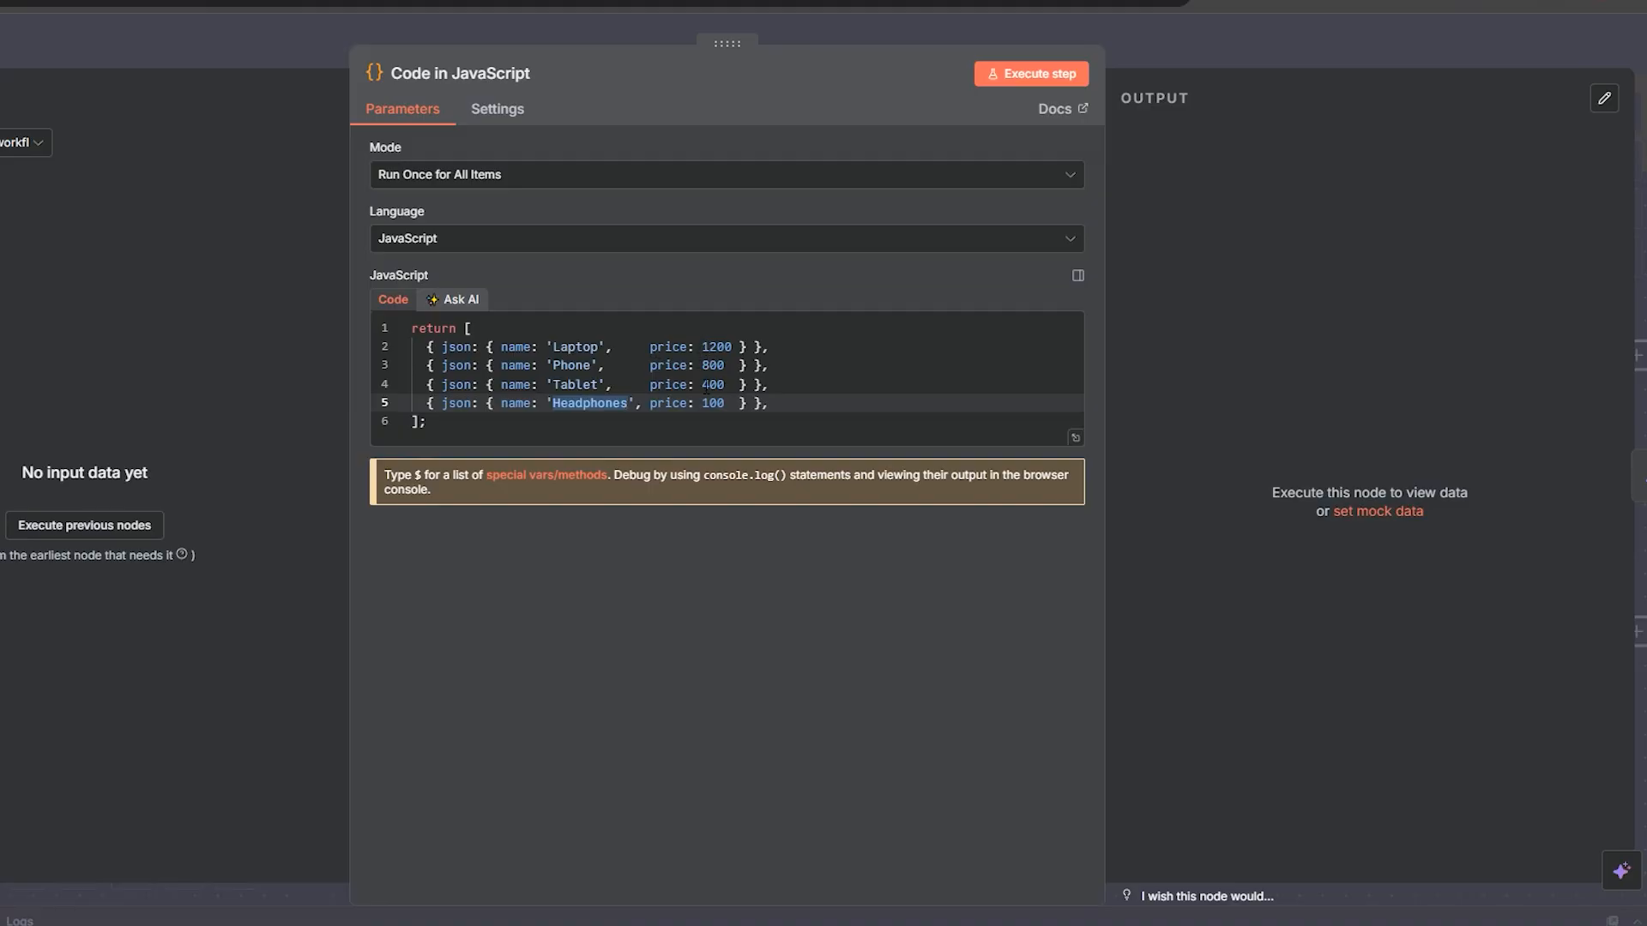
{"action": "left_click", "coordinate": [733, 346]}
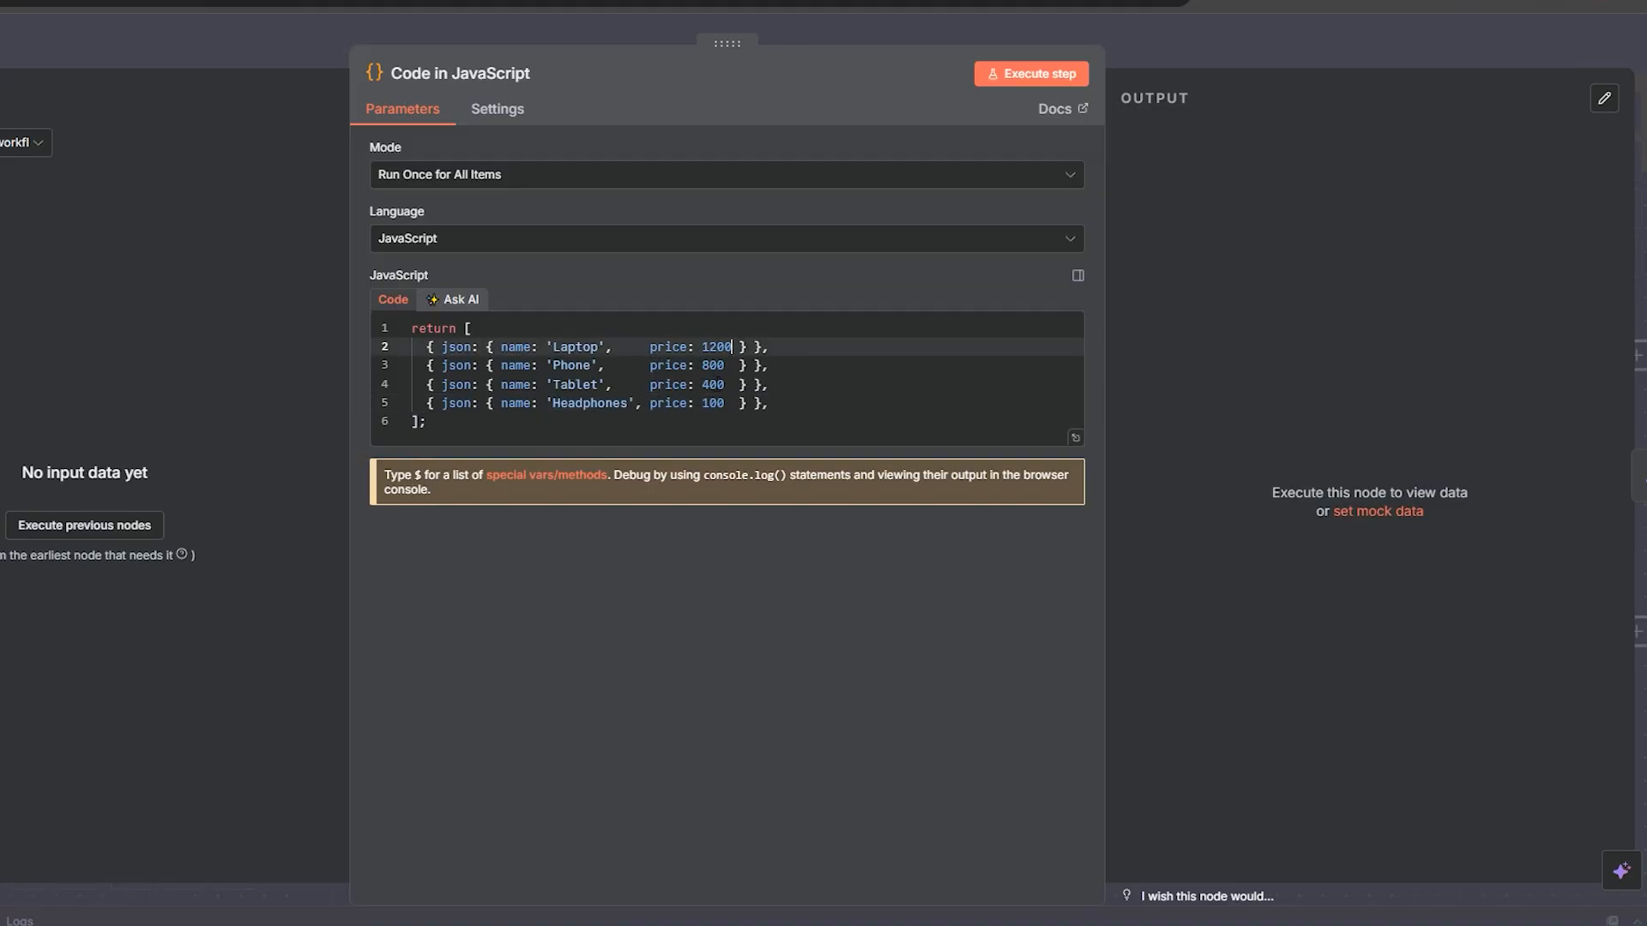
{"action": "left_click", "coordinate": [705, 366]}
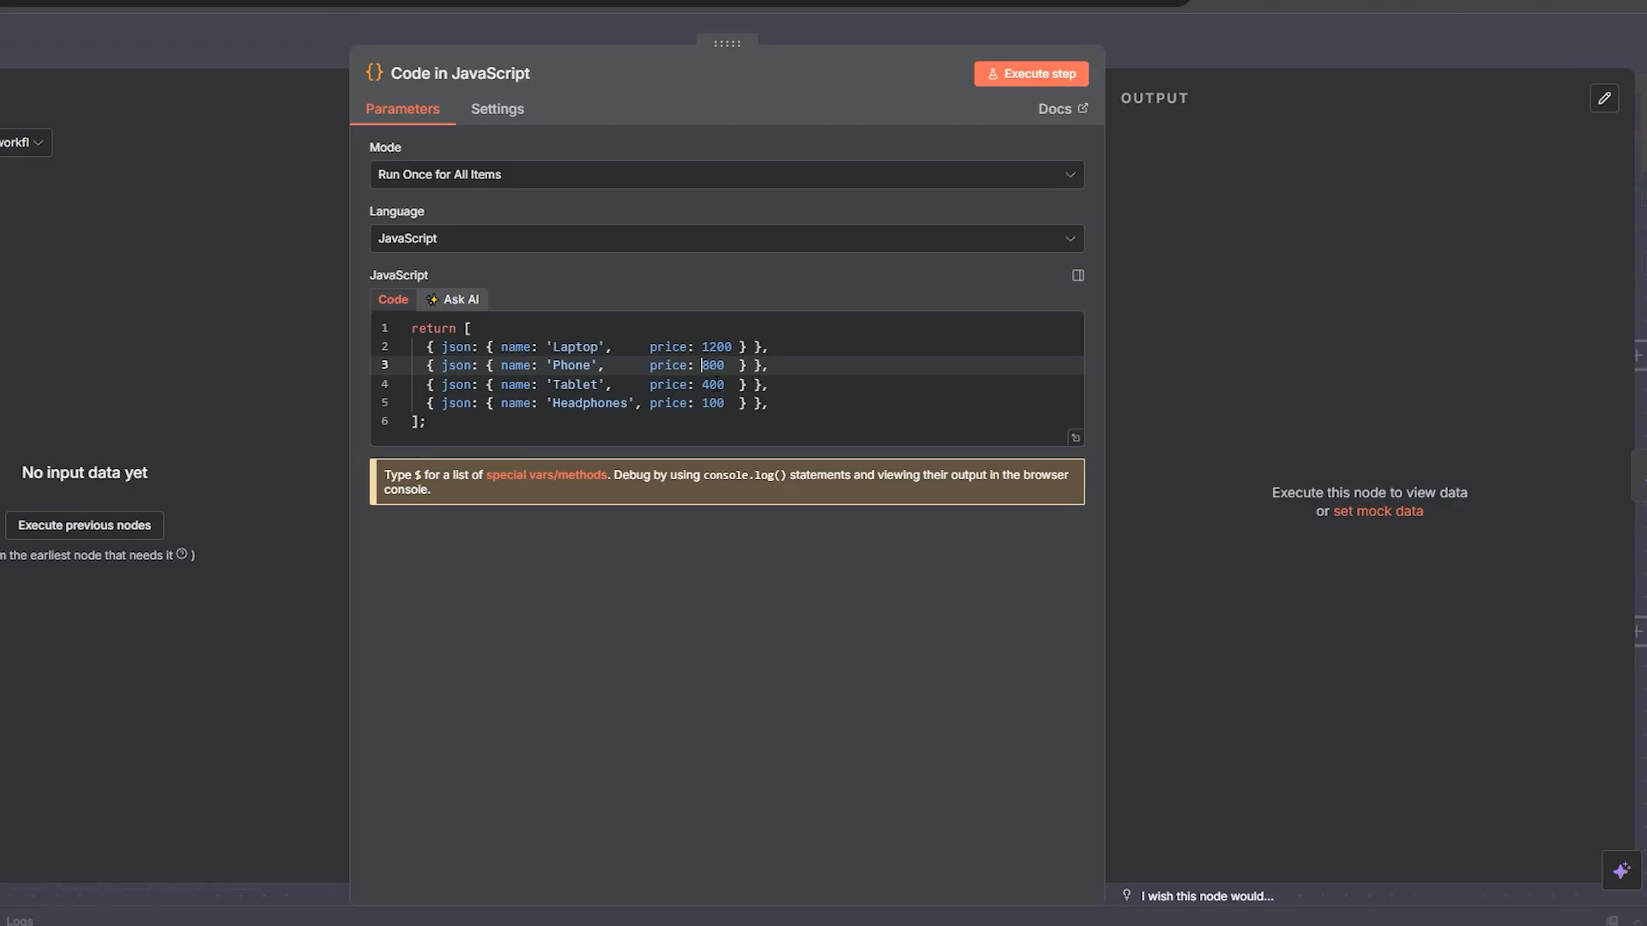
{"action": "double_click", "coordinate": [712, 403]}
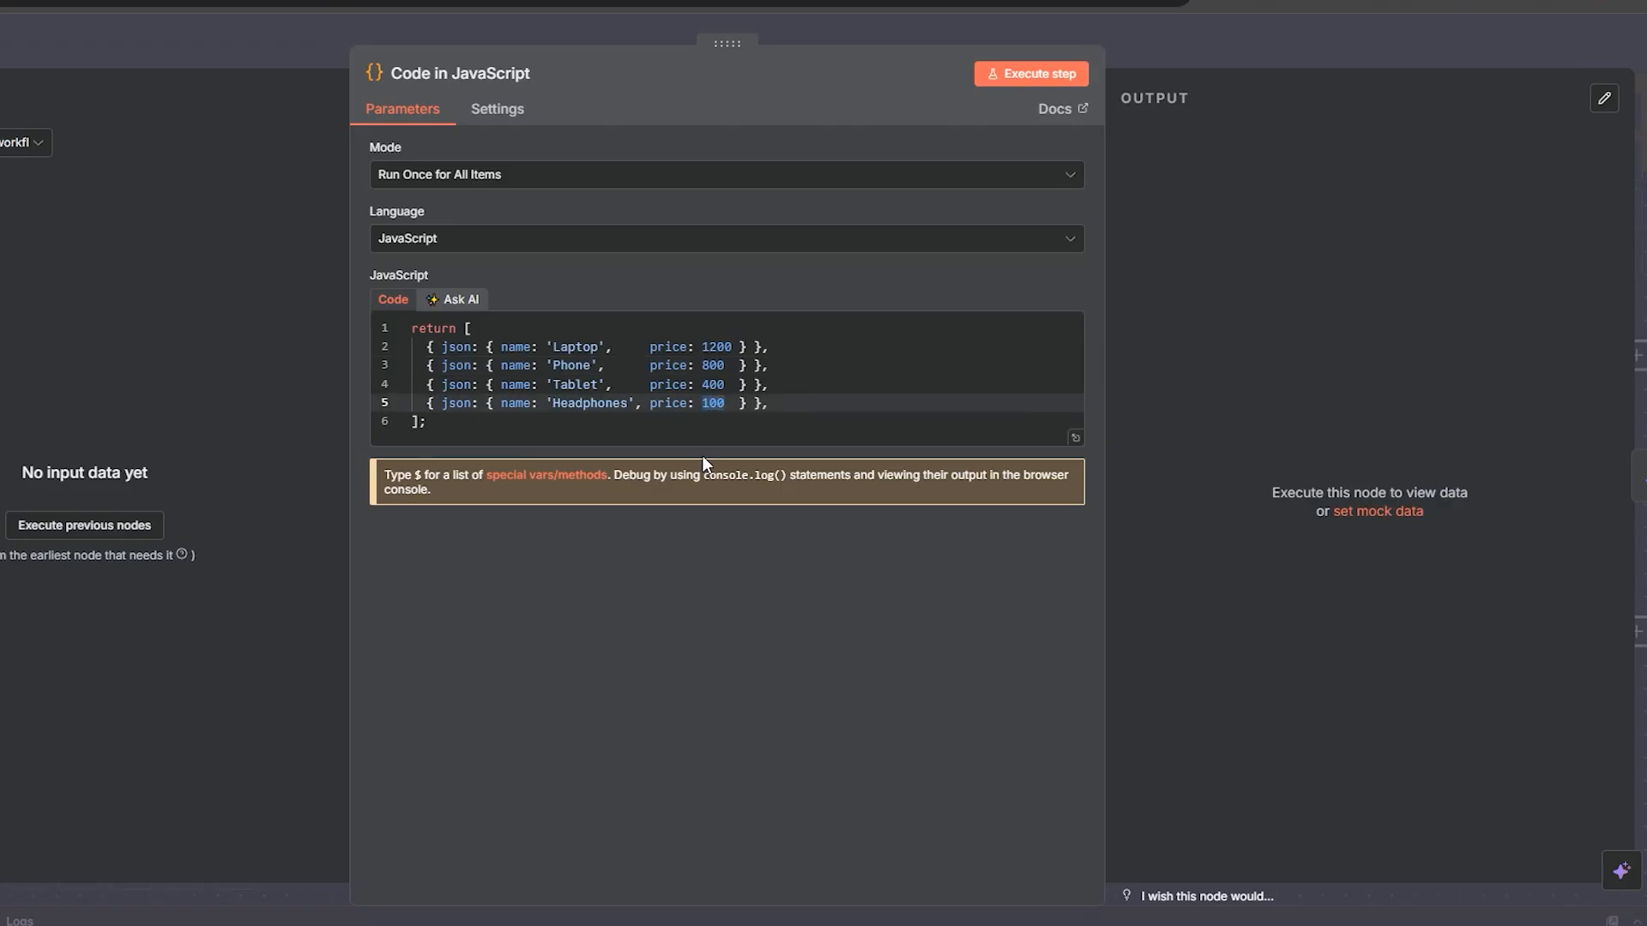
Step: Look at the code node's available run modes and languages, keeping Run Once for All Items and JavaScript
{"action": "left_click", "coordinate": [497, 177]}
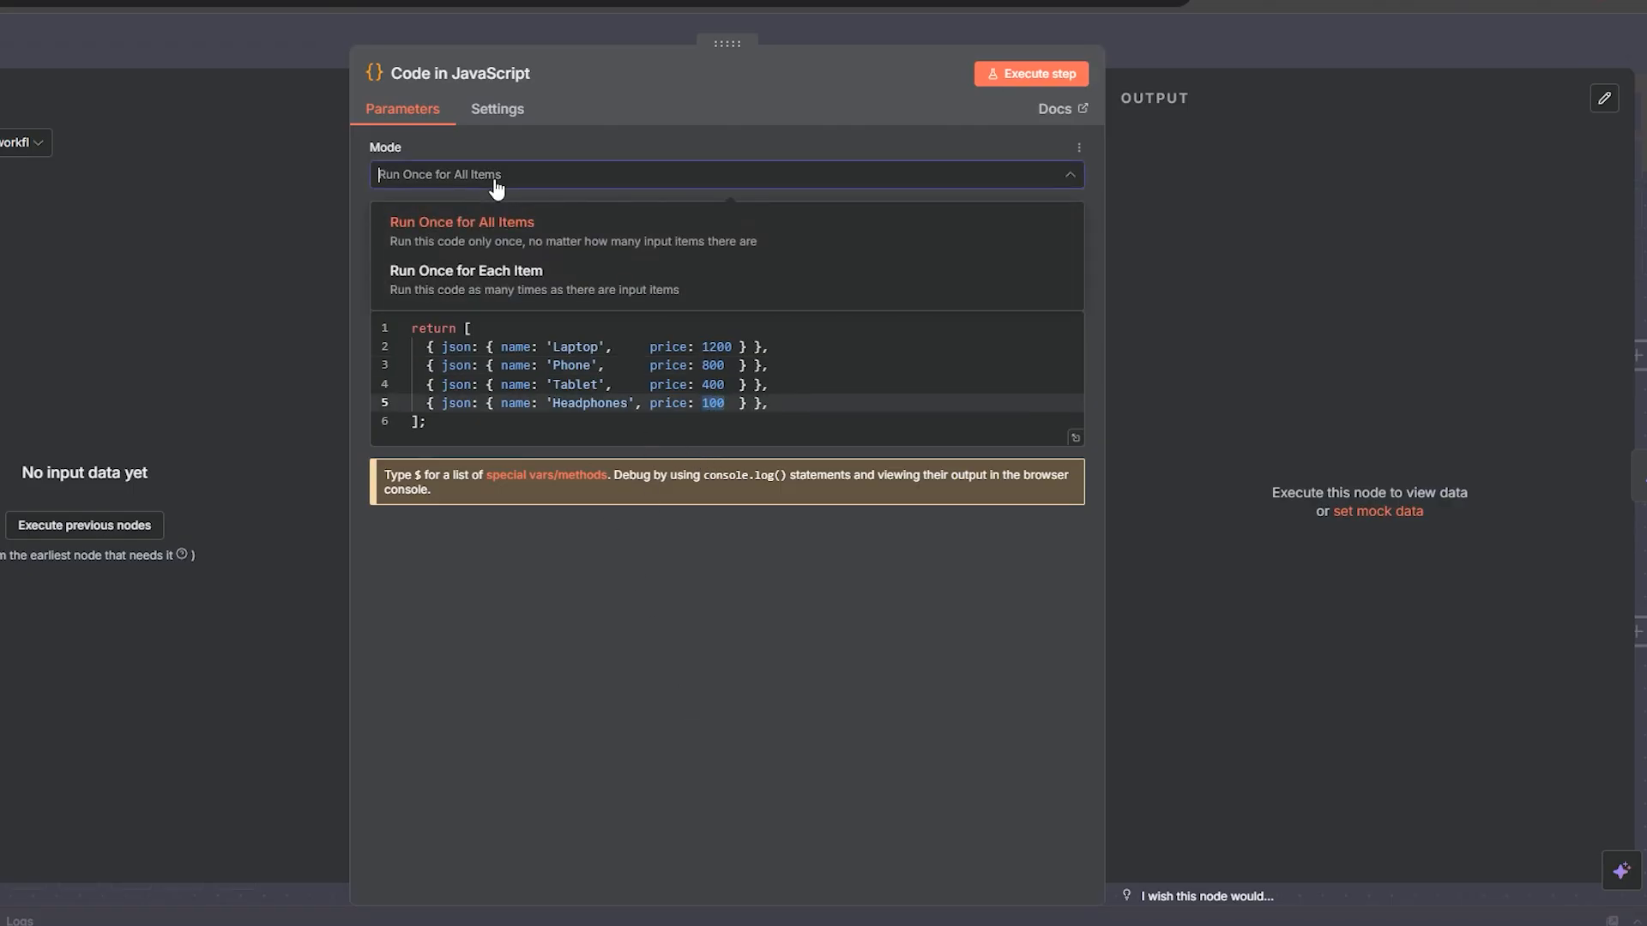
{"action": "left_click", "coordinate": [536, 184]}
{"action": "left_click", "coordinate": [512, 240]}
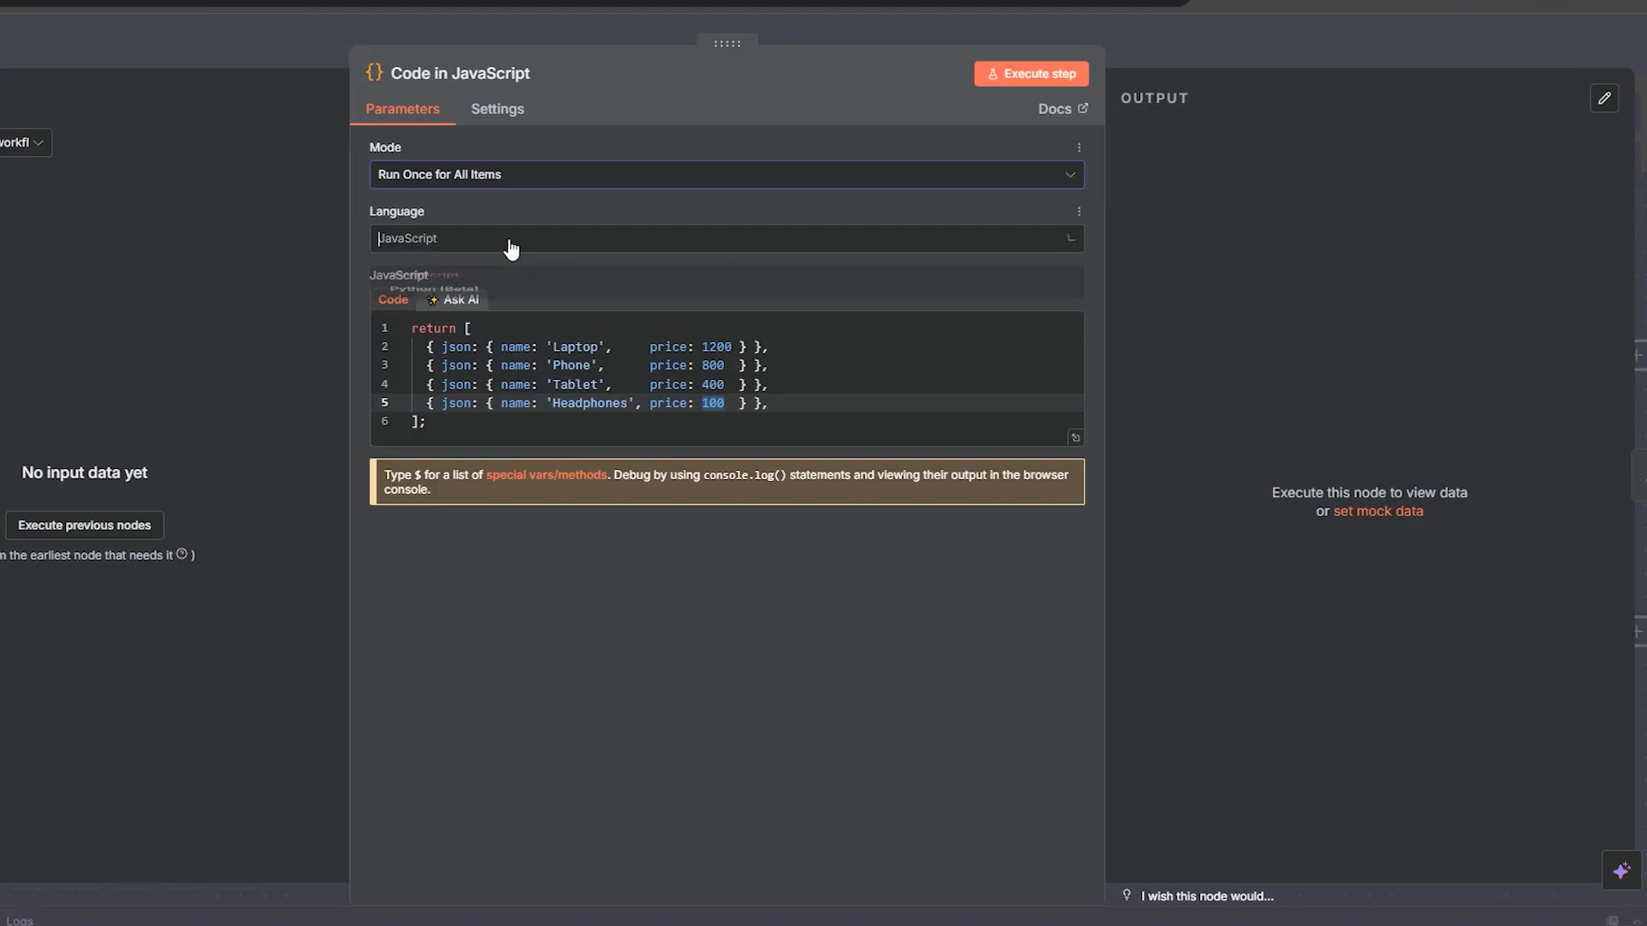
{"action": "left_click", "coordinate": [512, 247]}
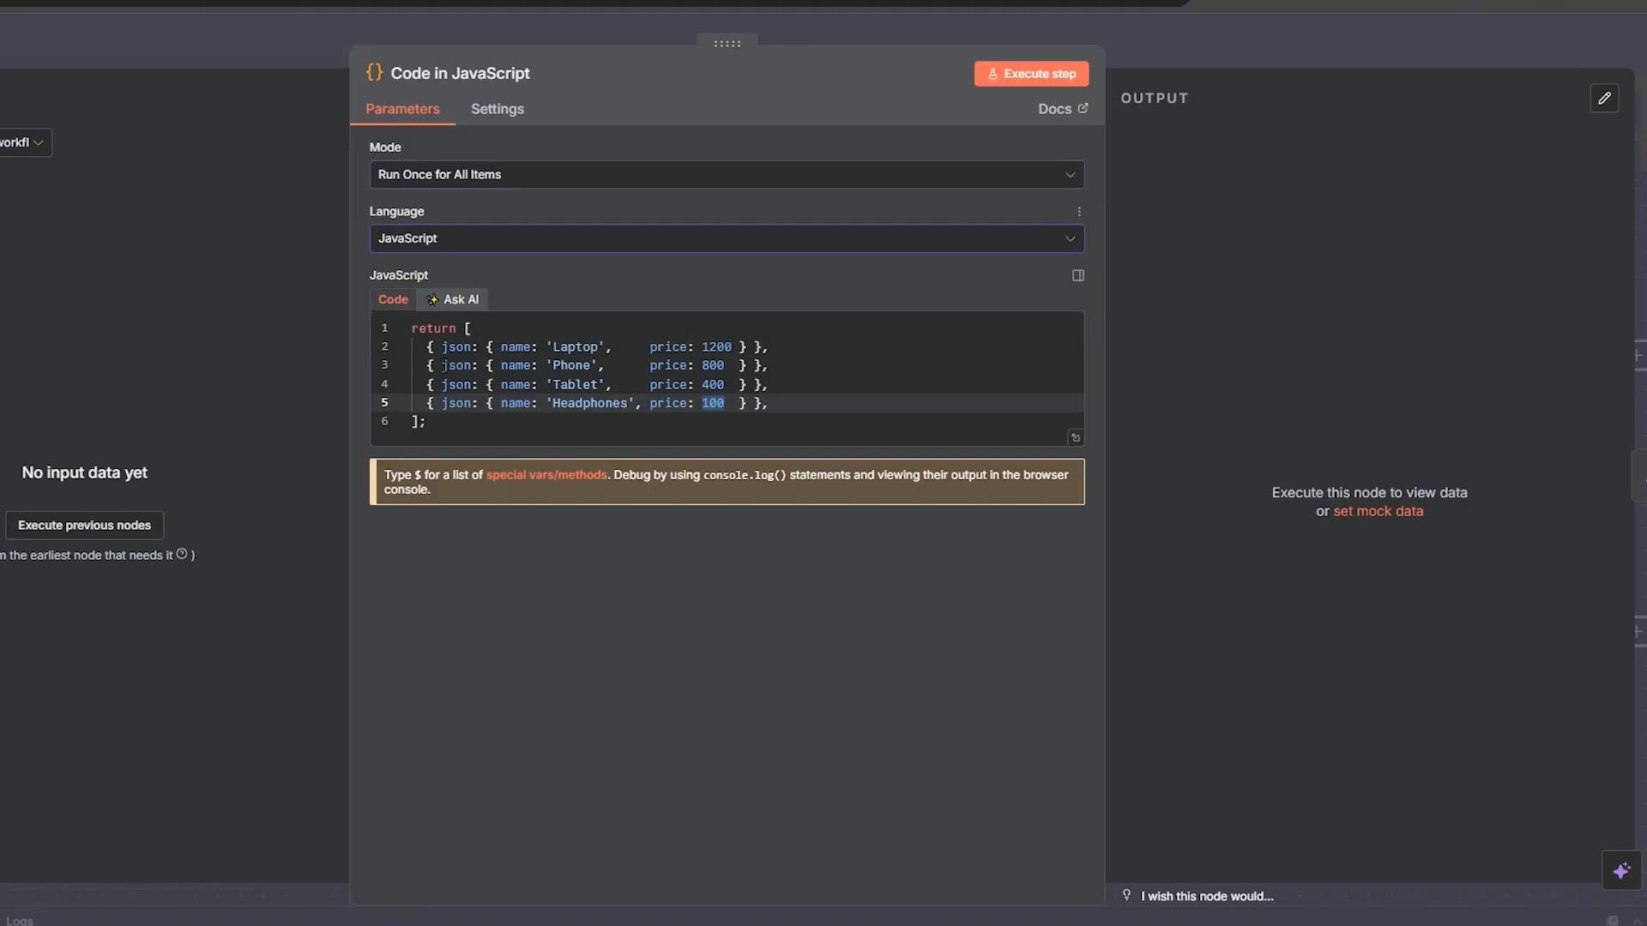
Step: Execute the Code in JavaScript node, view its output as a table and as JSON, and close the node
{"action": "left_click_drag", "start_coordinate": [428, 423], "coordinate": [412, 328]}
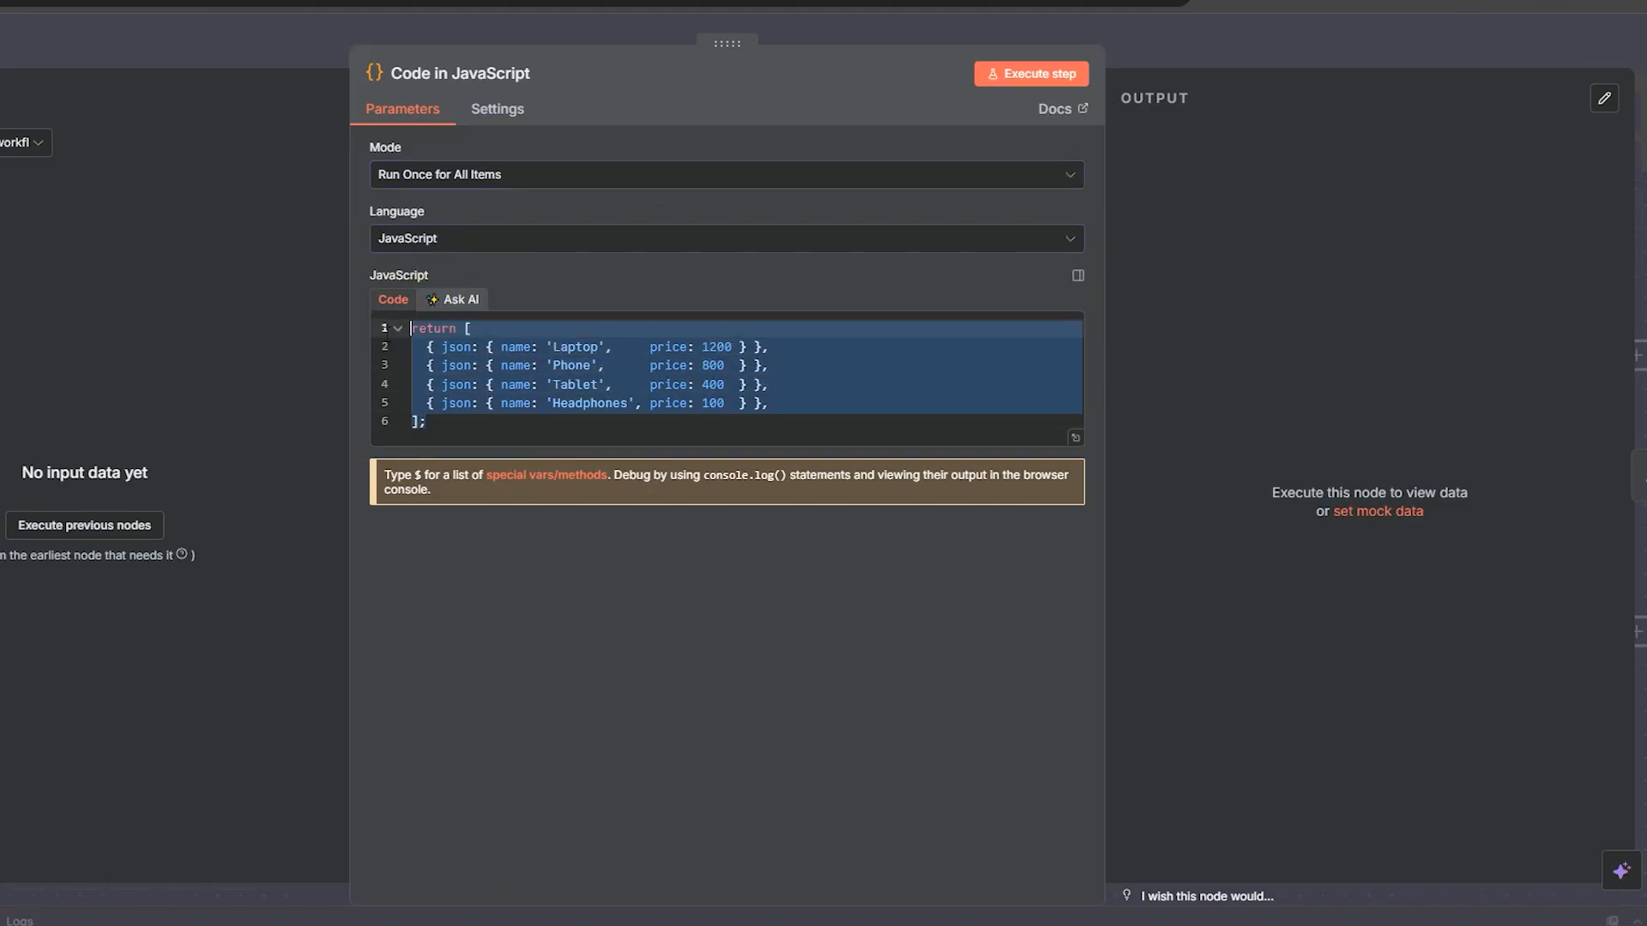
{"action": "left_click", "coordinate": [1025, 77]}
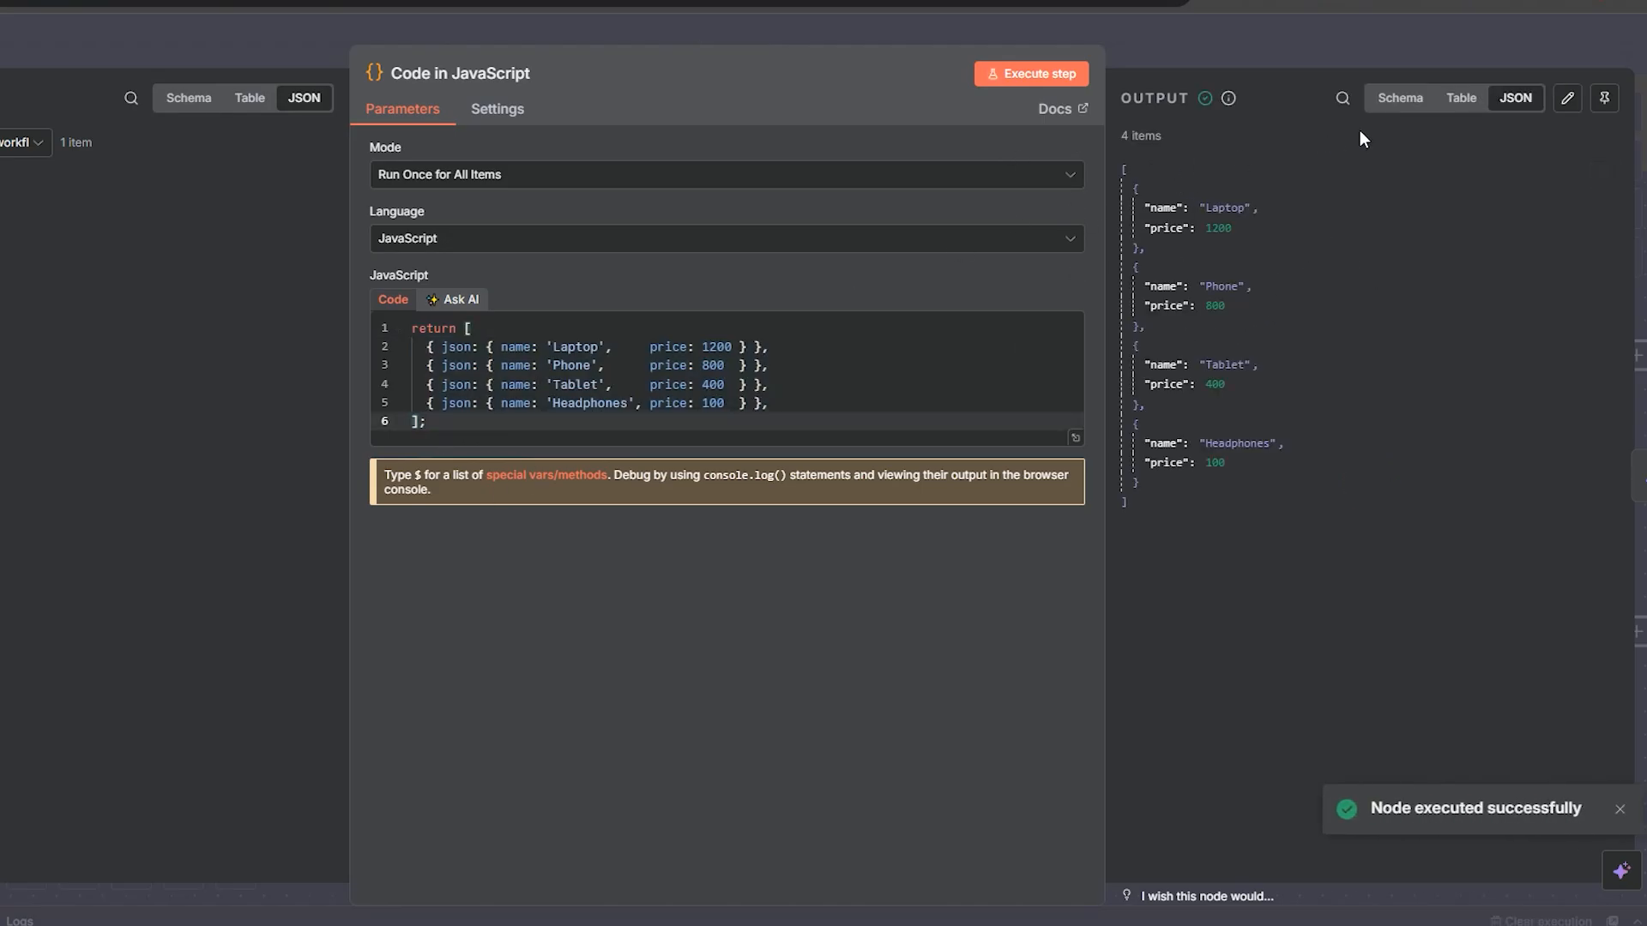
{"action": "left_click", "coordinate": [1463, 100]}
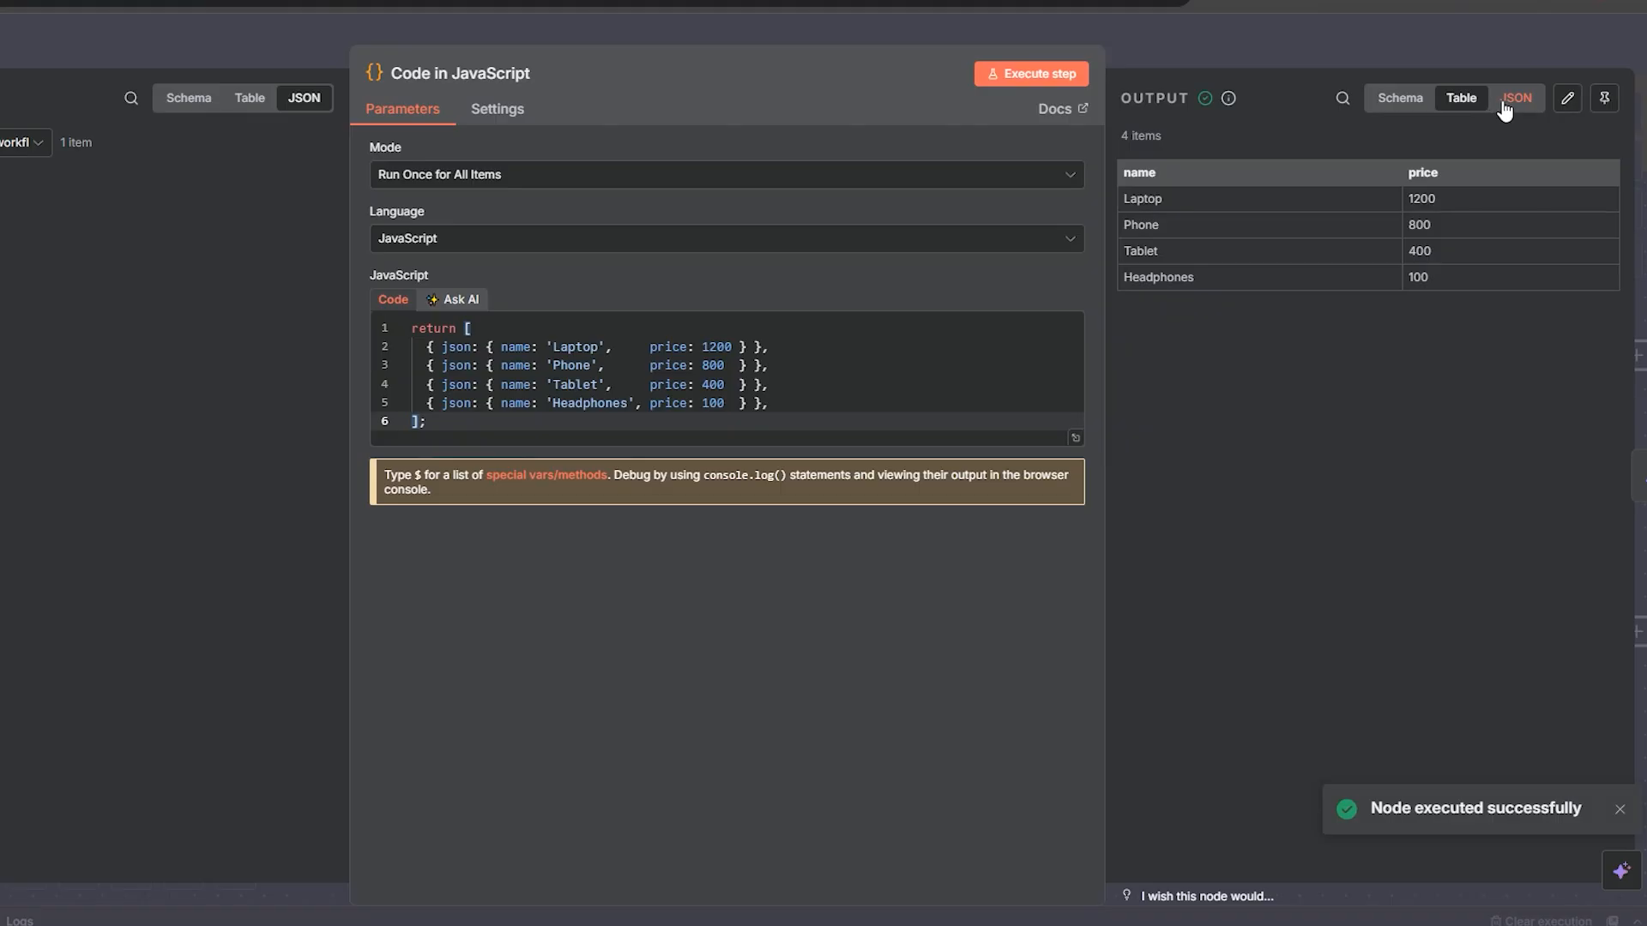
{"action": "left_click", "coordinate": [1516, 98]}
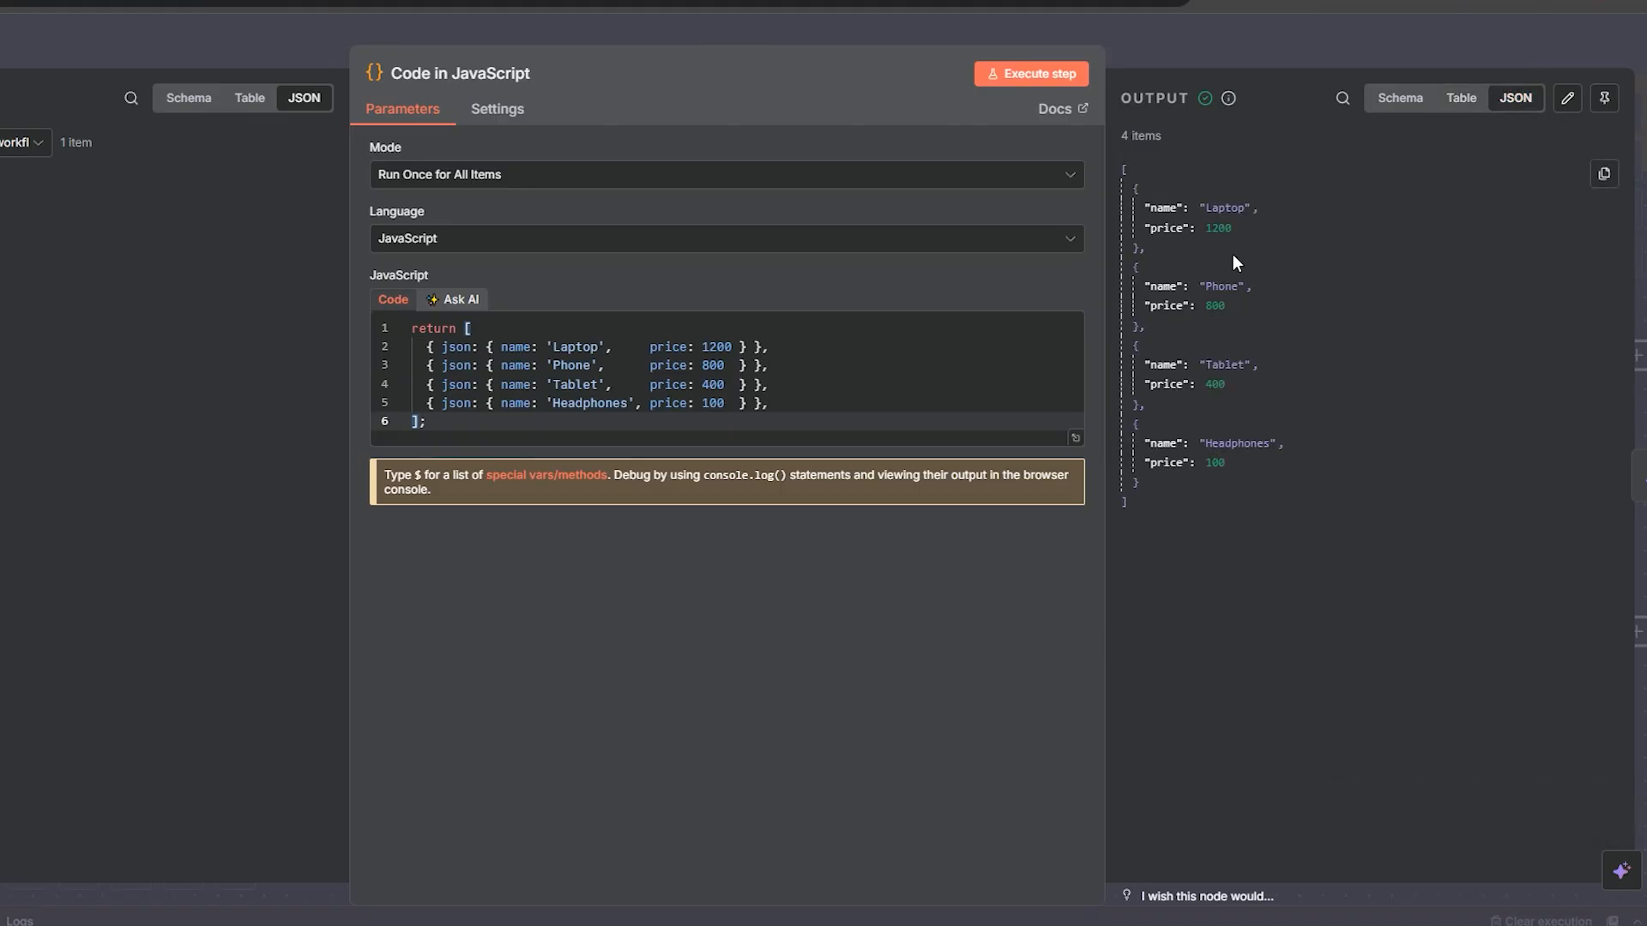
{"action": "left_click", "coordinate": [485, 433]}
{"action": "key", "text": "ctrl+a"}
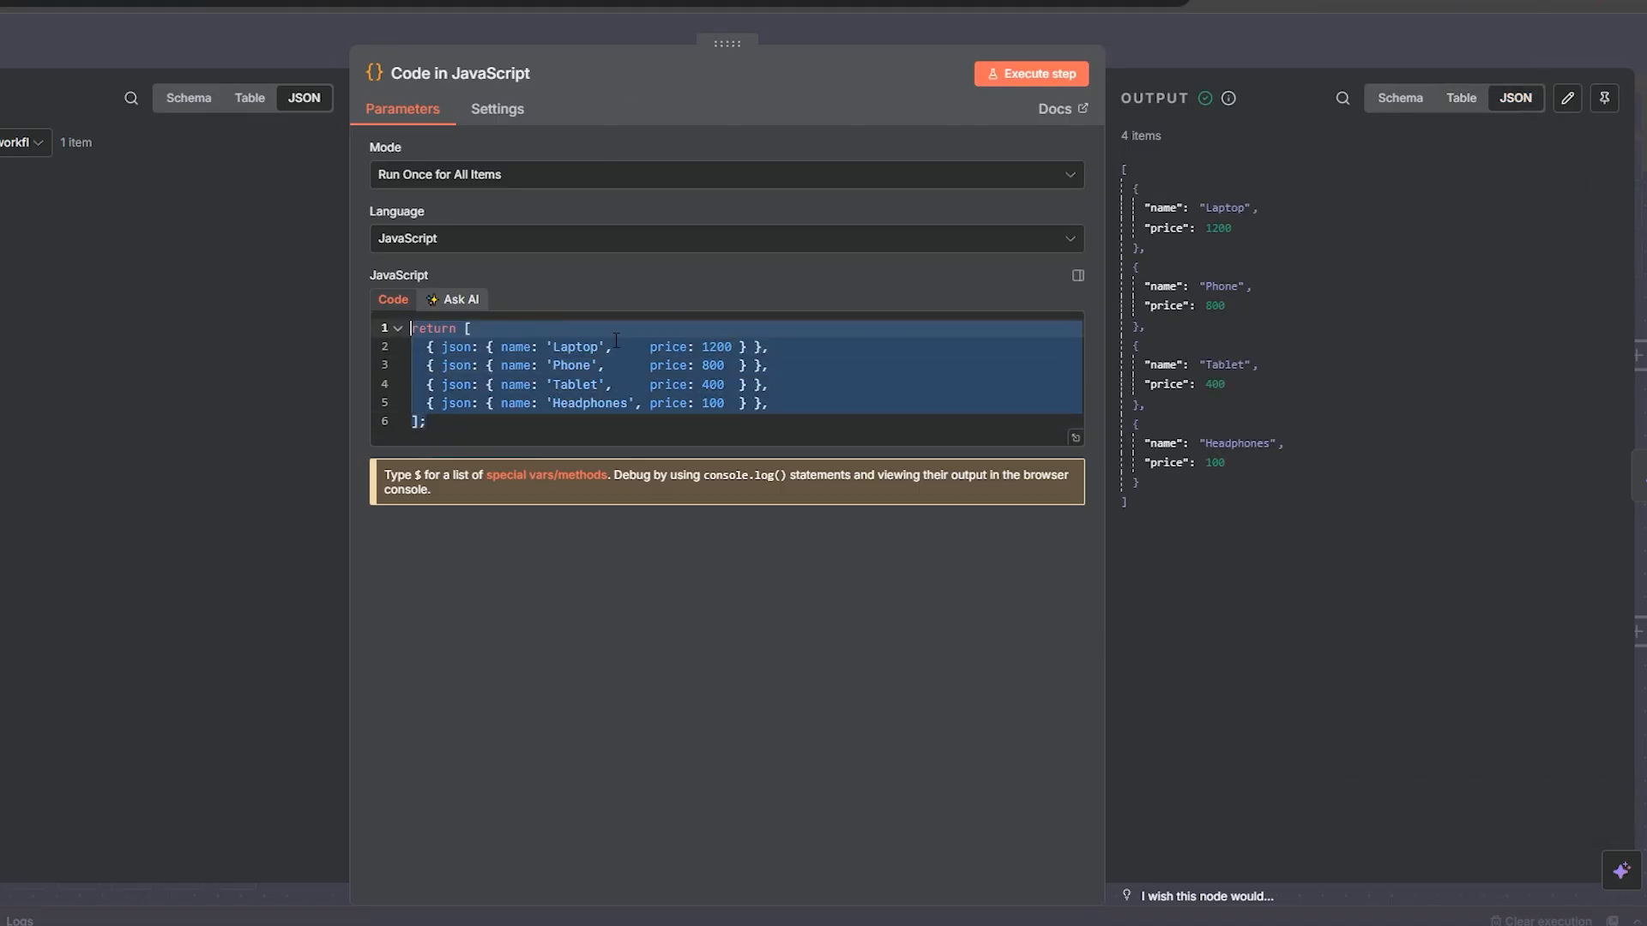
{"action": "left_click", "coordinate": [1289, 28]}
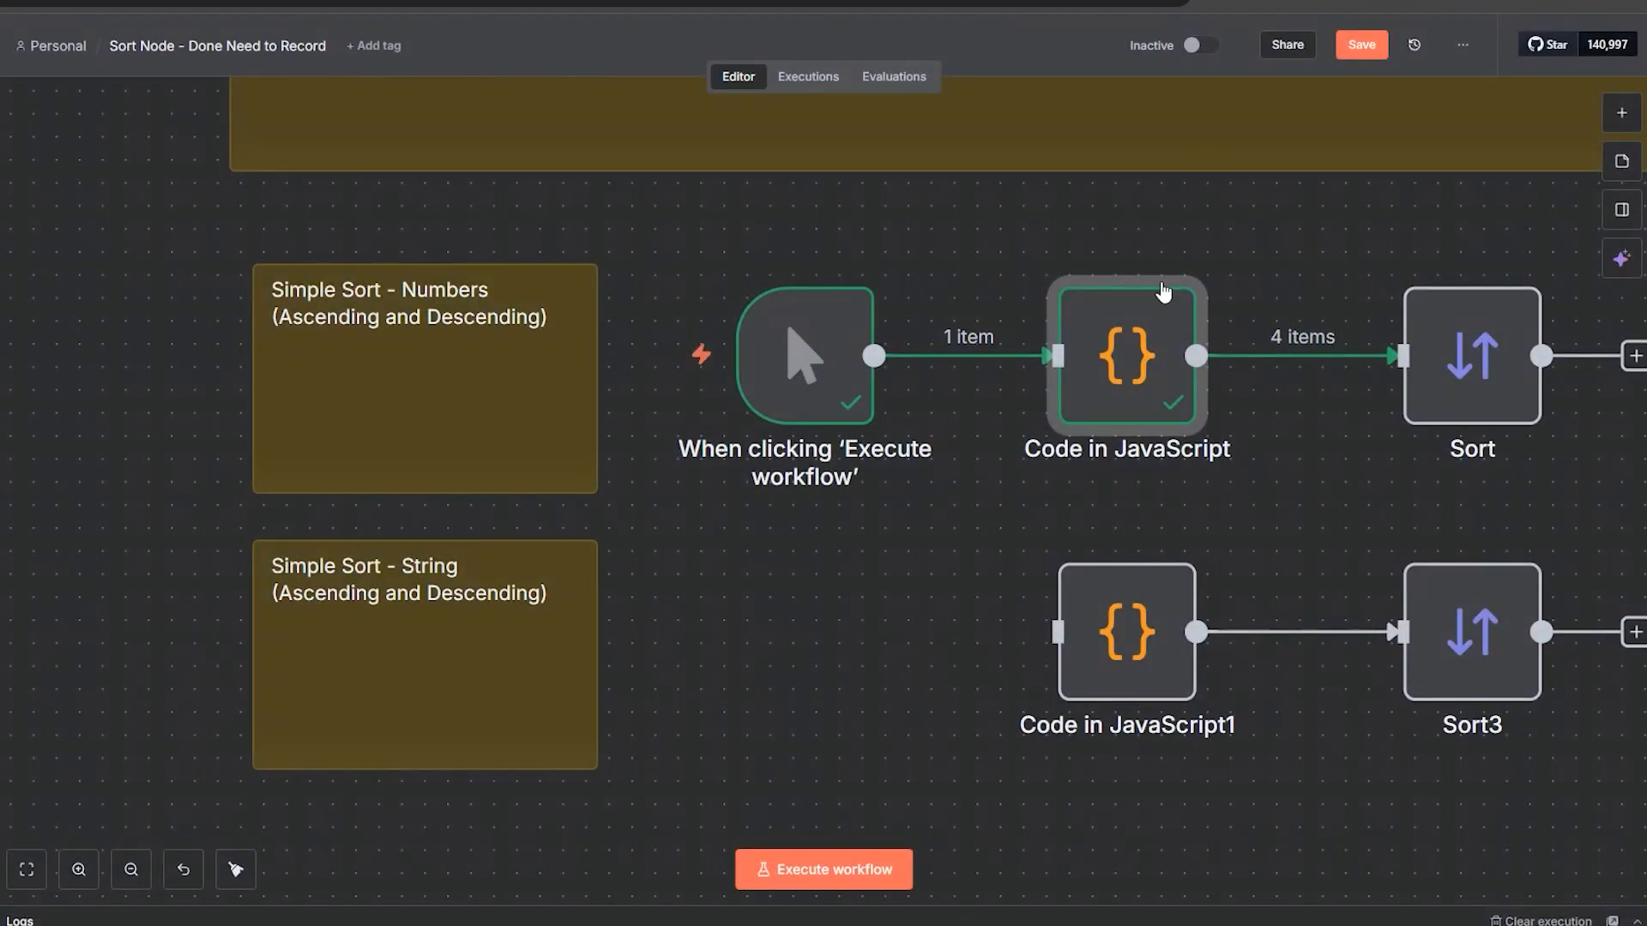
Step: Open the Sort node and look at its available sort types, keeping Simple
{"action": "scroll", "coordinate": [1397, 510], "scroll_direction": "right", "scroll_amount": 5}
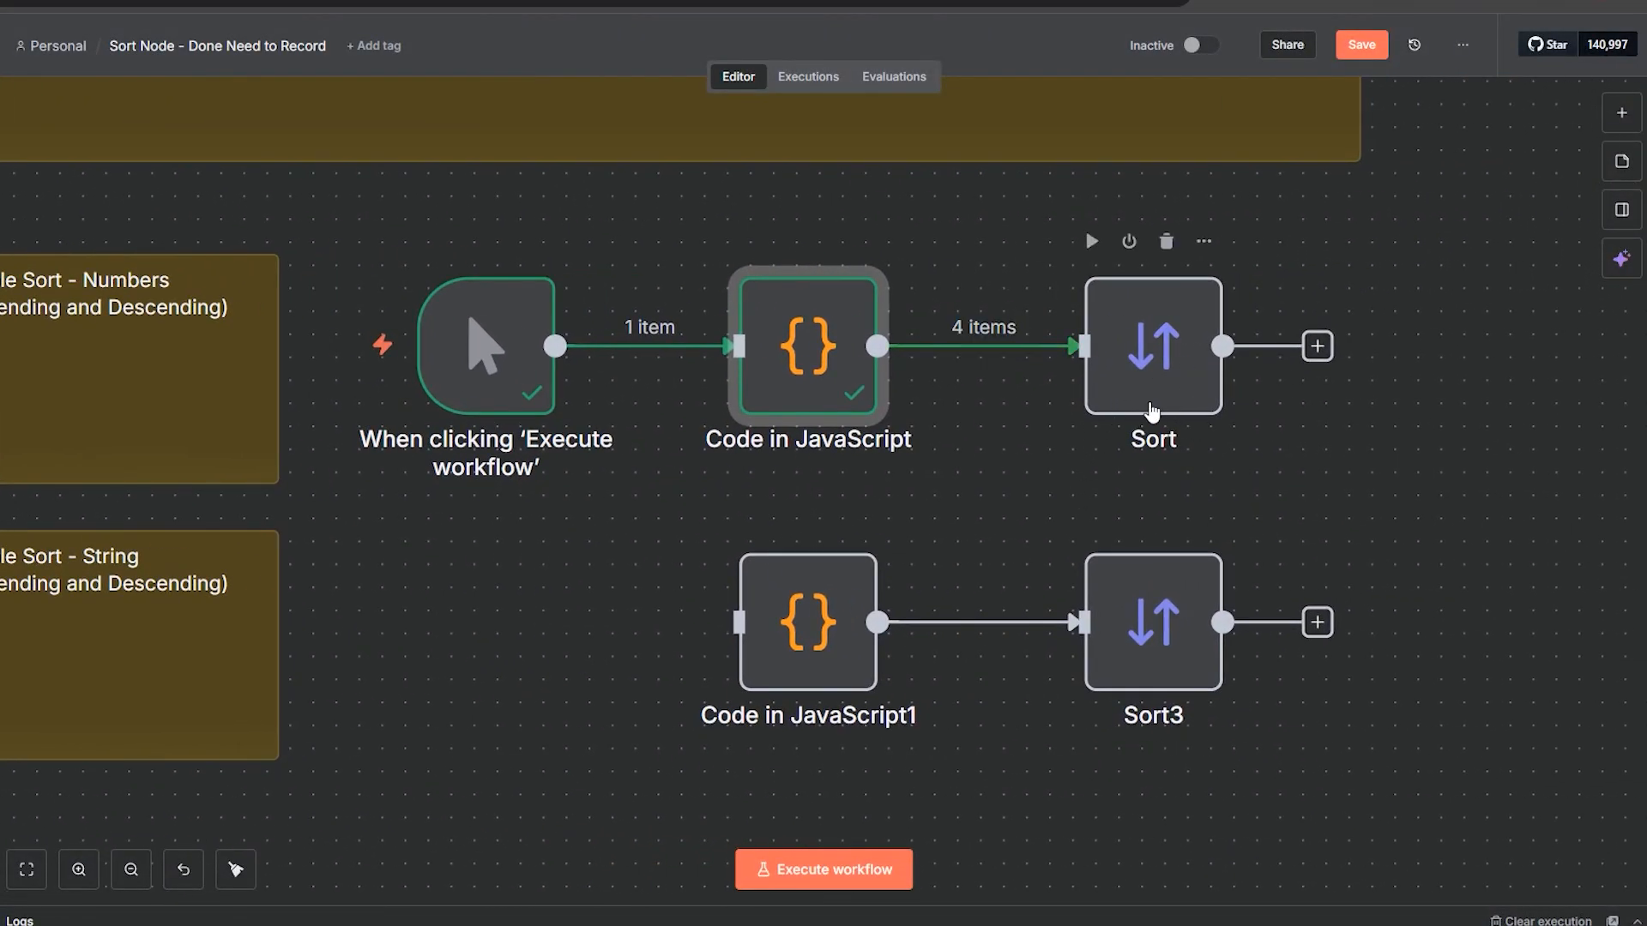
{"action": "double_click", "coordinate": [1192, 392]}
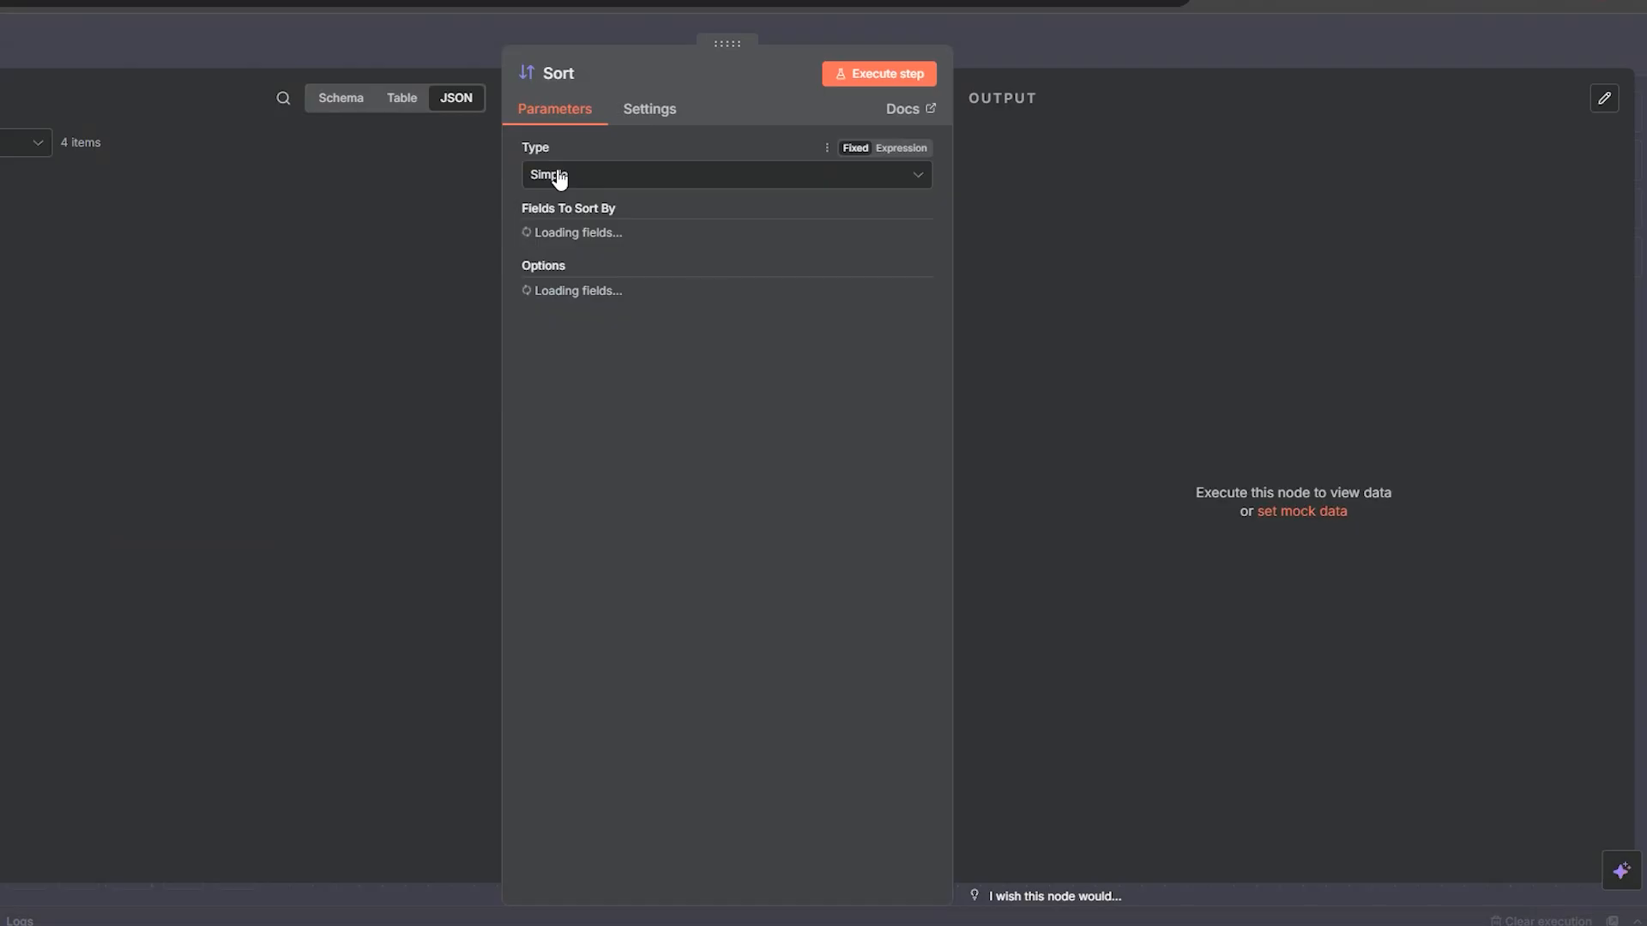
{"action": "left_click", "coordinate": [594, 191]}
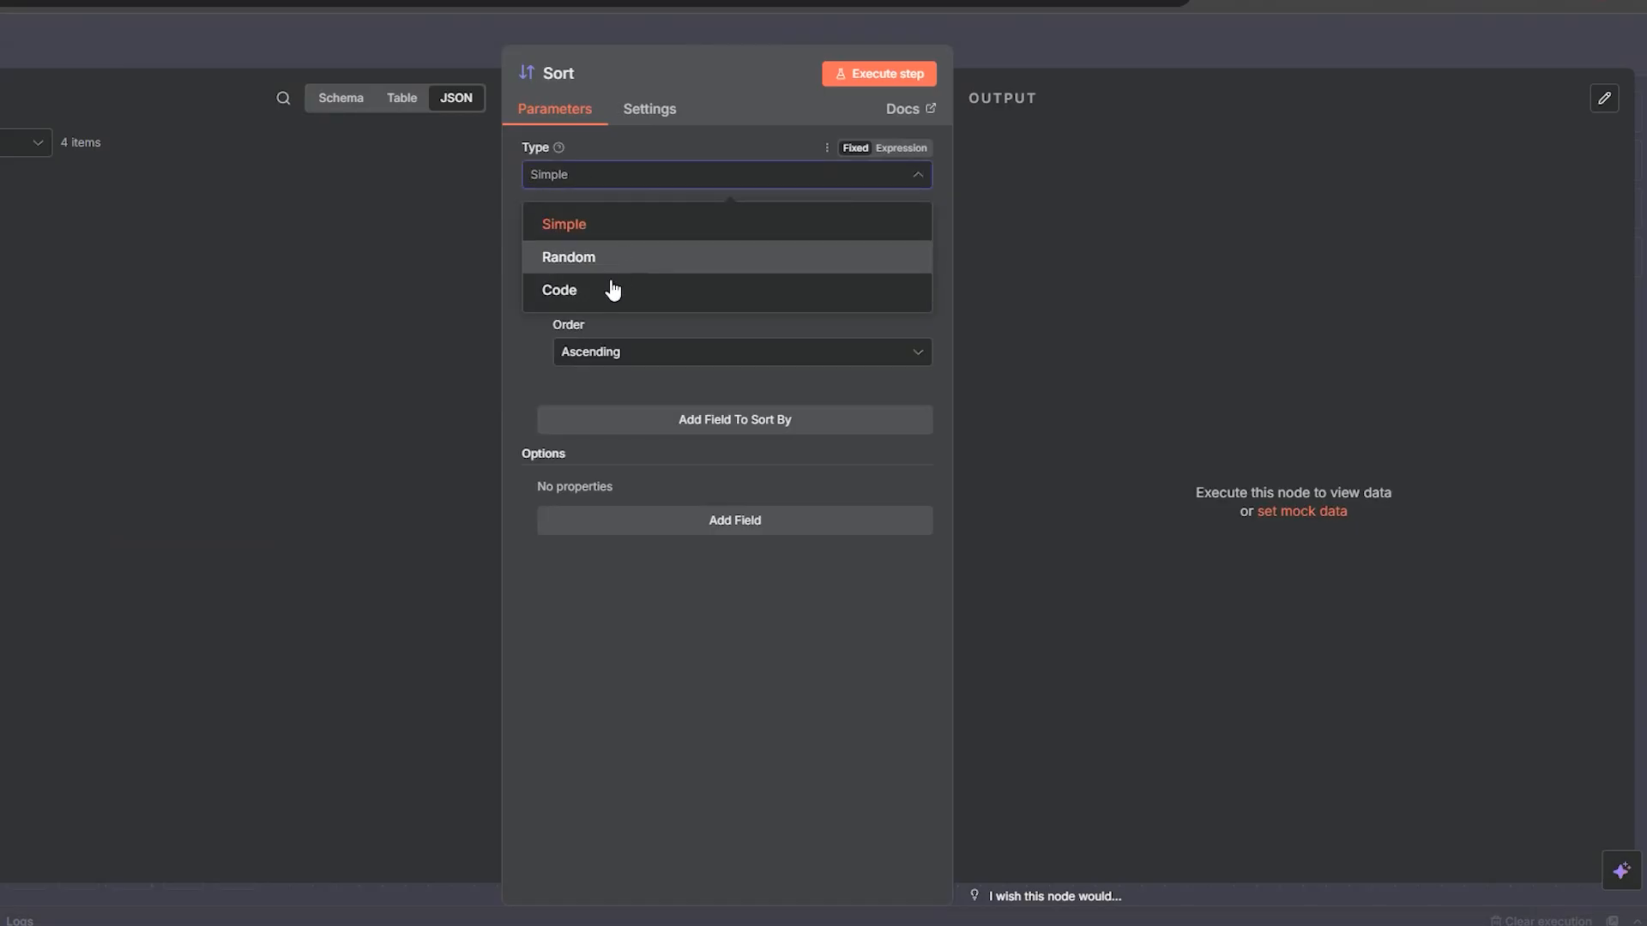
{"action": "left_click", "coordinate": [583, 244]}
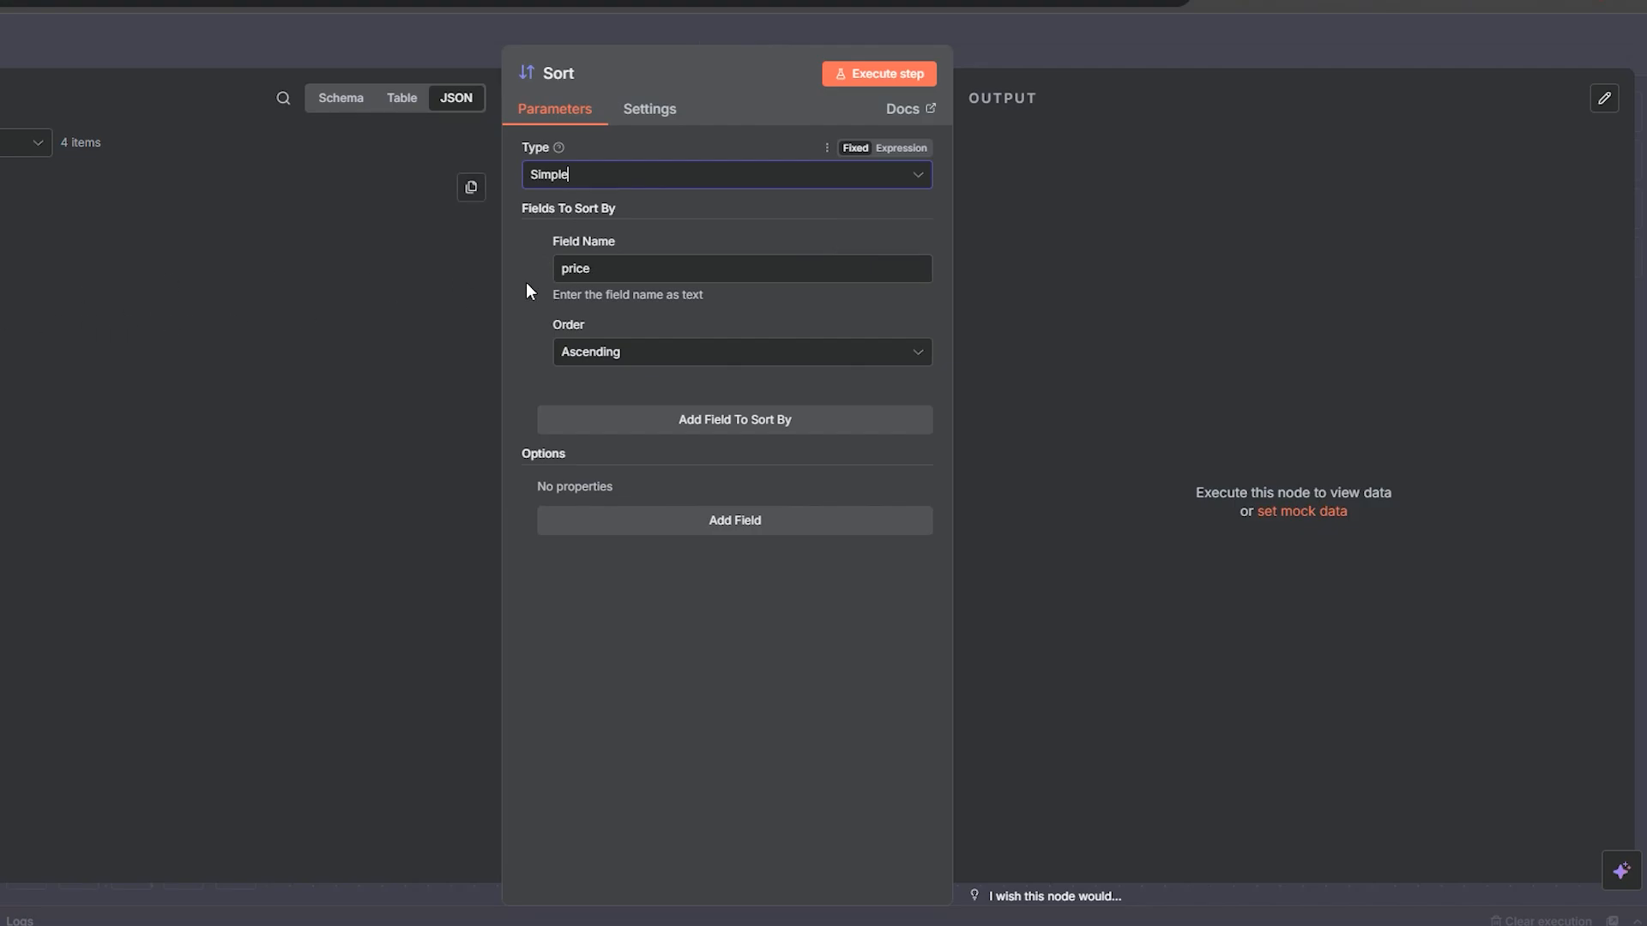
Step: Compare the price field name with the input data and look at the order options, keeping Ascending
{"action": "left_click_drag", "start_coordinate": [591, 269], "coordinate": [558, 273]}
{"action": "left_click", "coordinate": [6, 261]}
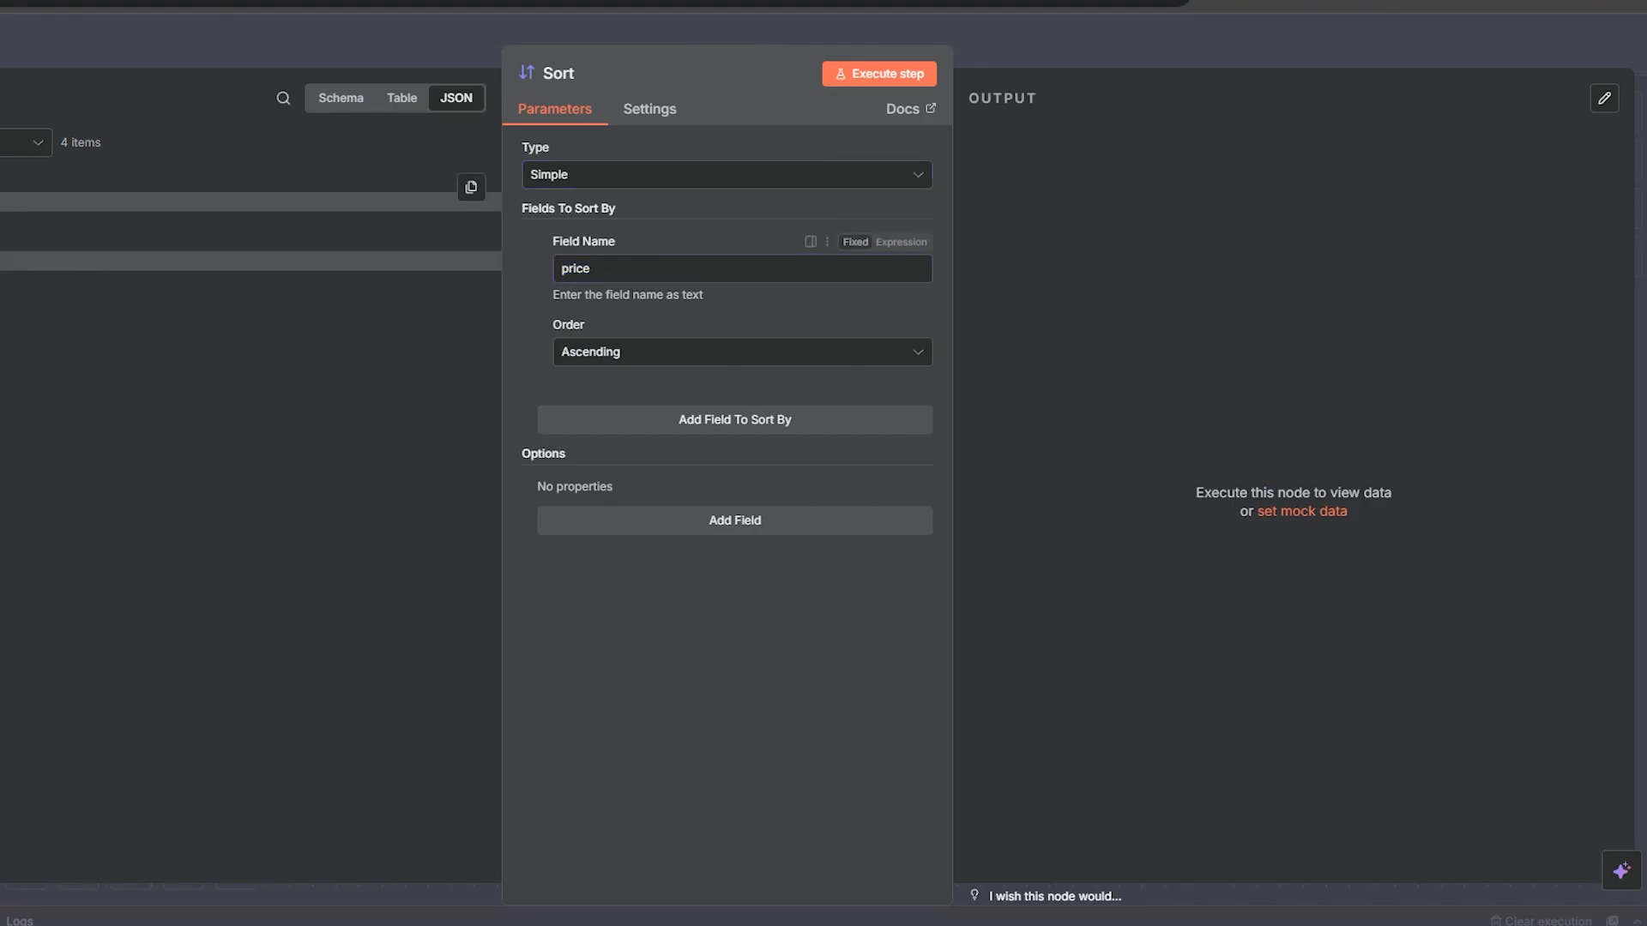
{"action": "left_click_drag", "start_coordinate": [3, 241], "coordinate": [472, 186]}
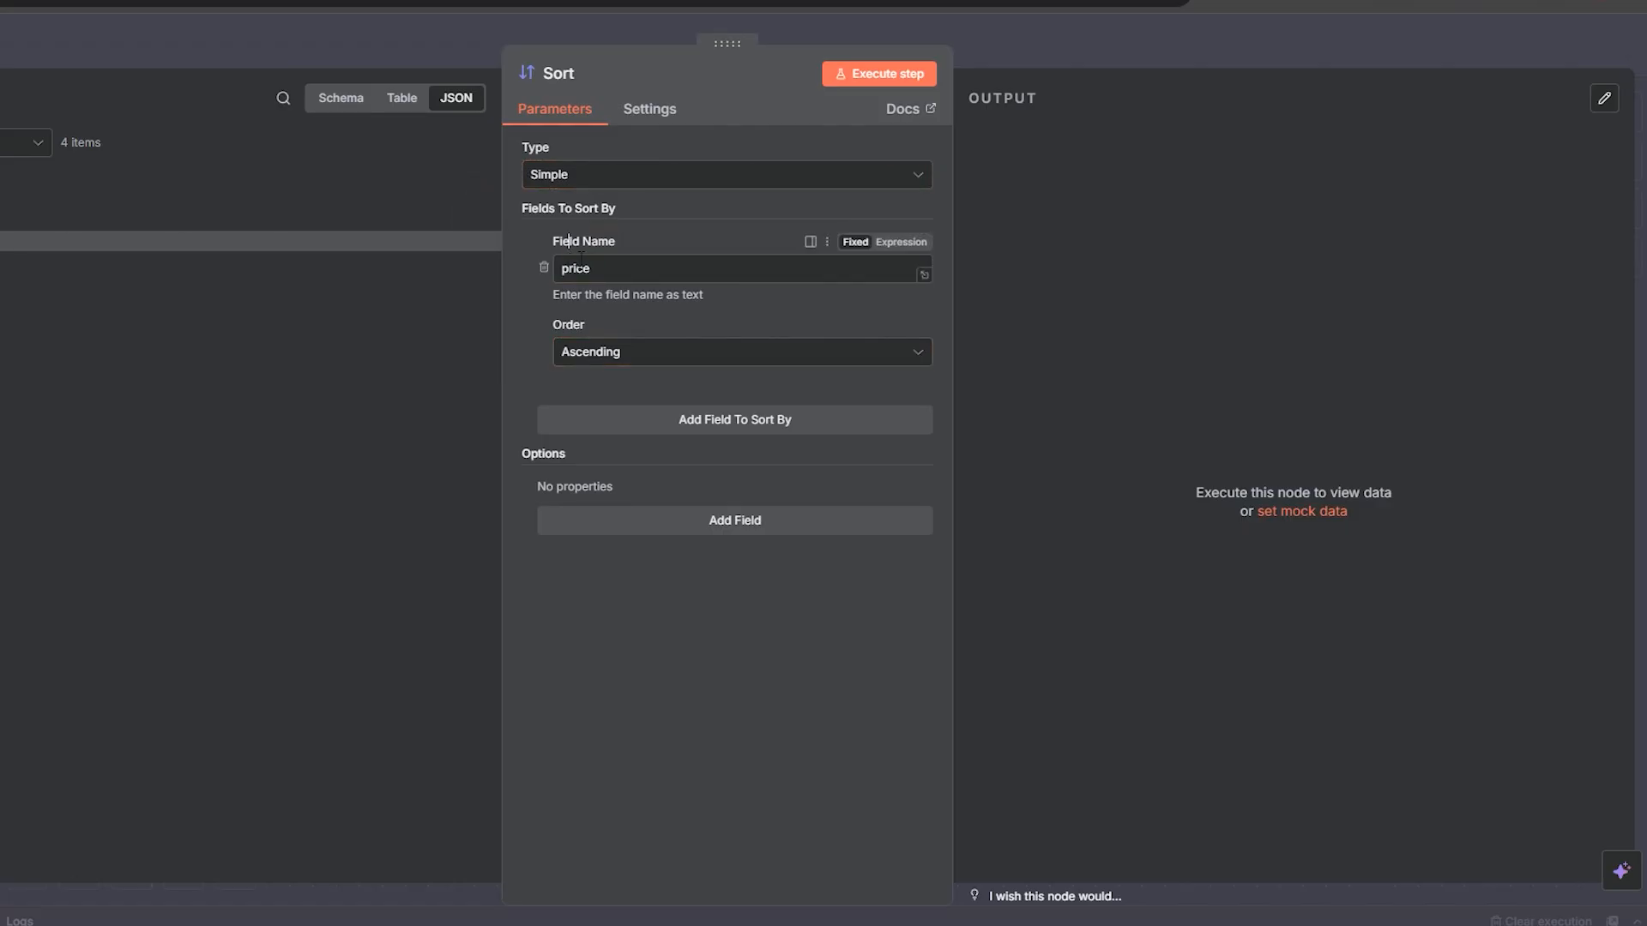
{"action": "double_click", "coordinate": [579, 269]}
{"action": "left_click", "coordinate": [517, 350]}
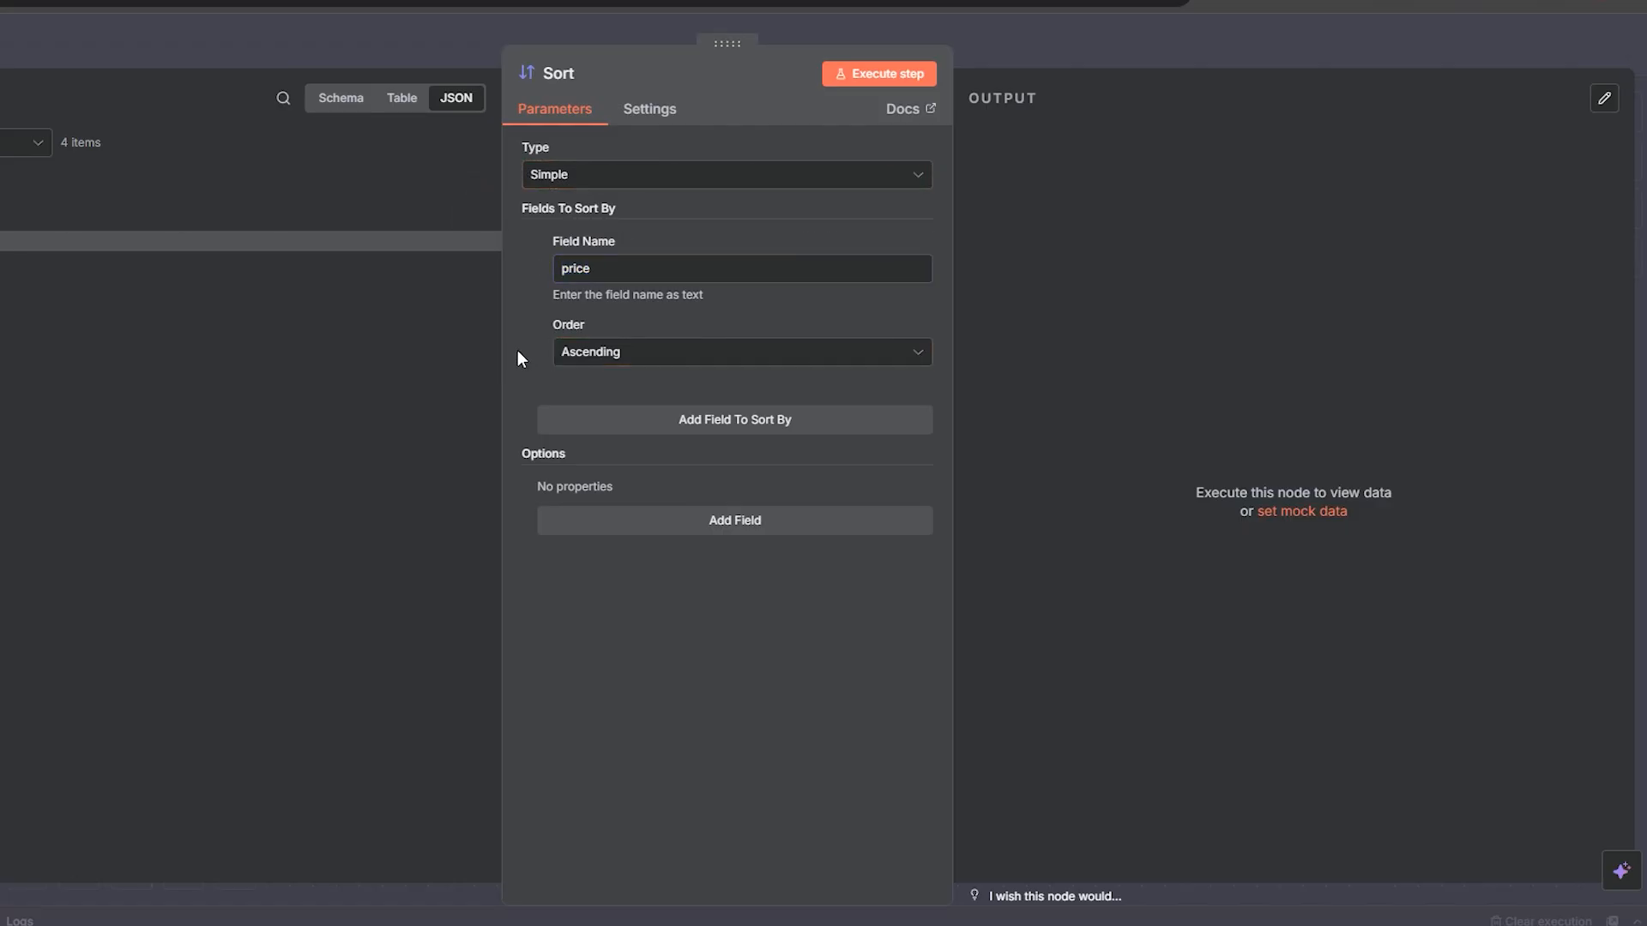
{"action": "left_click", "coordinate": [600, 354]}
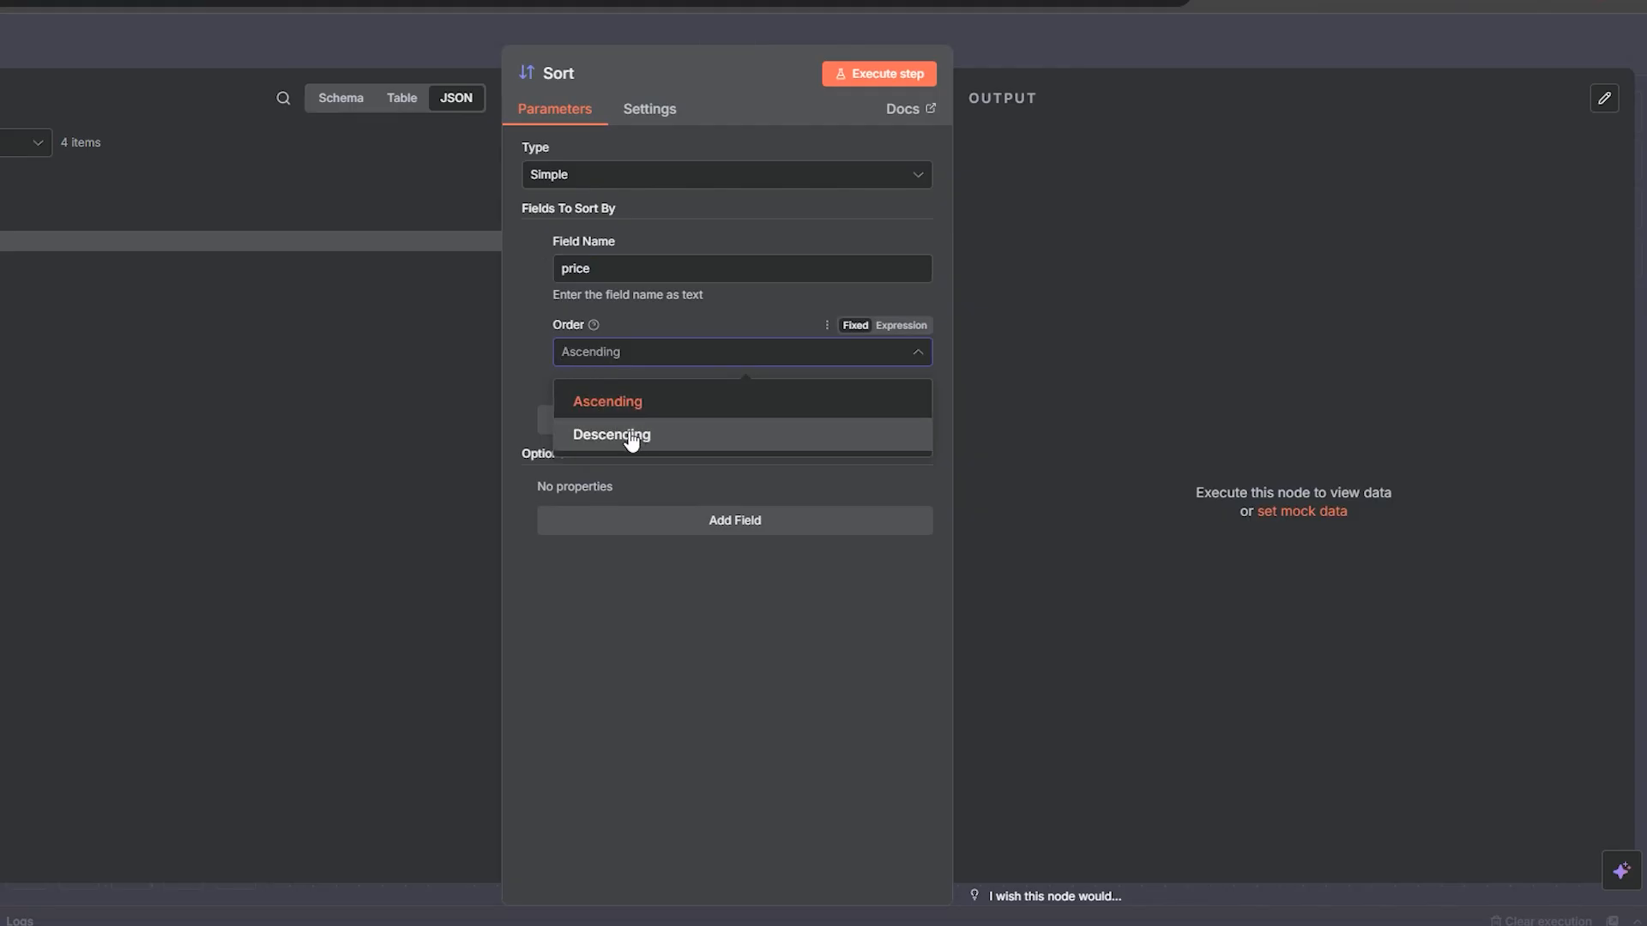
{"action": "left_click", "coordinate": [705, 589]}
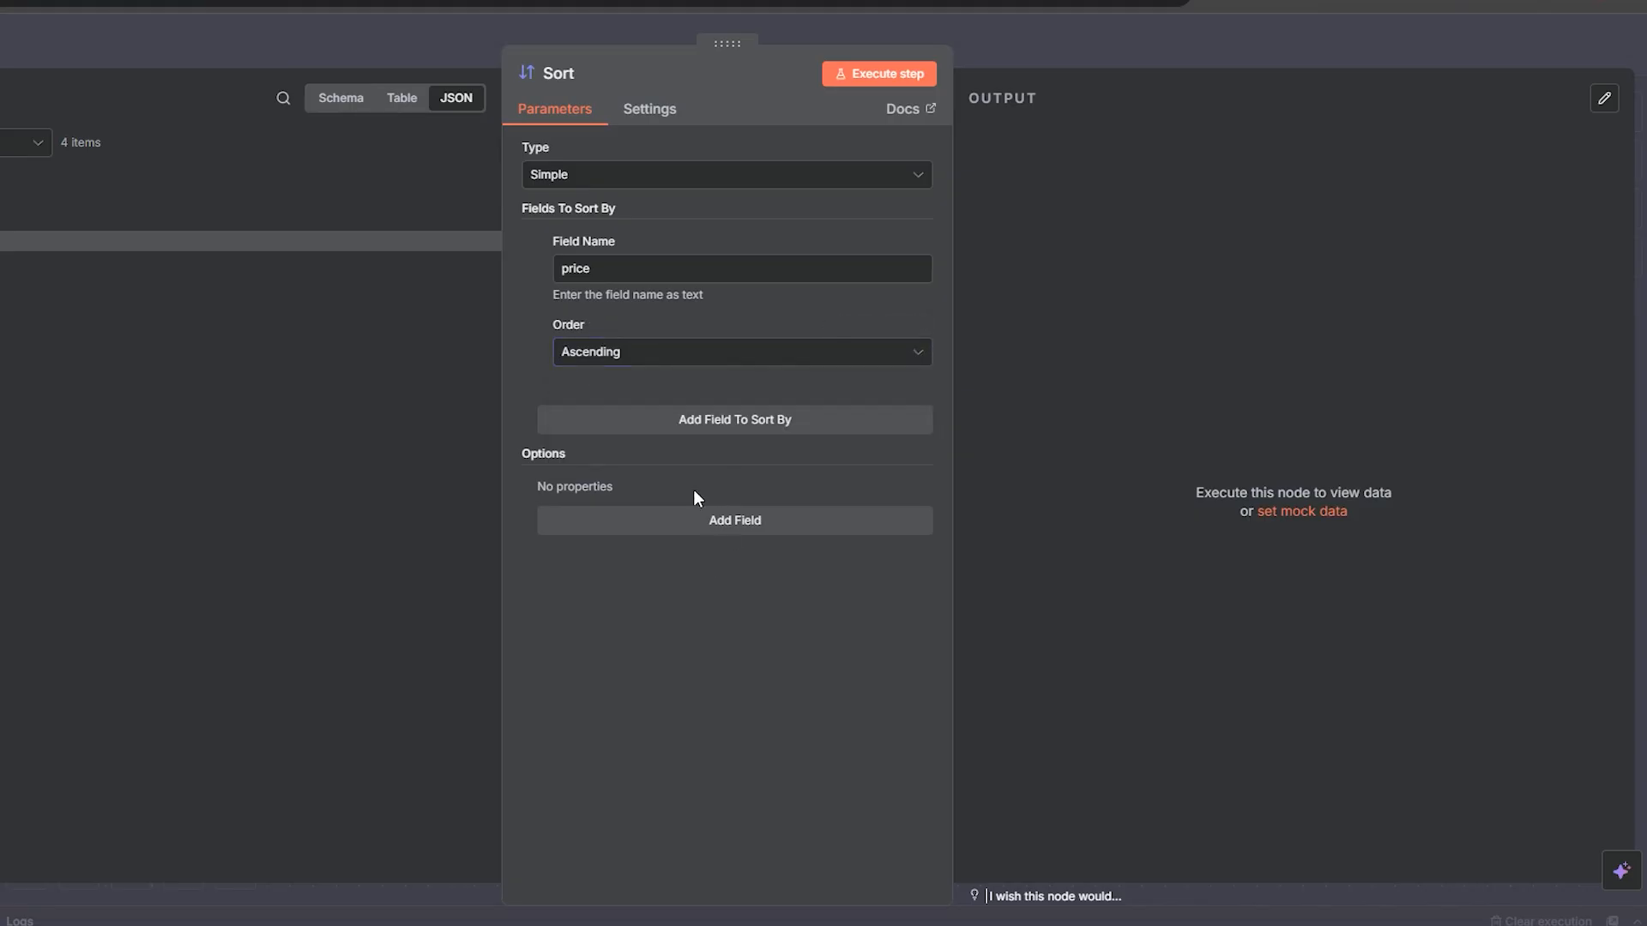
Step: Execute the Sort node on price in ascending order and examine the sorted products
{"action": "left_click", "coordinate": [892, 79]}
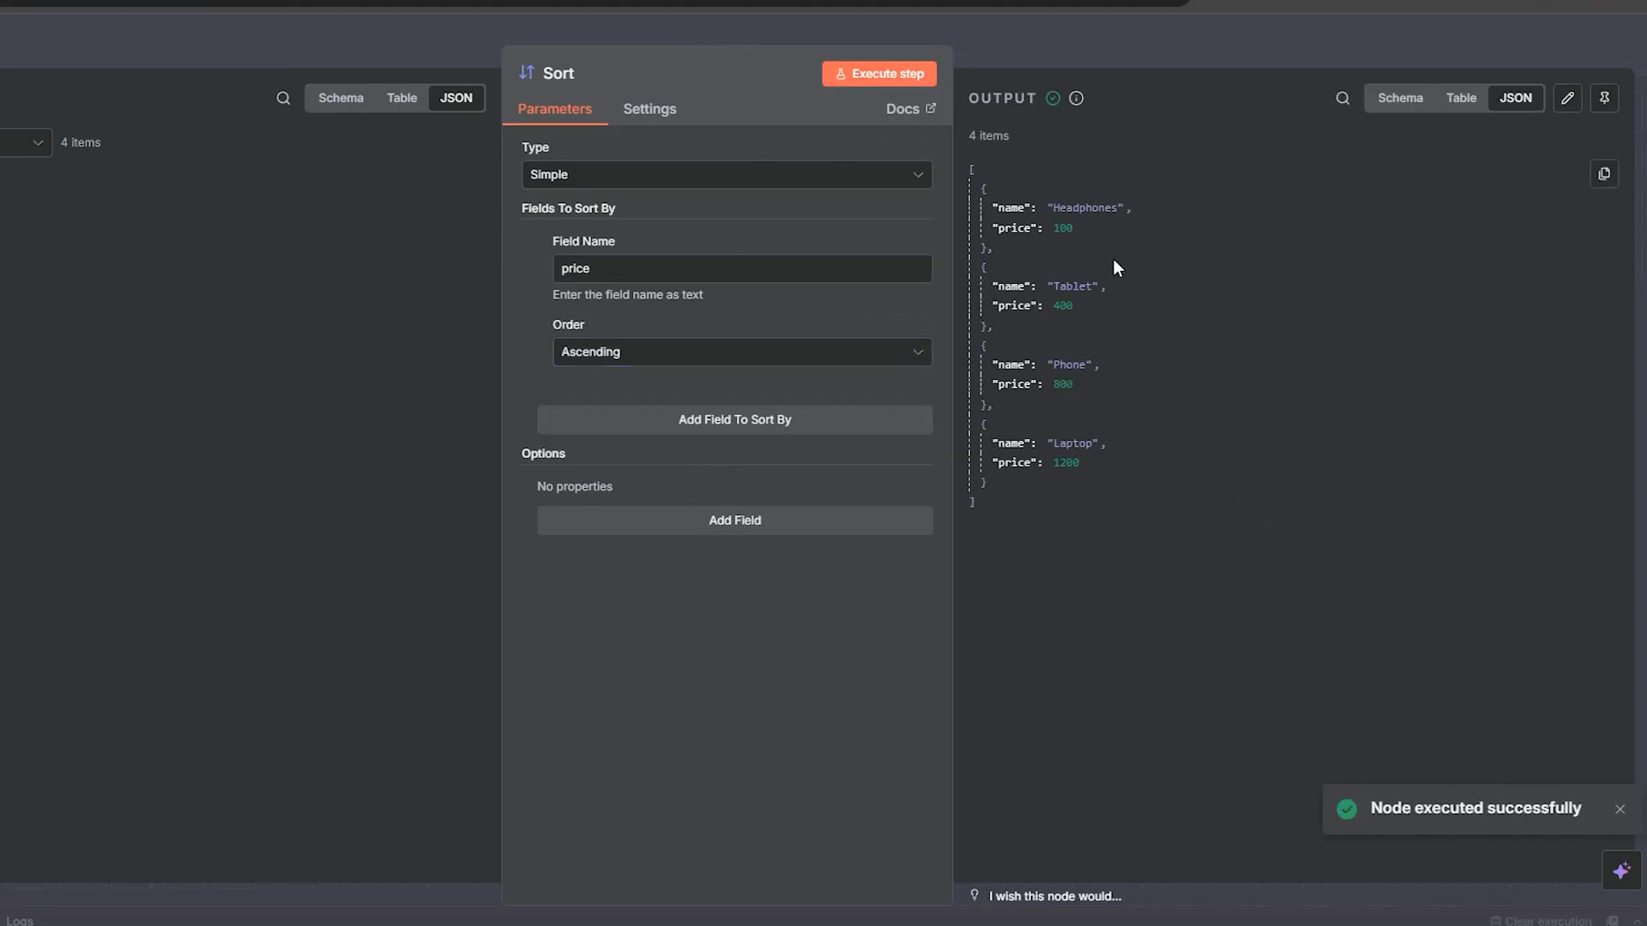
{"action": "double_click", "coordinate": [1063, 305]}
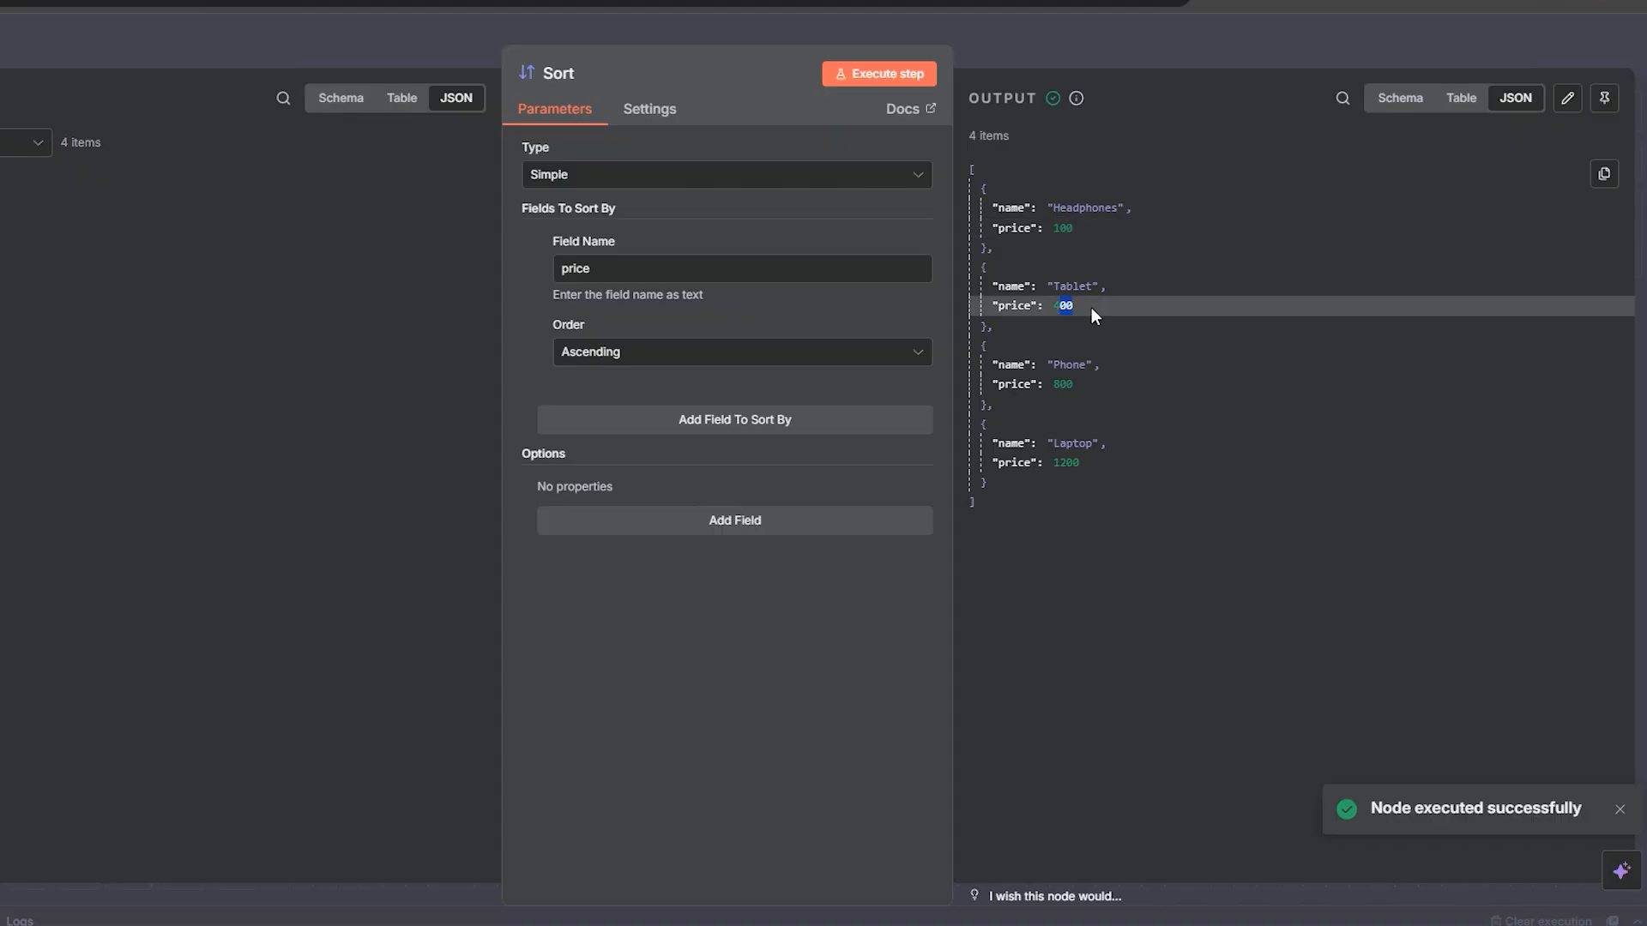
{"action": "double_click", "coordinate": [1063, 384]}
{"action": "double_click", "coordinate": [1072, 463]}
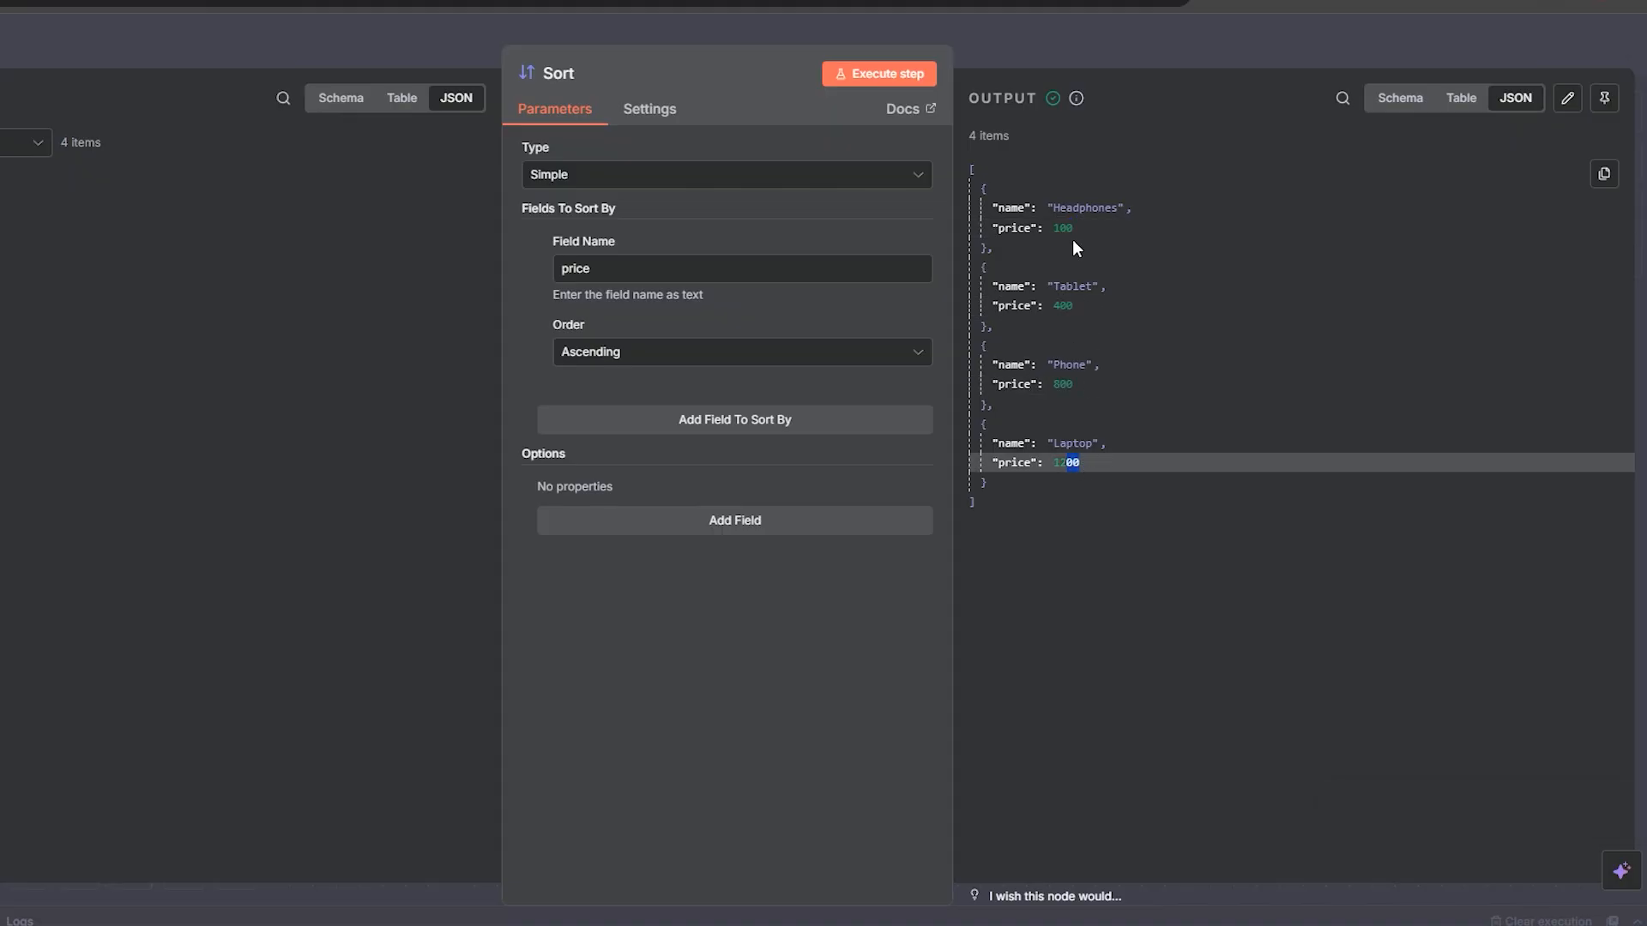
{"action": "double_click", "coordinate": [1085, 207]}
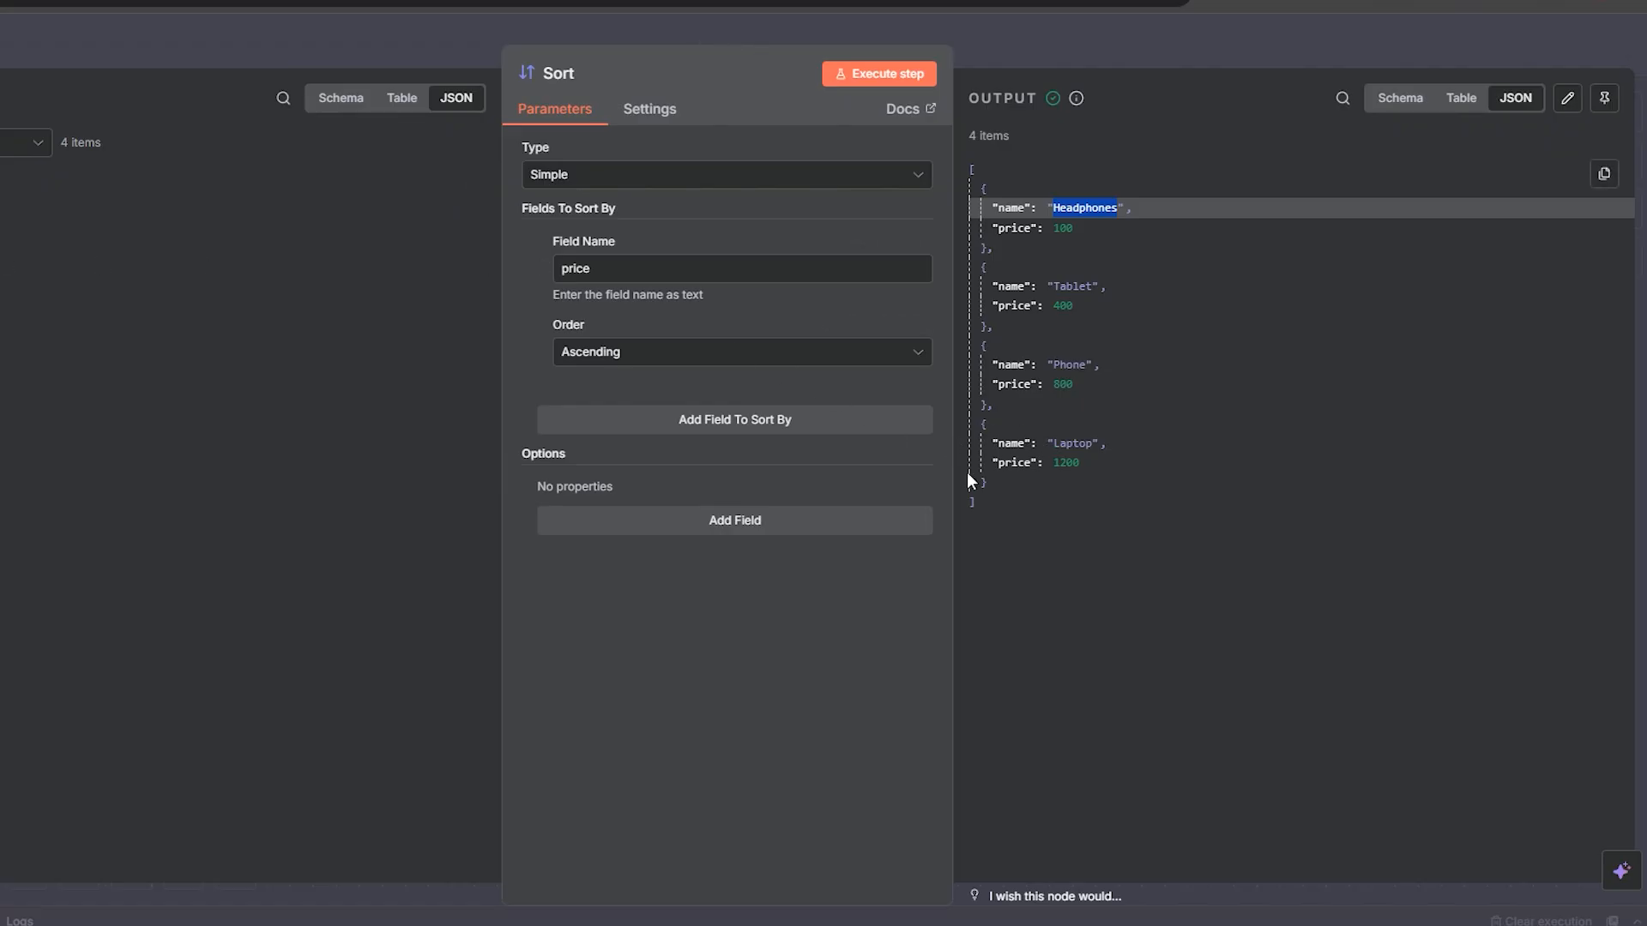
Step: Set the Sort node's price order to Descending, execute it, and review the output before closing the node
{"action": "left_click", "coordinate": [640, 359]}
{"action": "left_click", "coordinate": [649, 435]}
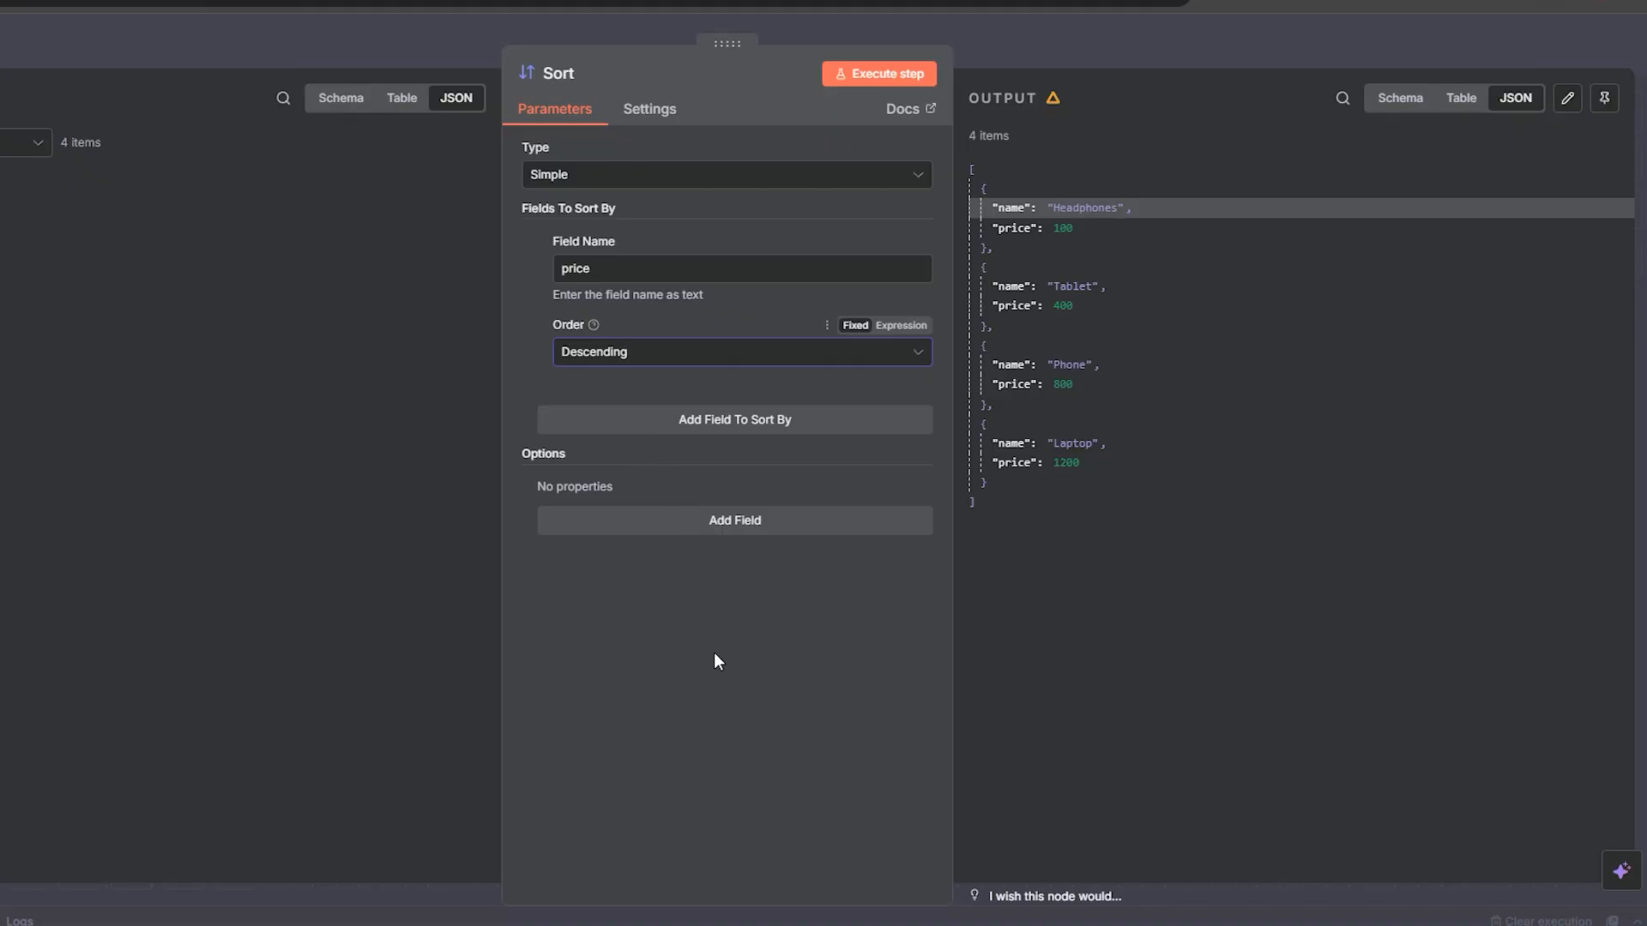
{"action": "left_click", "coordinate": [877, 72]}
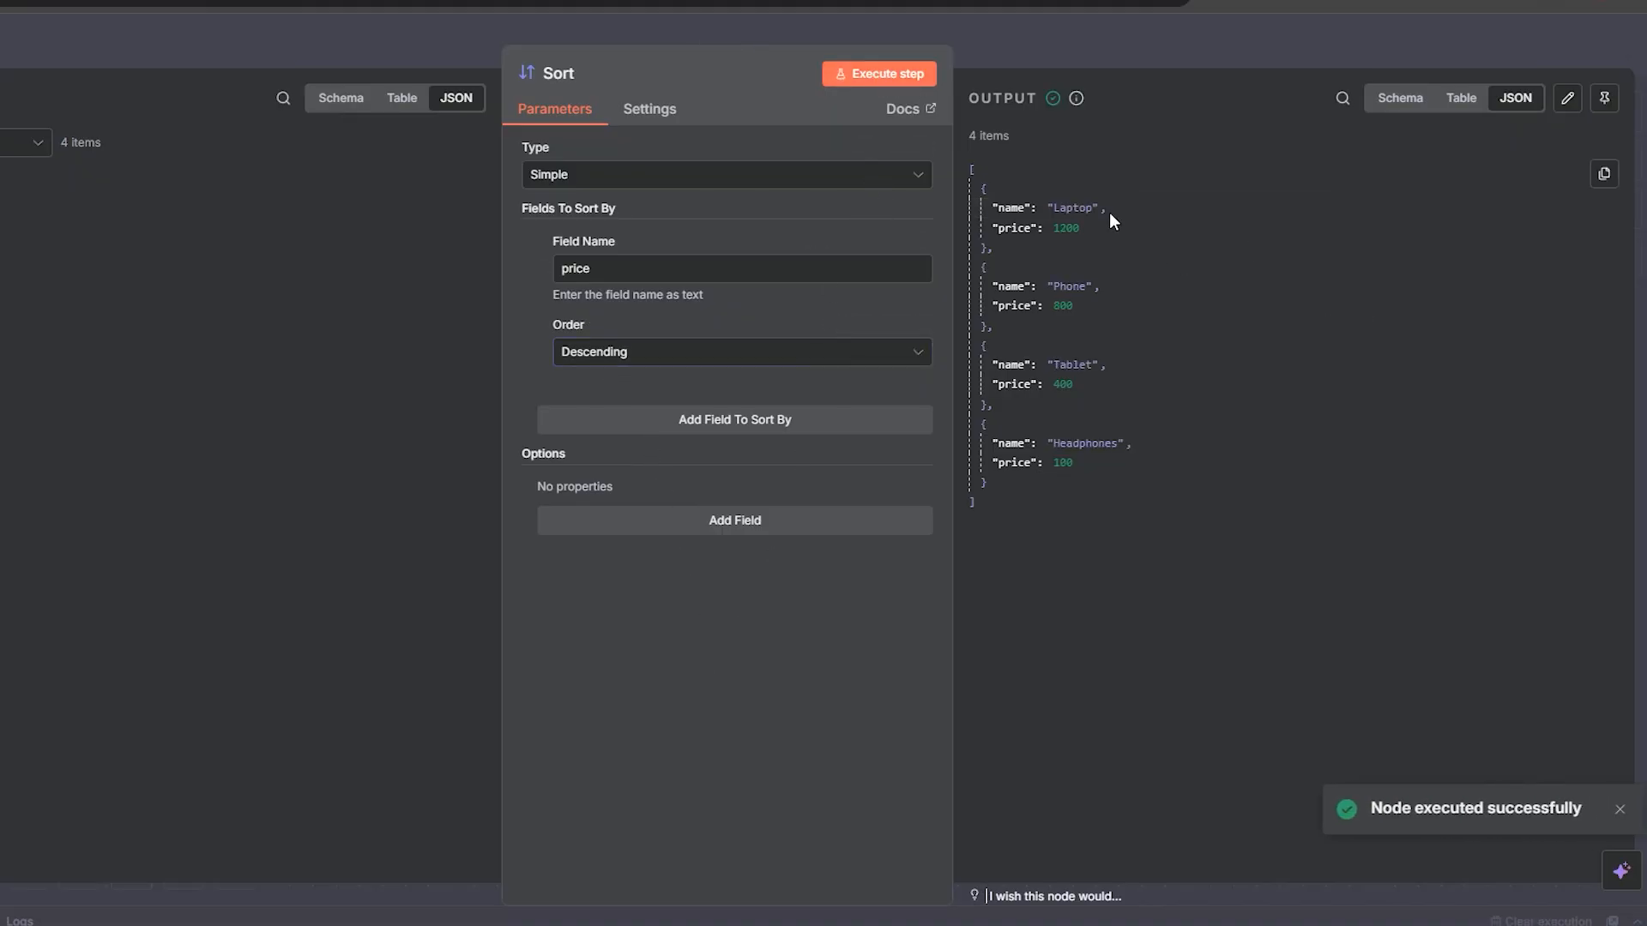
{"action": "double_click", "coordinate": [1065, 229]}
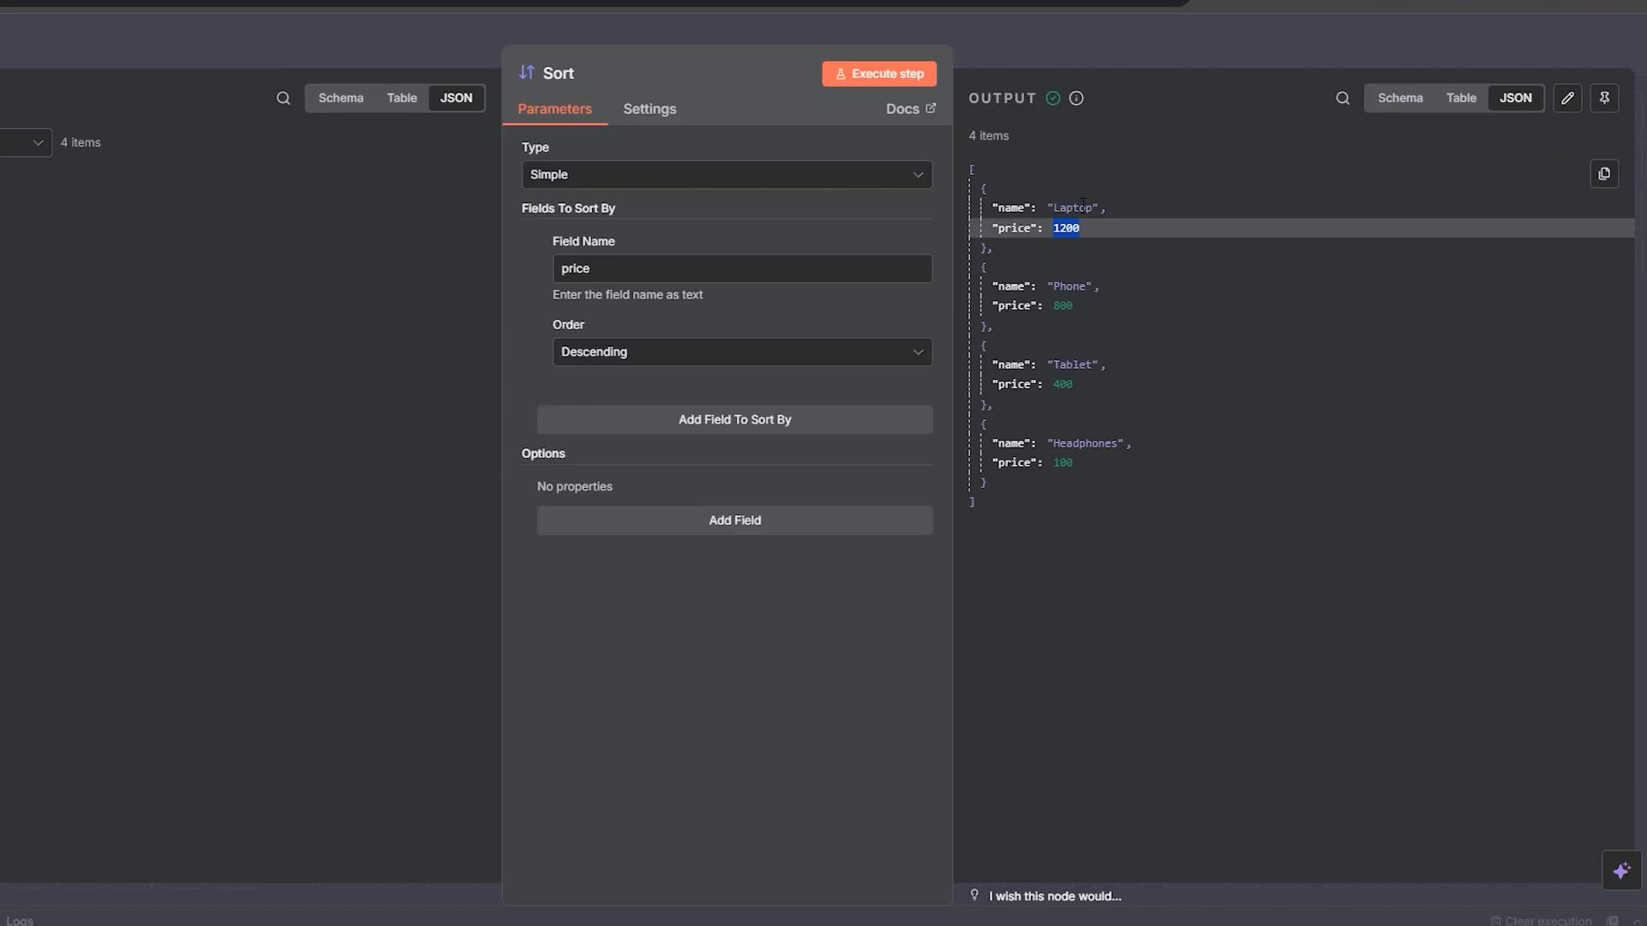
{"action": "left_click_drag", "start_coordinate": [1086, 227], "coordinate": [996, 207]}
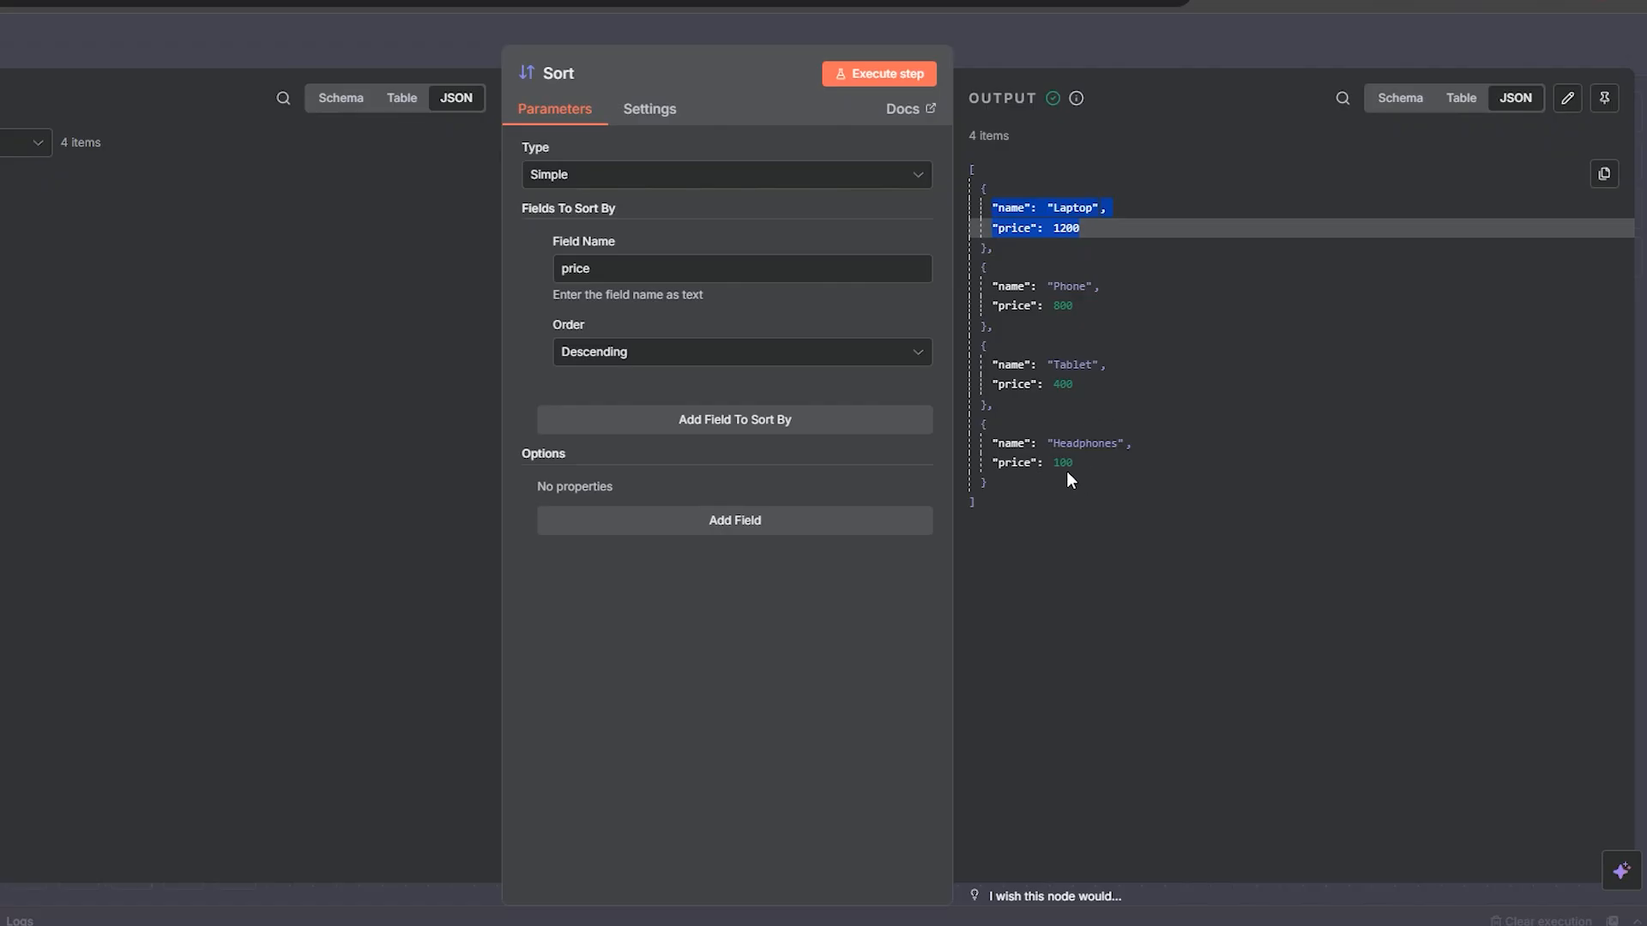
{"action": "double_click", "coordinate": [1069, 228]}
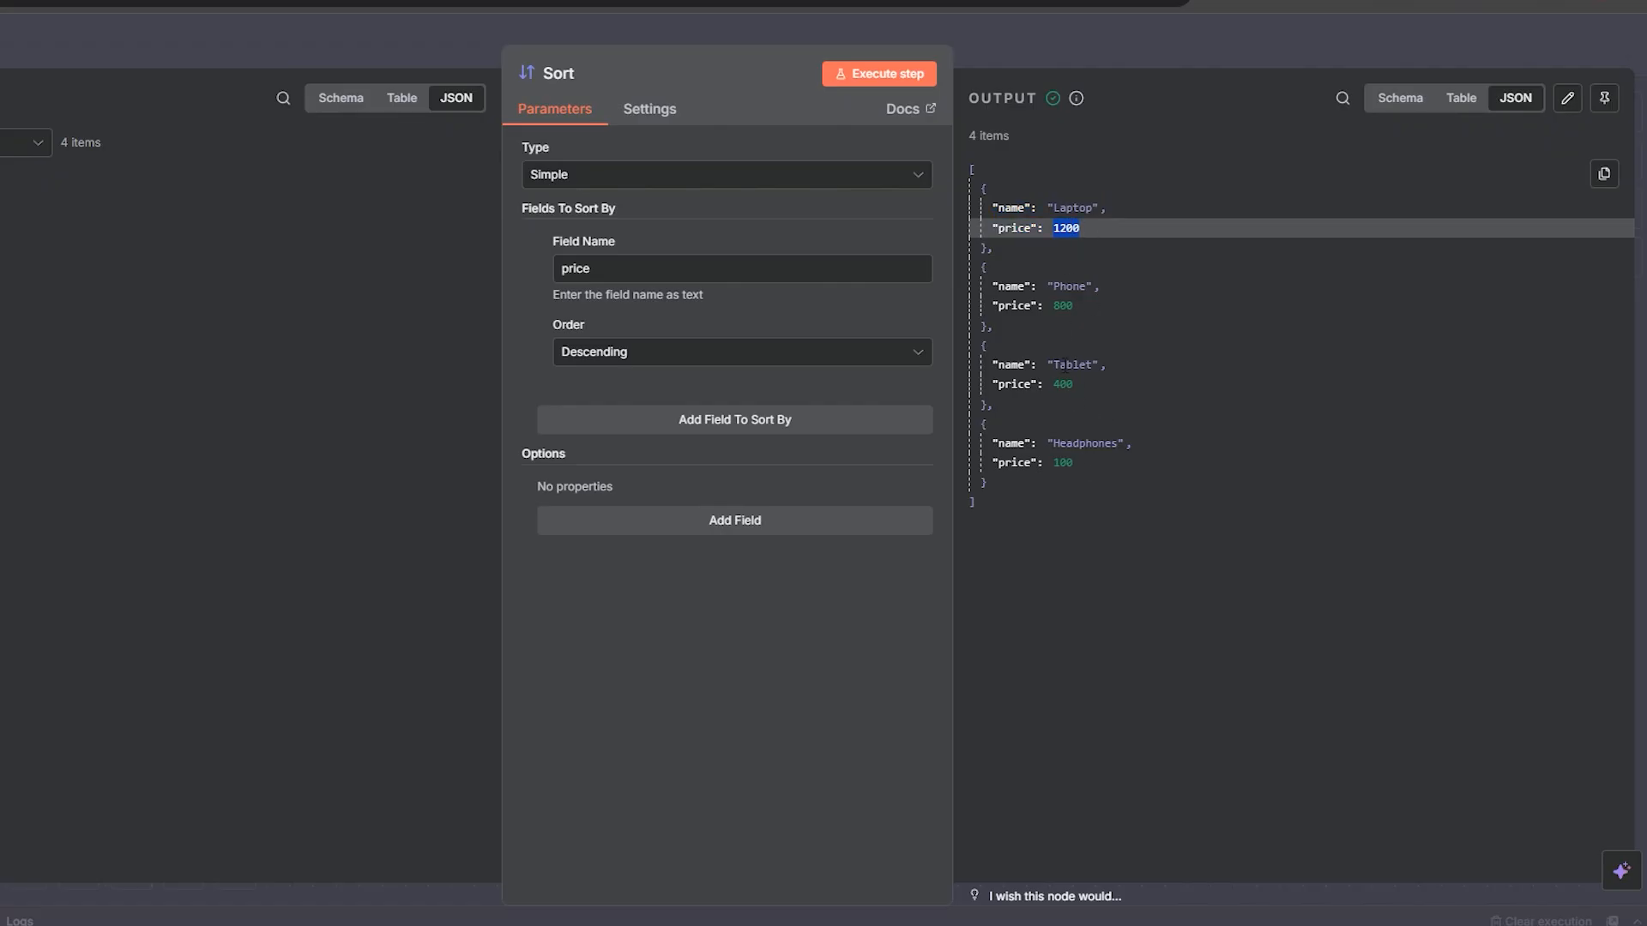
{"action": "left_click", "coordinate": [1150, 62]}
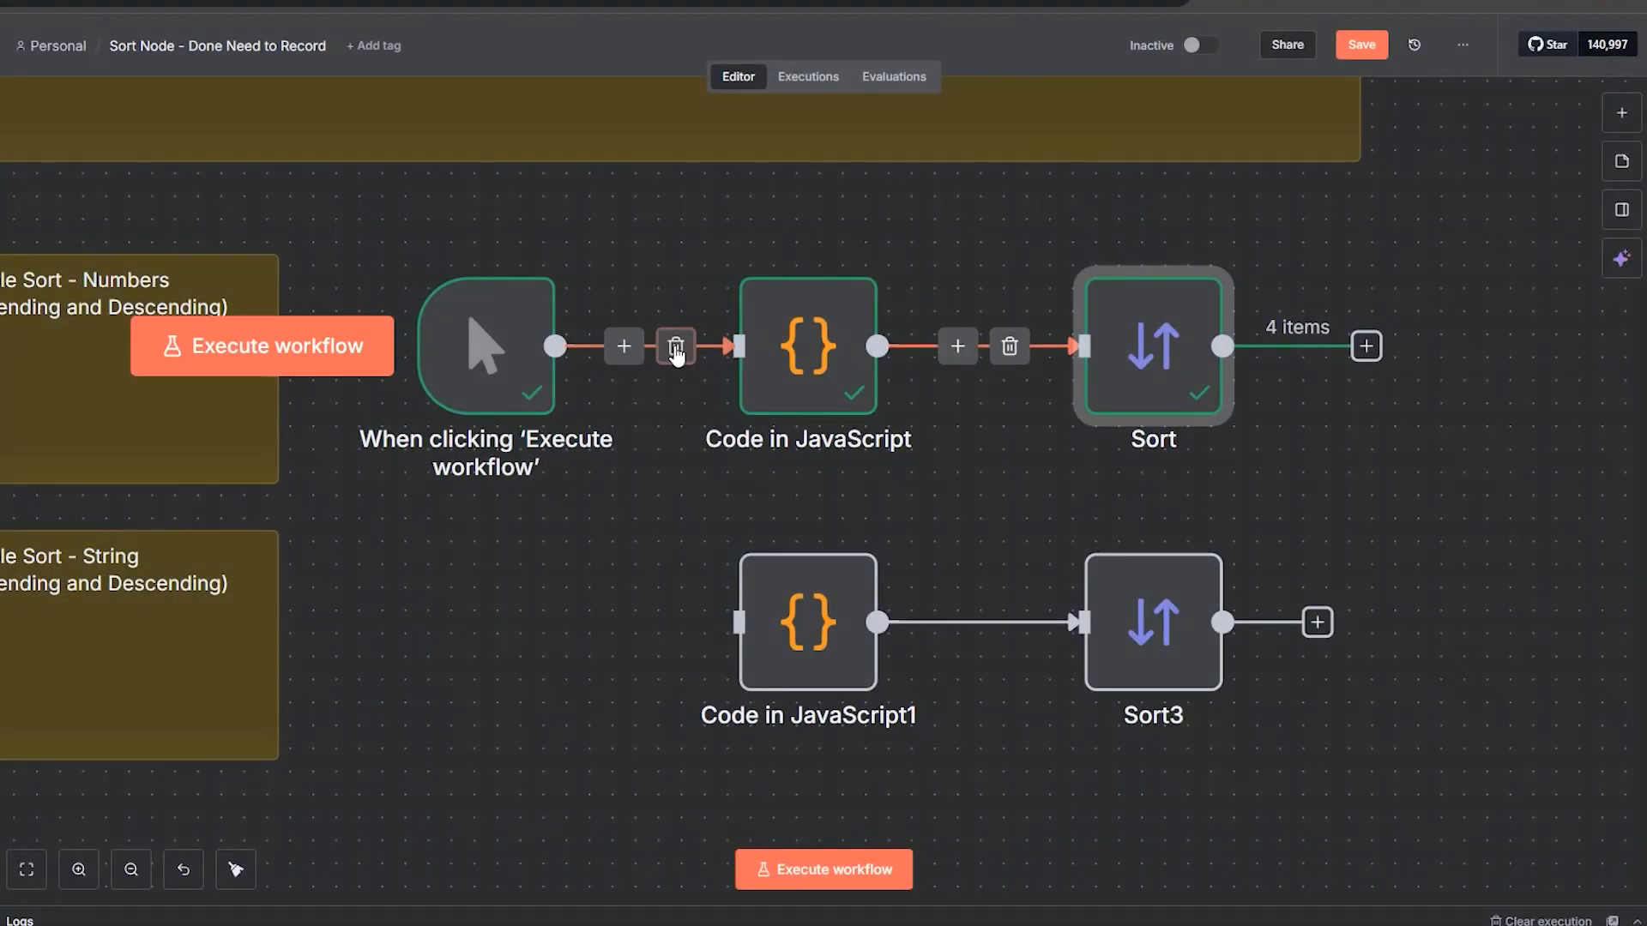
Step: Move the manual trigger from the numbers row to the string row and connect it to Code in JavaScript1
{"action": "scroll", "coordinate": [522, 751], "scroll_direction": "down", "scroll_amount": 3}
{"action": "left_click_drag", "start_coordinate": [611, 214], "coordinate": [564, 490]}
{"action": "left_click_drag", "start_coordinate": [779, 476], "coordinate": [923, 531]}
Step: Review the product names in the Code in JavaScript1 node, execute it, and close the node
{"action": "double_click", "coordinate": [910, 522]}
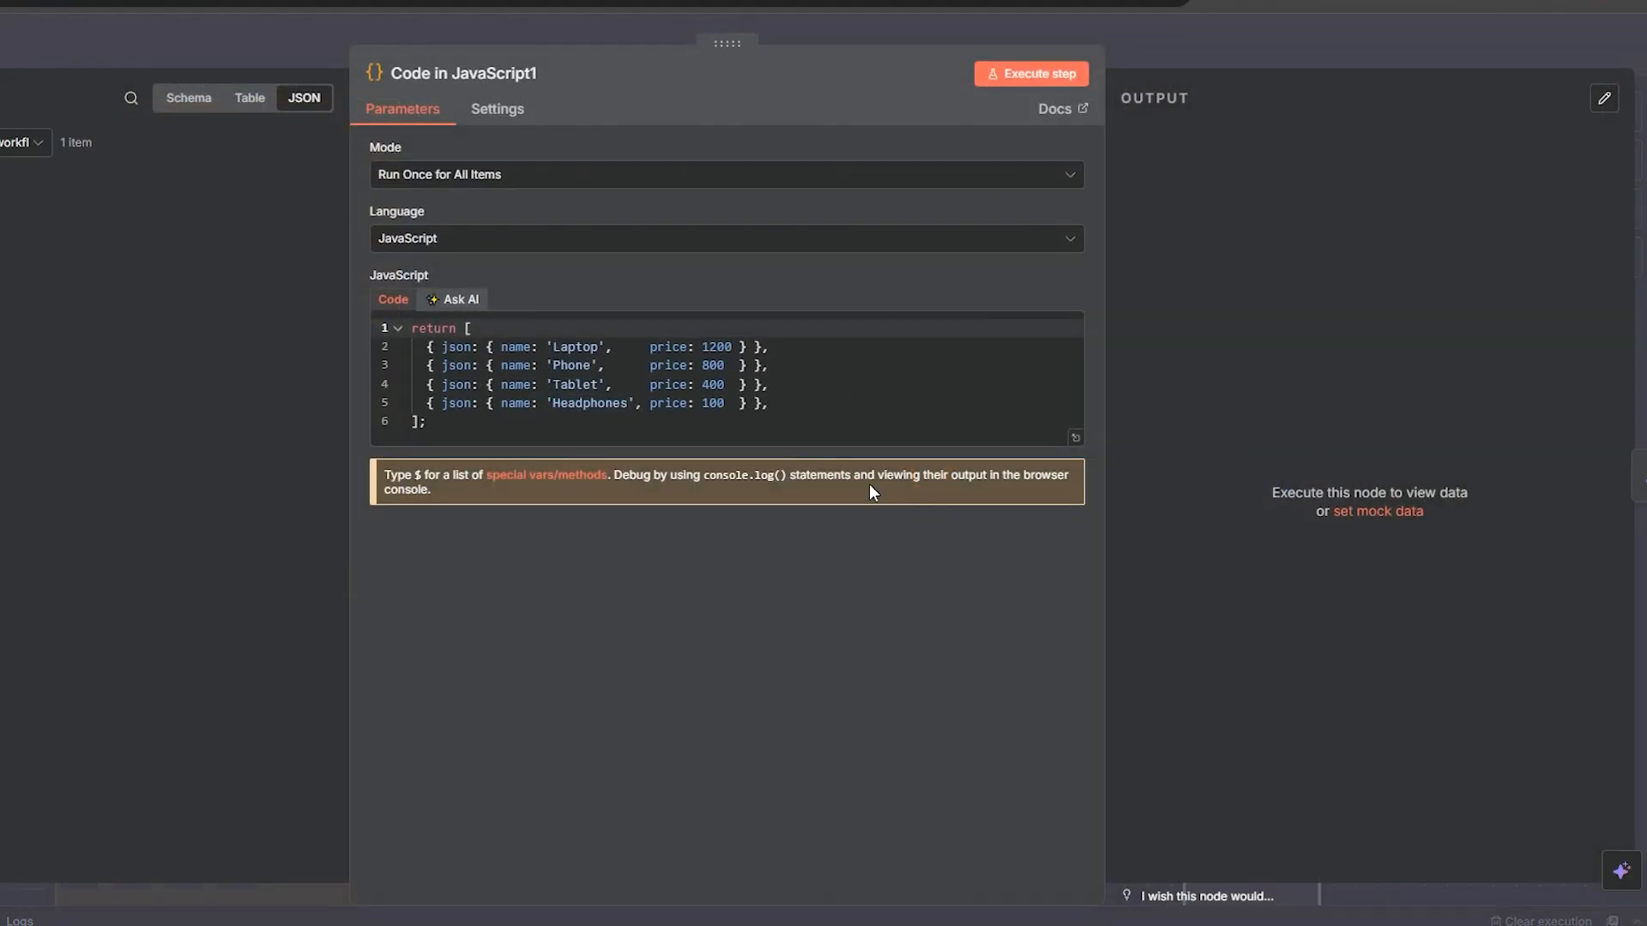
{"action": "left_click", "coordinate": [583, 347]}
{"action": "left_click", "coordinate": [577, 365]}
{"action": "left_click", "coordinate": [569, 402]}
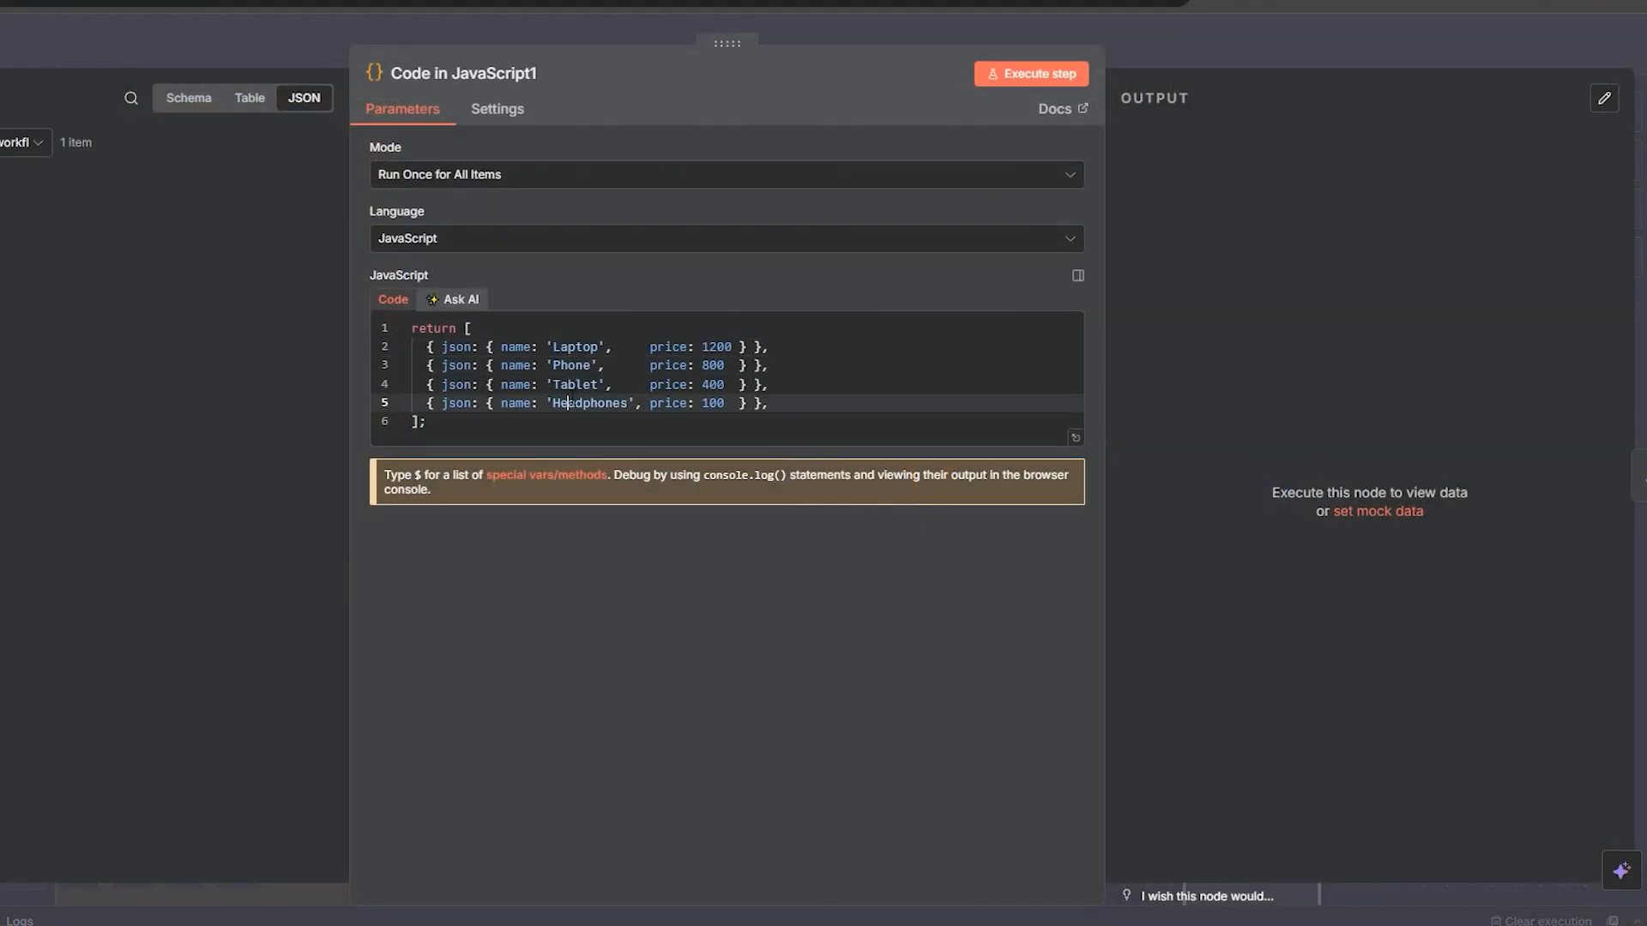
{"action": "left_click", "coordinate": [1032, 74]}
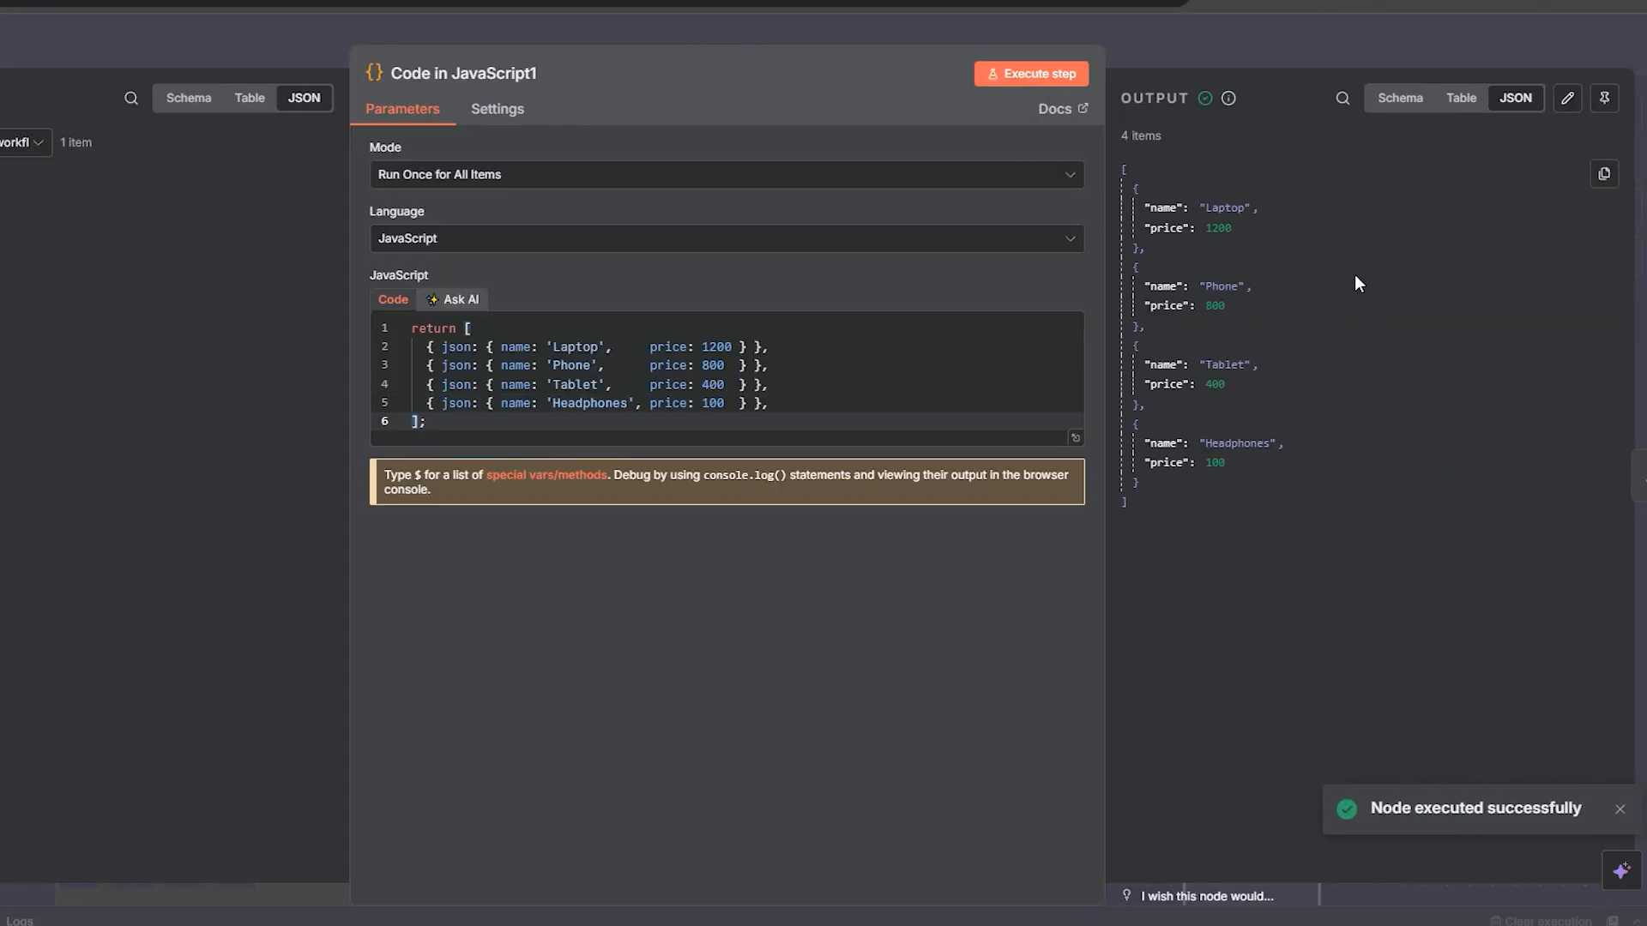
{"action": "left_click", "coordinate": [1238, 53]}
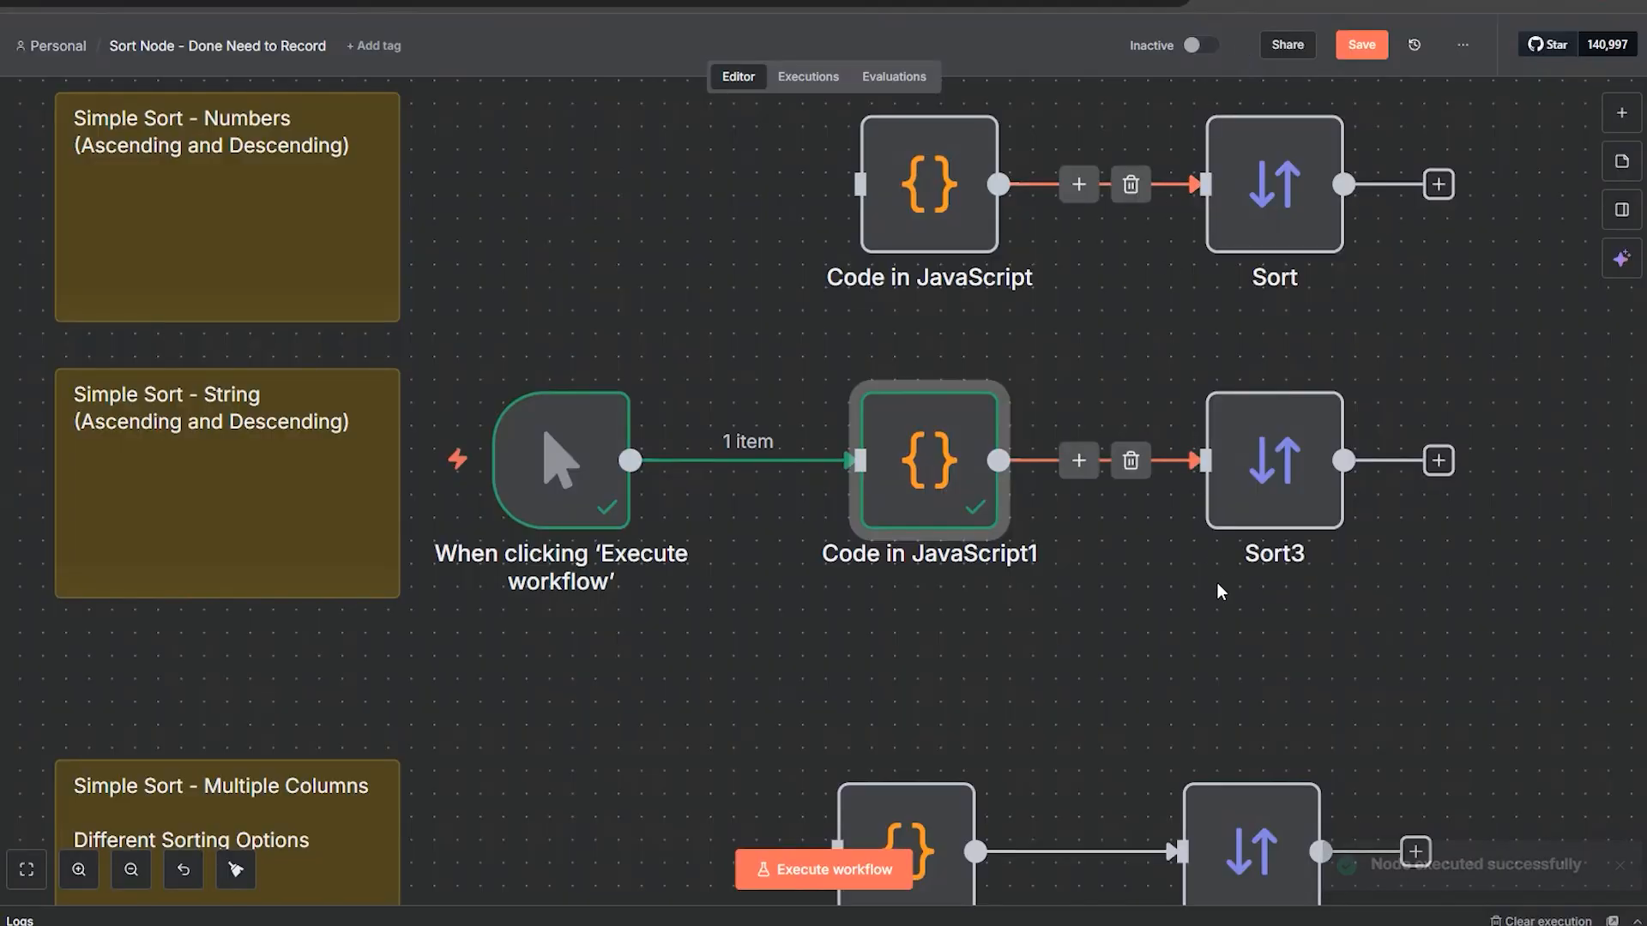
Step: Open the Sort3 node and execute it on the name field in ascending order
{"action": "double_click", "coordinate": [1255, 499]}
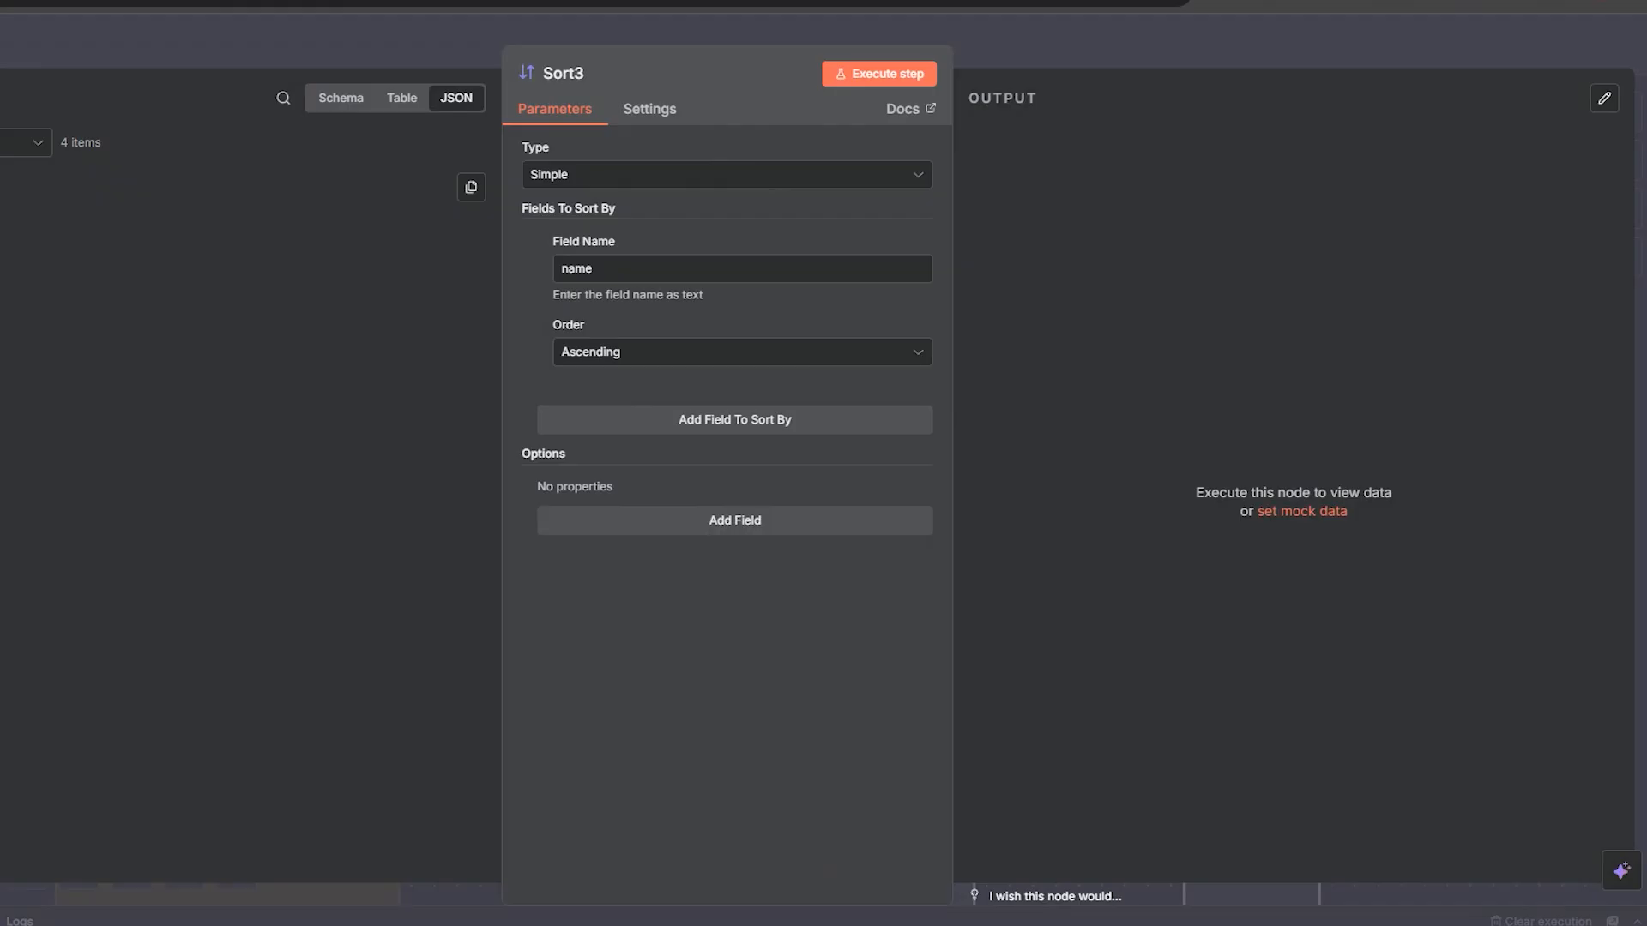
{"action": "left_click_drag", "start_coordinate": [1, 221], "coordinate": [650, 274]}
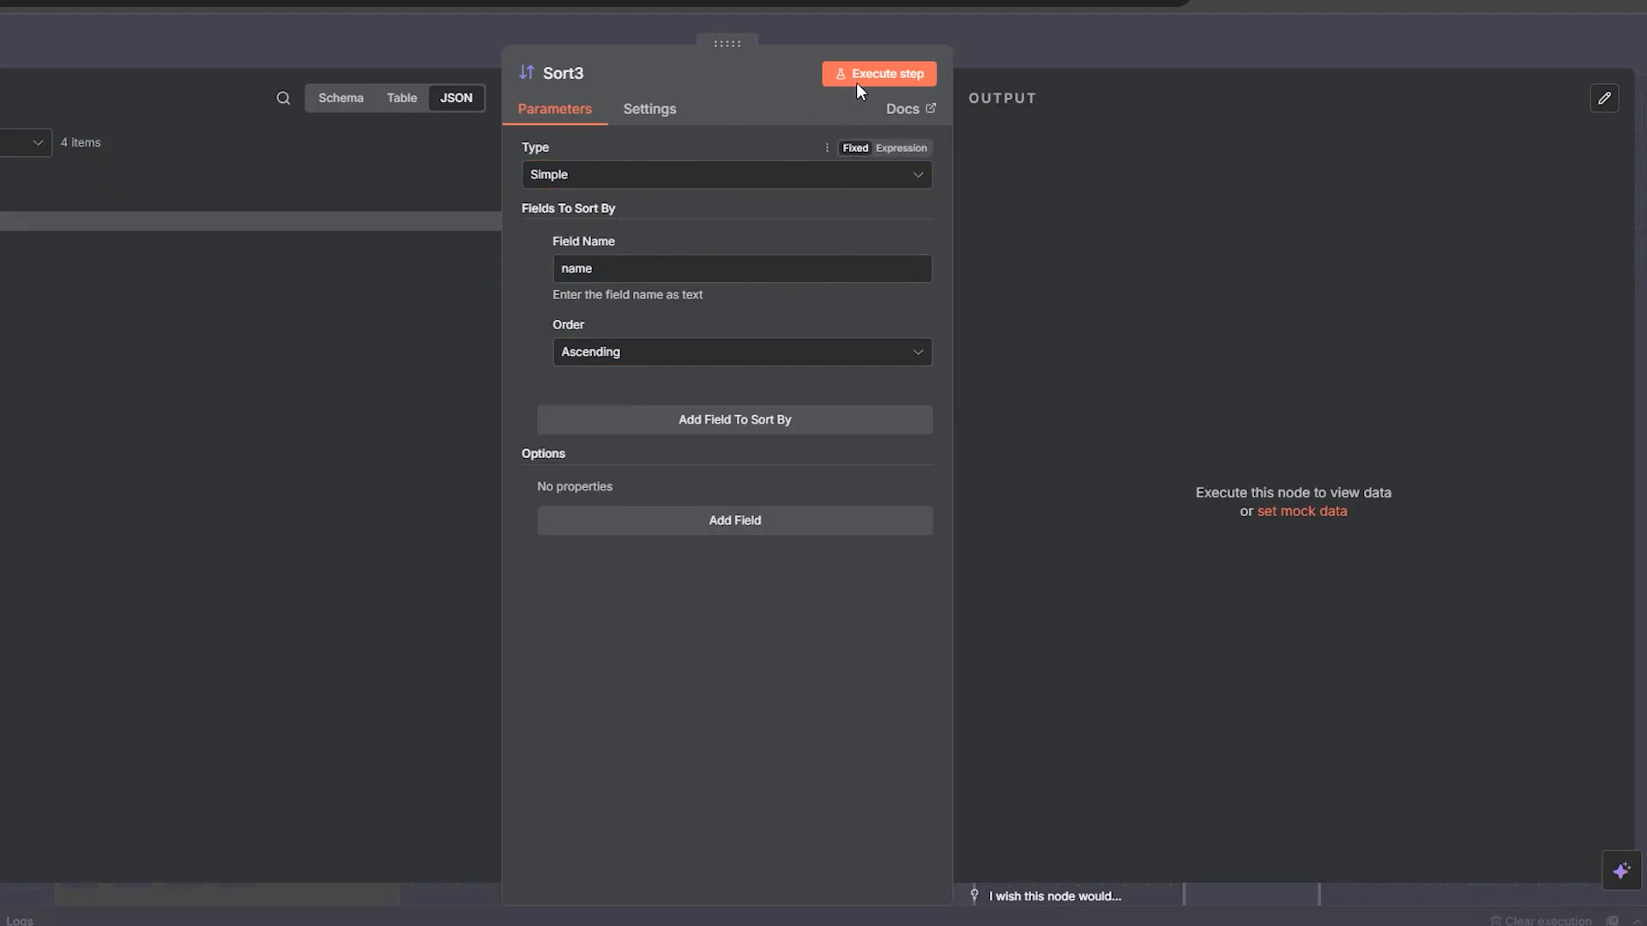
{"action": "left_click", "coordinate": [874, 71]}
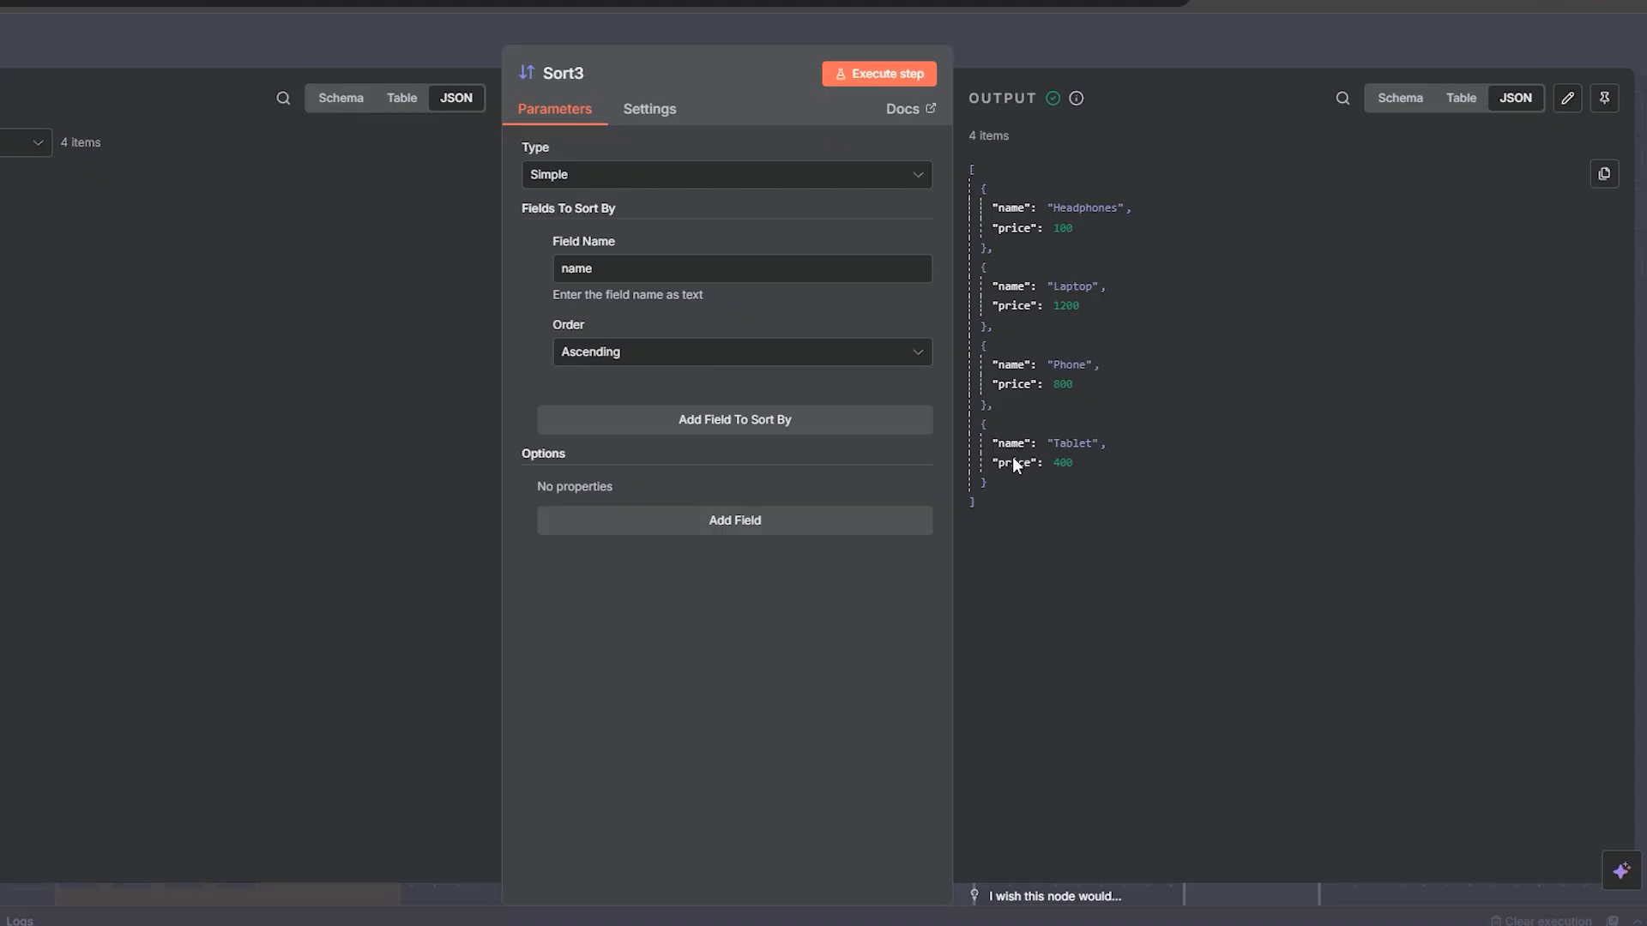
Step: Set Sort3's name order to Descending, execute it, and examine the order of the product names in the output
{"action": "left_click", "coordinate": [618, 361]}
{"action": "left_click", "coordinate": [632, 433]}
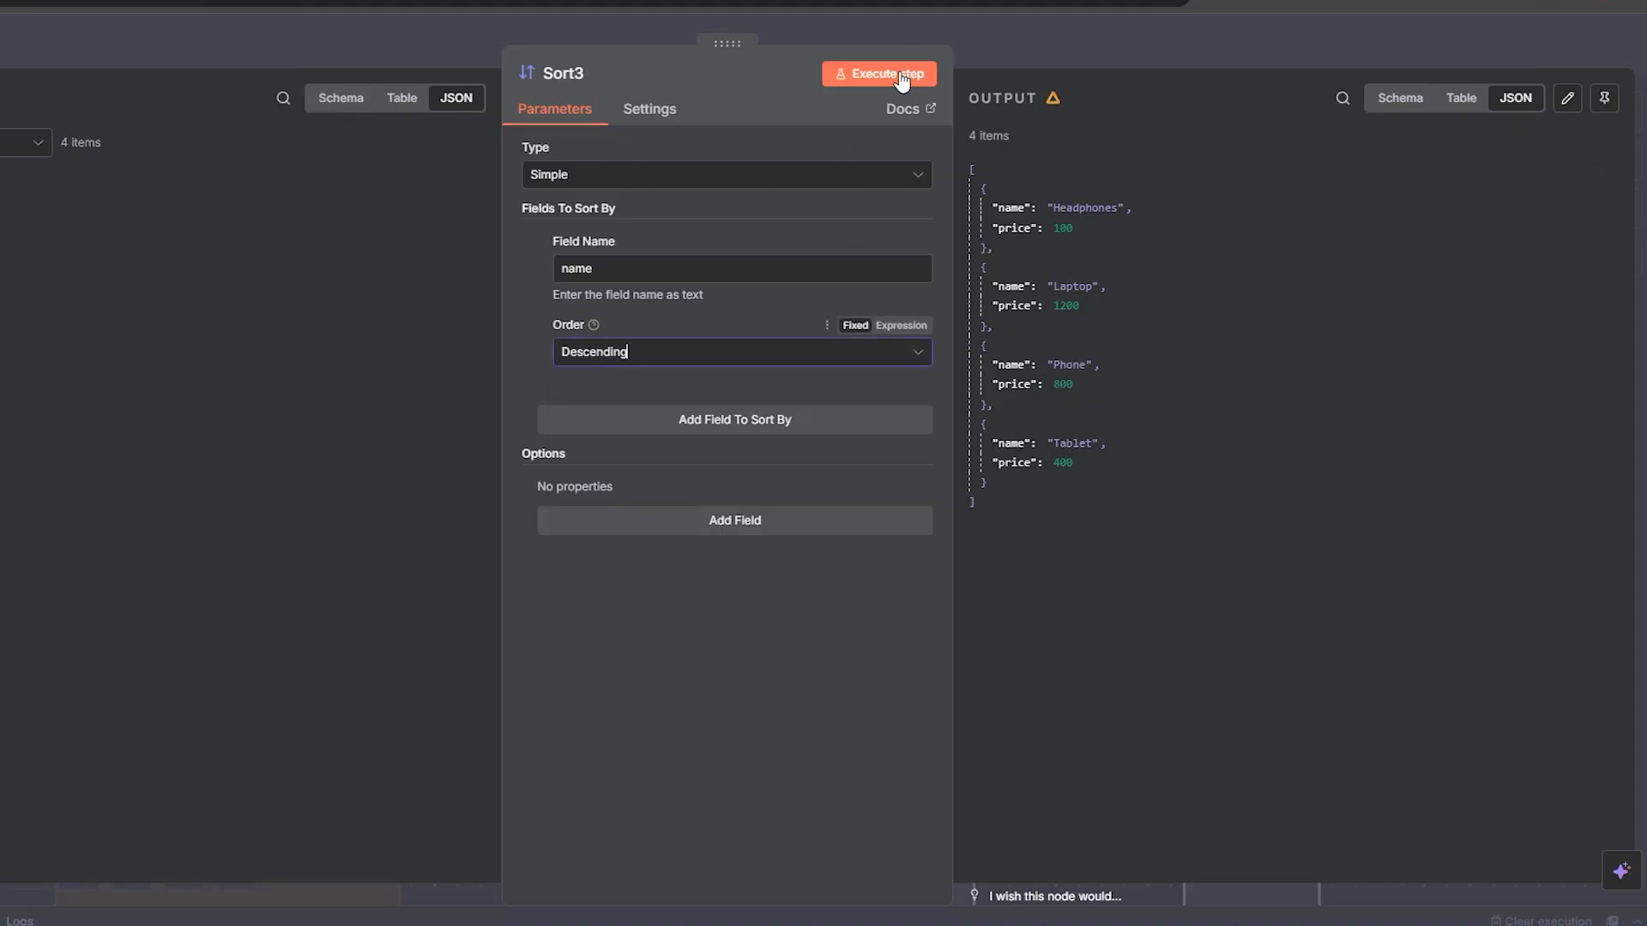
{"action": "left_click", "coordinate": [903, 77]}
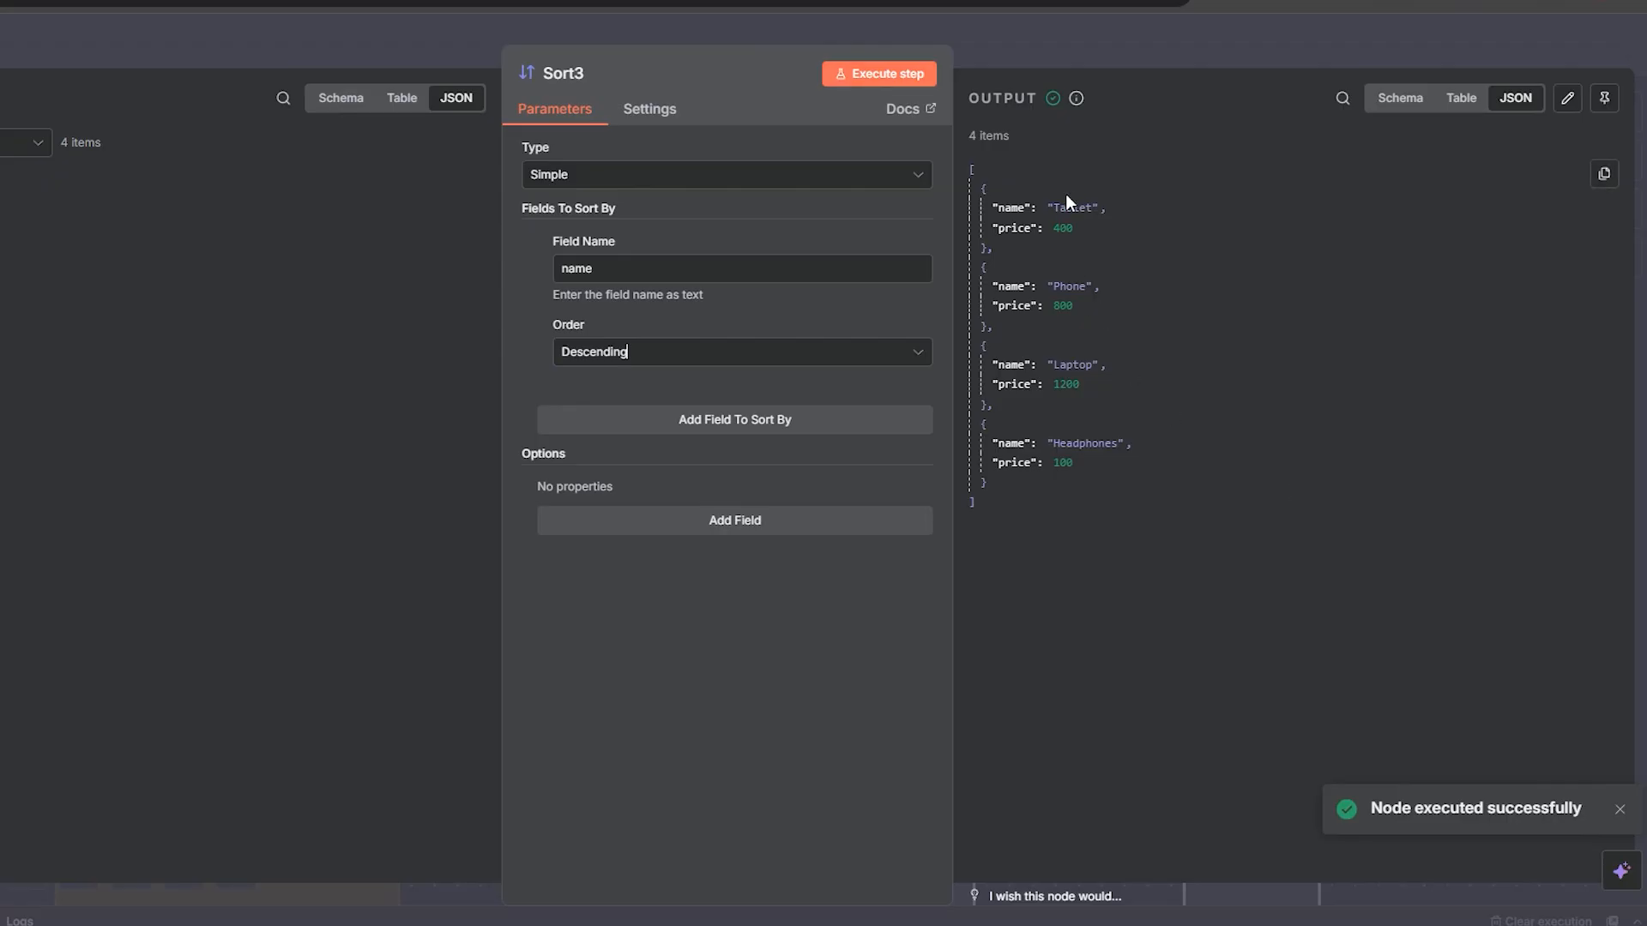
{"action": "left_click_drag", "start_coordinate": [1047, 207], "coordinate": [1109, 214]}
{"action": "left_click", "coordinate": [1063, 287]}
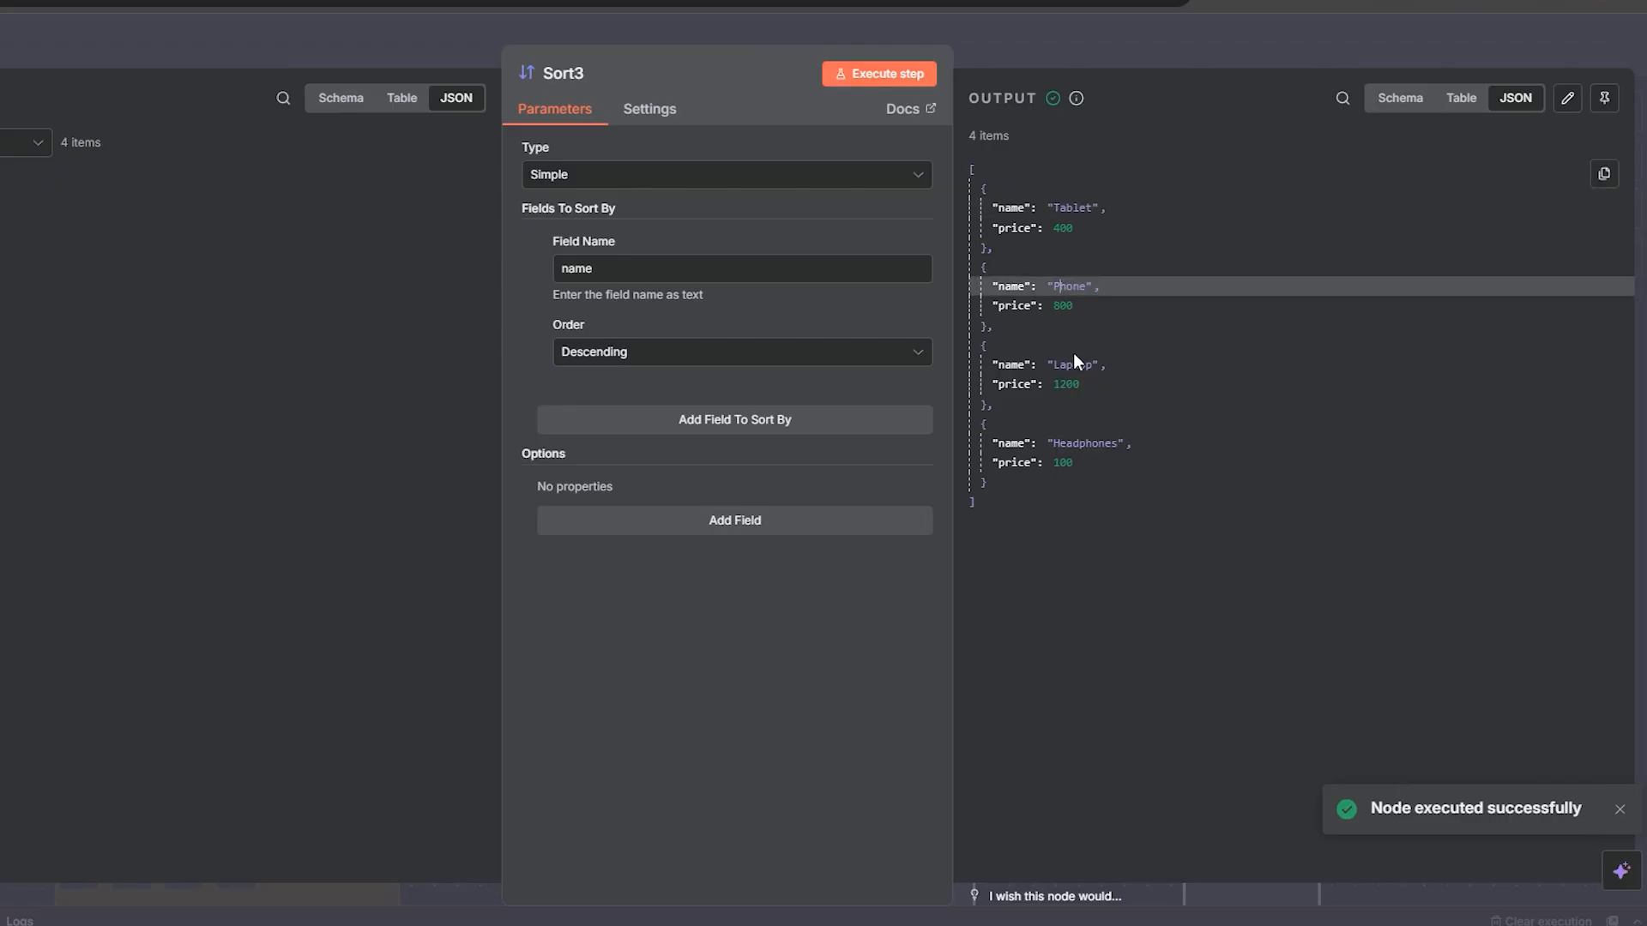
{"action": "left_click", "coordinate": [1073, 365]}
{"action": "left_click", "coordinate": [1069, 444]}
{"action": "left_click_drag", "start_coordinate": [989, 484], "coordinate": [964, 441]}
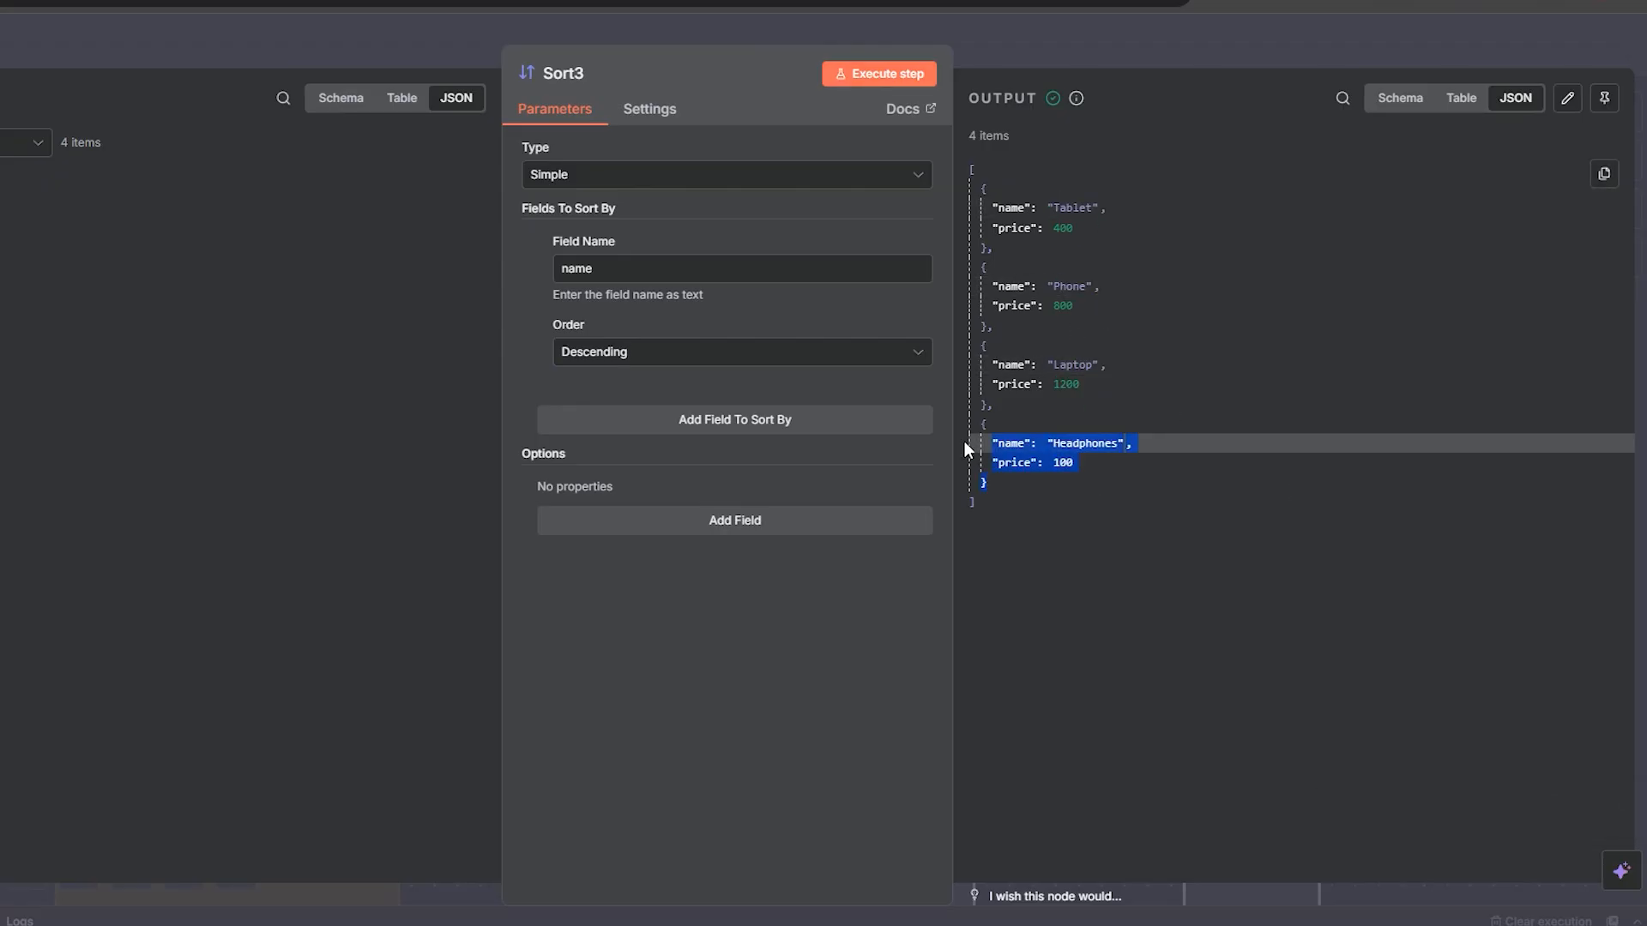
{"action": "left_click_drag", "start_coordinate": [1101, 387], "coordinate": [982, 347]}
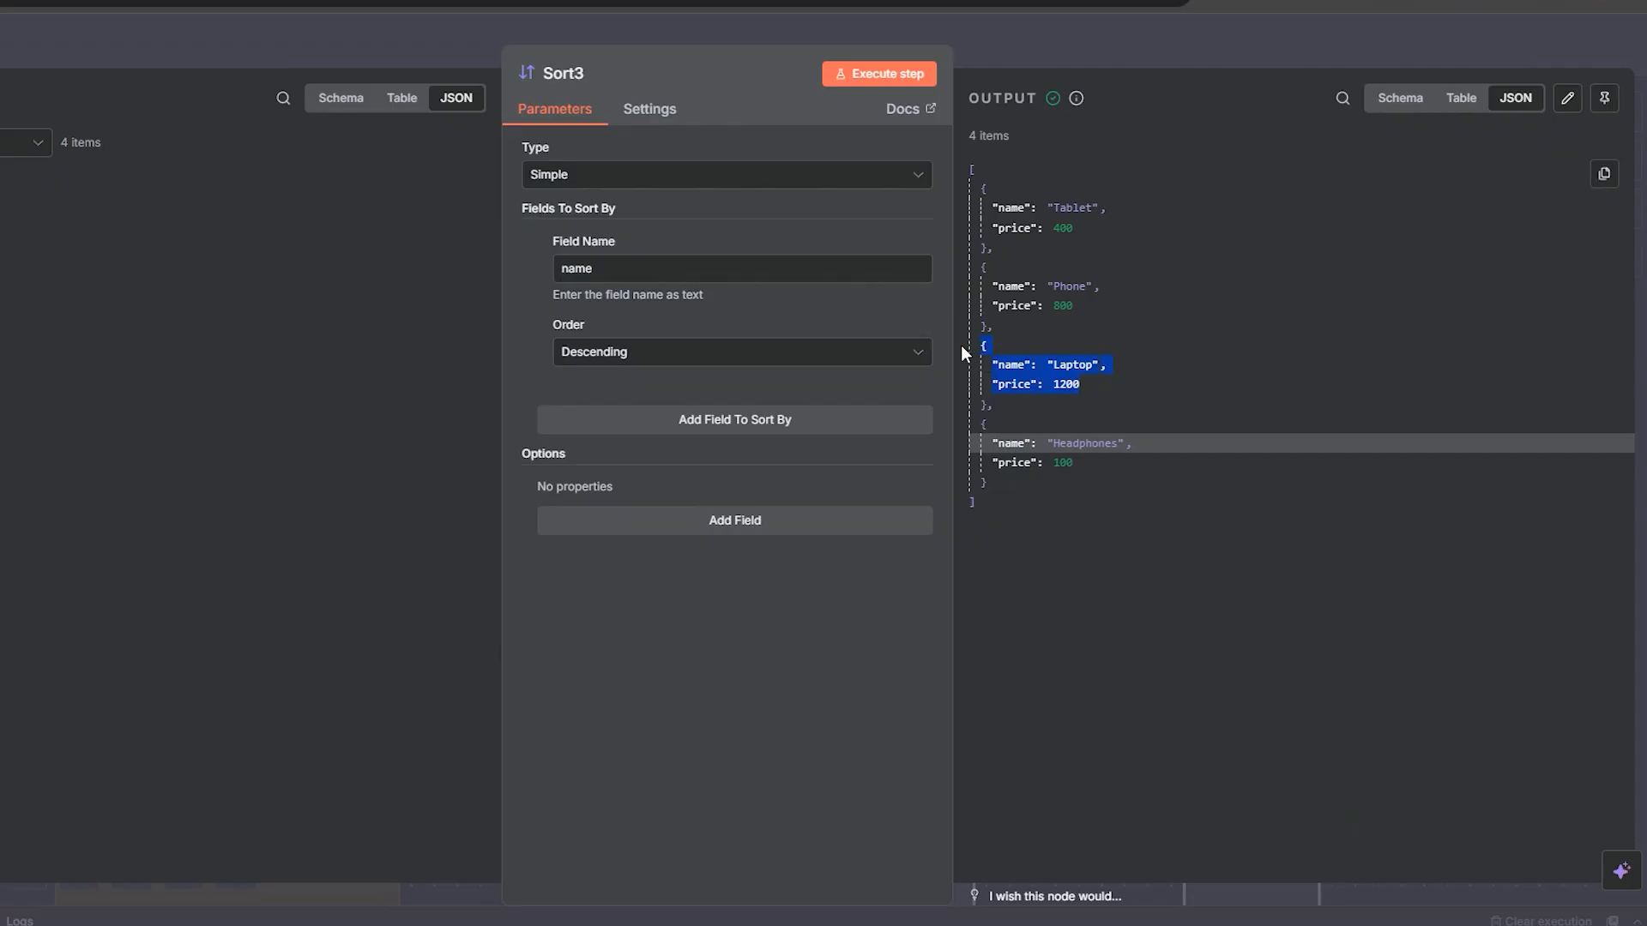
Step: Set Sort3's order back to Ascending, execute the node again, and close it
{"action": "left_click", "coordinate": [659, 361]}
{"action": "left_click", "coordinate": [650, 398]}
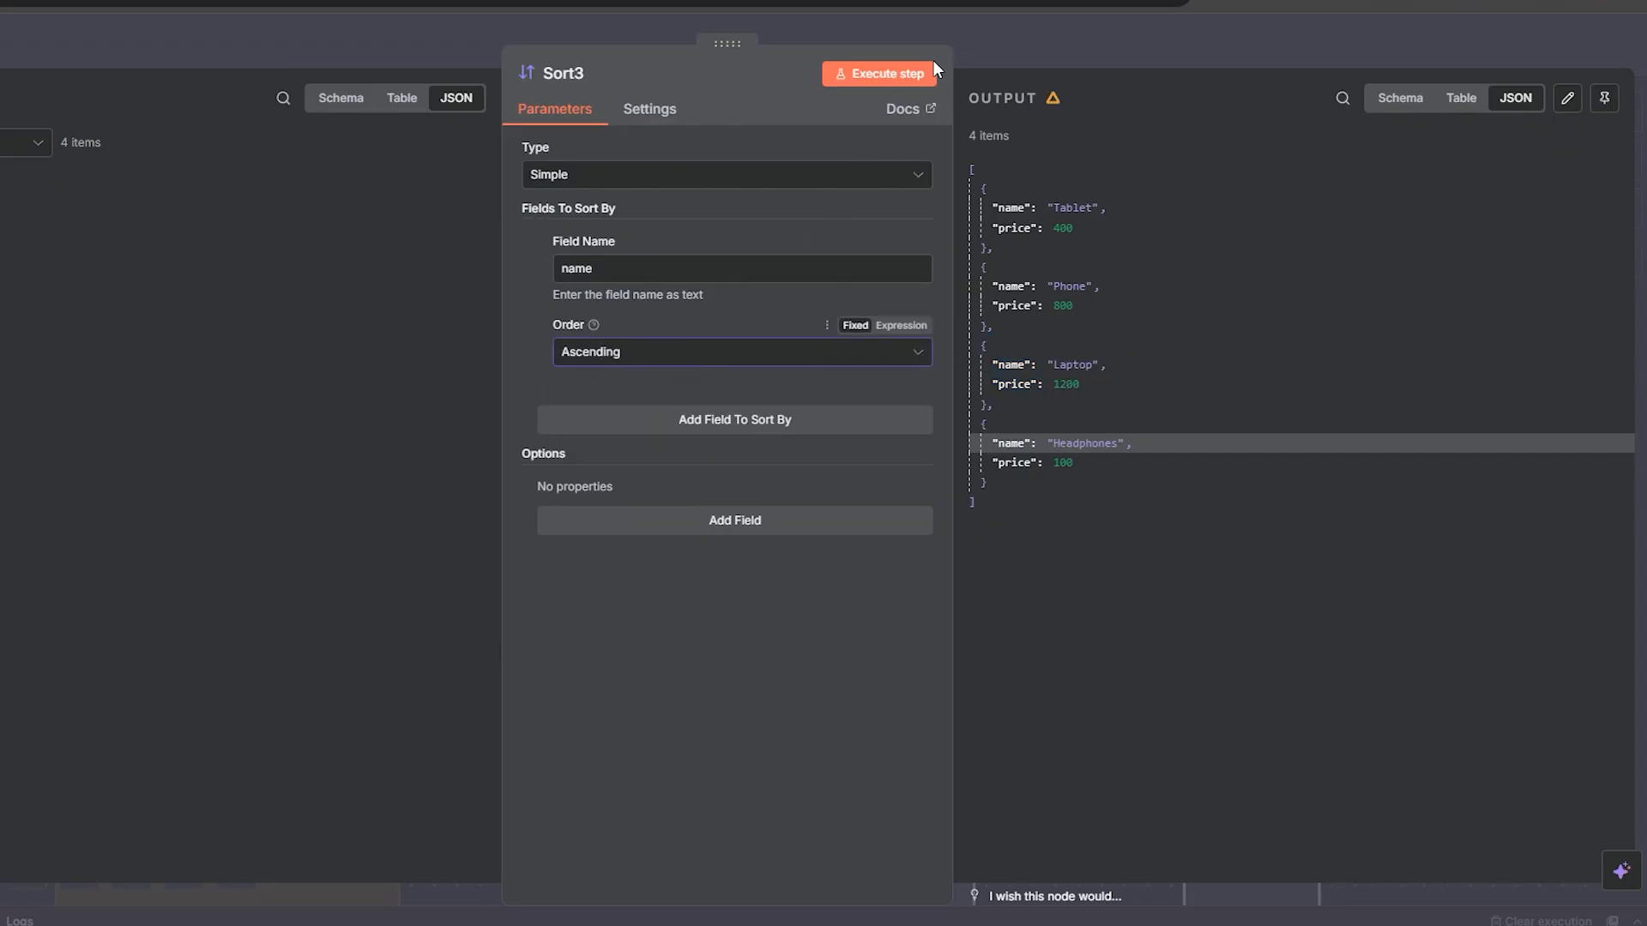
{"action": "left_click", "coordinate": [919, 83]}
{"action": "left_click", "coordinate": [1075, 48]}
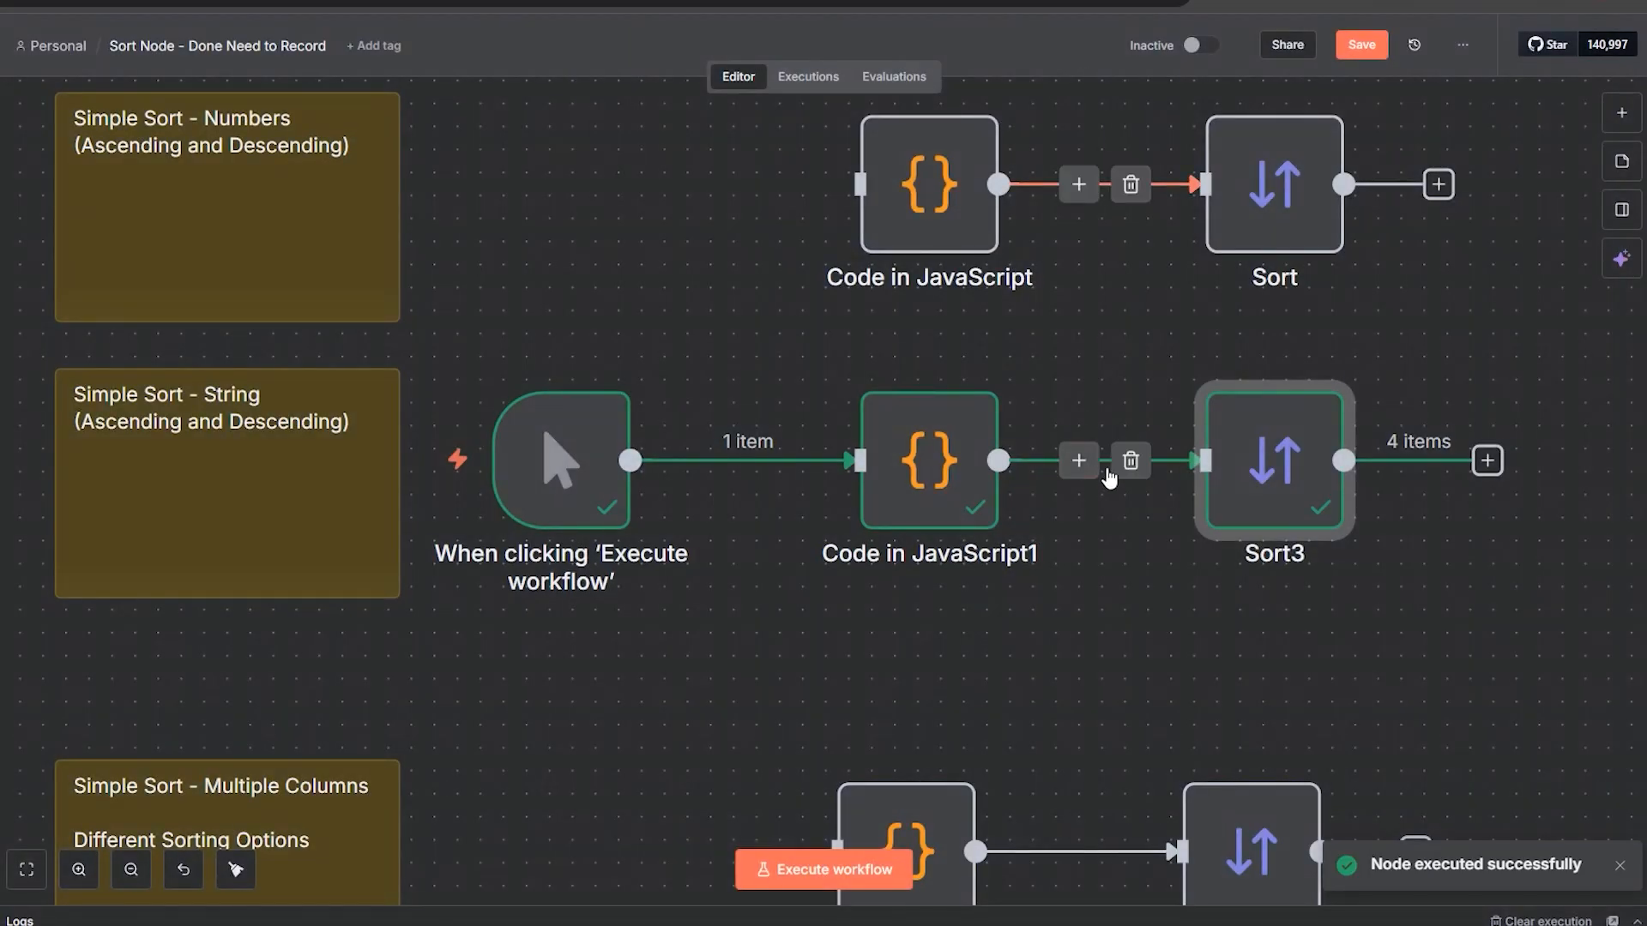
Step: Move the manual trigger from the string row to the Multiple Columns row and connect it to Code in JavaScript2
{"action": "scroll", "coordinate": [976, 680], "scroll_direction": "down", "scroll_amount": 5}
{"action": "scroll", "coordinate": [975, 680], "scroll_direction": "left", "scroll_amount": 3}
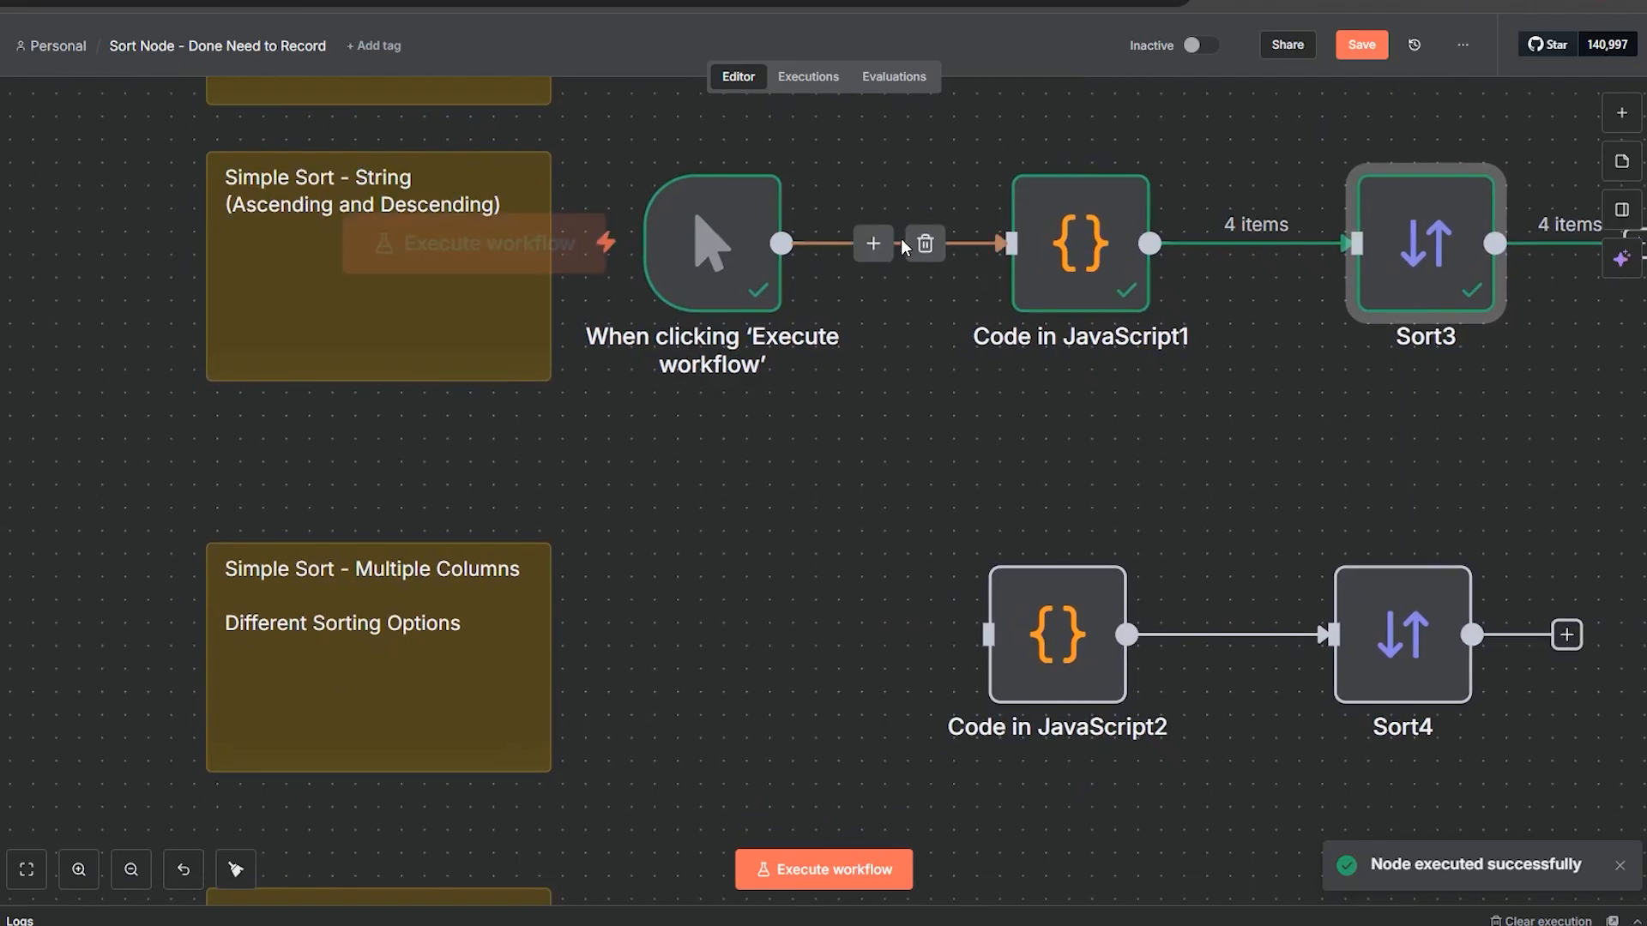
{"action": "left_click_drag", "start_coordinate": [735, 268], "coordinate": [735, 660]}
{"action": "left_click_drag", "start_coordinate": [925, 635], "coordinate": [991, 636]}
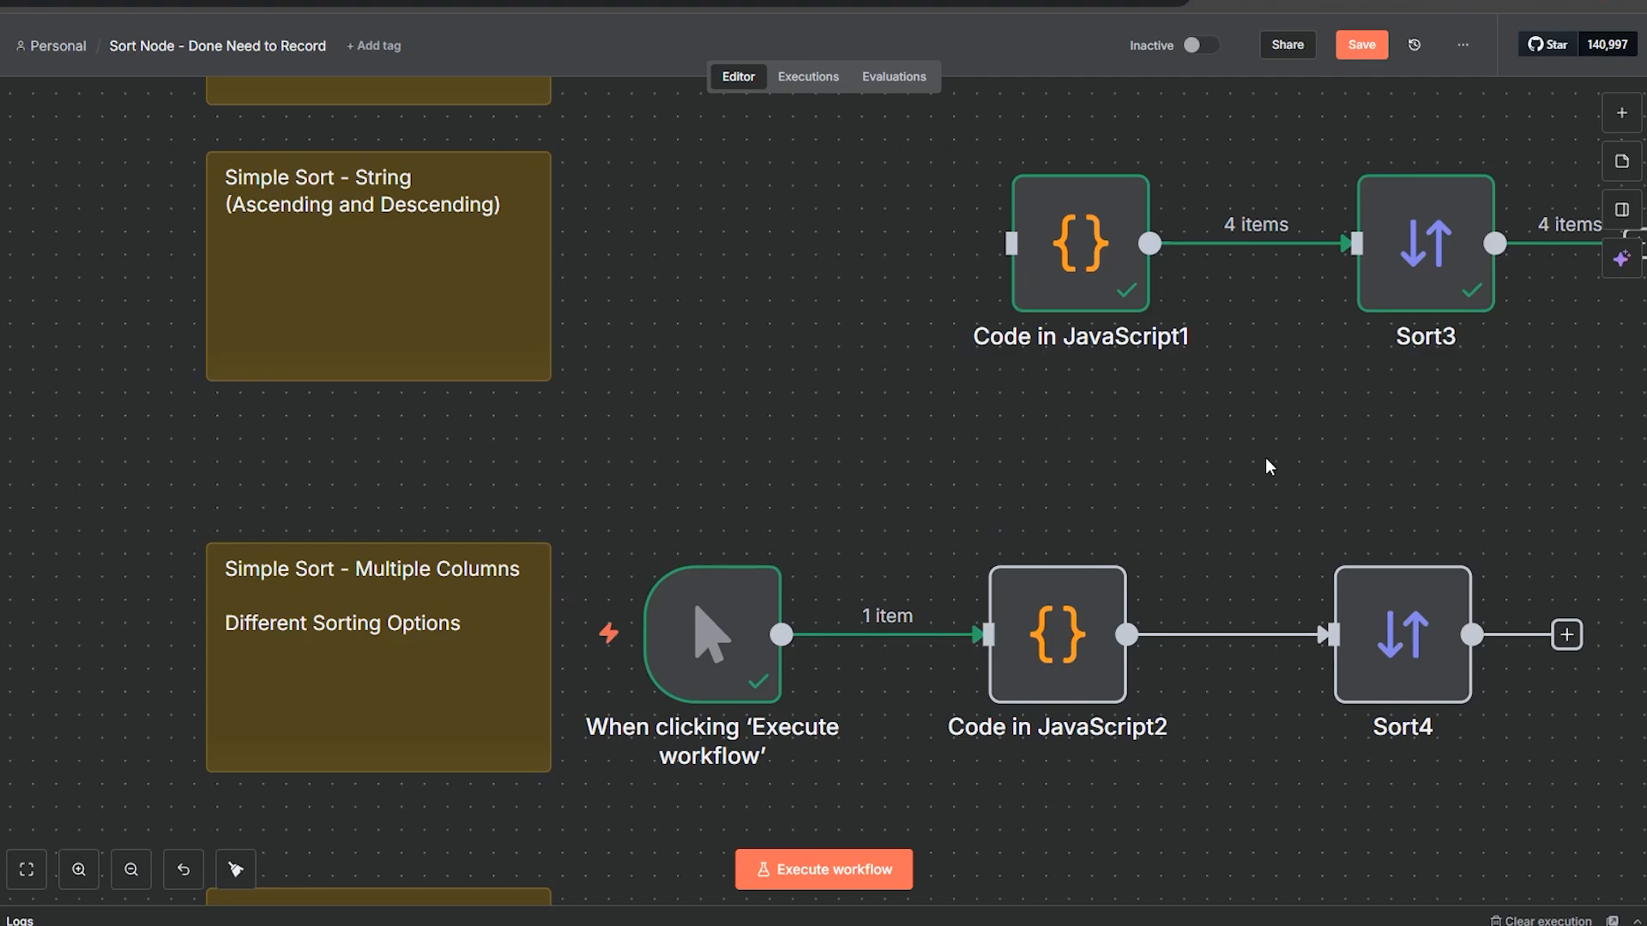
Step: Review the product names and prices in the Code in JavaScript2 node, execute it, and close it
{"action": "scroll", "coordinate": [1268, 466], "scroll_direction": "down", "scroll_amount": 3}
{"action": "scroll", "coordinate": [1201, 558], "scroll_direction": "right", "scroll_amount": 2}
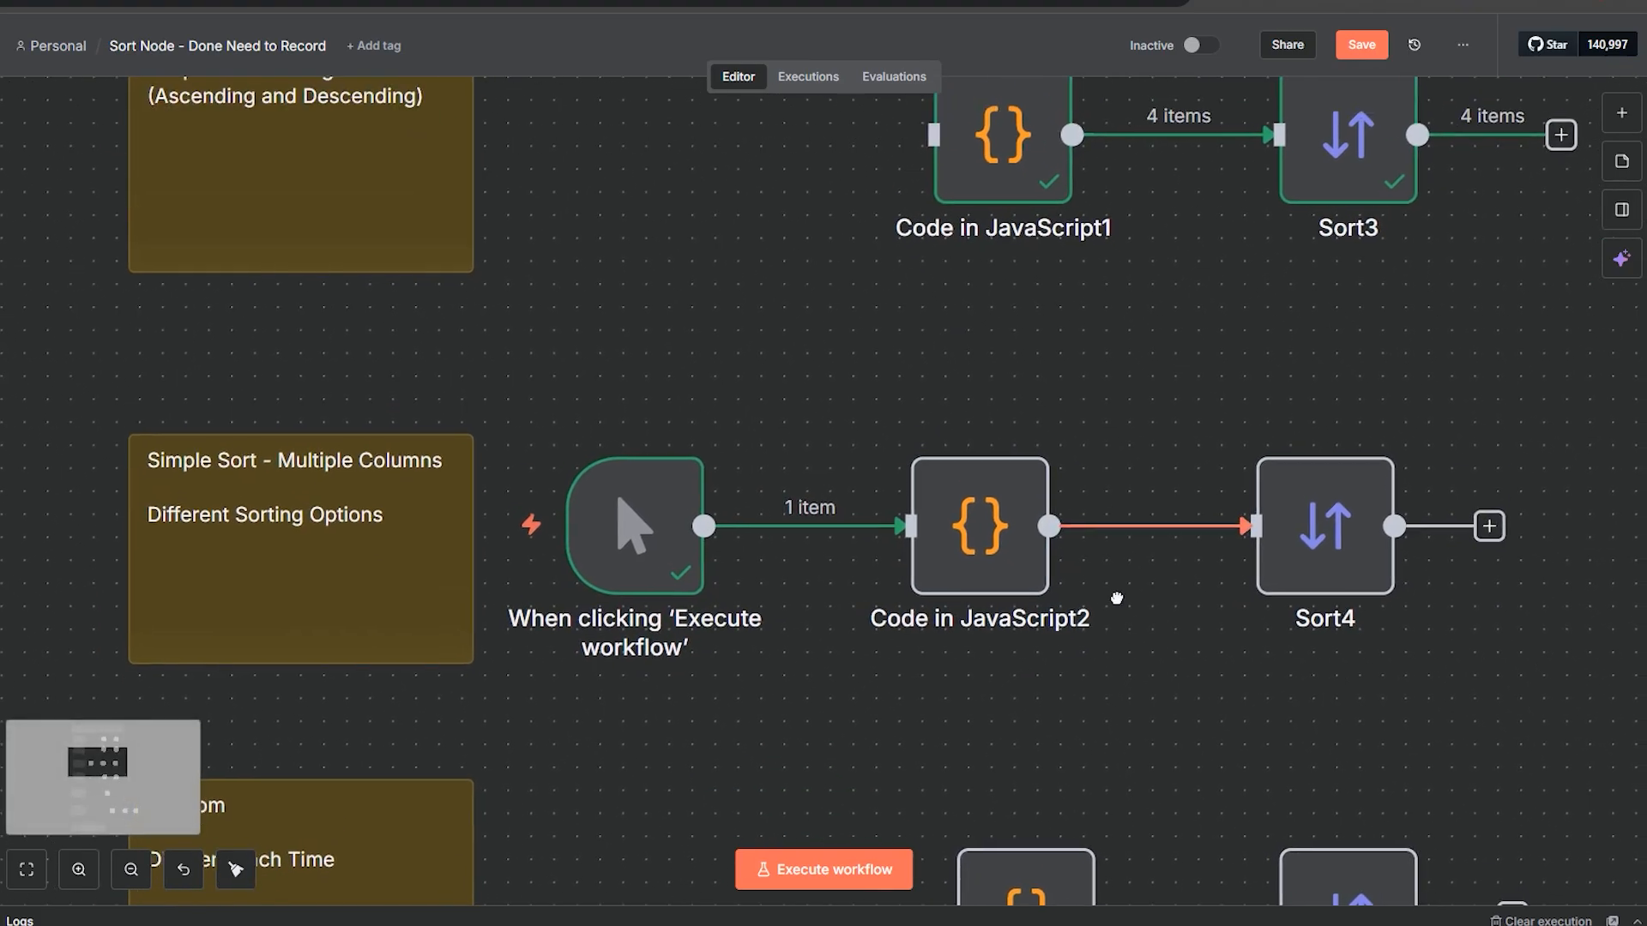
{"action": "scroll", "coordinate": [1050, 703], "scroll_direction": "down", "scroll_amount": 3}
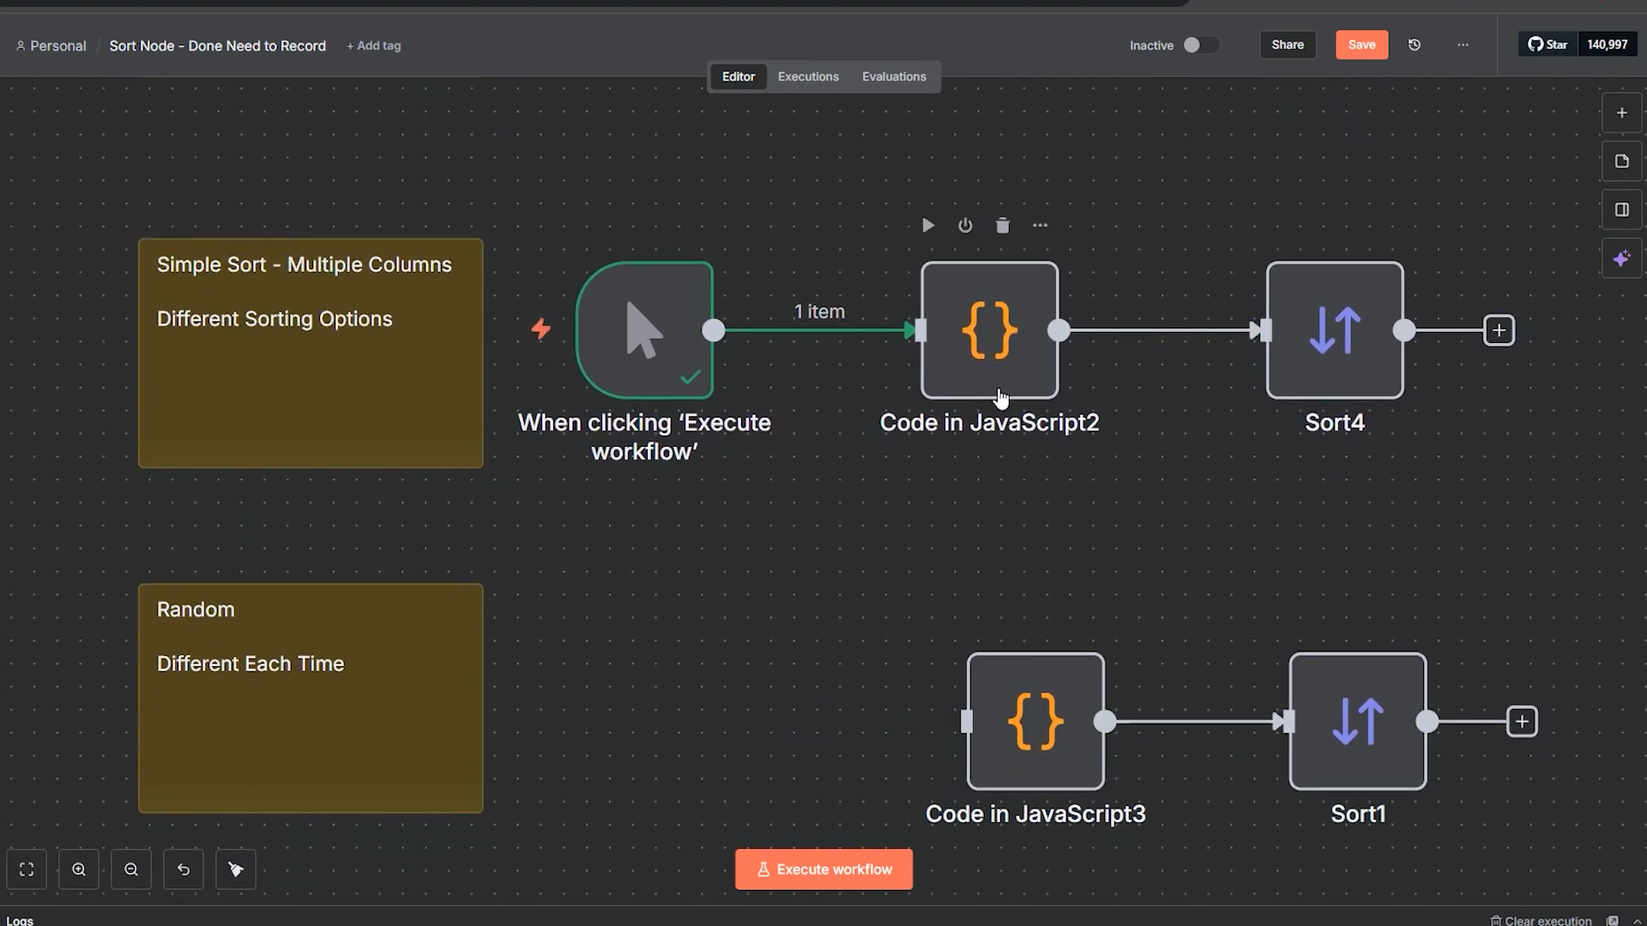
{"action": "double_click", "coordinate": [999, 394]}
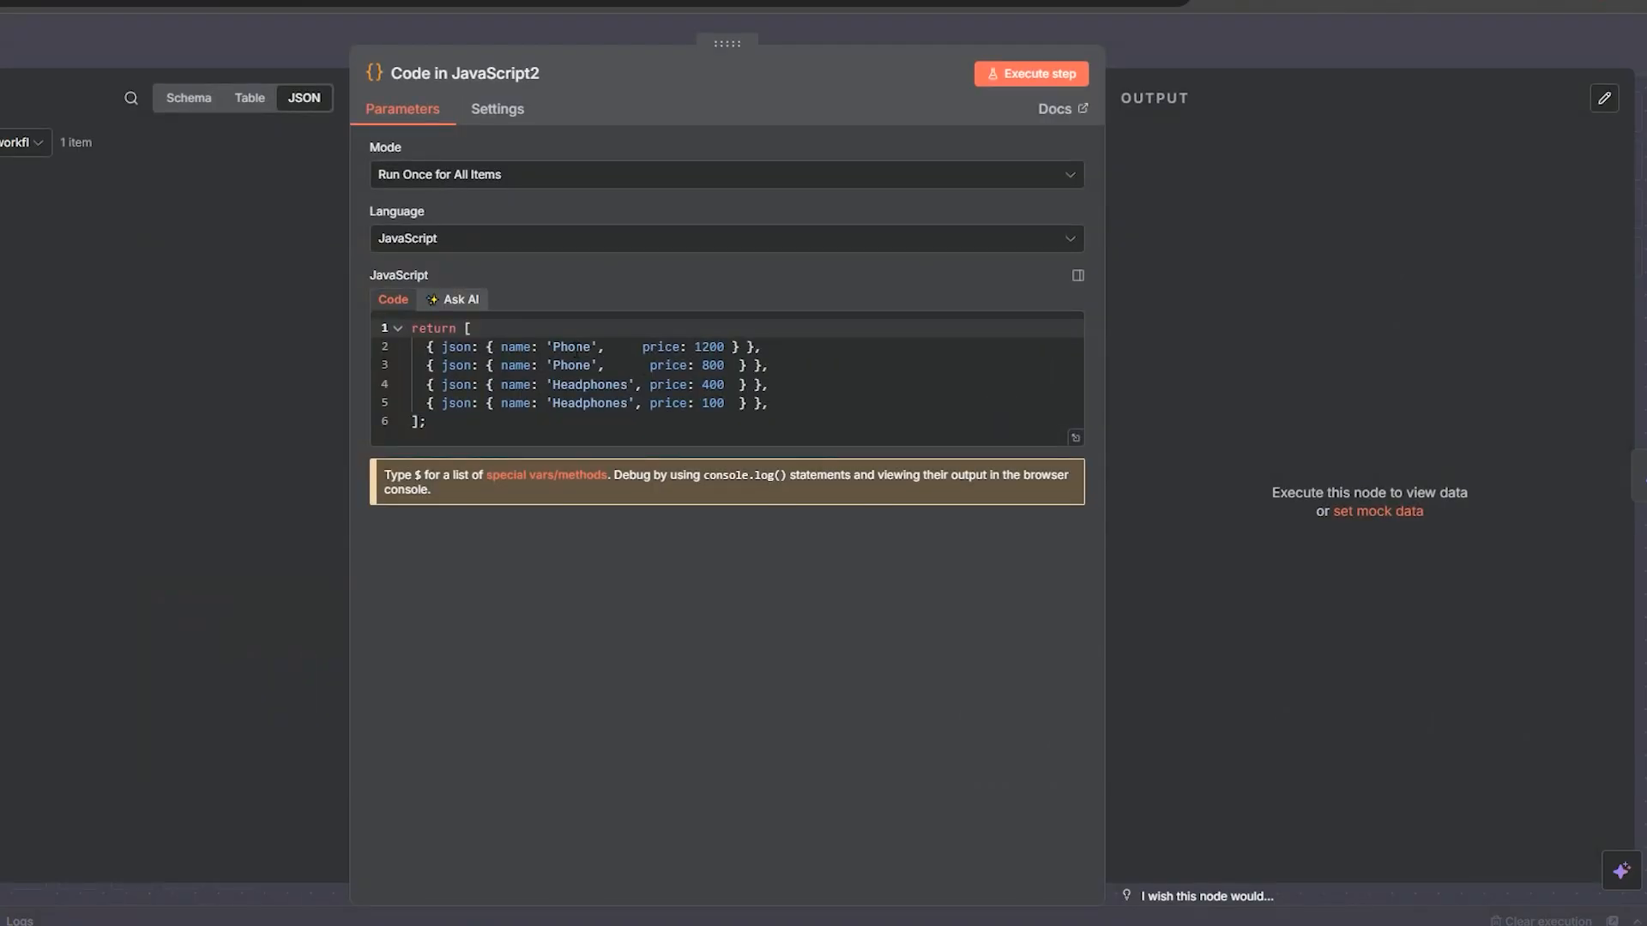
{"action": "double_click", "coordinate": [572, 347]}
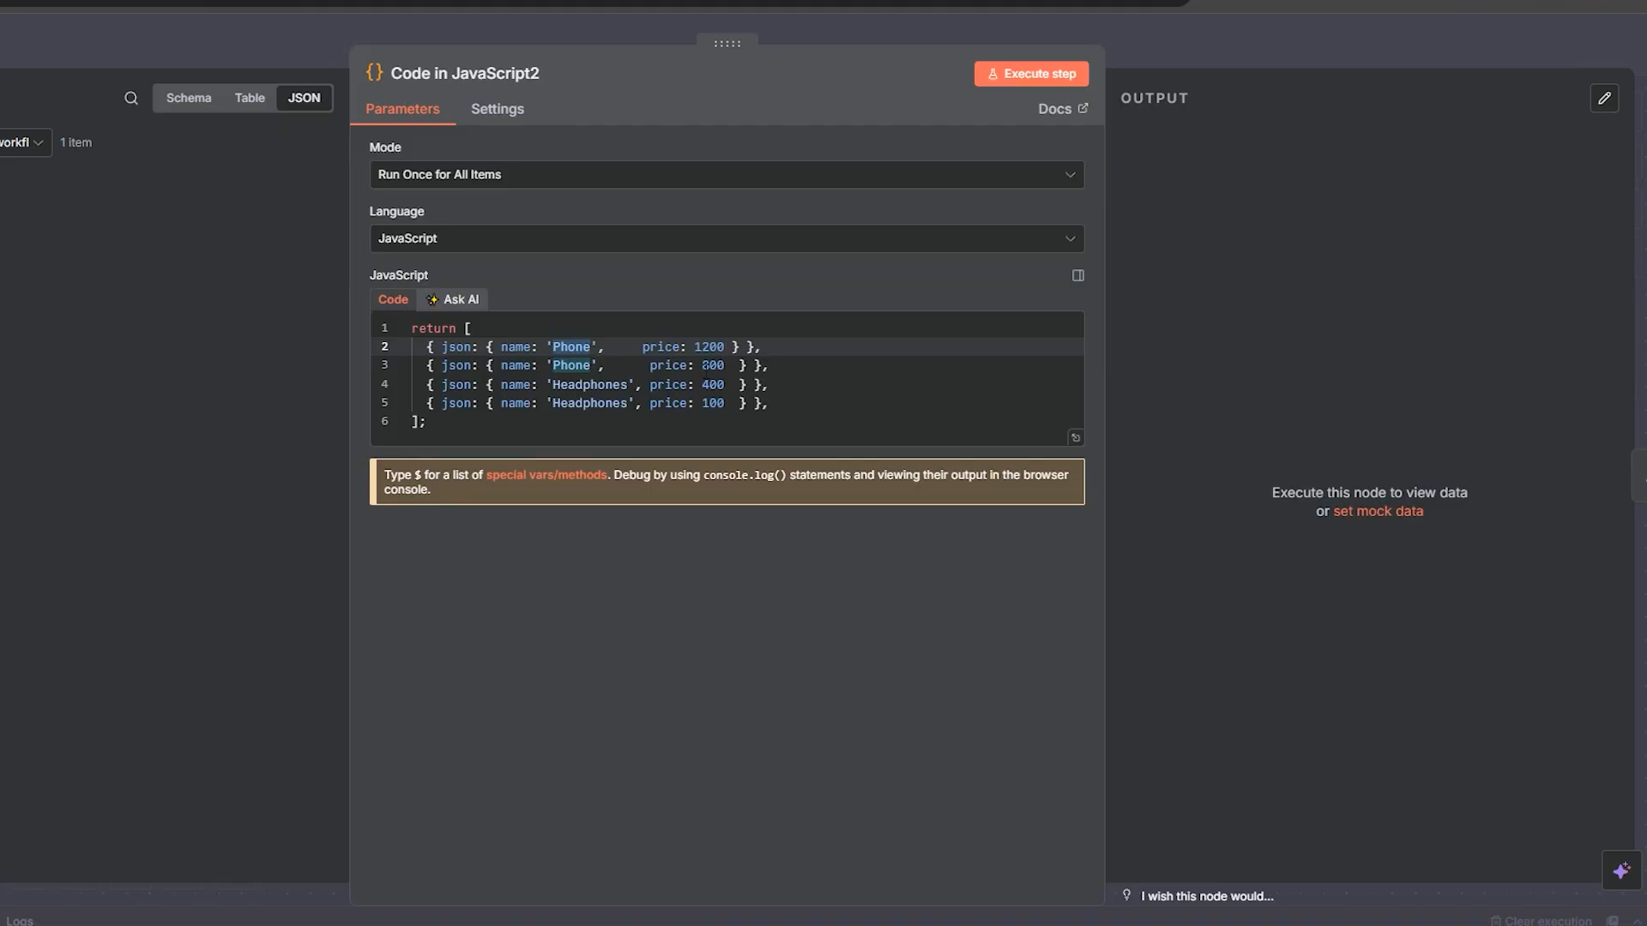
{"action": "double_click", "coordinate": [605, 384]}
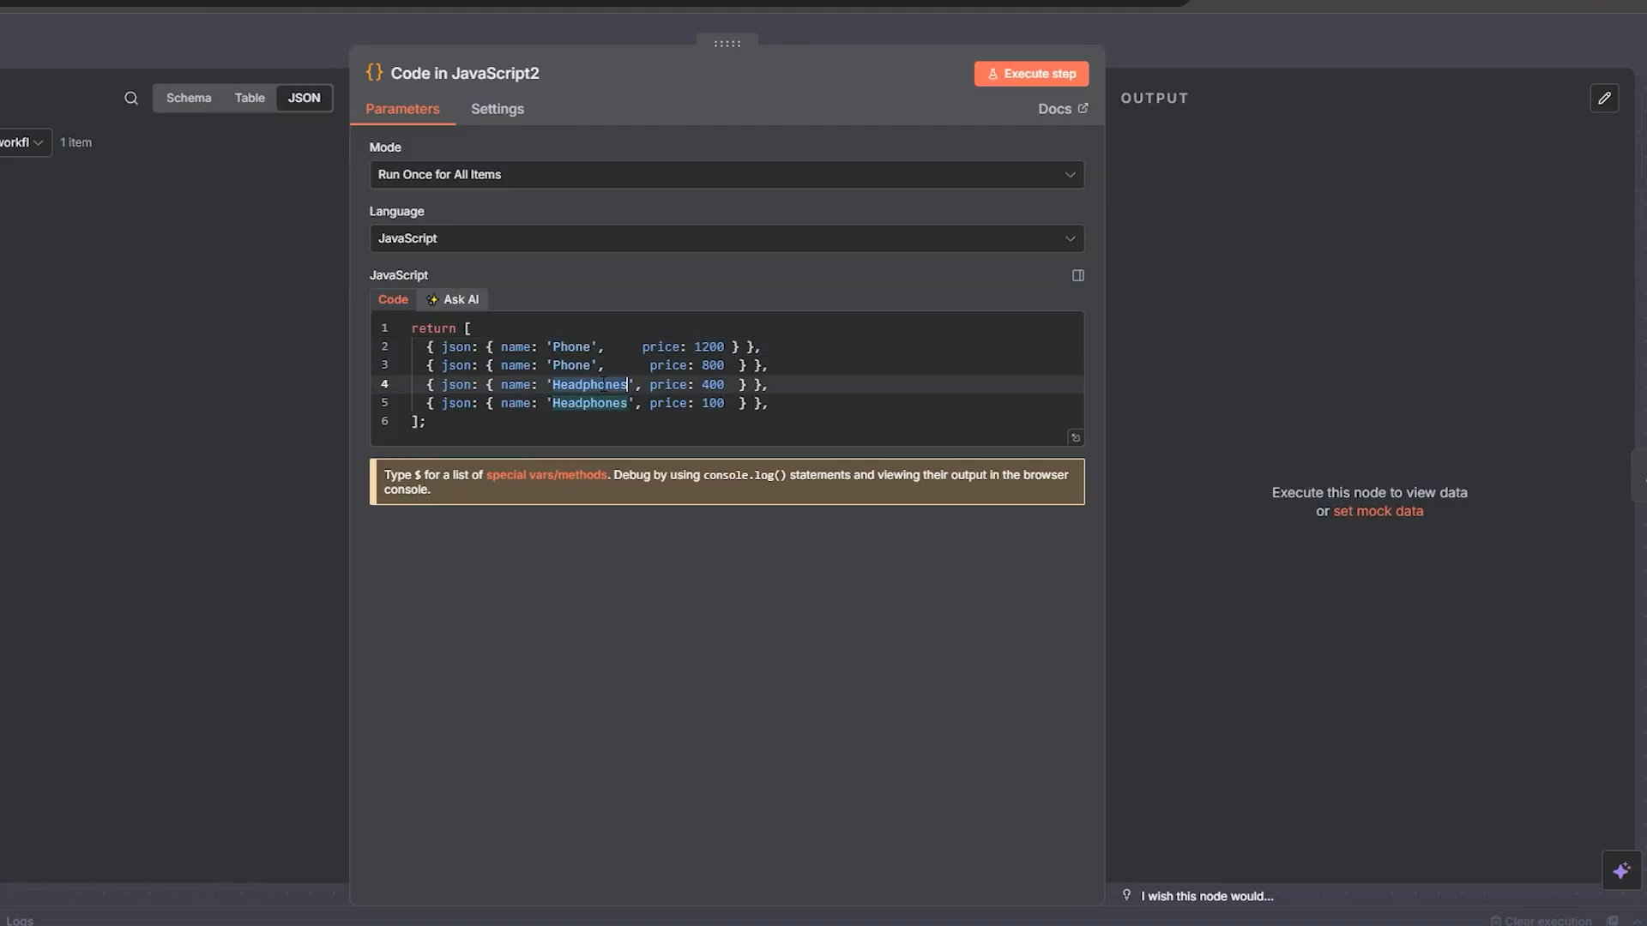
{"action": "left_click", "coordinate": [599, 402]}
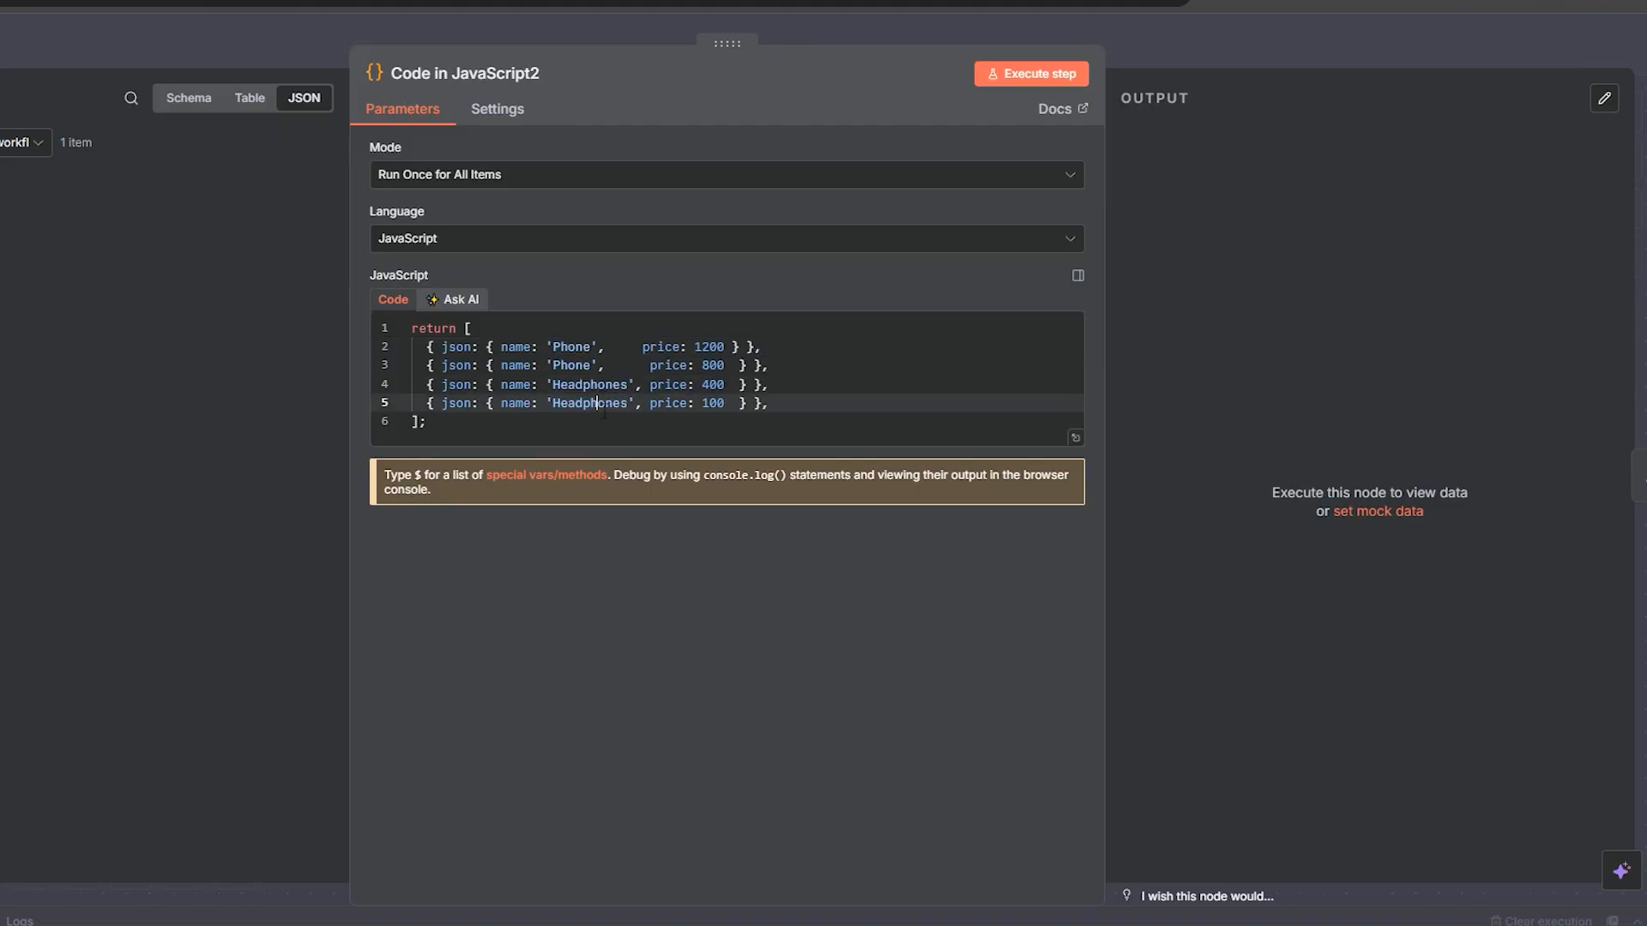
{"action": "left_click", "coordinate": [1016, 84]}
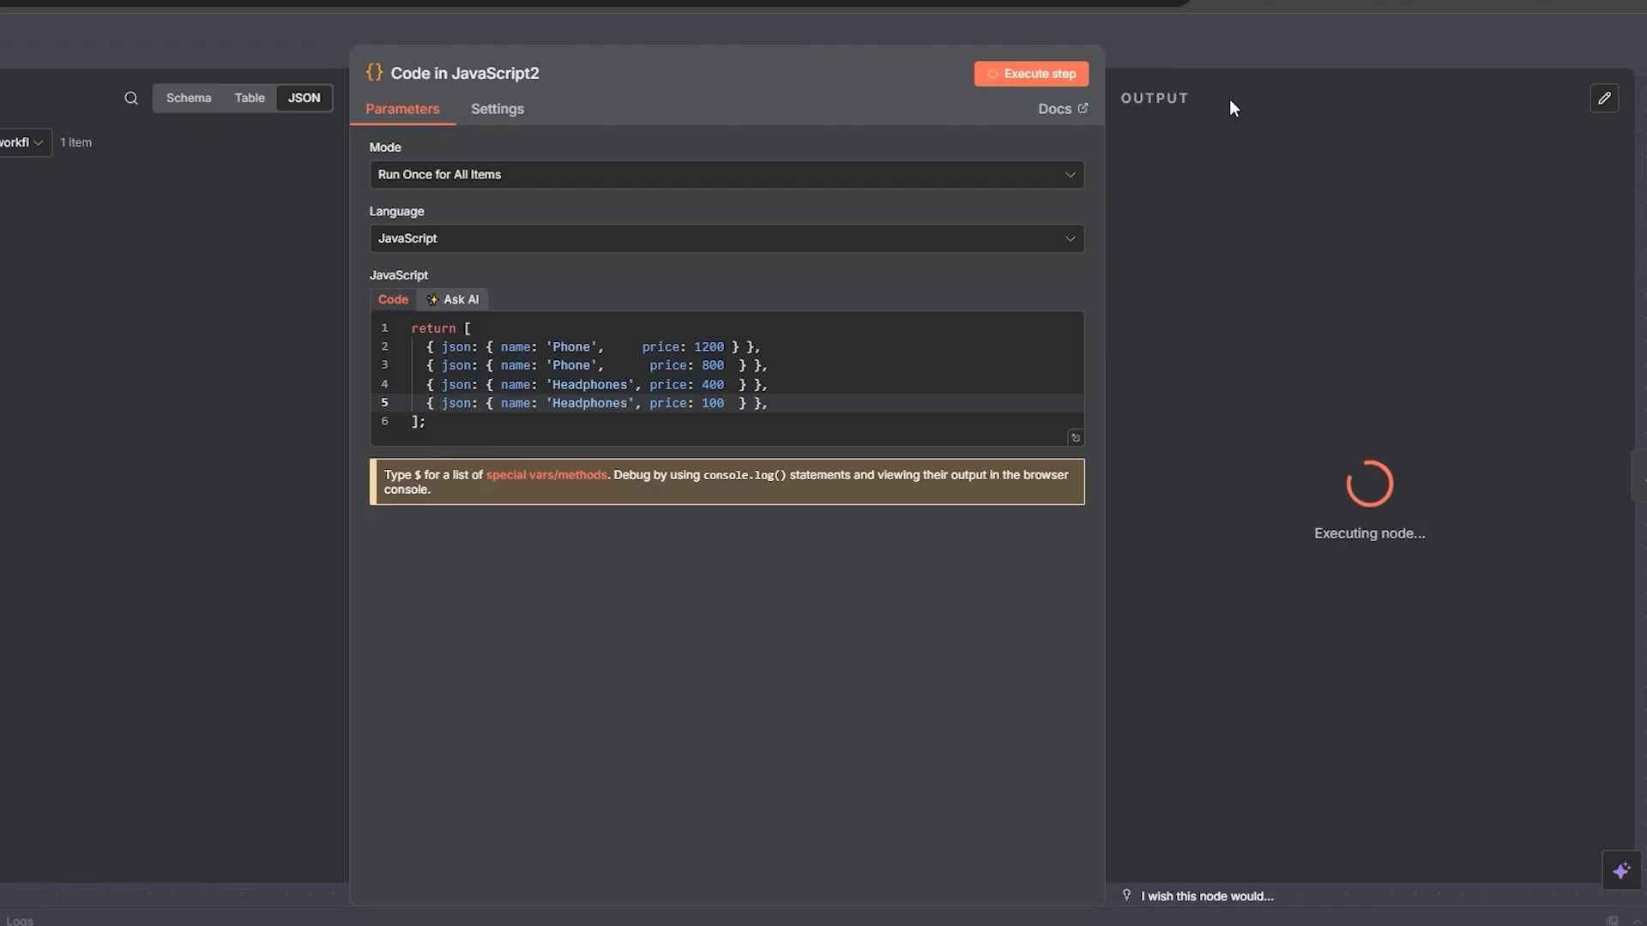
{"action": "left_click", "coordinate": [1160, 49]}
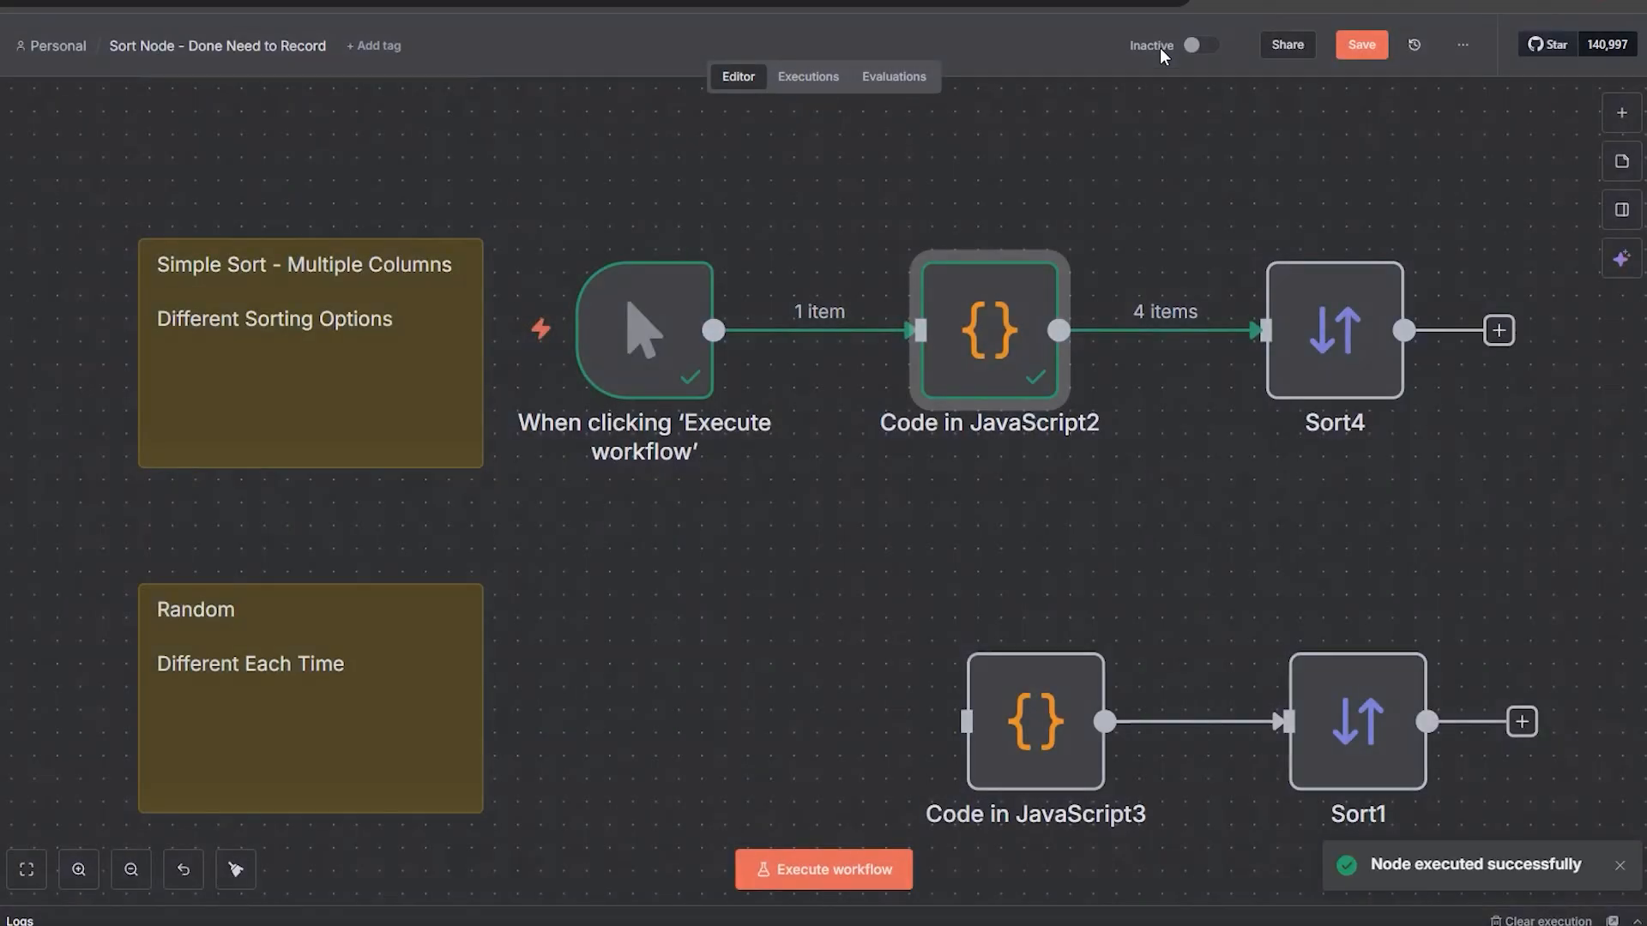
Step: Open Sort4, execute it with name ascending and price descending, and examine how the output orders names and prices
{"action": "double_click", "coordinate": [1353, 371]}
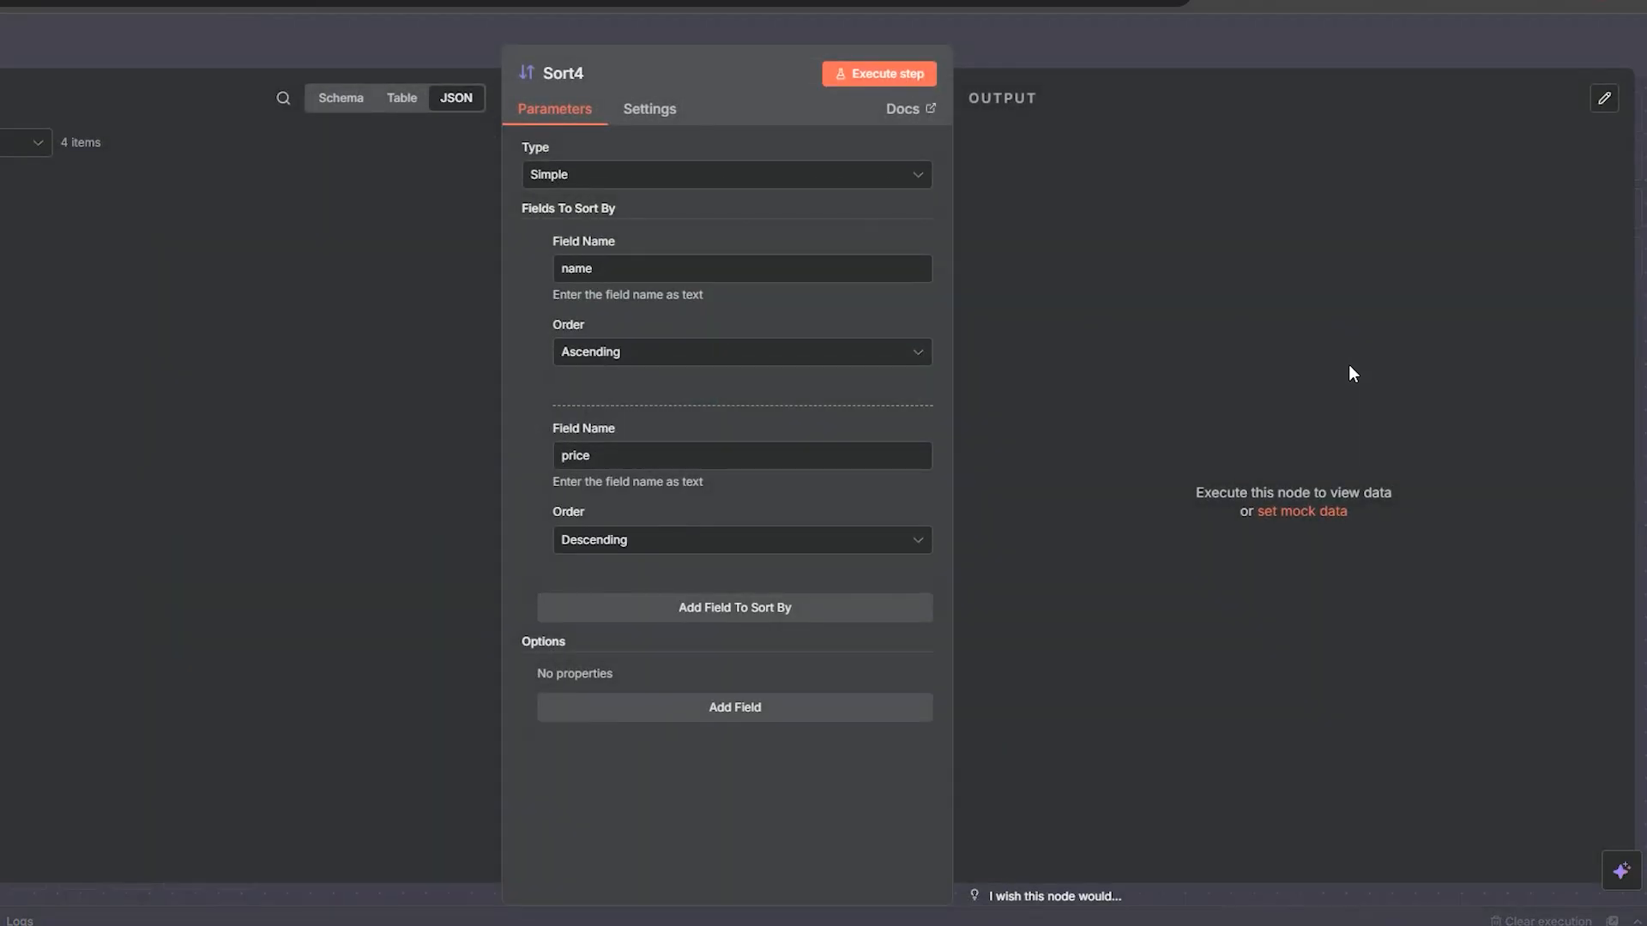
{"action": "left_click", "coordinate": [735, 610]}
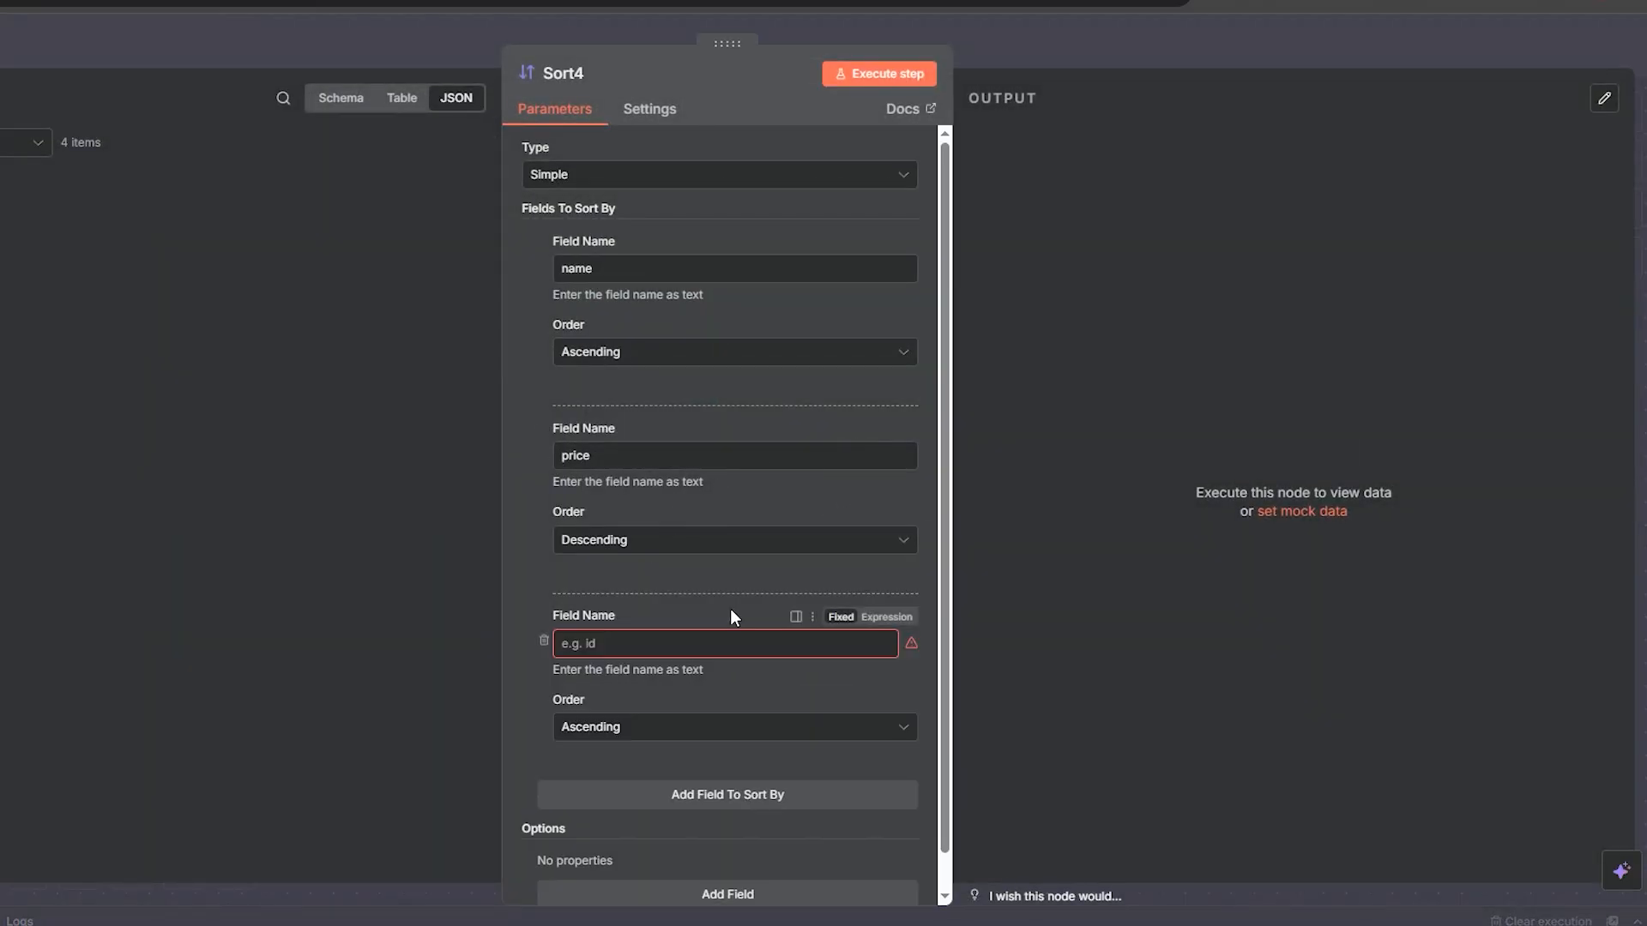
{"action": "left_click", "coordinate": [545, 641]}
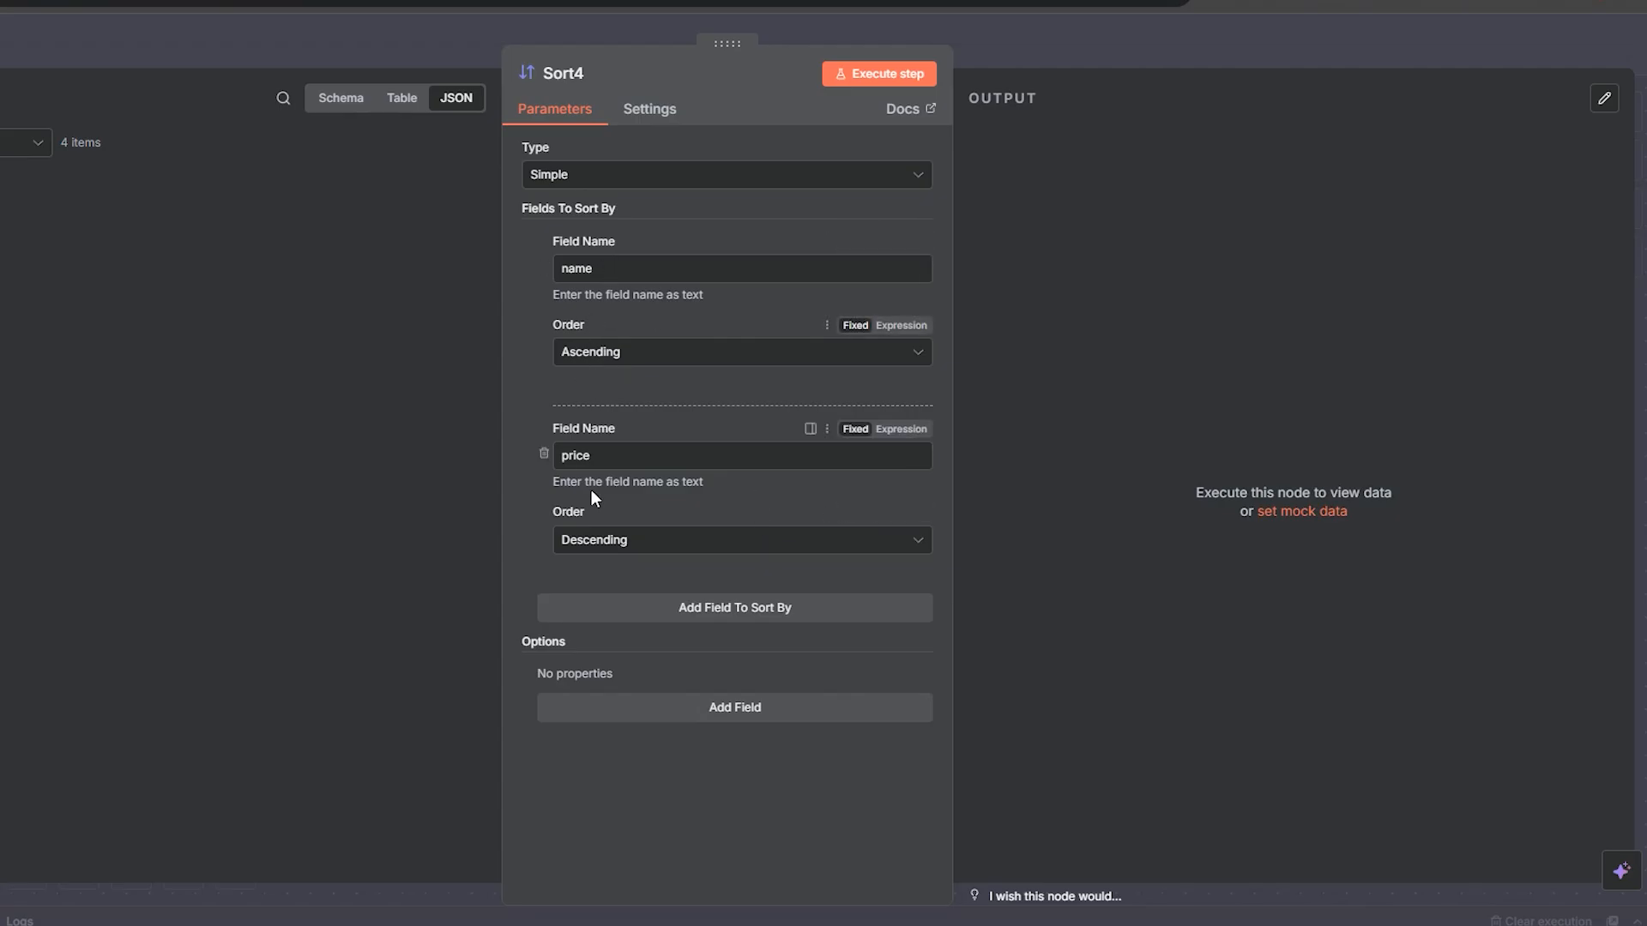
{"action": "mouse_move", "coordinate": [2, 247]}
{"action": "left_mouse_down"}
{"action": "mouse_move", "coordinate": [336, 232]}
{"action": "mouse_move", "coordinate": [600, 259]}
{"action": "mouse_move", "coordinate": [1, 247]}
{"action": "mouse_move", "coordinate": [1, 221]}
{"action": "left_mouse_up"}
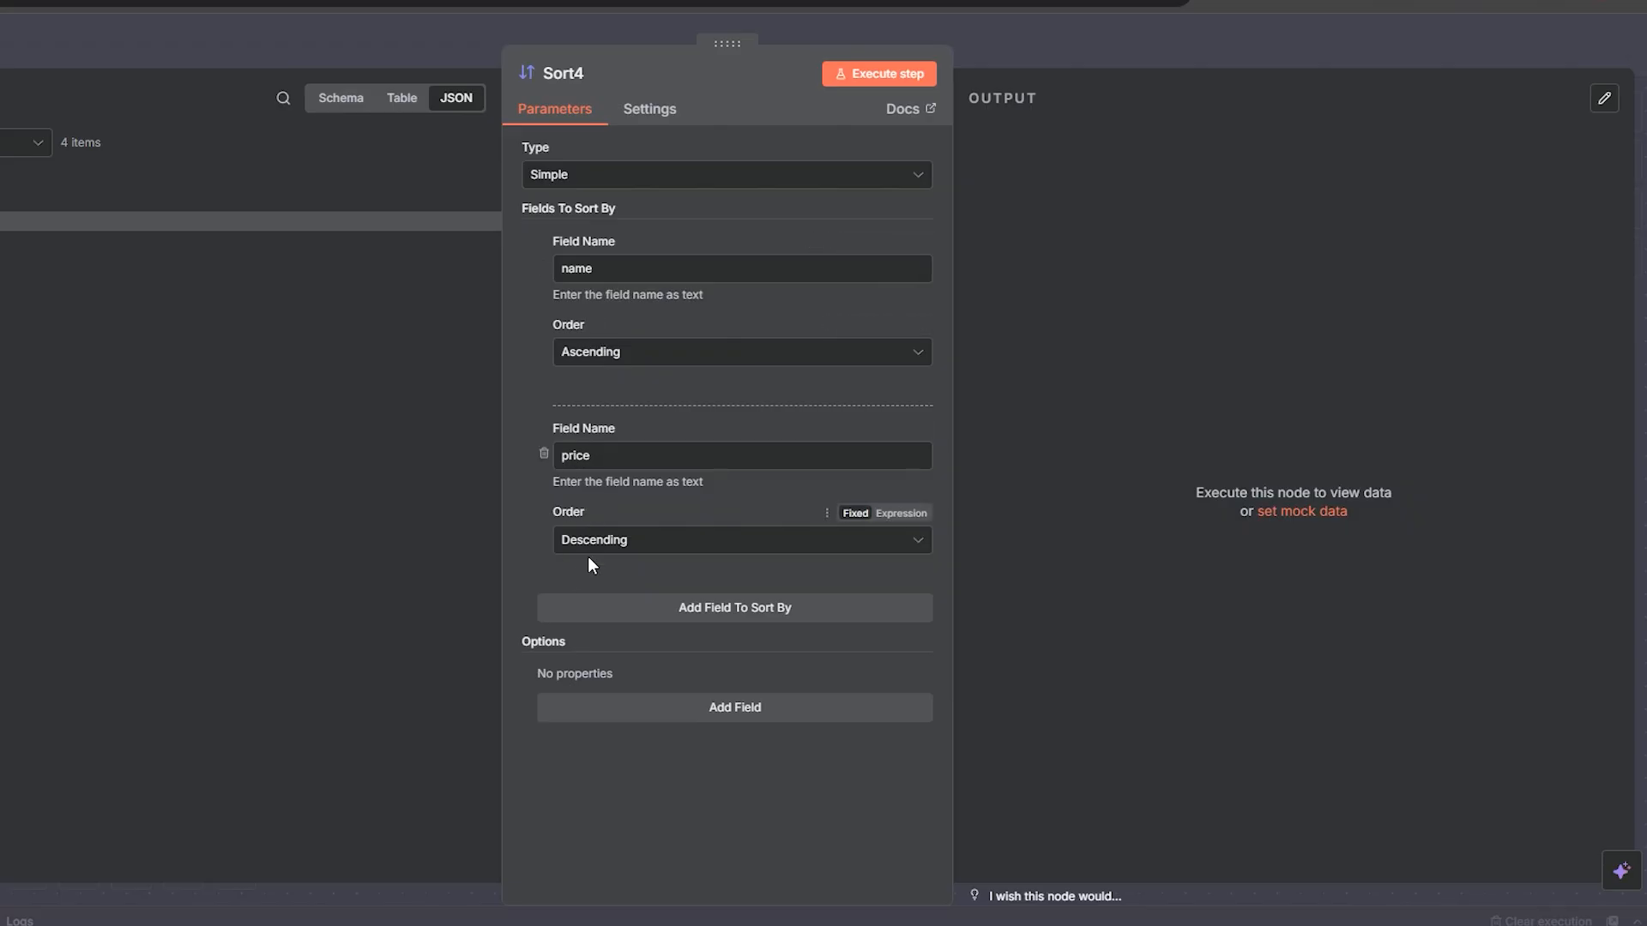
{"action": "left_click", "coordinate": [892, 86]}
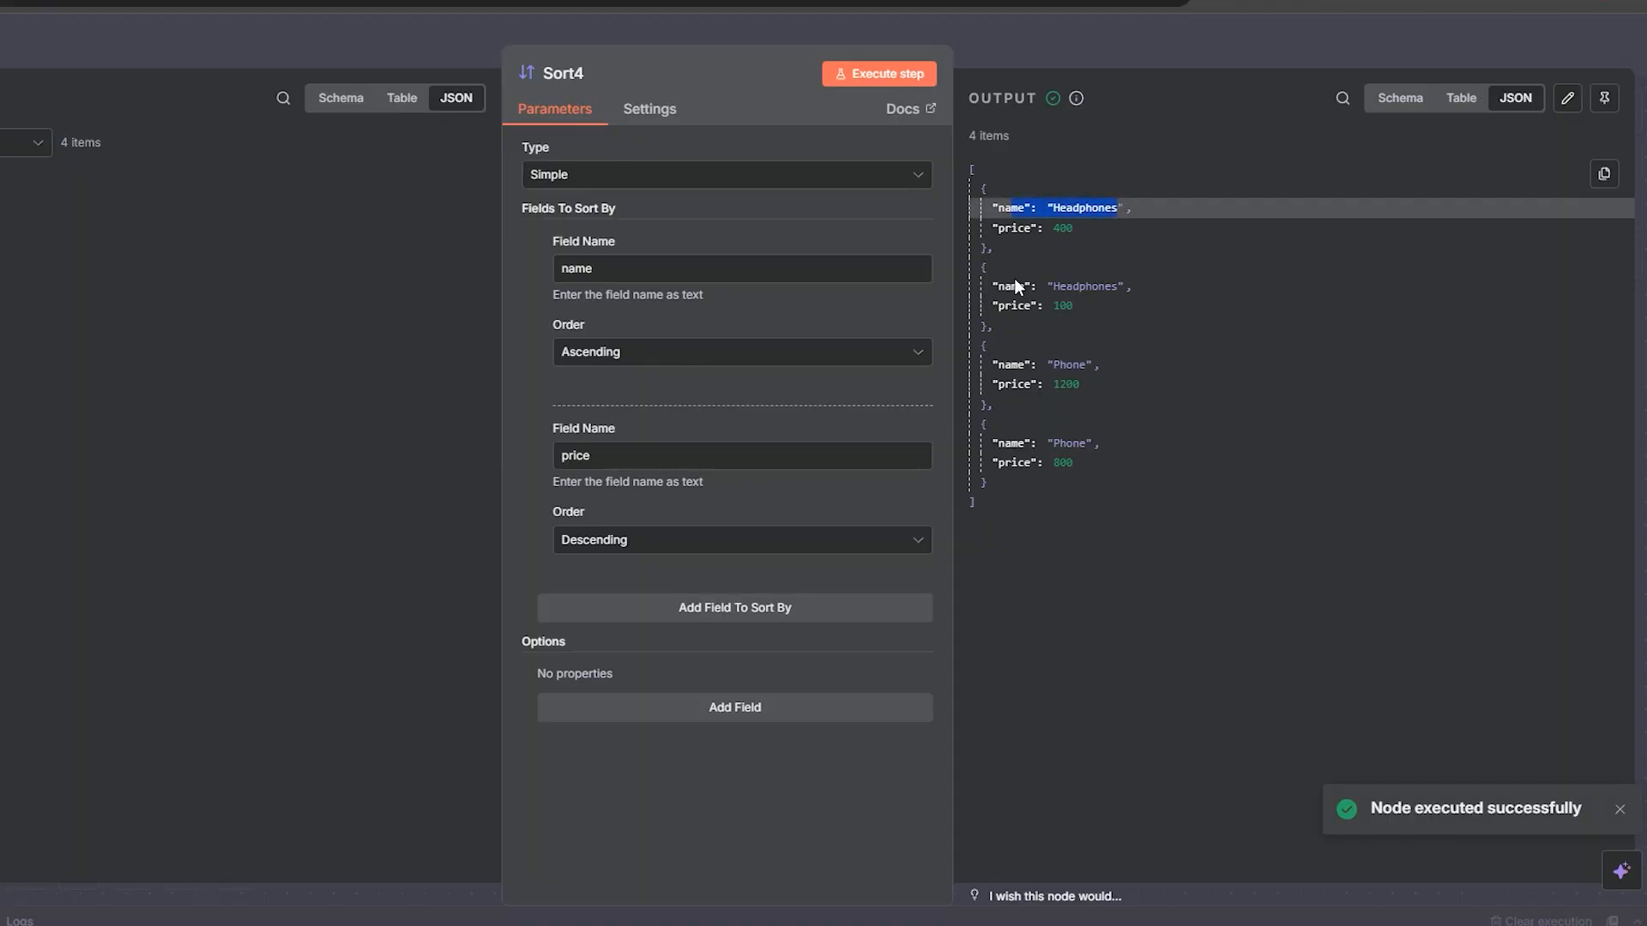
{"action": "left_click_drag", "start_coordinate": [1014, 364], "coordinate": [1066, 365]}
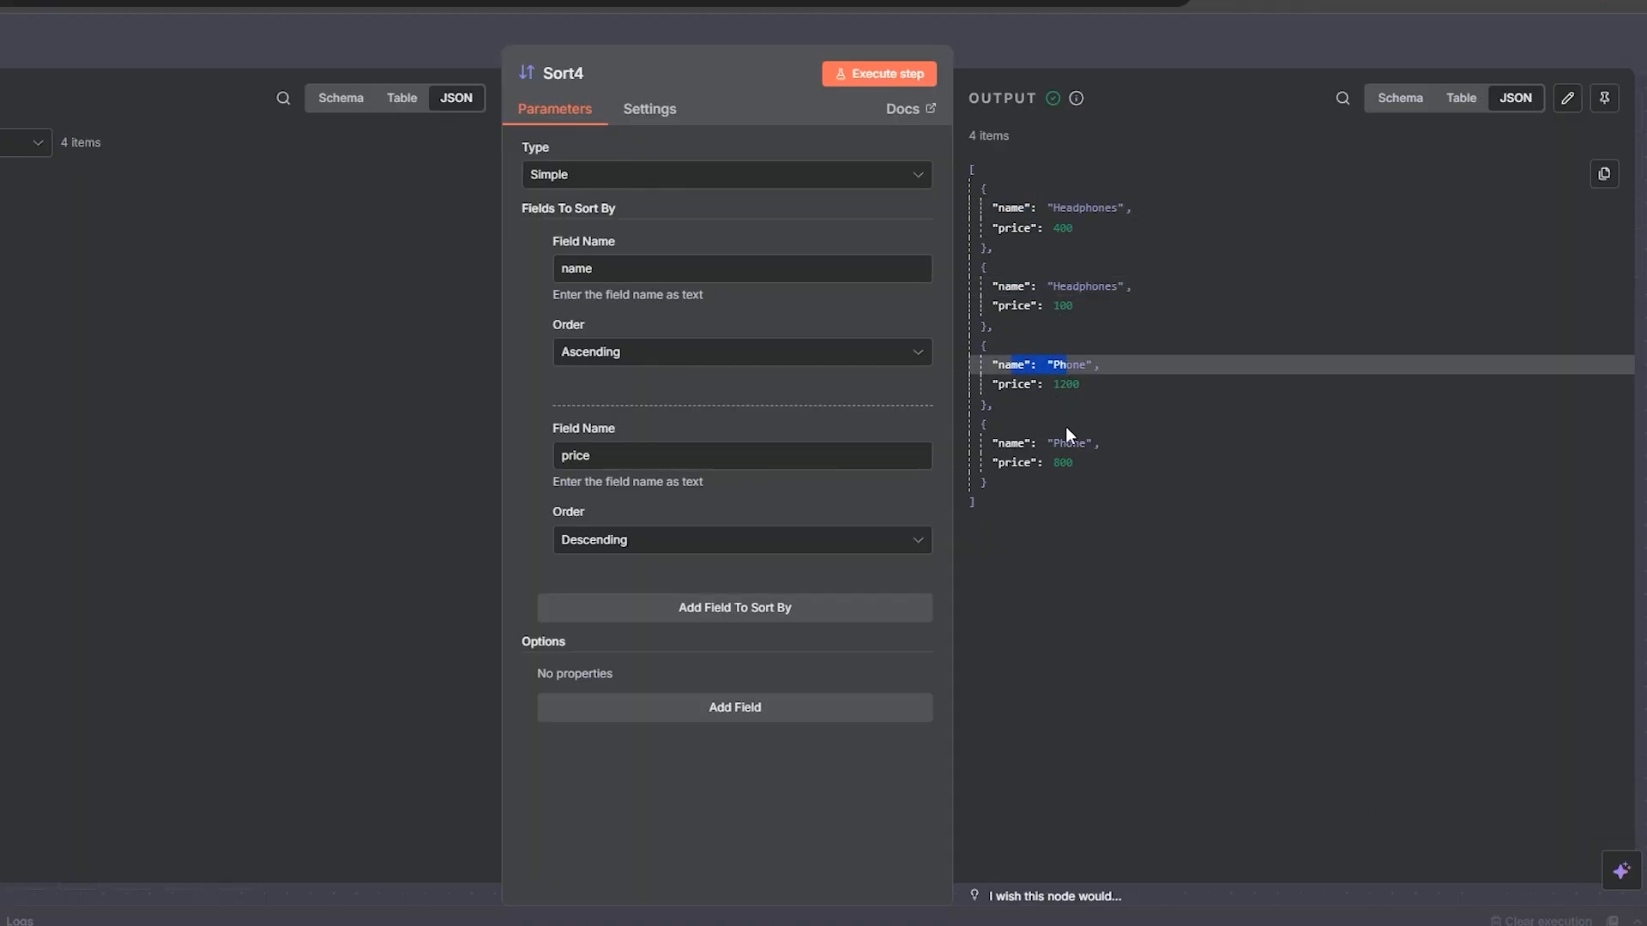
{"action": "left_click", "coordinate": [1093, 228]}
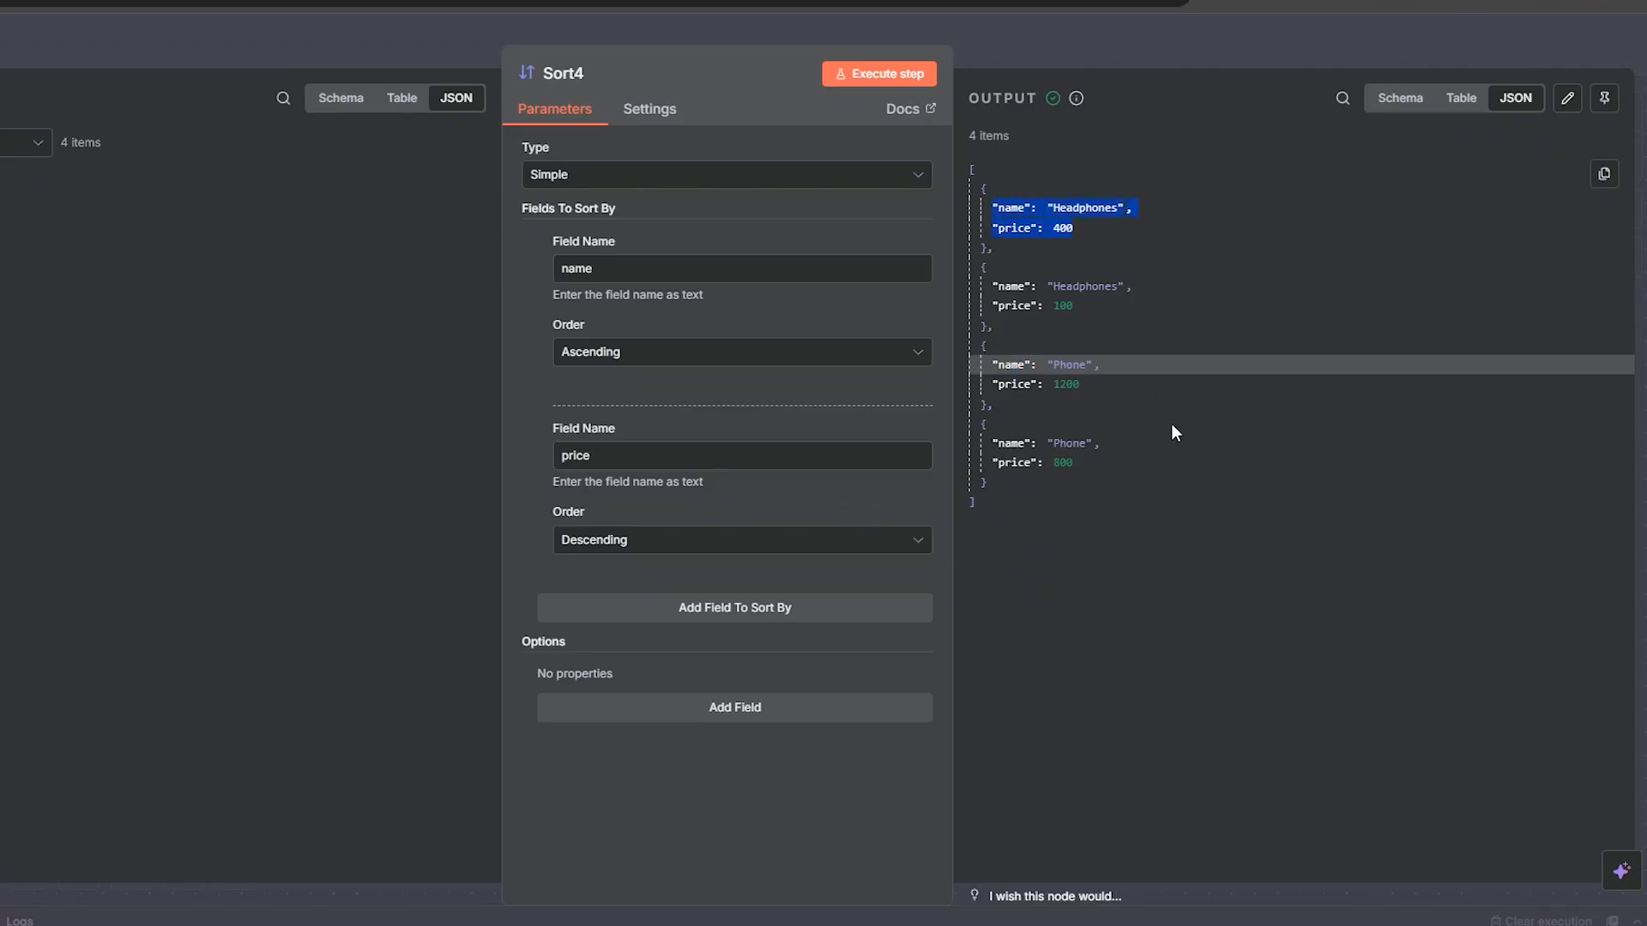
{"action": "left_click_drag", "start_coordinate": [1130, 478], "coordinate": [1062, 455]}
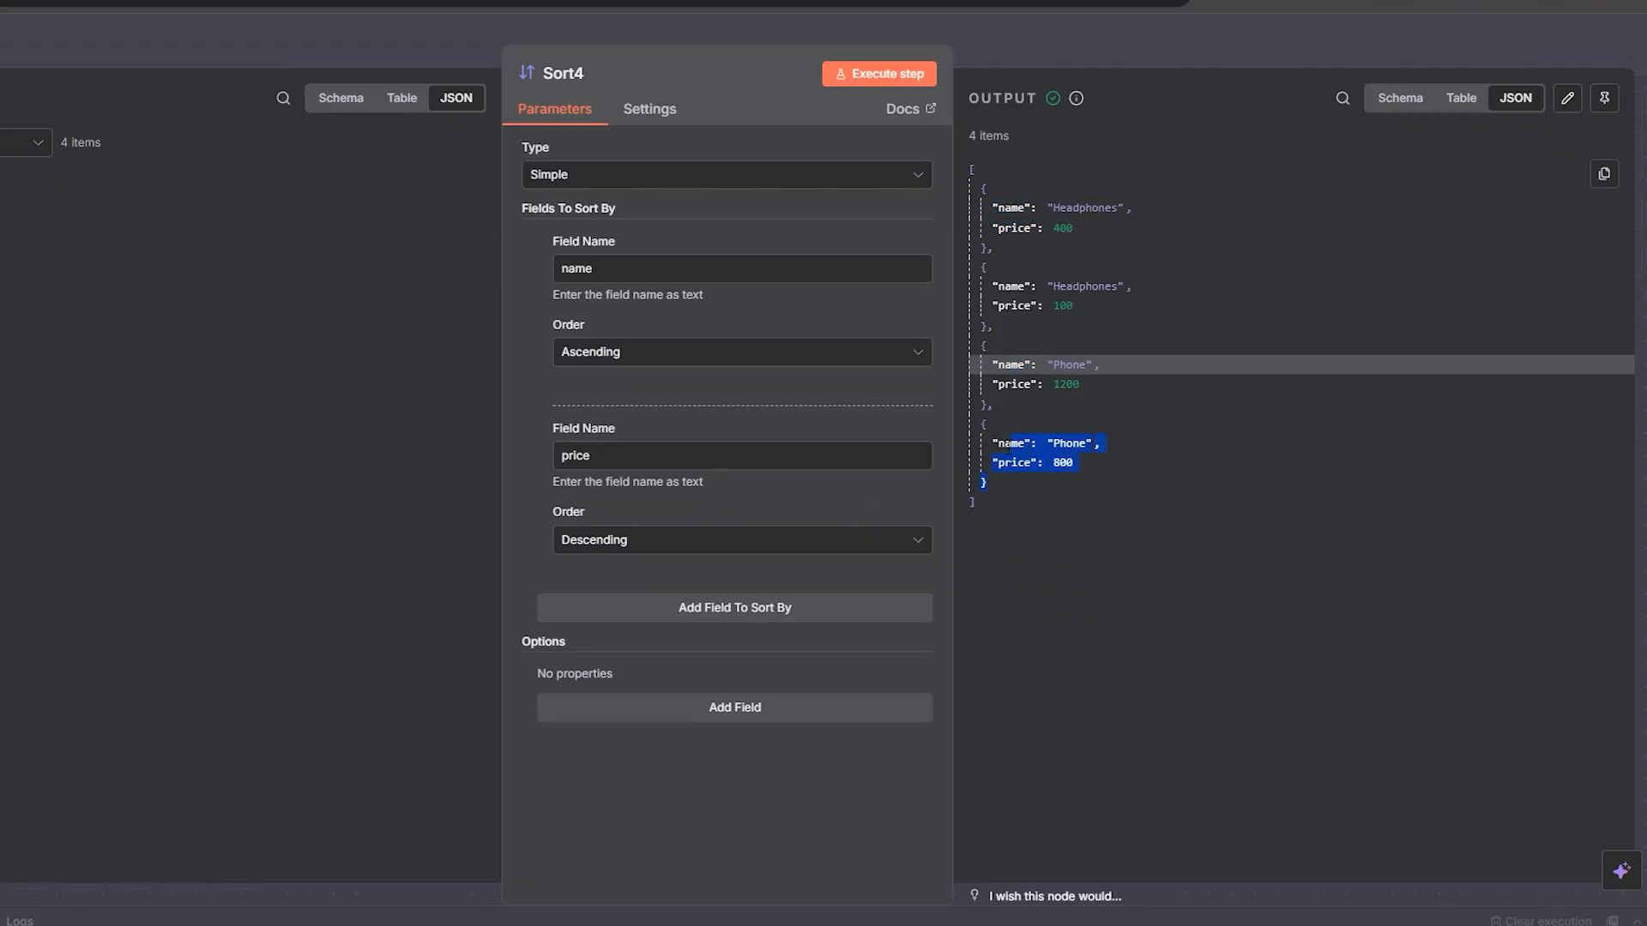
{"action": "left_click_drag", "start_coordinate": [1103, 384], "coordinate": [1007, 363]}
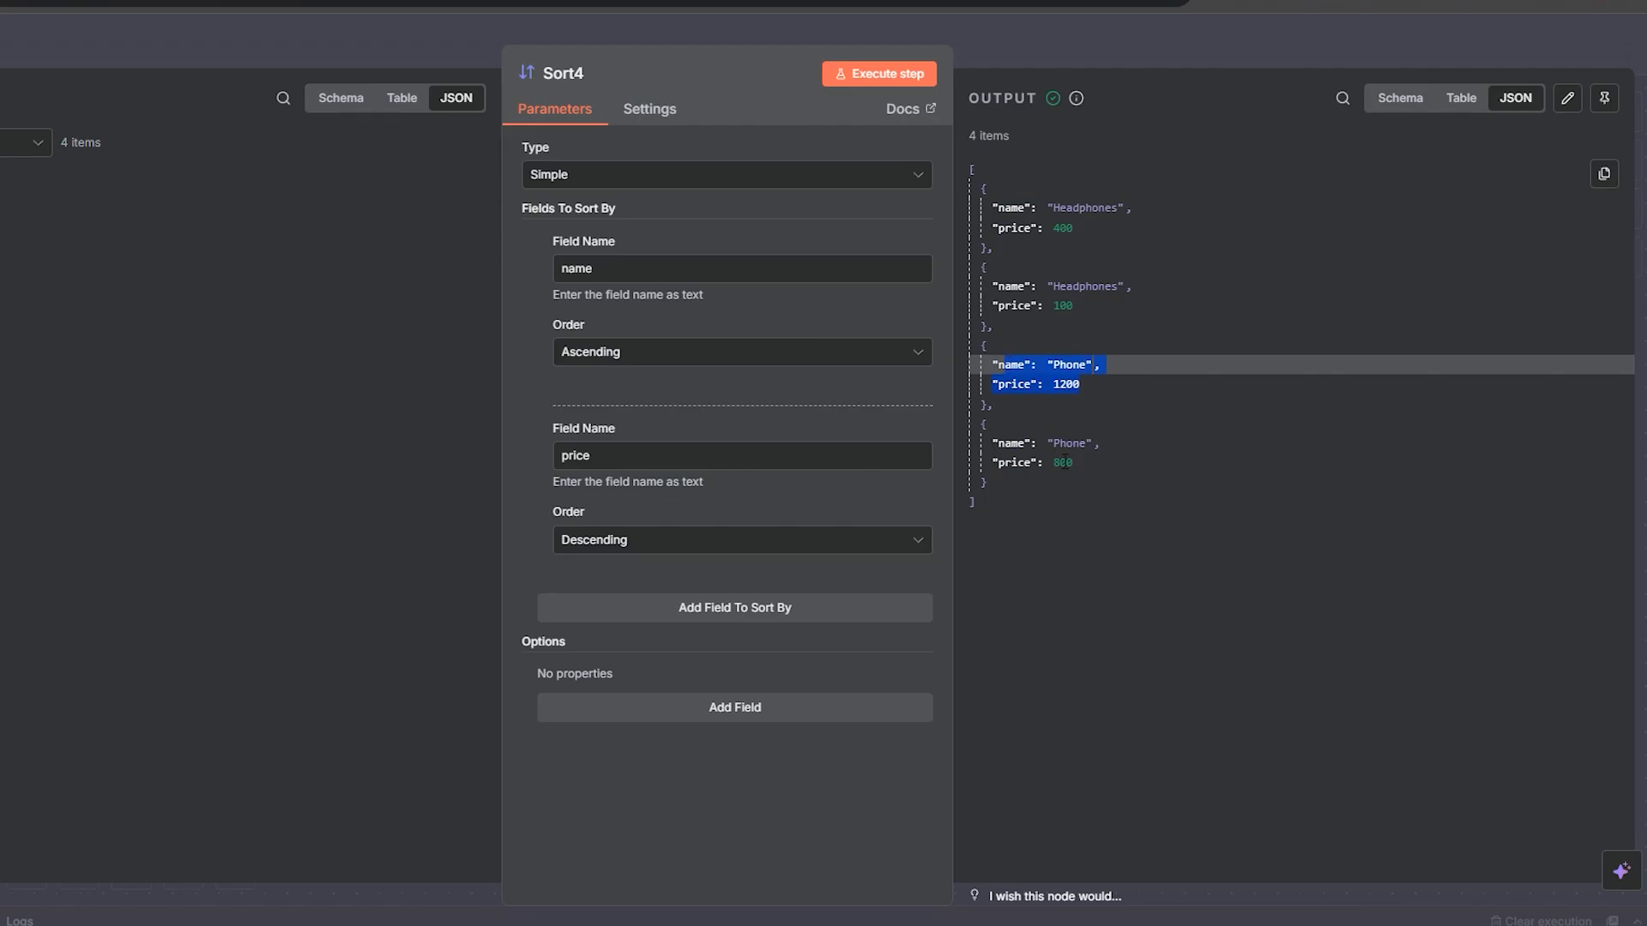
{"action": "left_click_drag", "start_coordinate": [1082, 306], "coordinate": [1002, 270]}
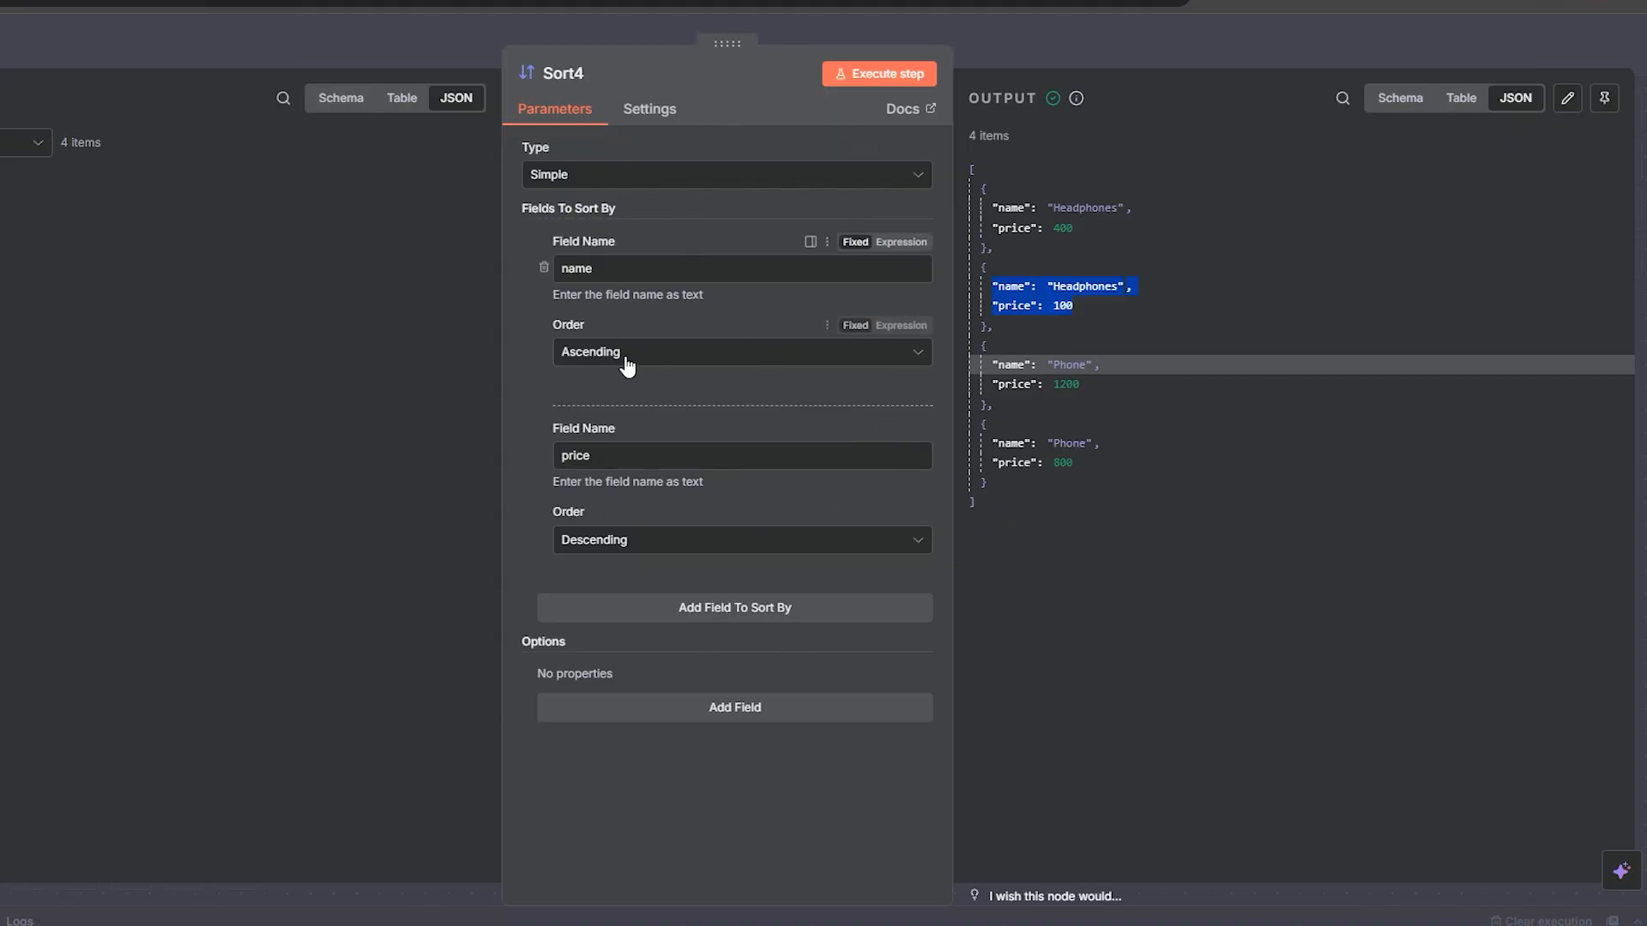
{"action": "left_click", "coordinate": [718, 615]}
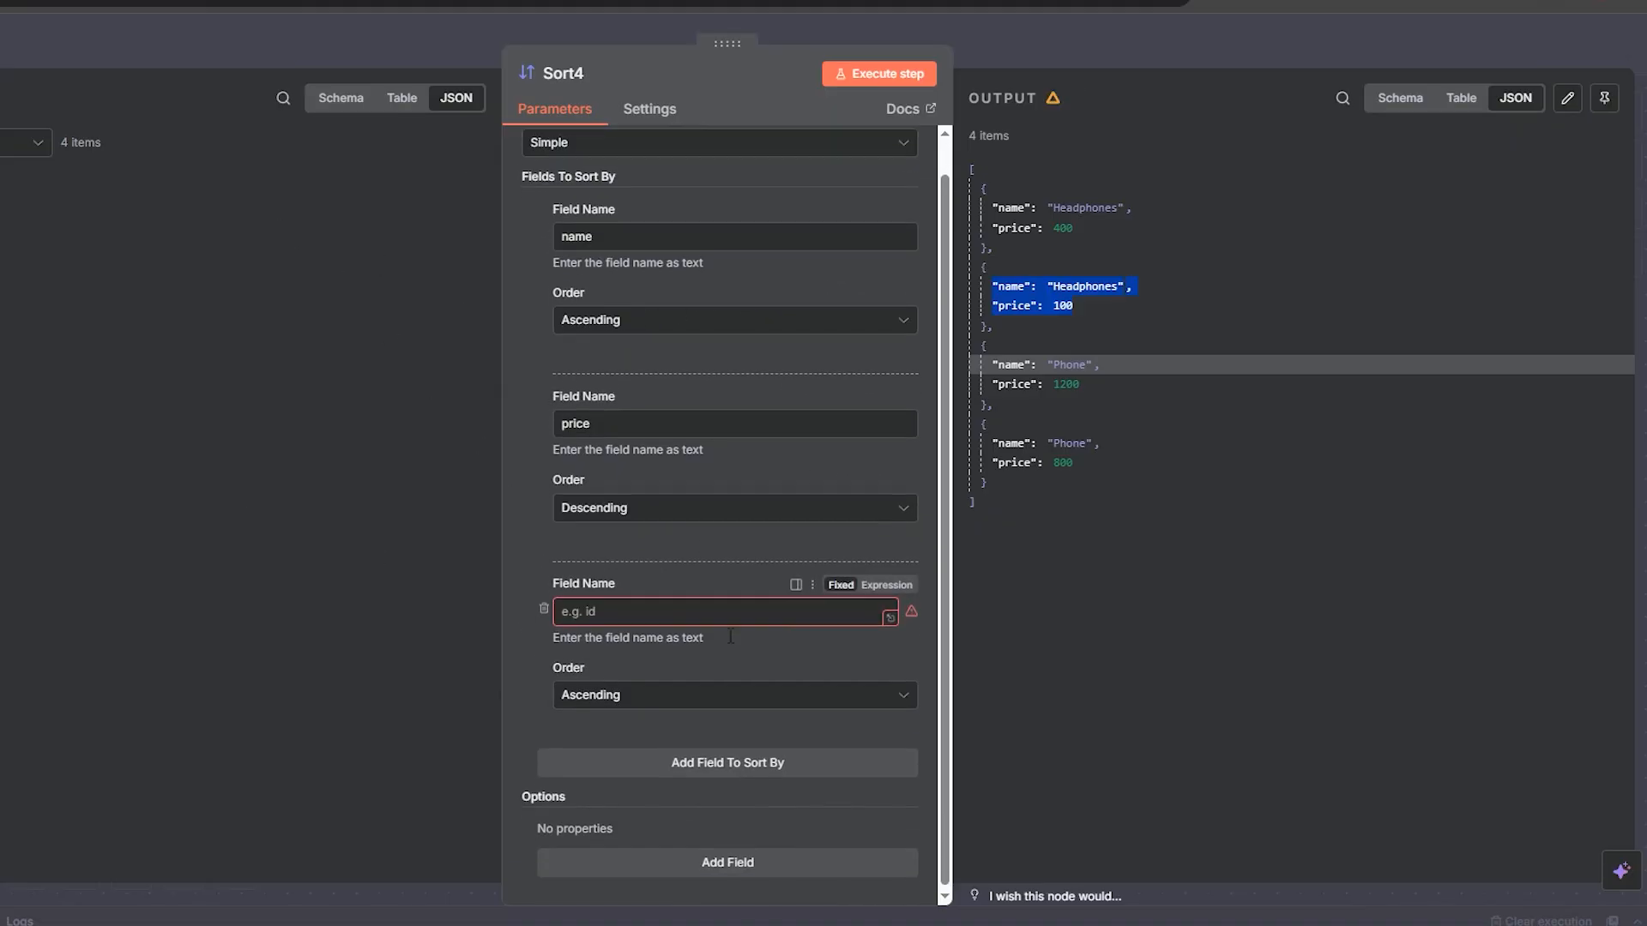
{"action": "left_click", "coordinate": [759, 753]}
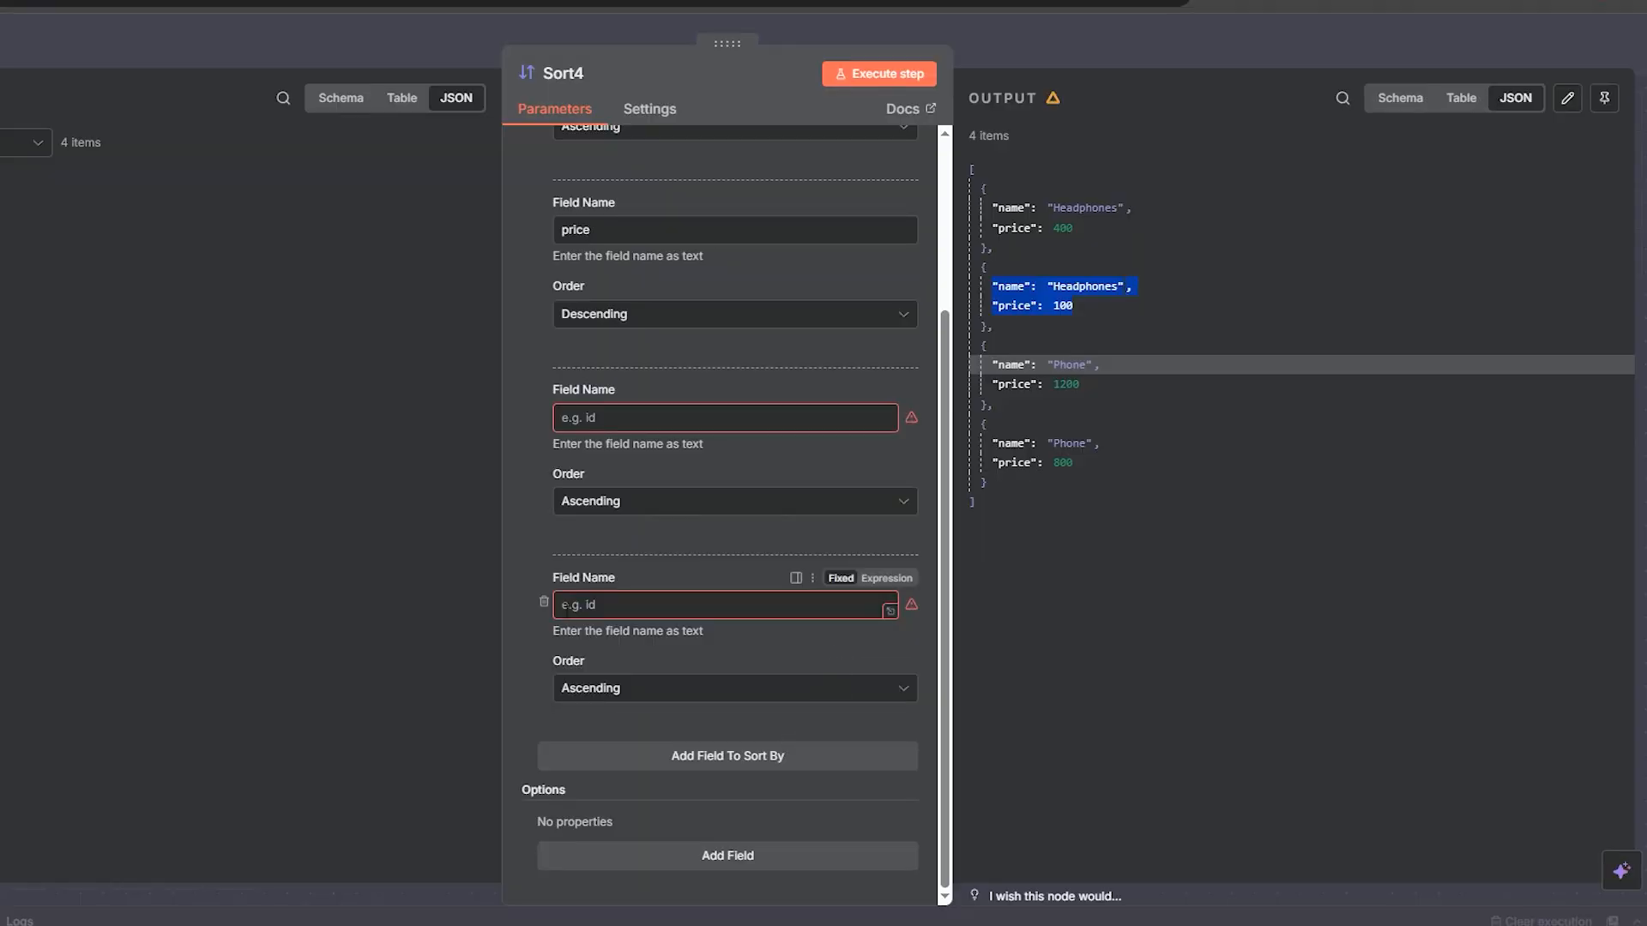
{"action": "left_click", "coordinate": [545, 602]}
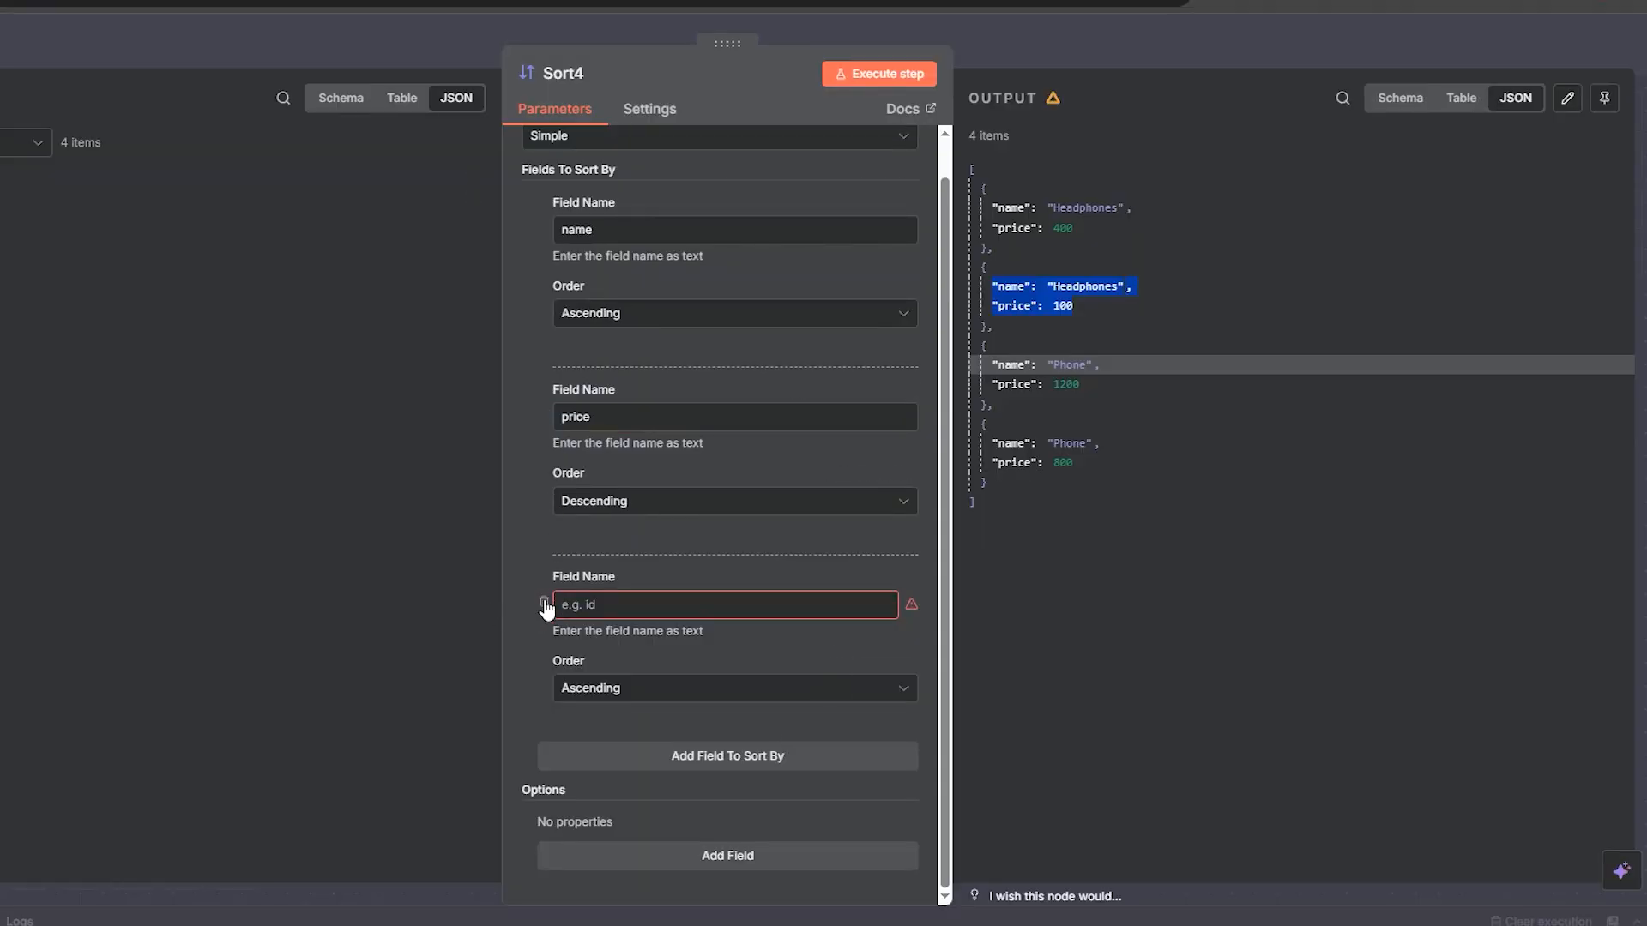
{"action": "left_click", "coordinate": [544, 604]}
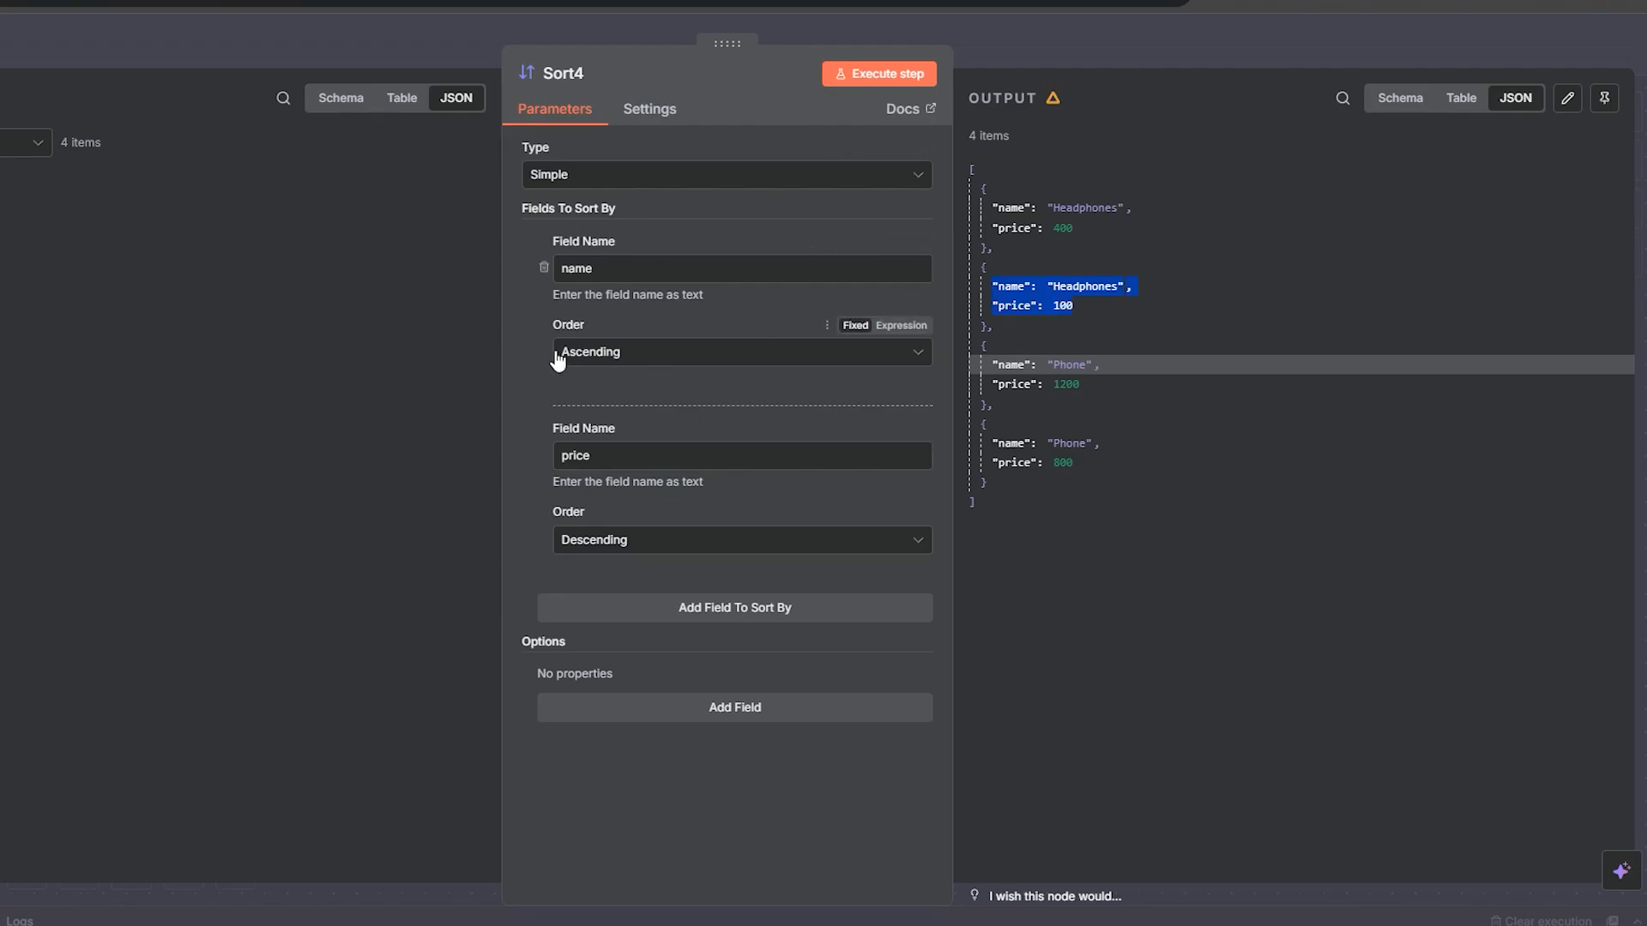
Step: Set Sort4's name order to Descending and price order to Ascending, execute the node, and close it
{"action": "left_click", "coordinate": [625, 358]}
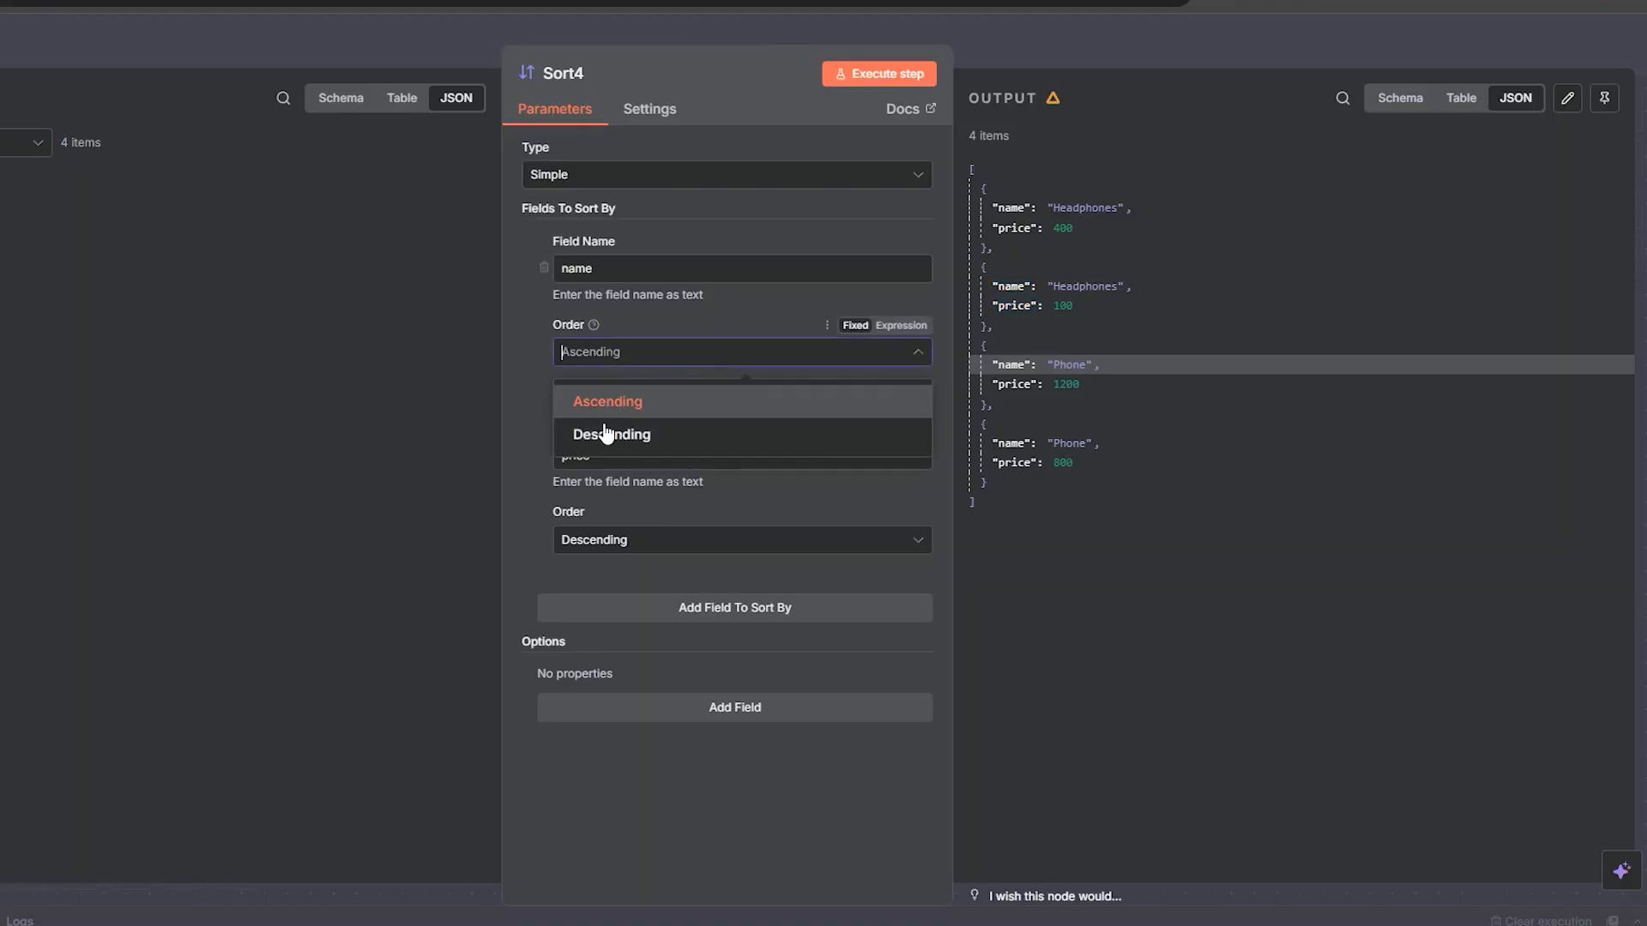
{"action": "left_click", "coordinate": [607, 434]}
{"action": "left_click", "coordinate": [609, 536]}
{"action": "left_click", "coordinate": [577, 592]}
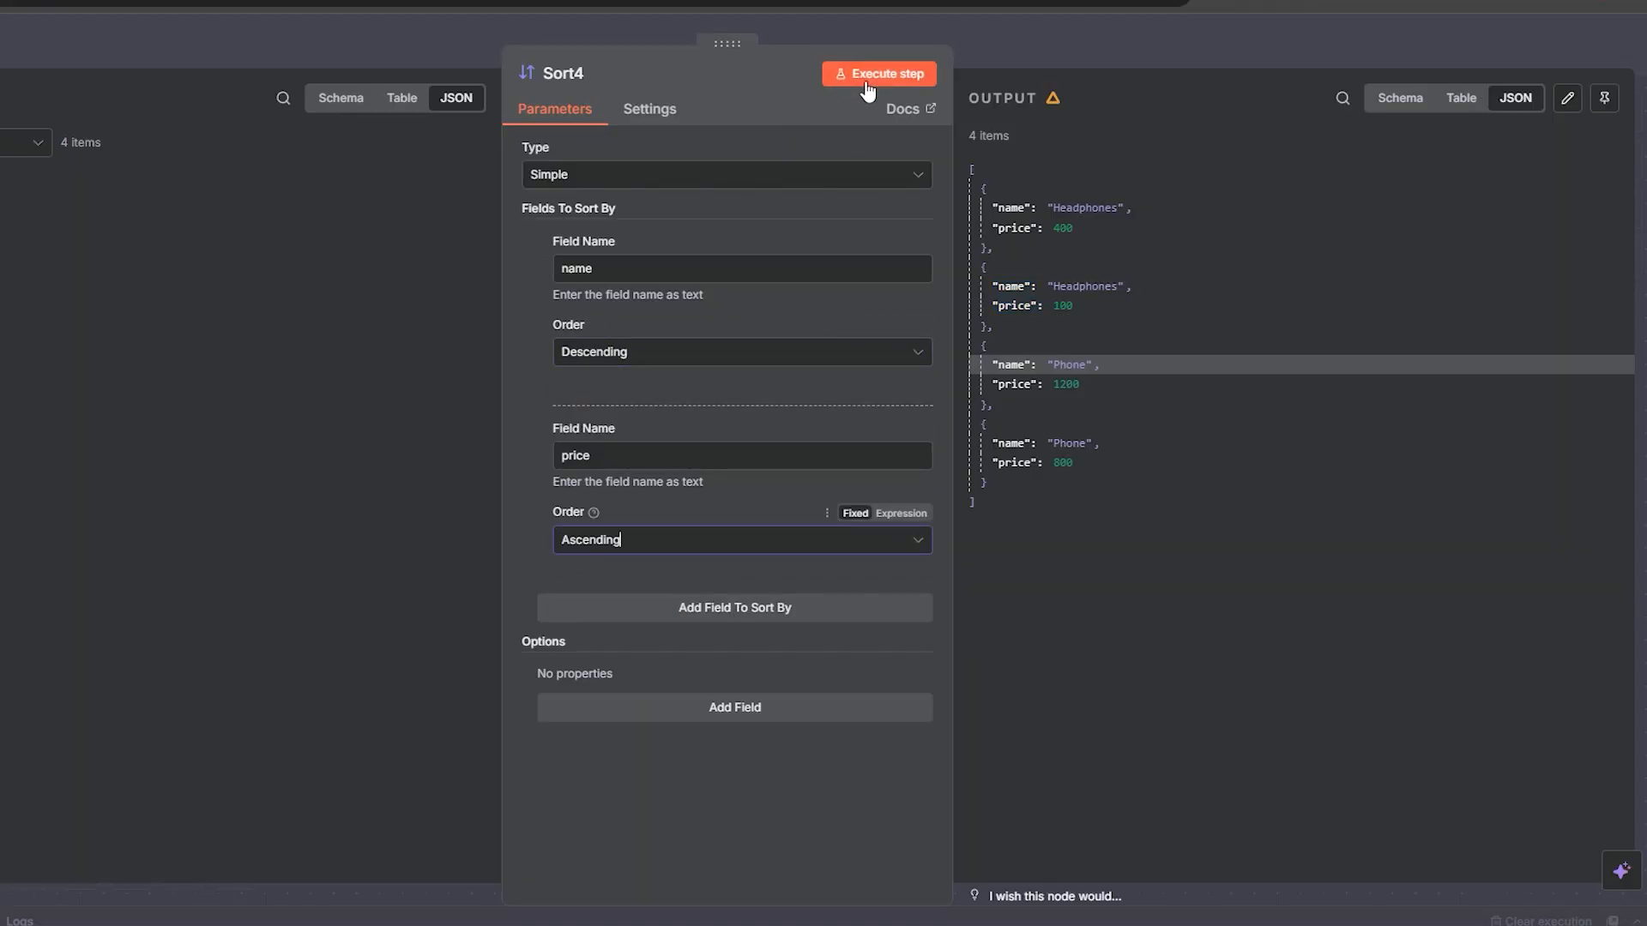
{"action": "left_click", "coordinate": [867, 81]}
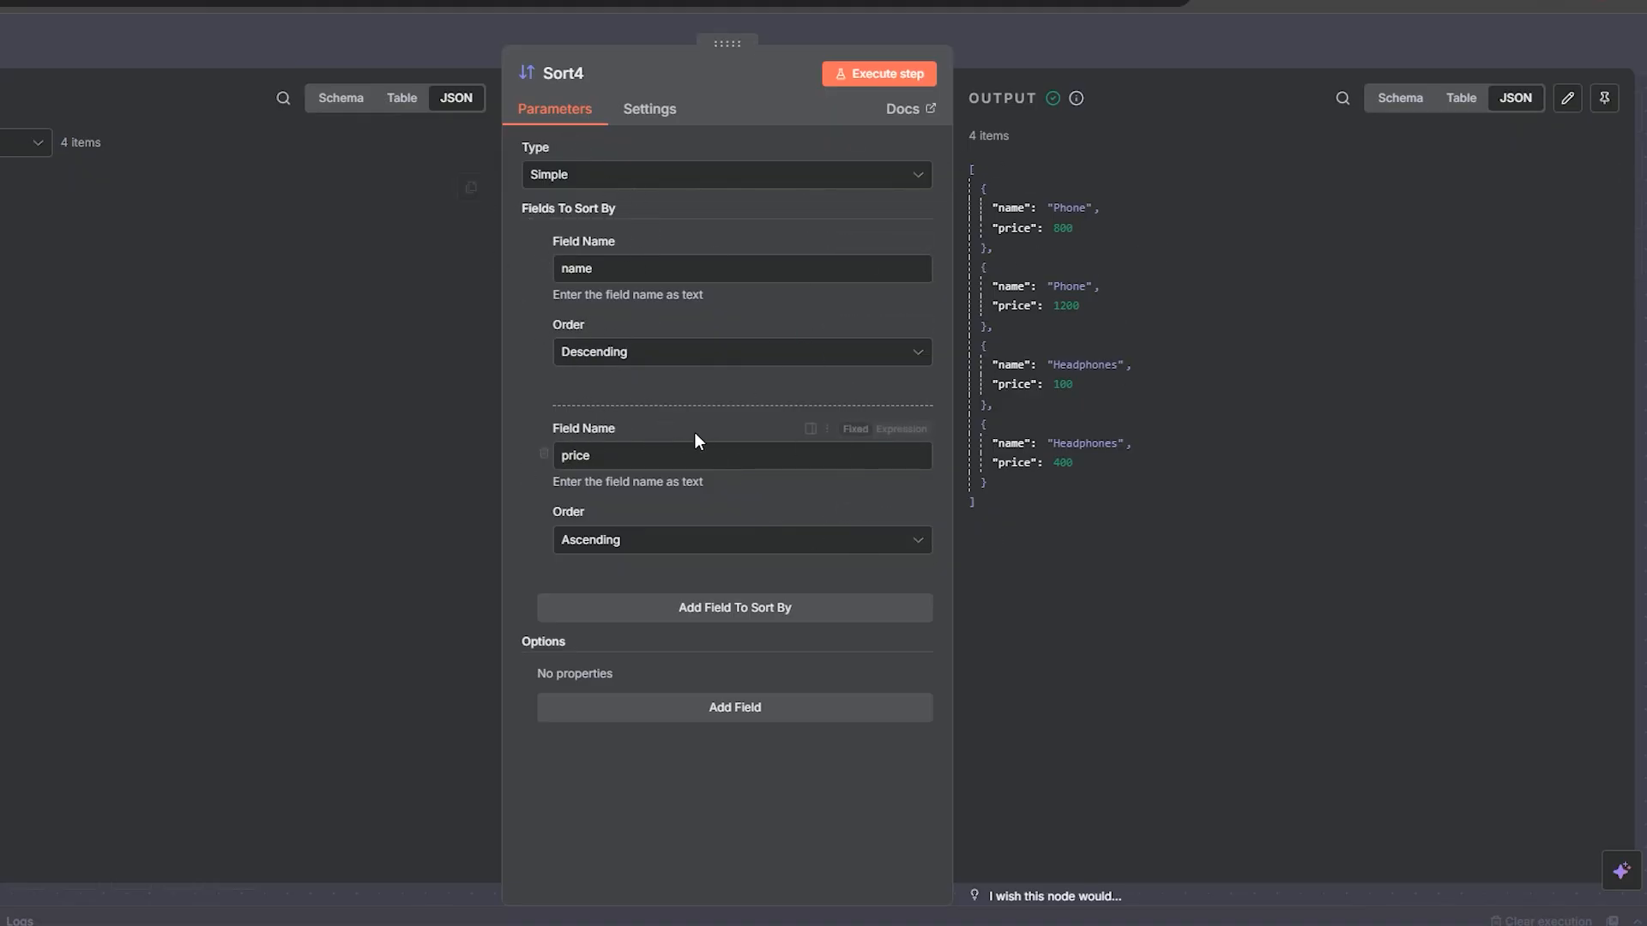
{"action": "left_click", "coordinate": [1042, 45]}
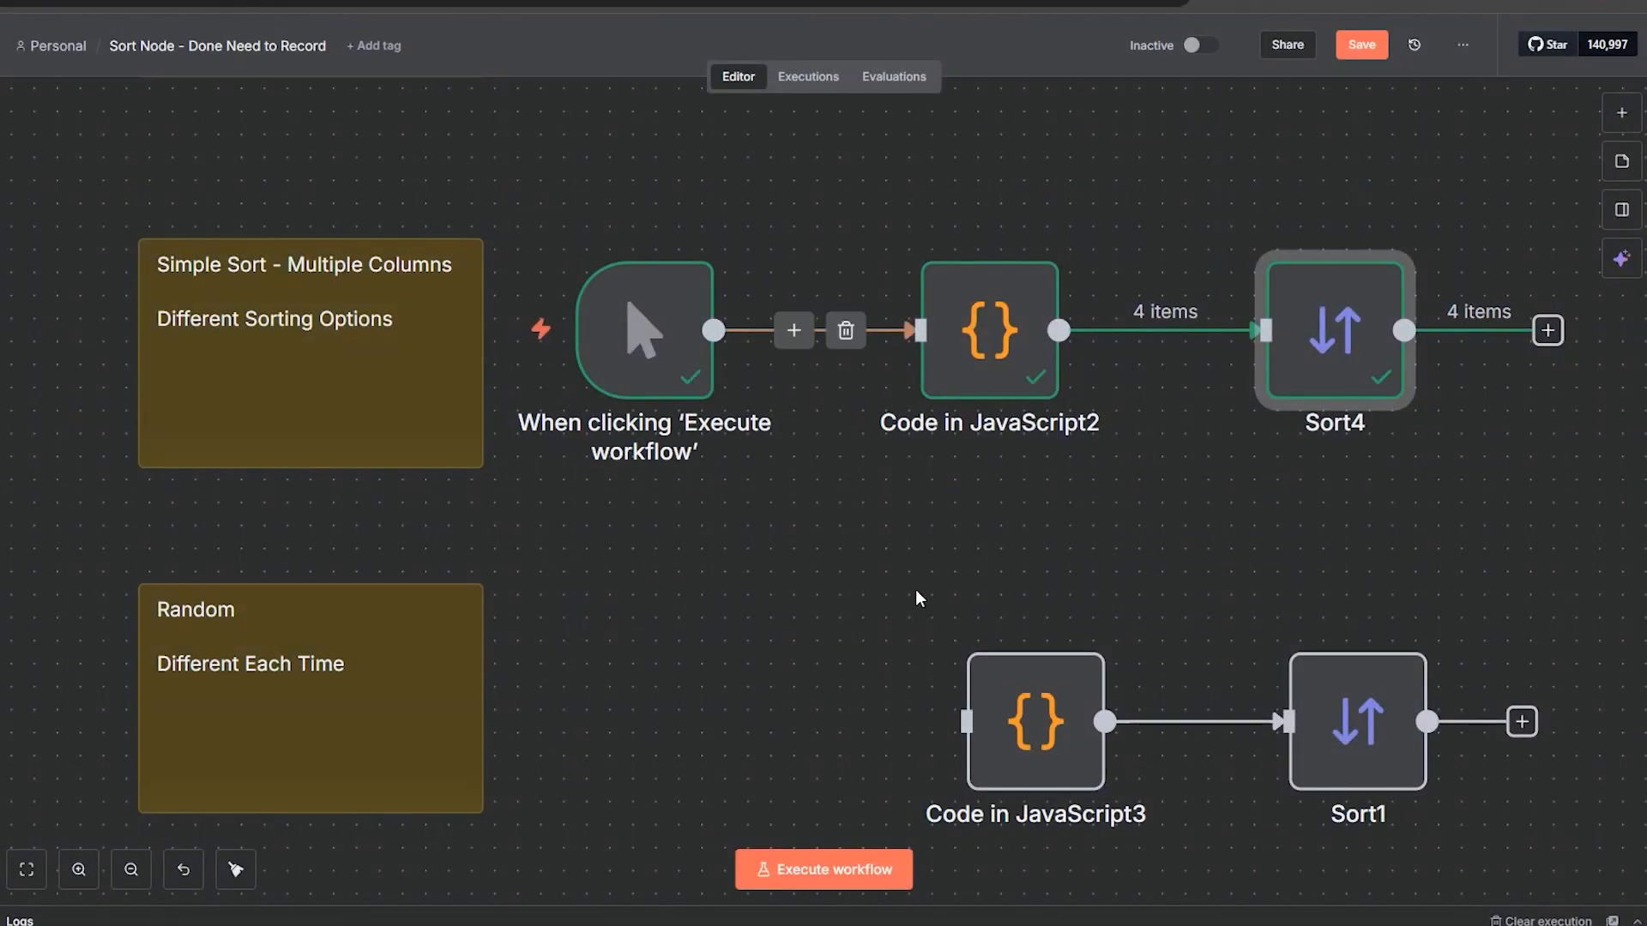
Step: Move the manual trigger from the Multiple Columns row to the Random row and connect it to Code in JavaScript3
{"action": "left_click", "coordinate": [846, 330]}
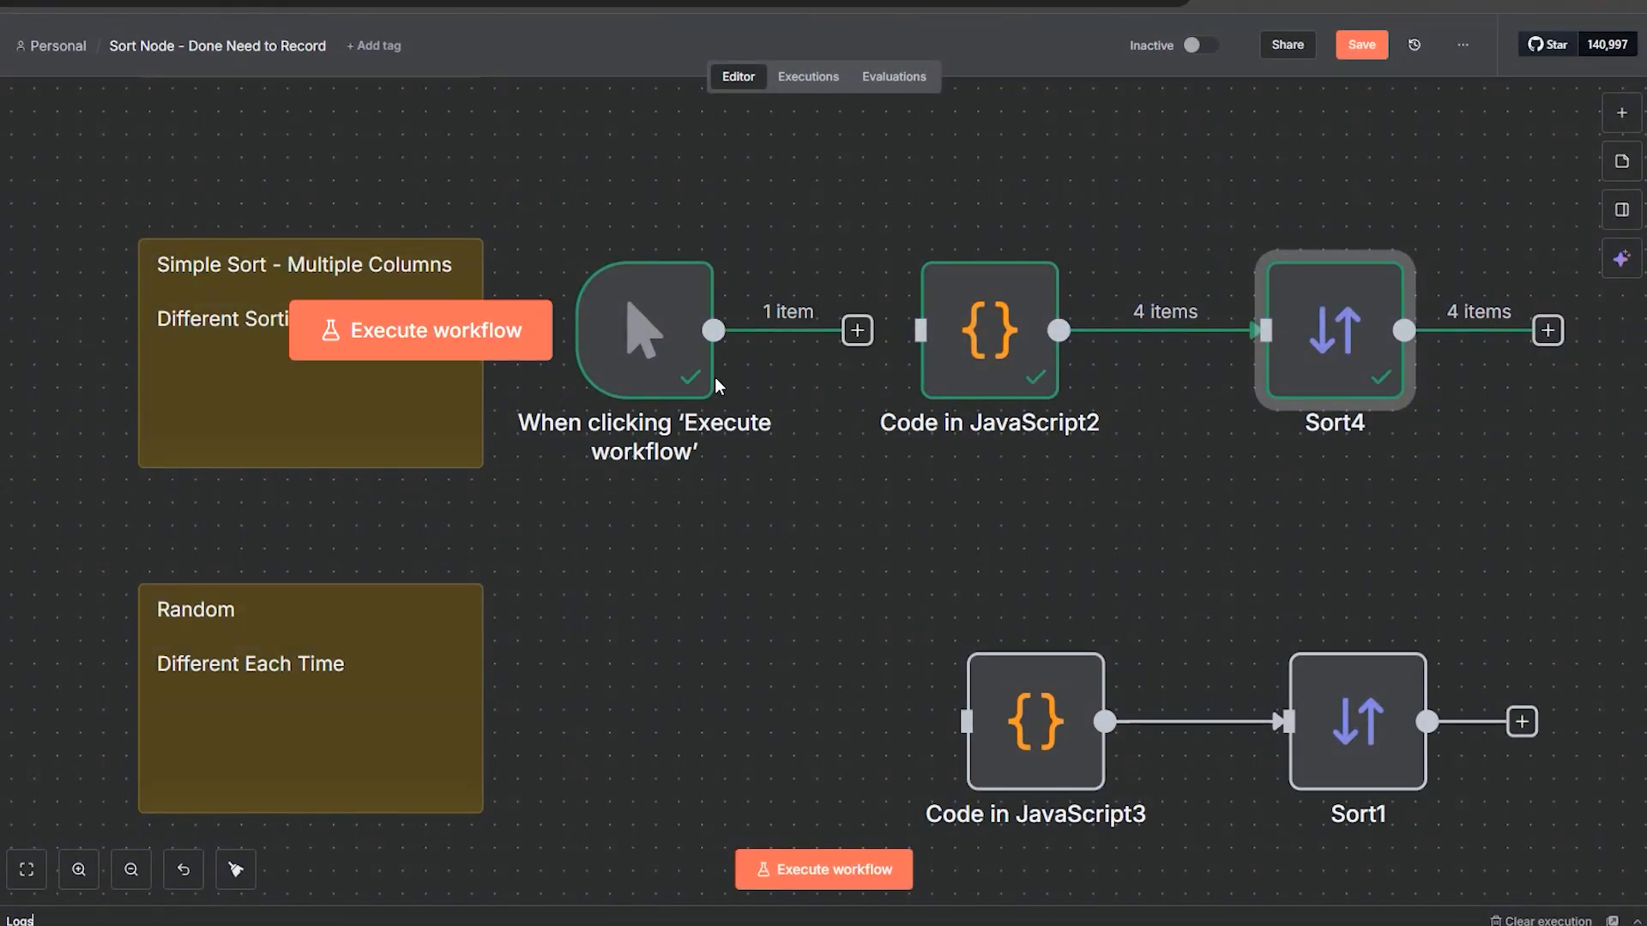
{"action": "left_click_drag", "start_coordinate": [668, 360], "coordinate": [737, 727]}
{"action": "scroll", "coordinate": [871, 349], "scroll_direction": "down", "scroll_amount": 3}
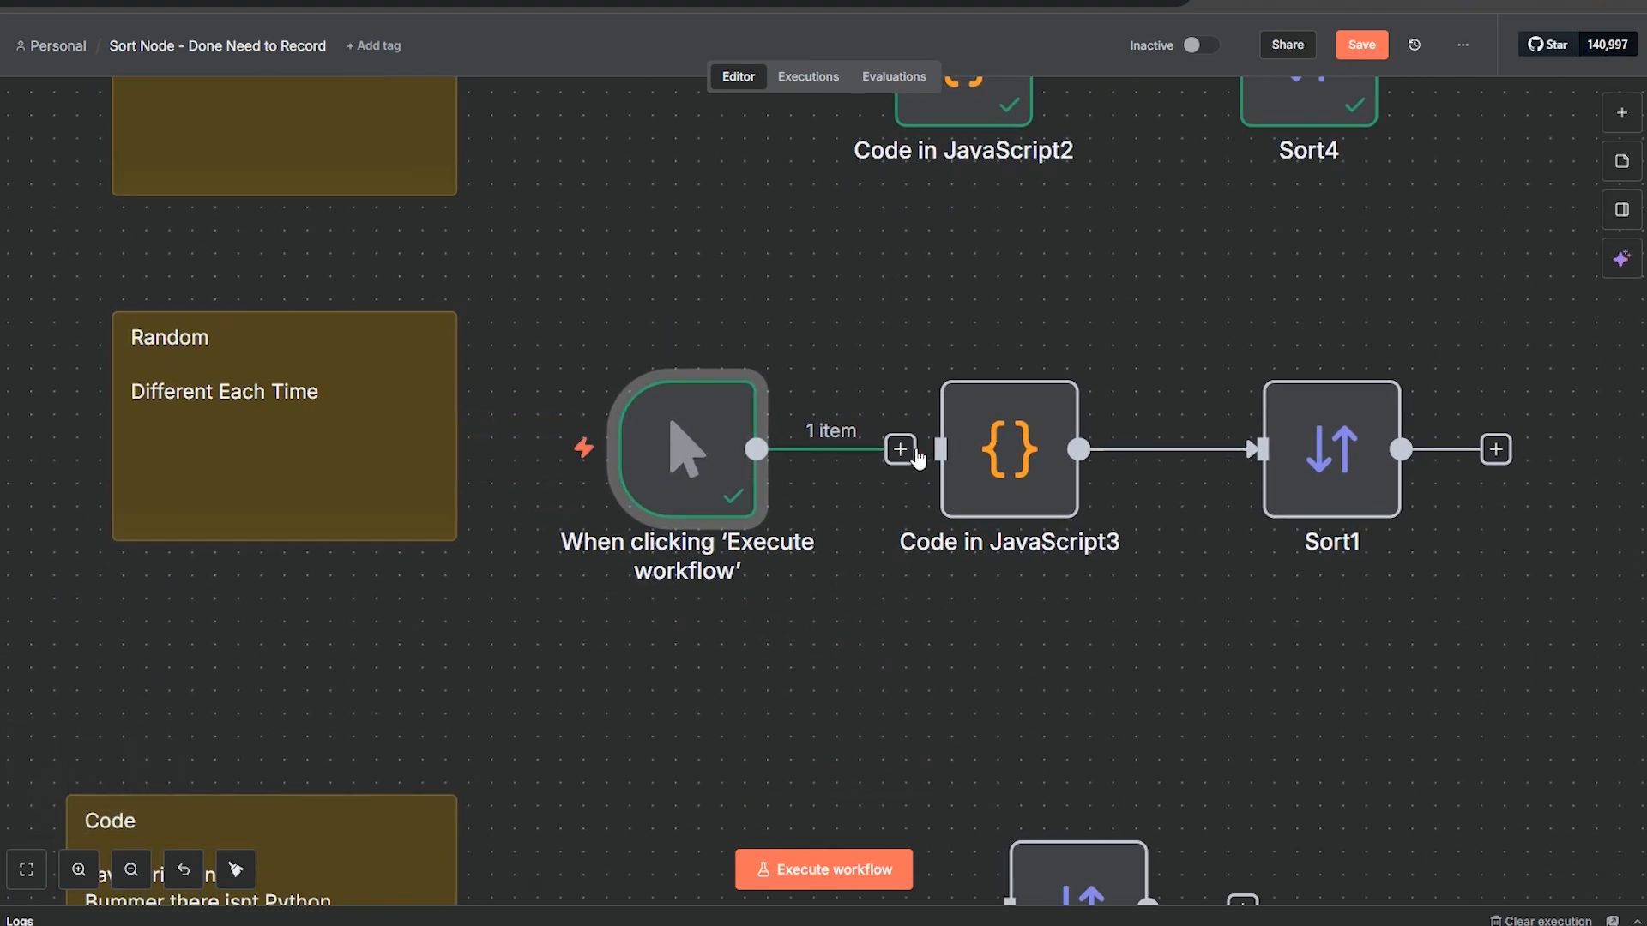
{"action": "left_click_drag", "start_coordinate": [910, 452], "coordinate": [957, 456]}
Step: Open the Code in JavaScript3 node, execute it to produce the product list, and close it
{"action": "double_click", "coordinate": [985, 500]}
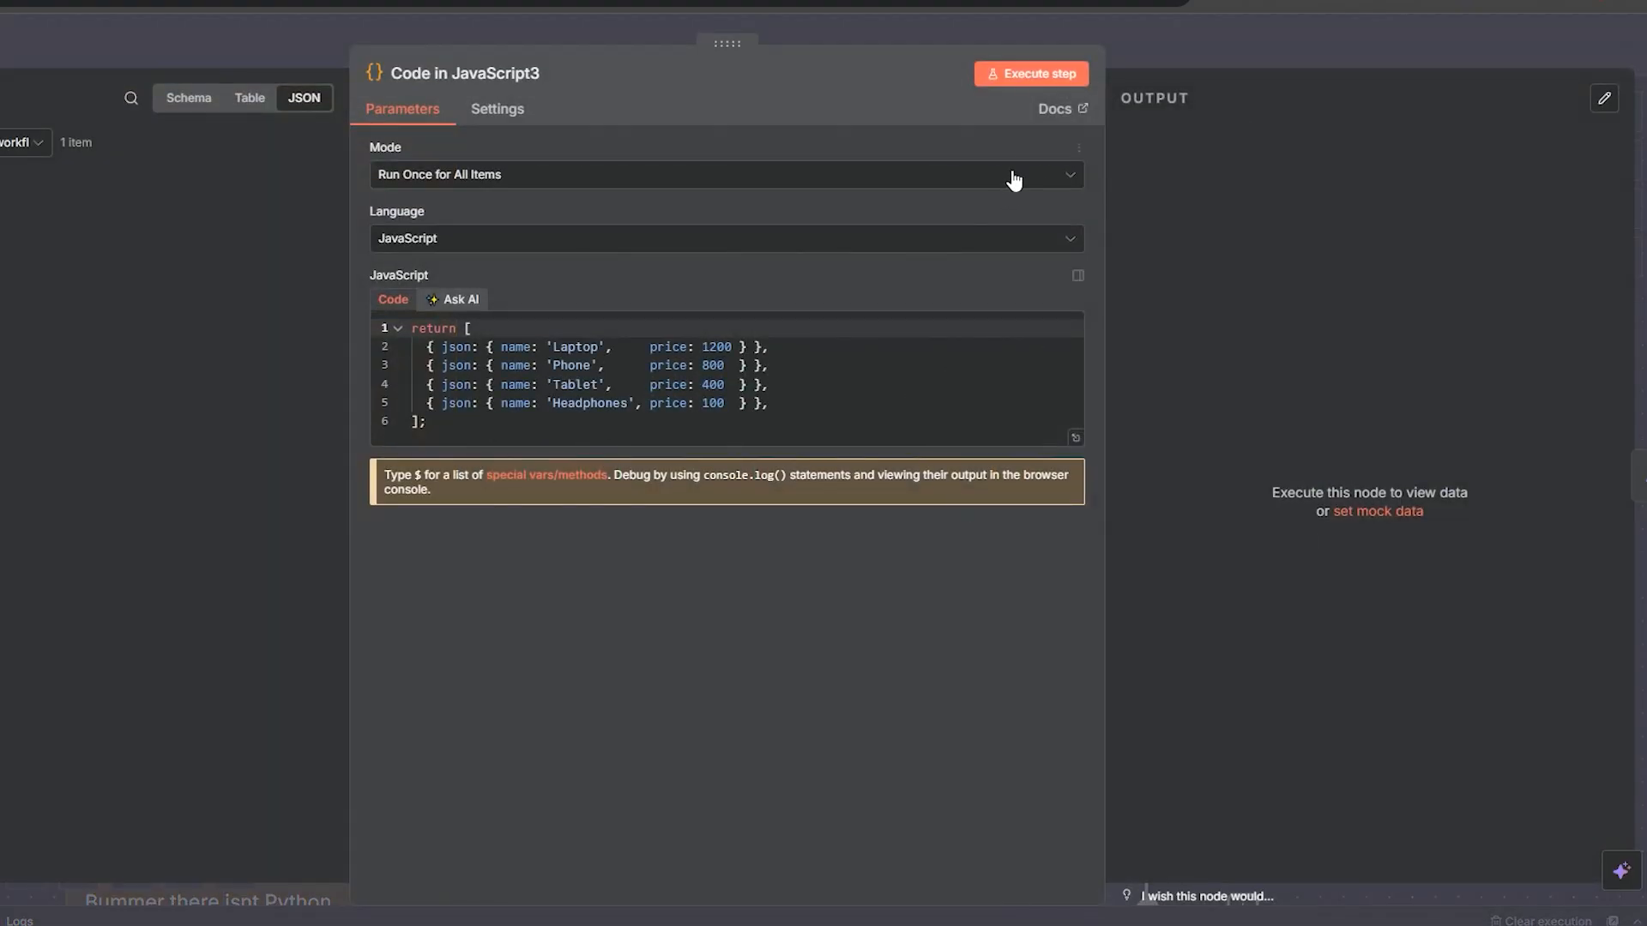
{"action": "left_click", "coordinate": [1039, 79]}
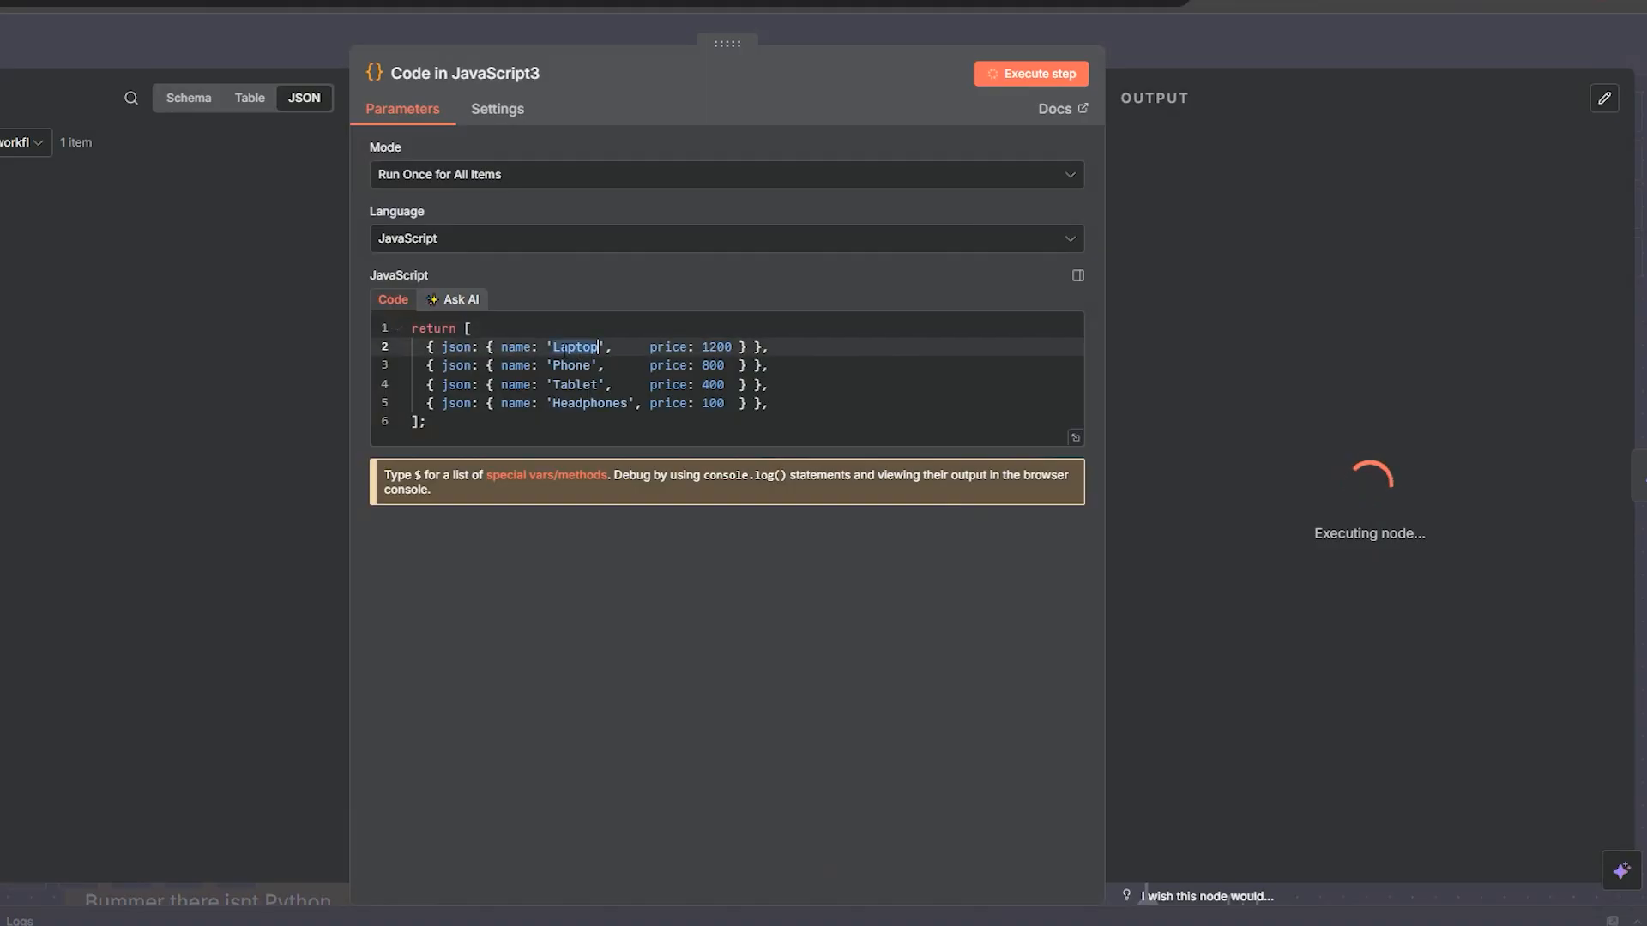
{"action": "left_click", "coordinate": [1293, 55]}
Step: Open Sort1 and execute it three times with the Random type, comparing the product order after each run
{"action": "double_click", "coordinate": [1332, 505]}
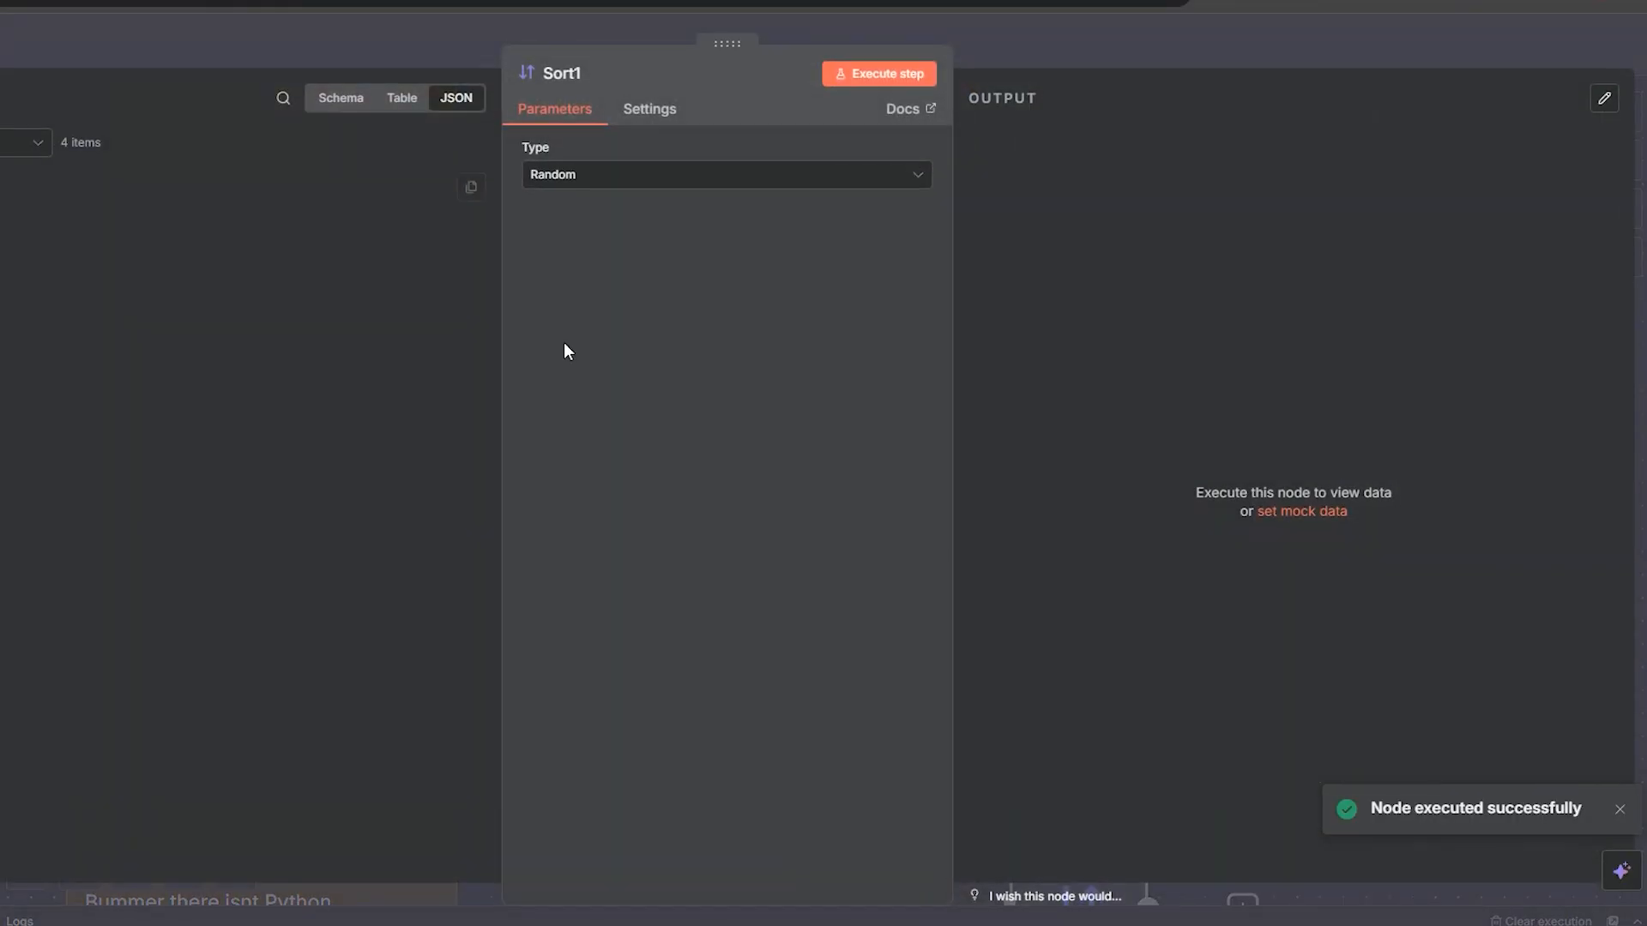
{"action": "left_click", "coordinate": [878, 76]}
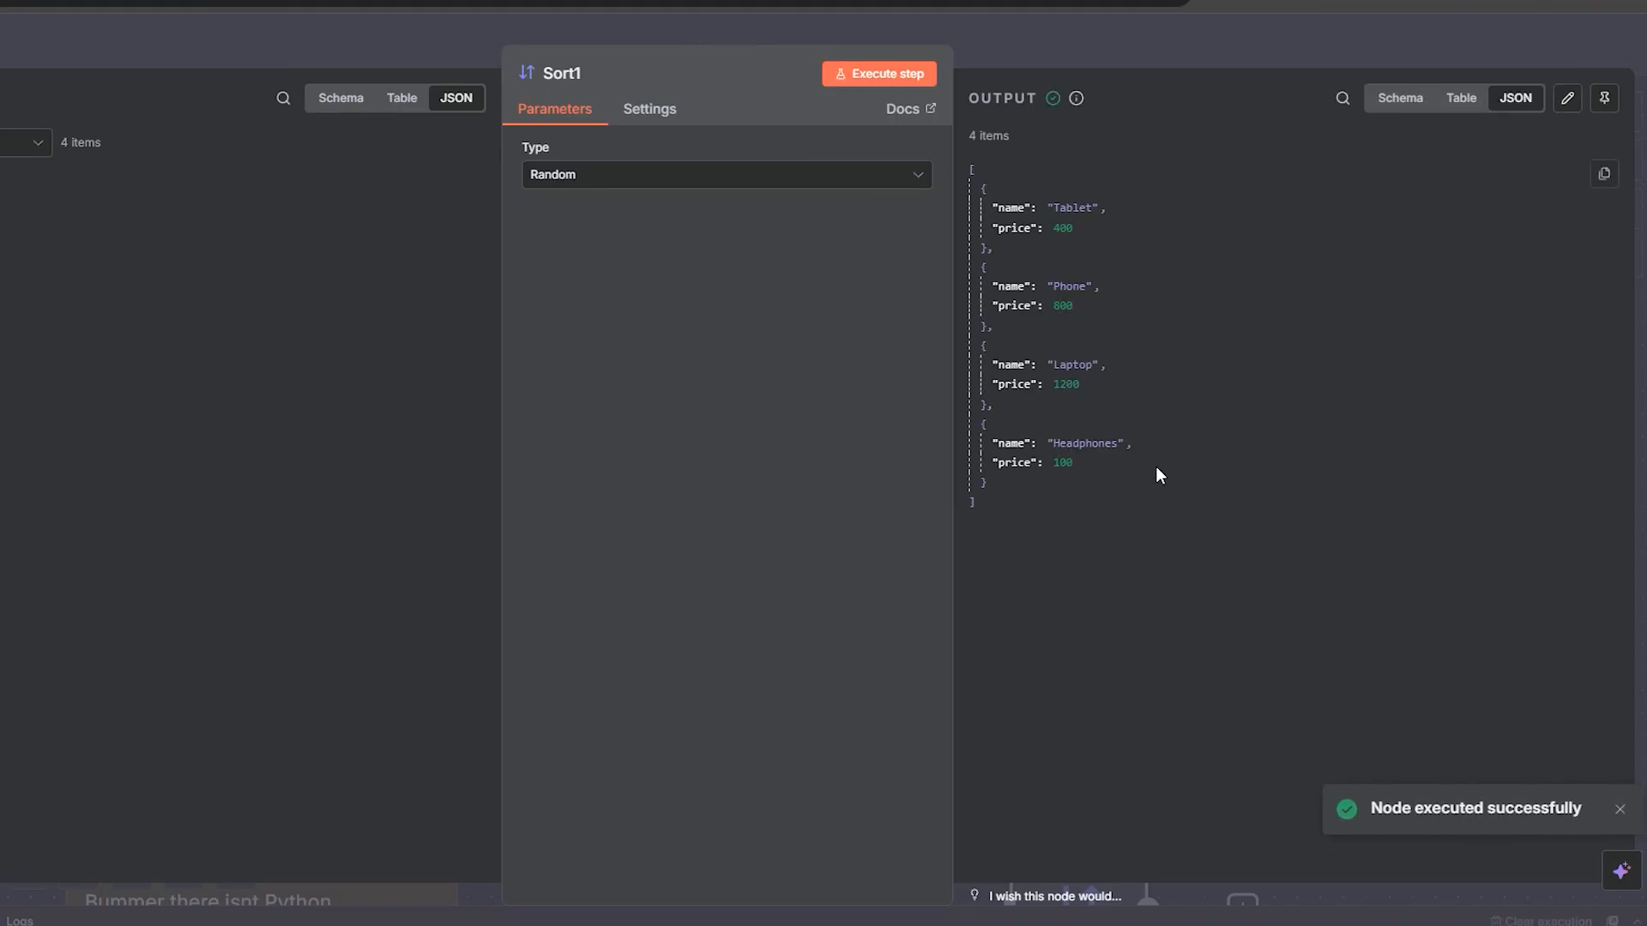
{"action": "left_click_drag", "start_coordinate": [1155, 506], "coordinate": [965, 231]}
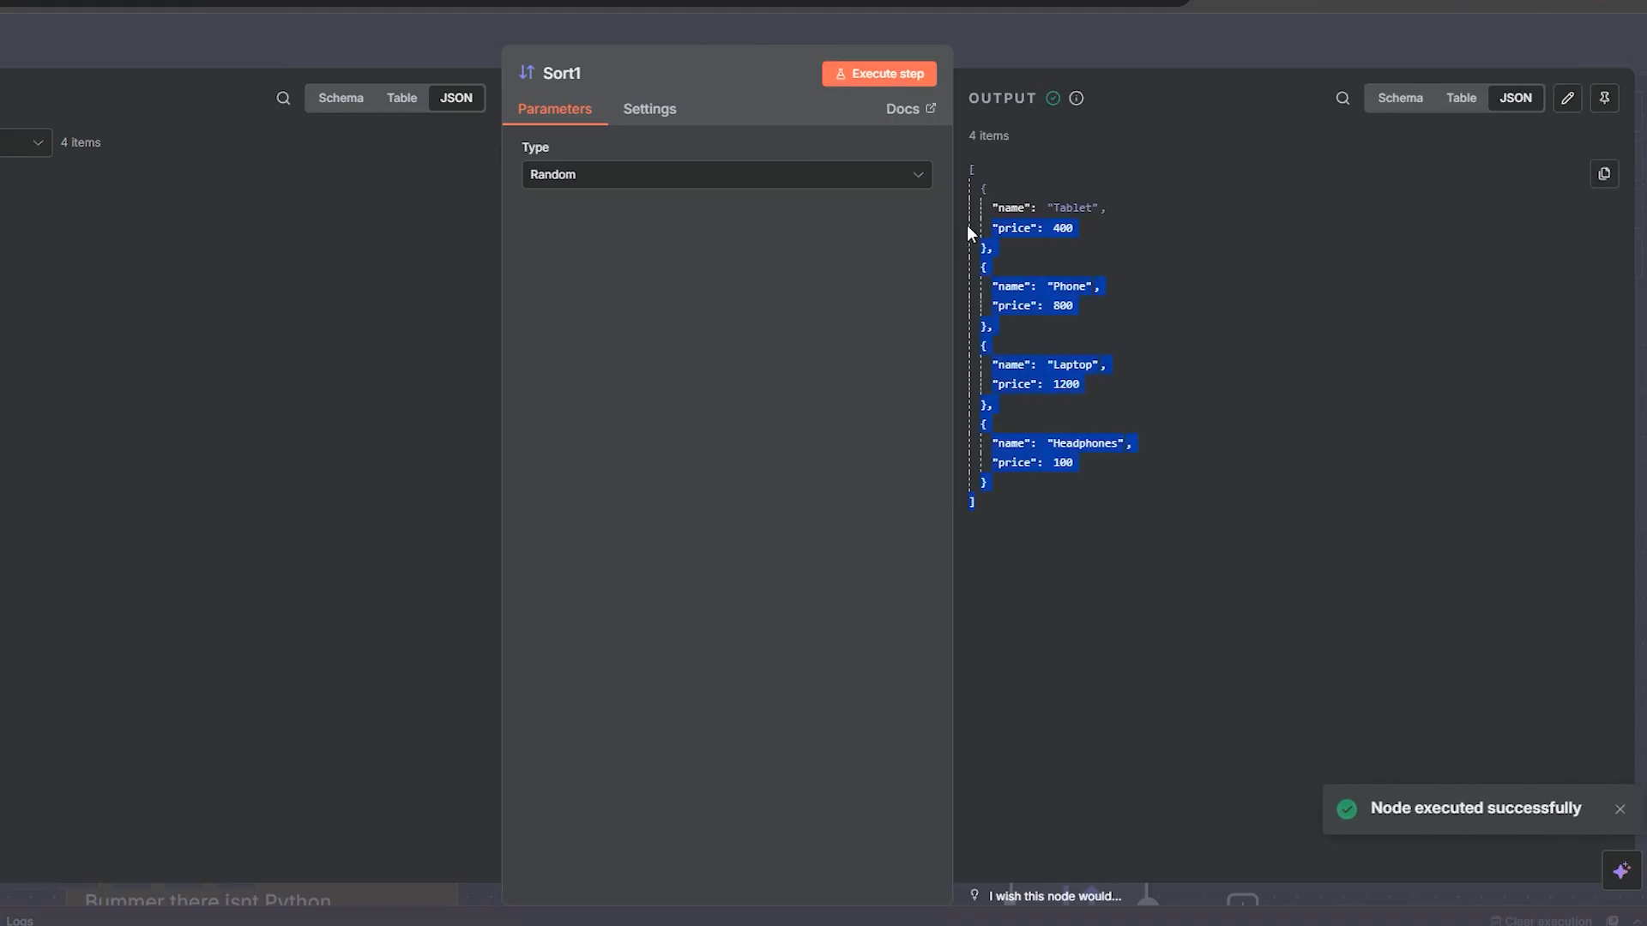
{"action": "left_click", "coordinate": [1133, 656]}
{"action": "left_click", "coordinate": [878, 79]}
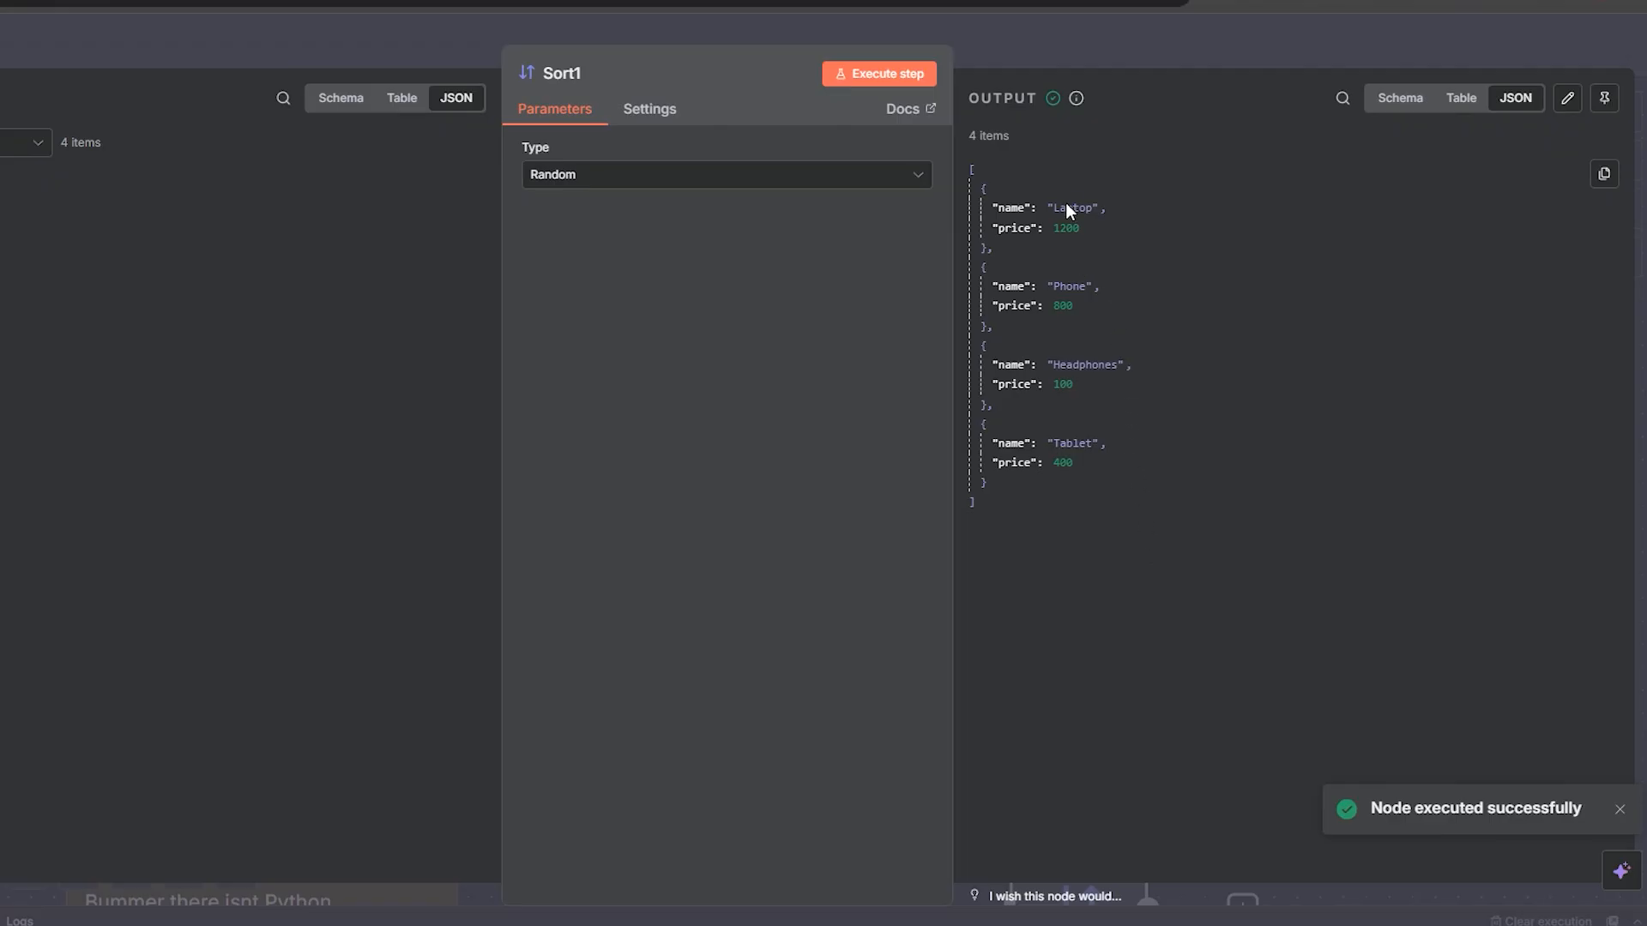
{"action": "left_click", "coordinate": [878, 79]}
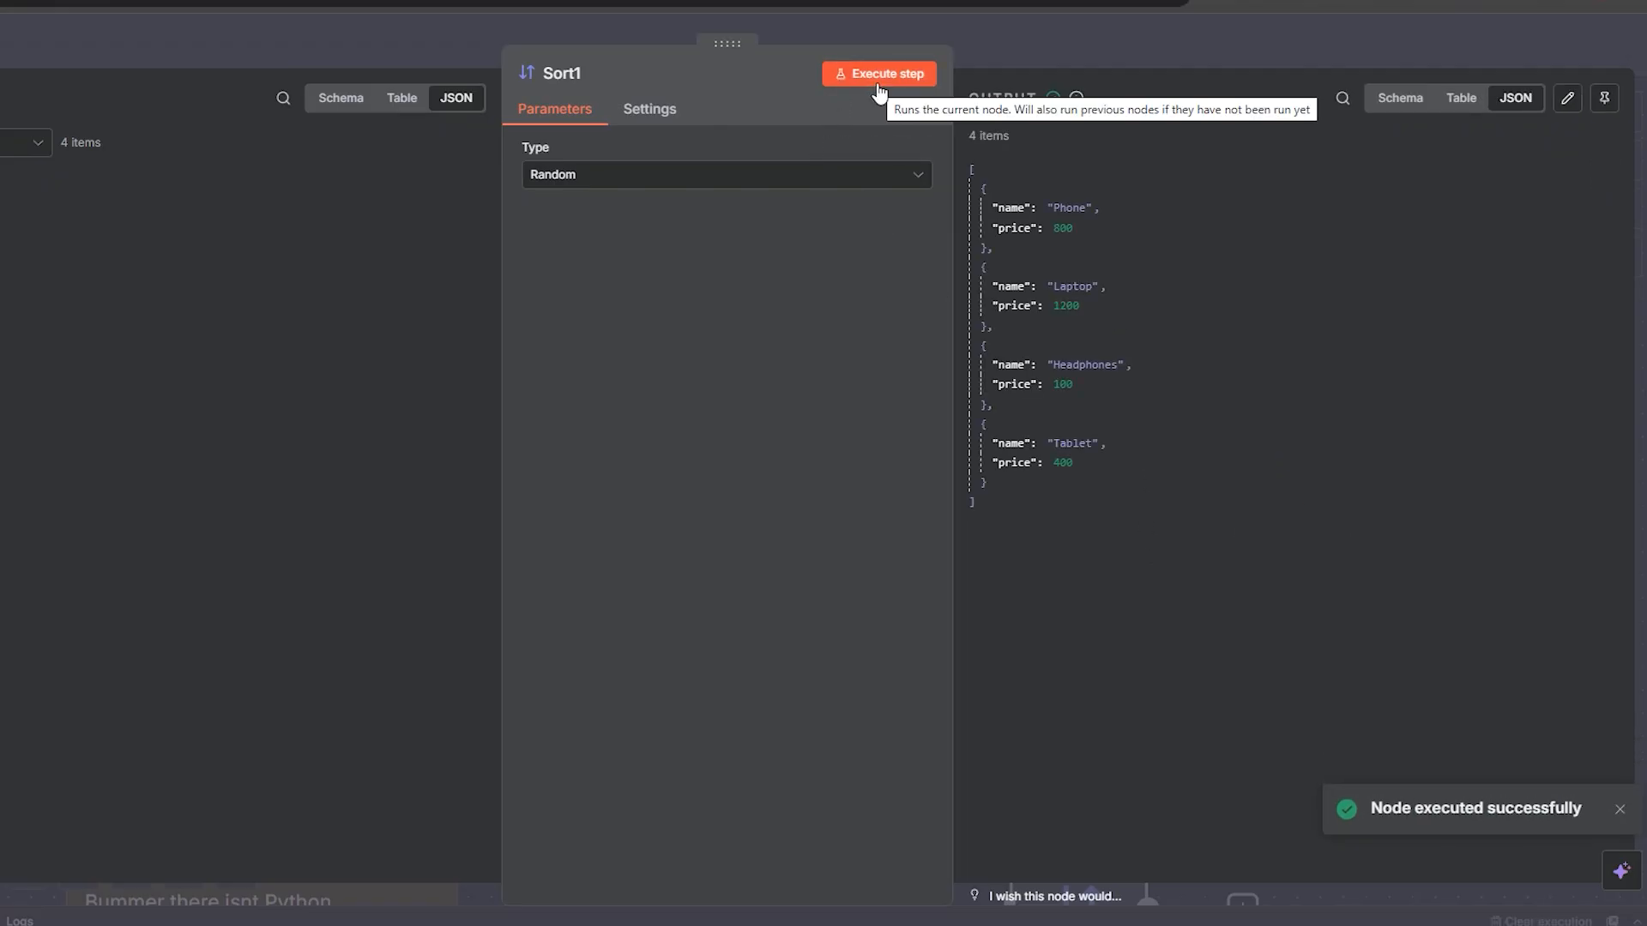
Step: Run the Random sort in Sort1 three more times to compare the product order, and close the node
{"action": "left_click", "coordinate": [877, 83]}
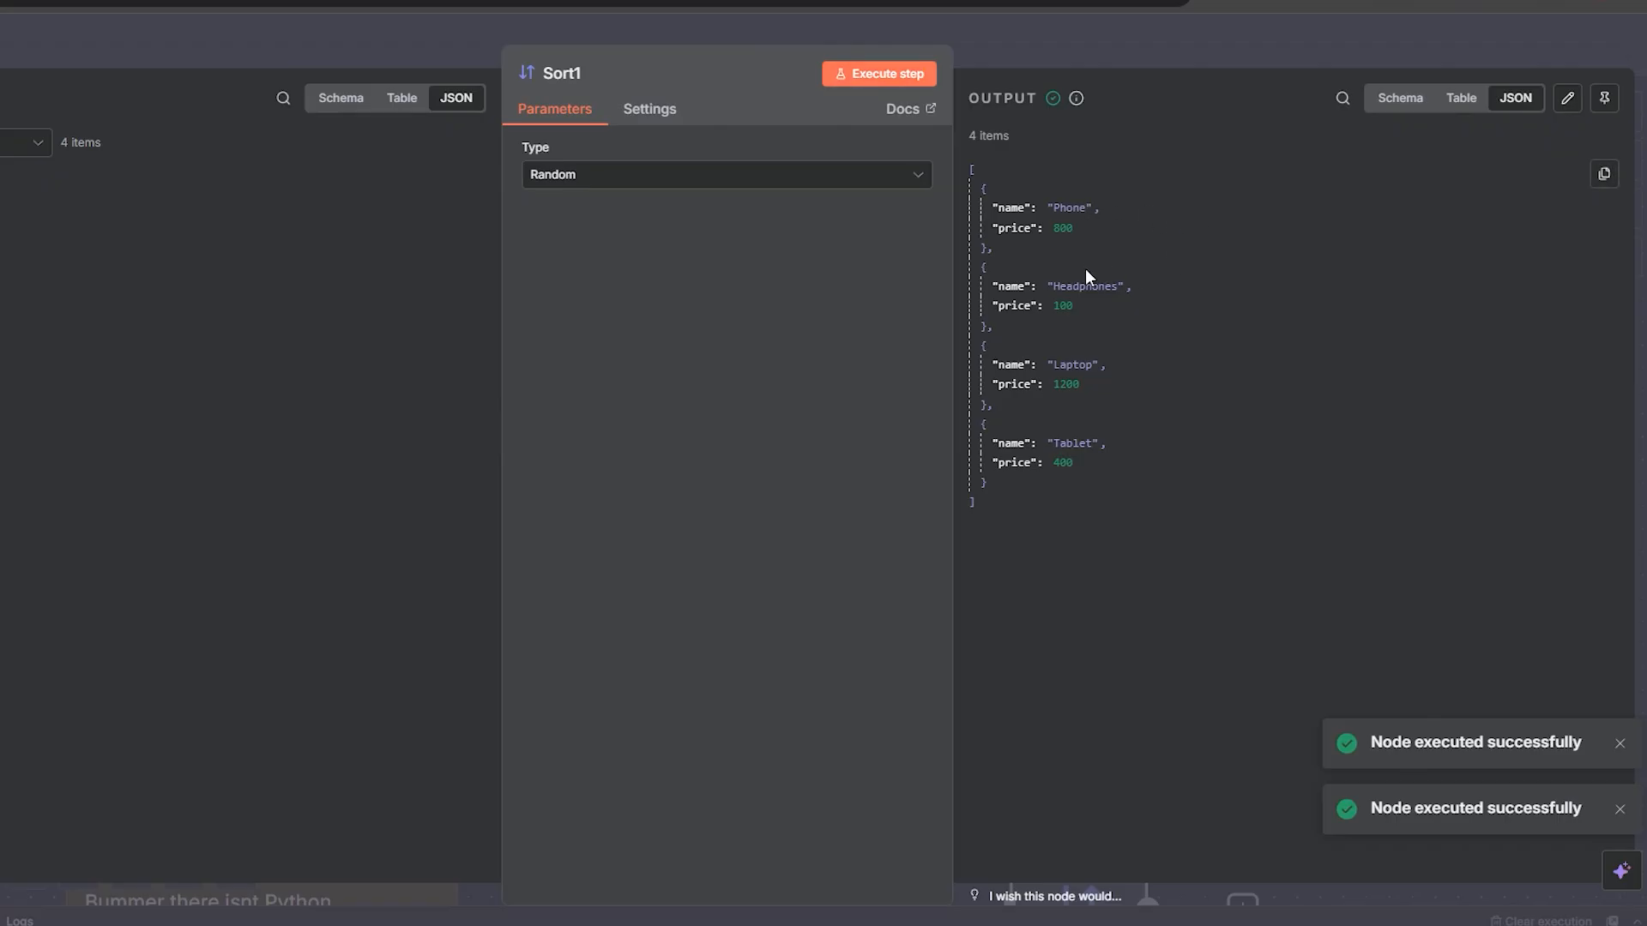
{"action": "left_click", "coordinate": [888, 79]}
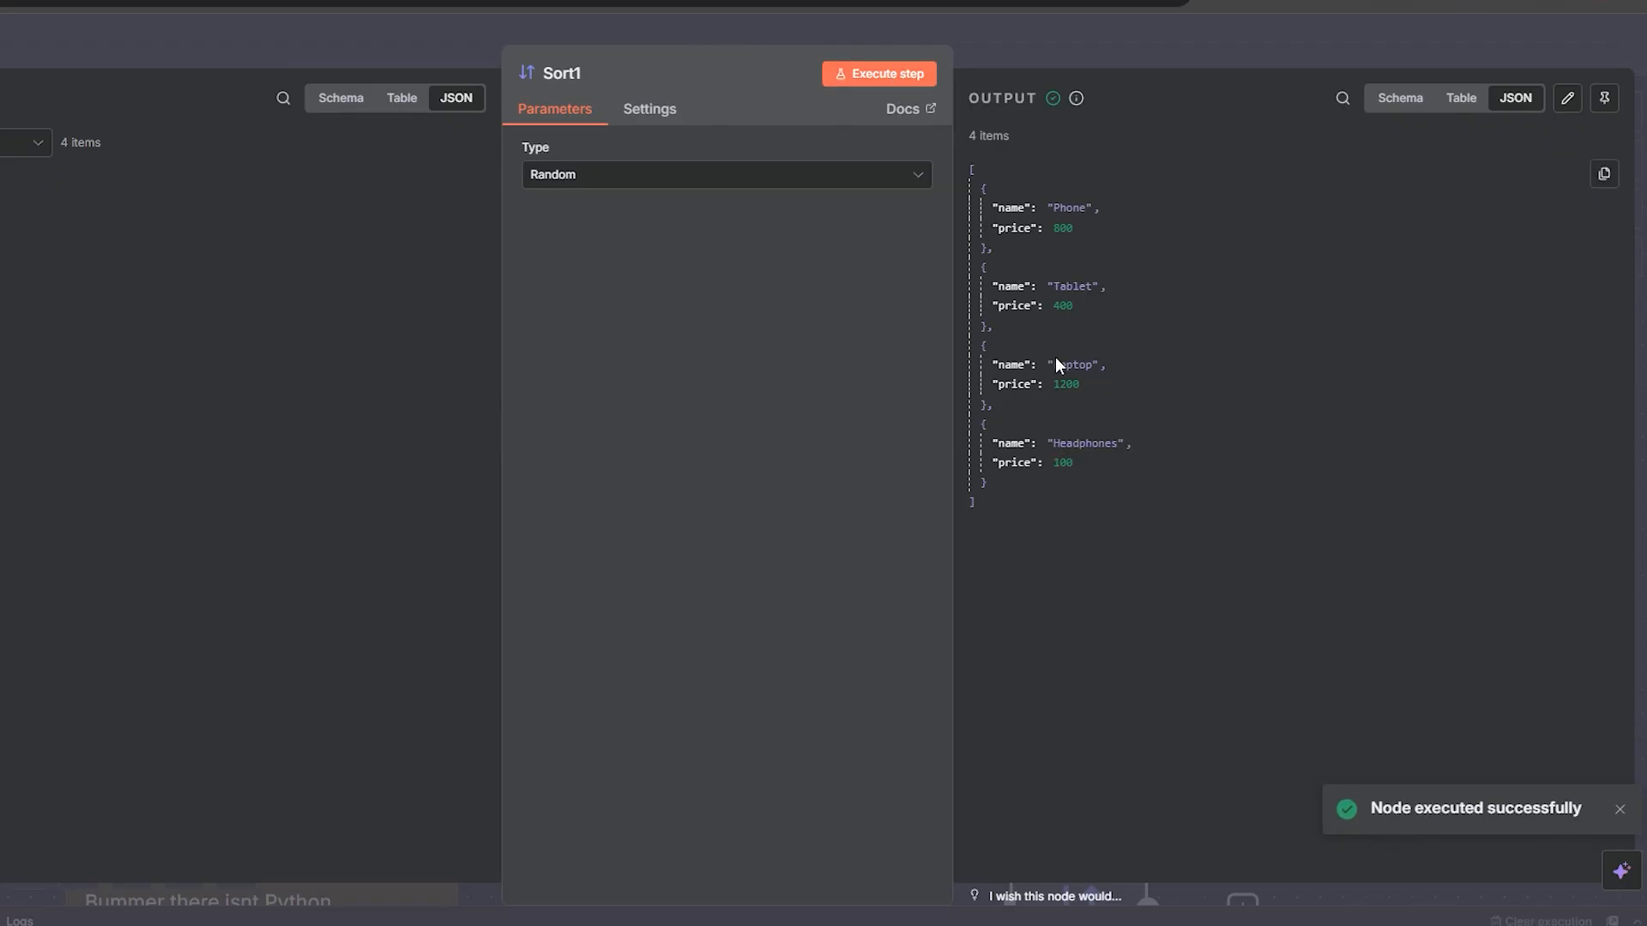
{"action": "left_click", "coordinate": [887, 79]}
{"action": "left_click", "coordinate": [1015, 58]}
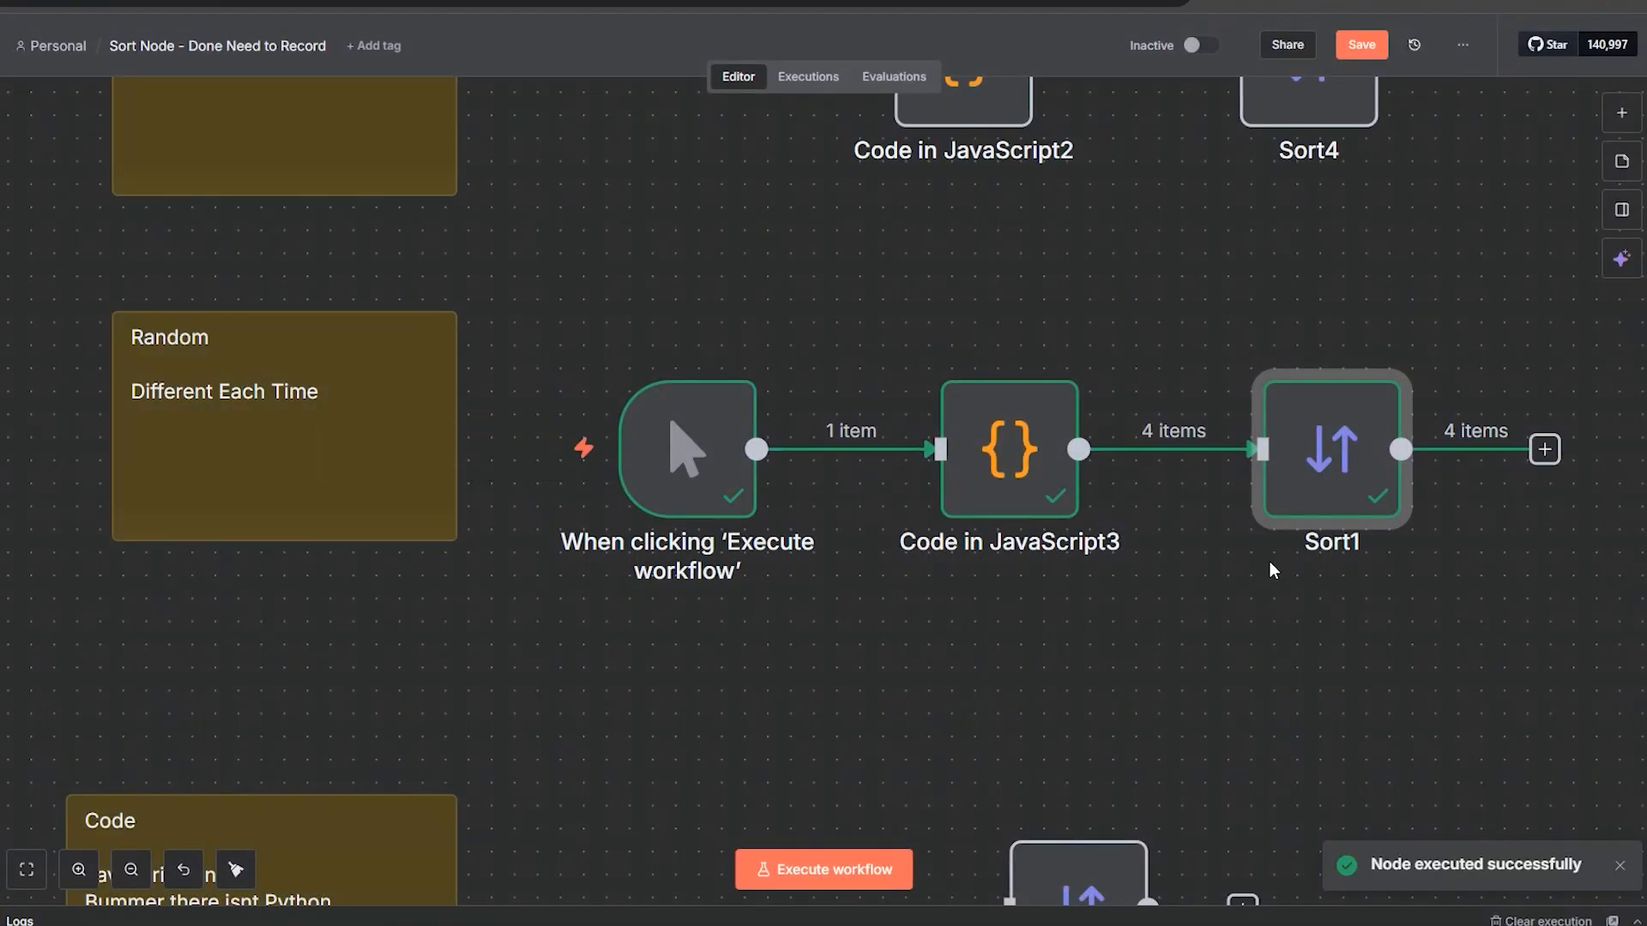
Step: Disconnect the manual trigger from Code in JavaScript3, move it to the Code row, and connect it to Sort2
{"action": "scroll", "coordinate": [1315, 604], "scroll_direction": "down", "scroll_amount": 1}
{"action": "scroll", "coordinate": [1314, 603], "scroll_direction": "right", "scroll_amount": 1}
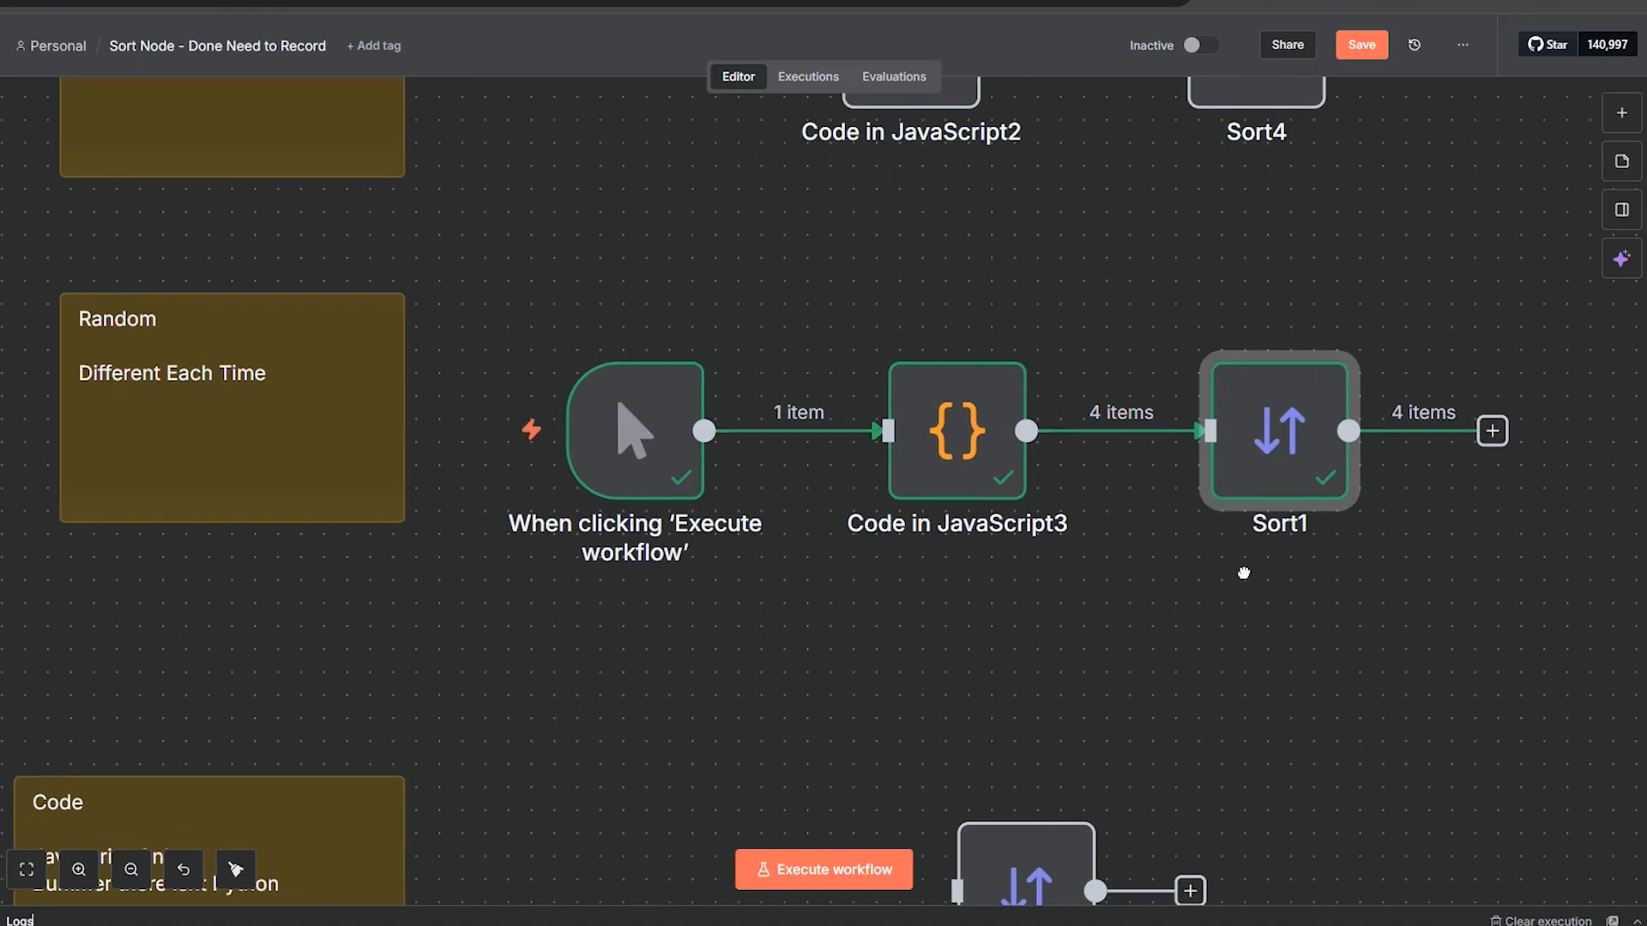
{"action": "left_click_drag", "start_coordinate": [1210, 578], "coordinate": [1046, 656]}
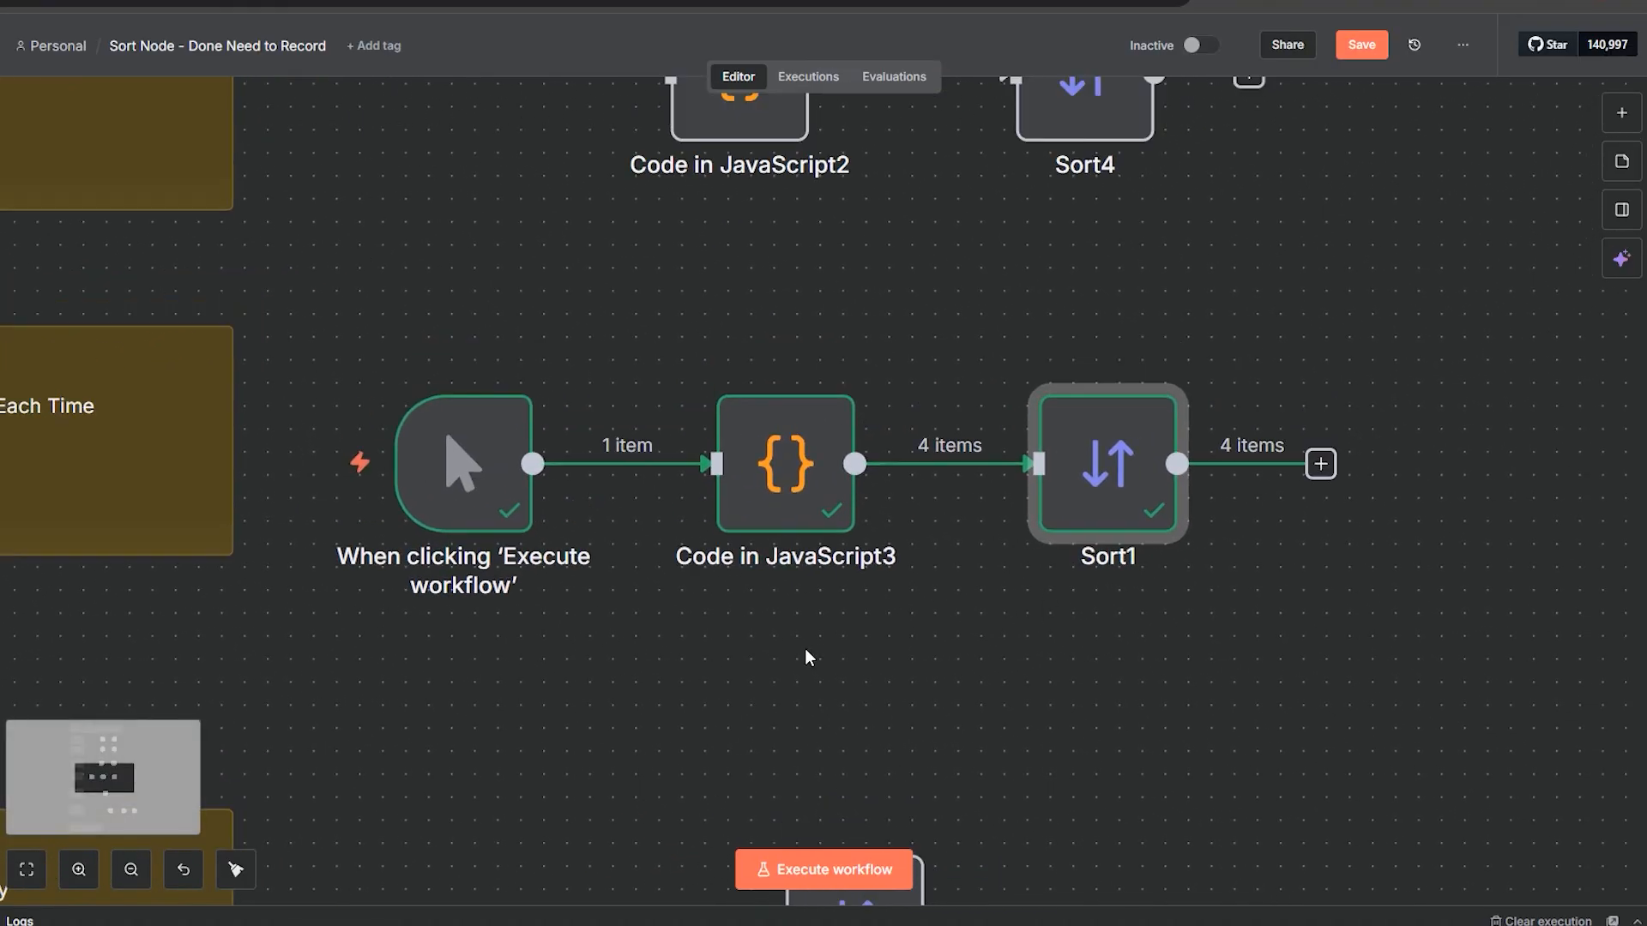
{"action": "left_click_drag", "start_coordinate": [918, 278], "coordinate": [1297, 474]}
{"action": "left_click_drag", "start_coordinate": [741, 384], "coordinate": [785, 647]}
{"action": "scroll", "coordinate": [776, 594], "scroll_direction": "down", "scroll_amount": 6}
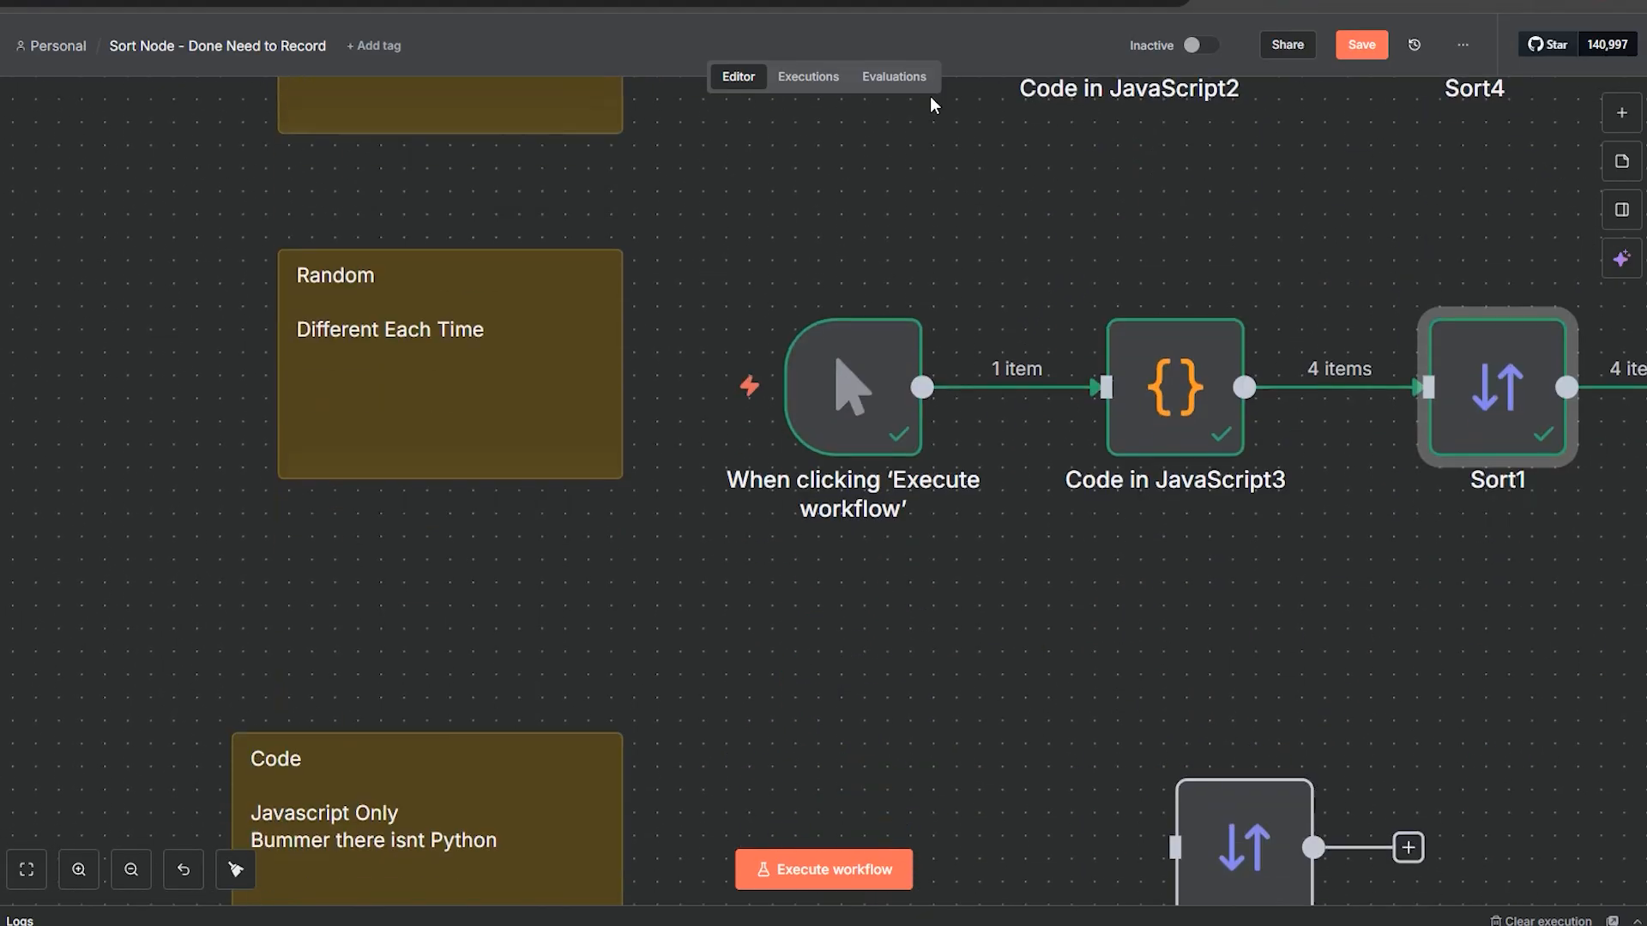
{"action": "scroll", "coordinate": [1028, 659], "scroll_direction": "down", "scroll_amount": 2}
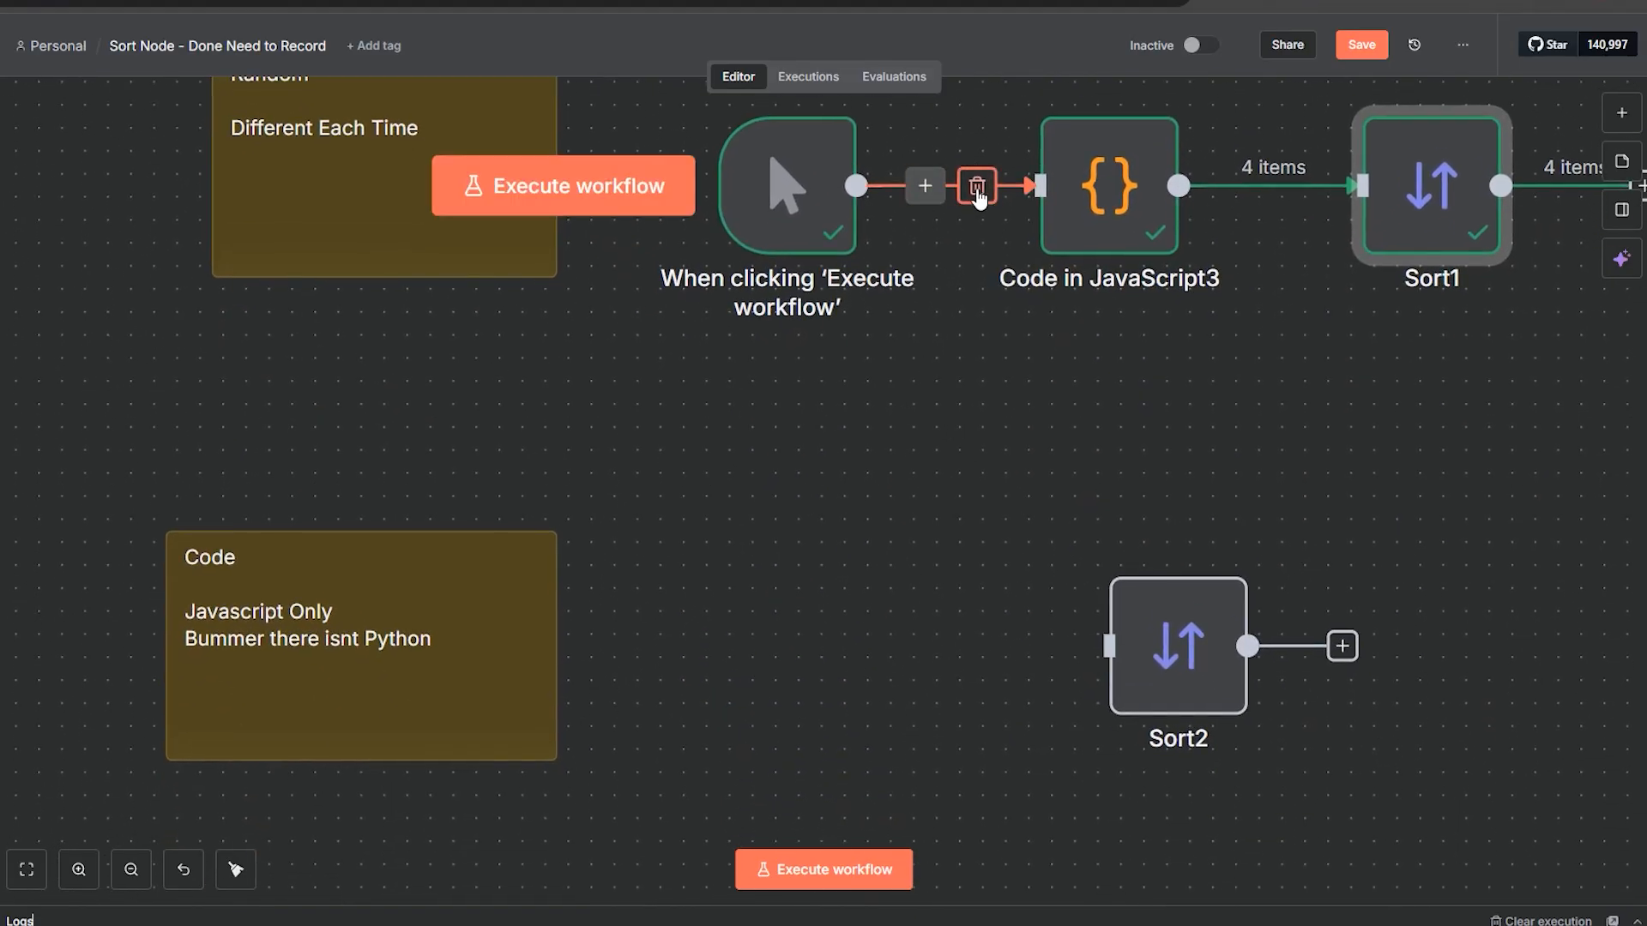
{"action": "left_click", "coordinate": [976, 189]}
{"action": "left_click_drag", "start_coordinate": [789, 193], "coordinate": [811, 653]}
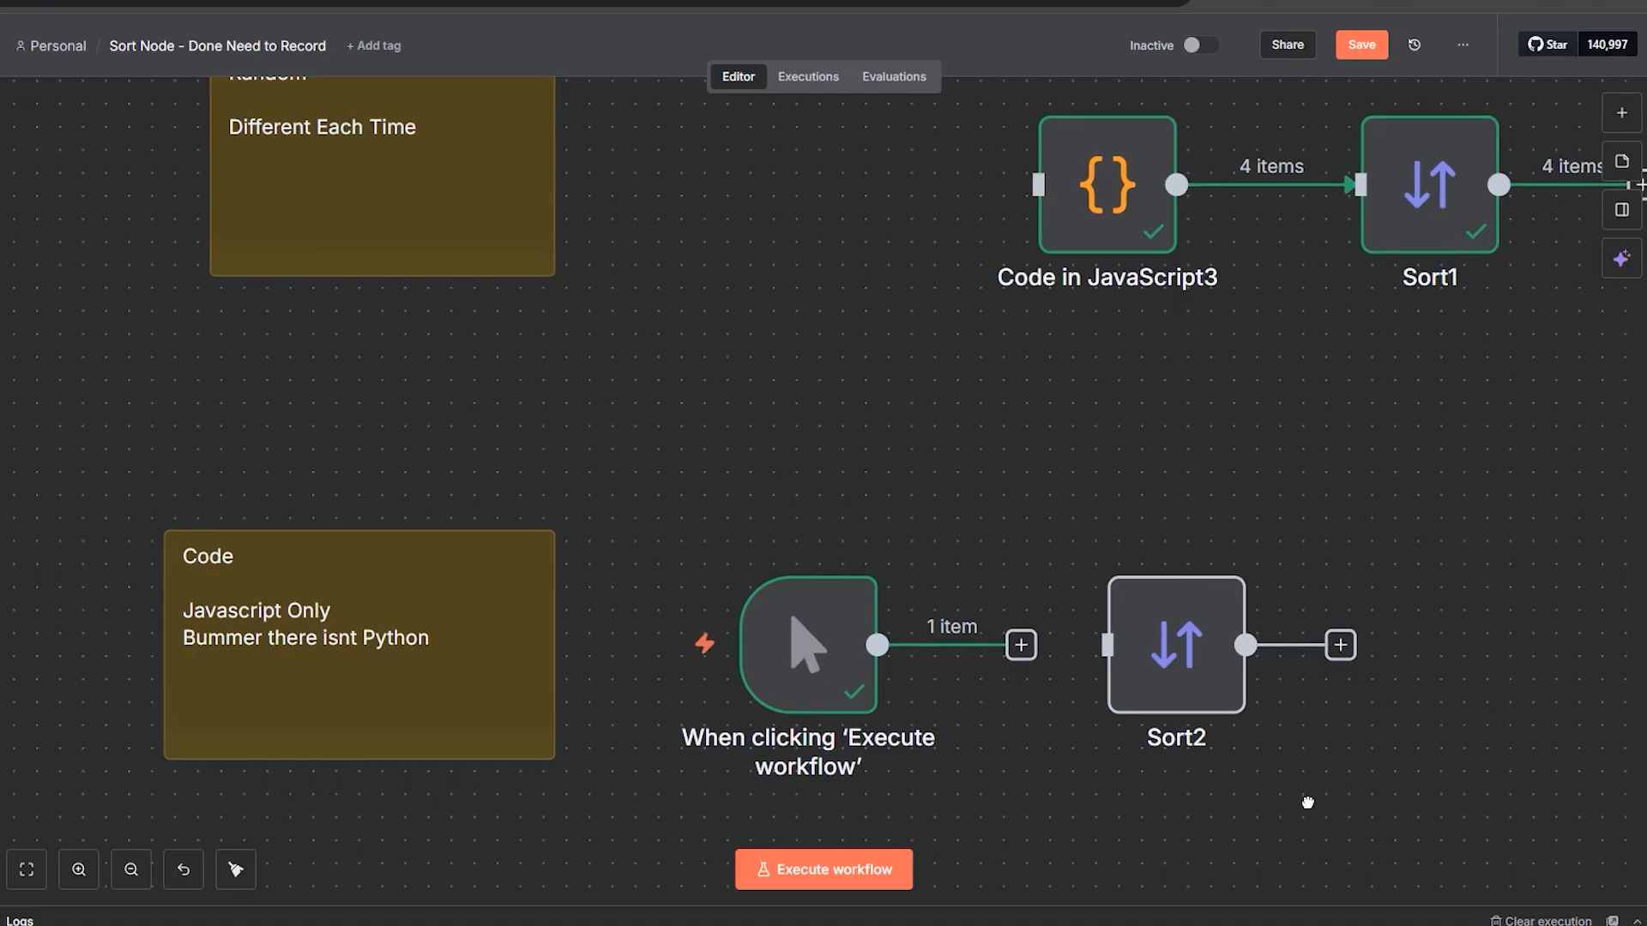
{"action": "scroll", "coordinate": [1075, 715], "scroll_direction": "right", "scroll_amount": 5}
{"action": "scroll", "coordinate": [1248, 772], "scroll_direction": "down", "scroll_amount": 3}
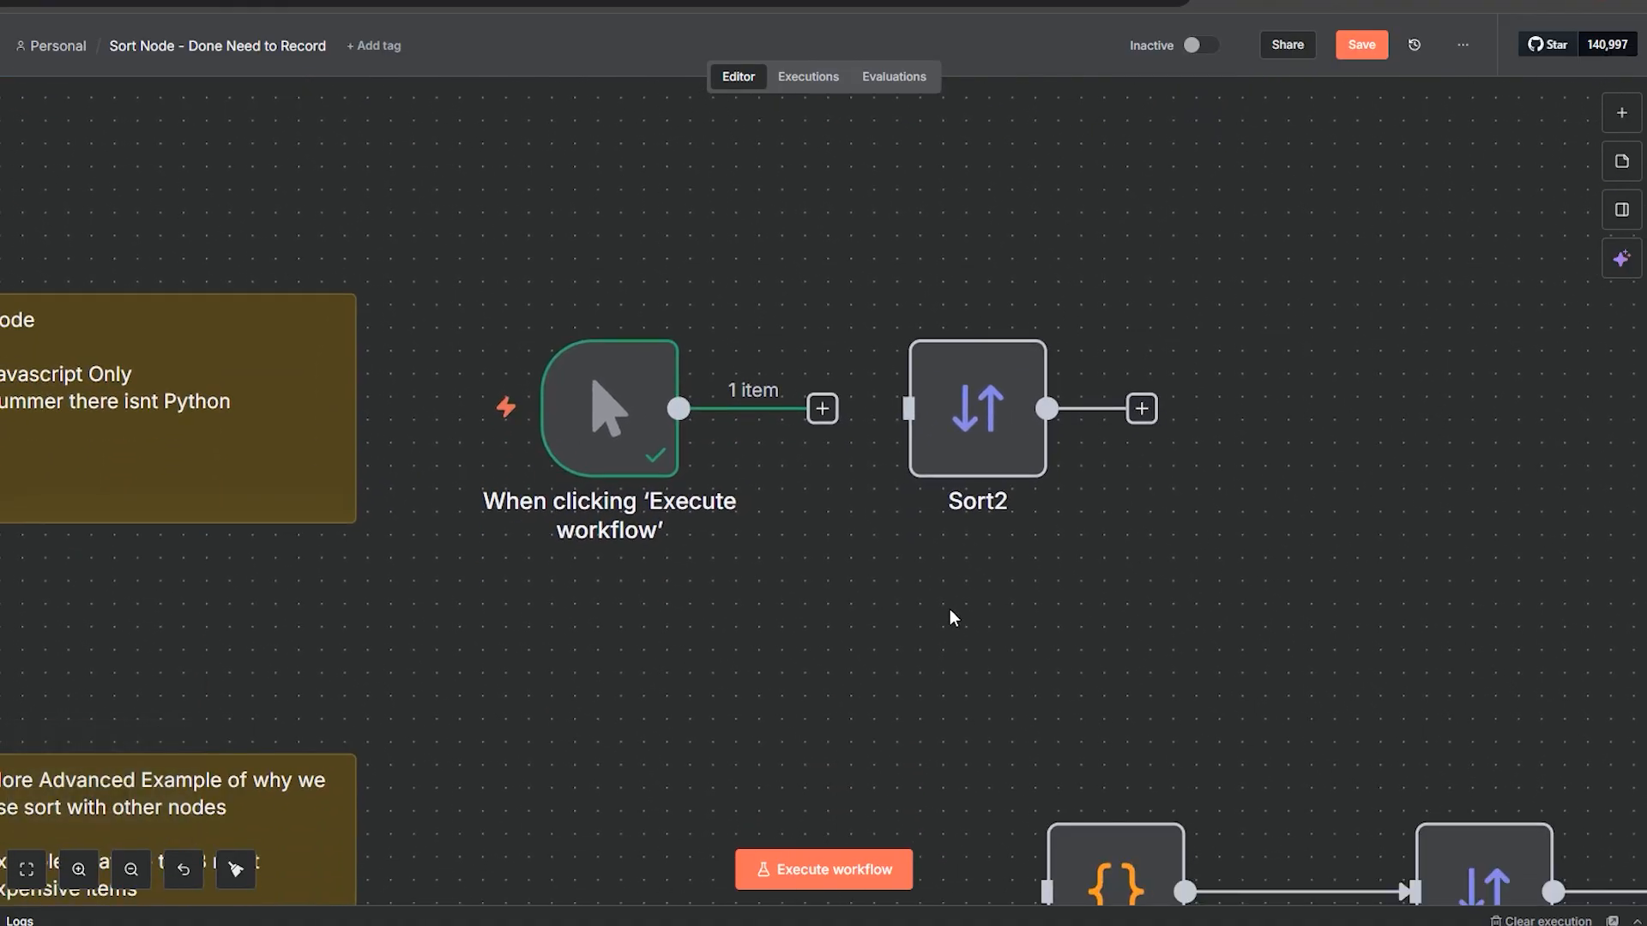
{"action": "scroll", "coordinate": [943, 429], "scroll_direction": "left", "scroll_amount": 1}
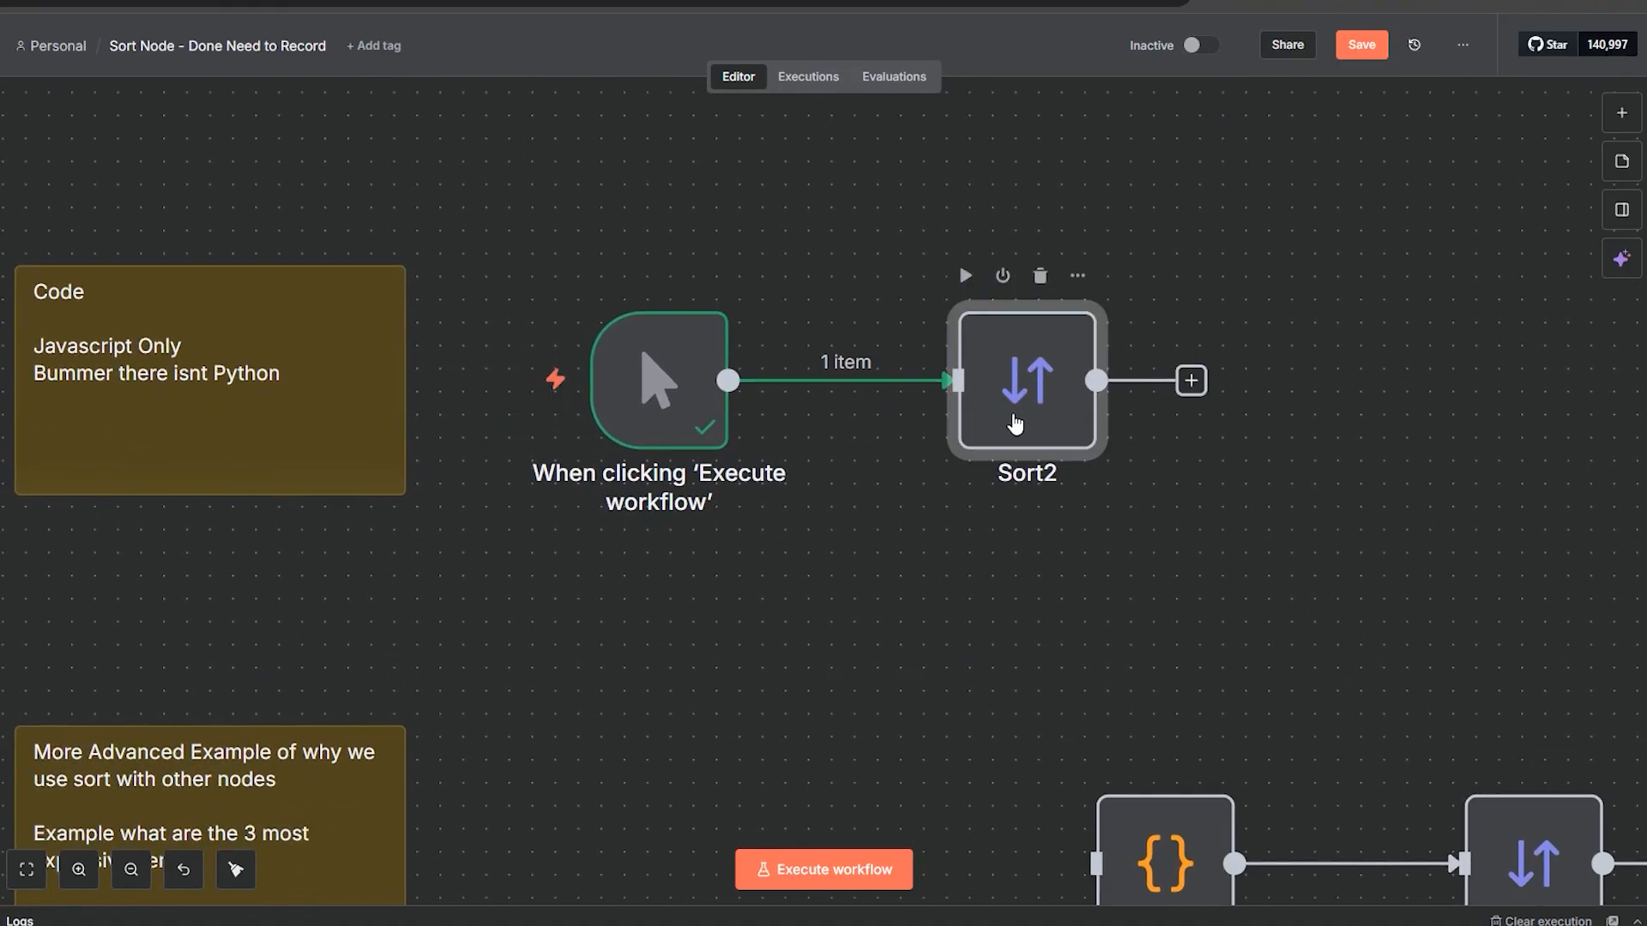
Step: Open Sort2, examine its Code sort type and the default comparison script, and close the node
{"action": "double_click", "coordinate": [1014, 407]}
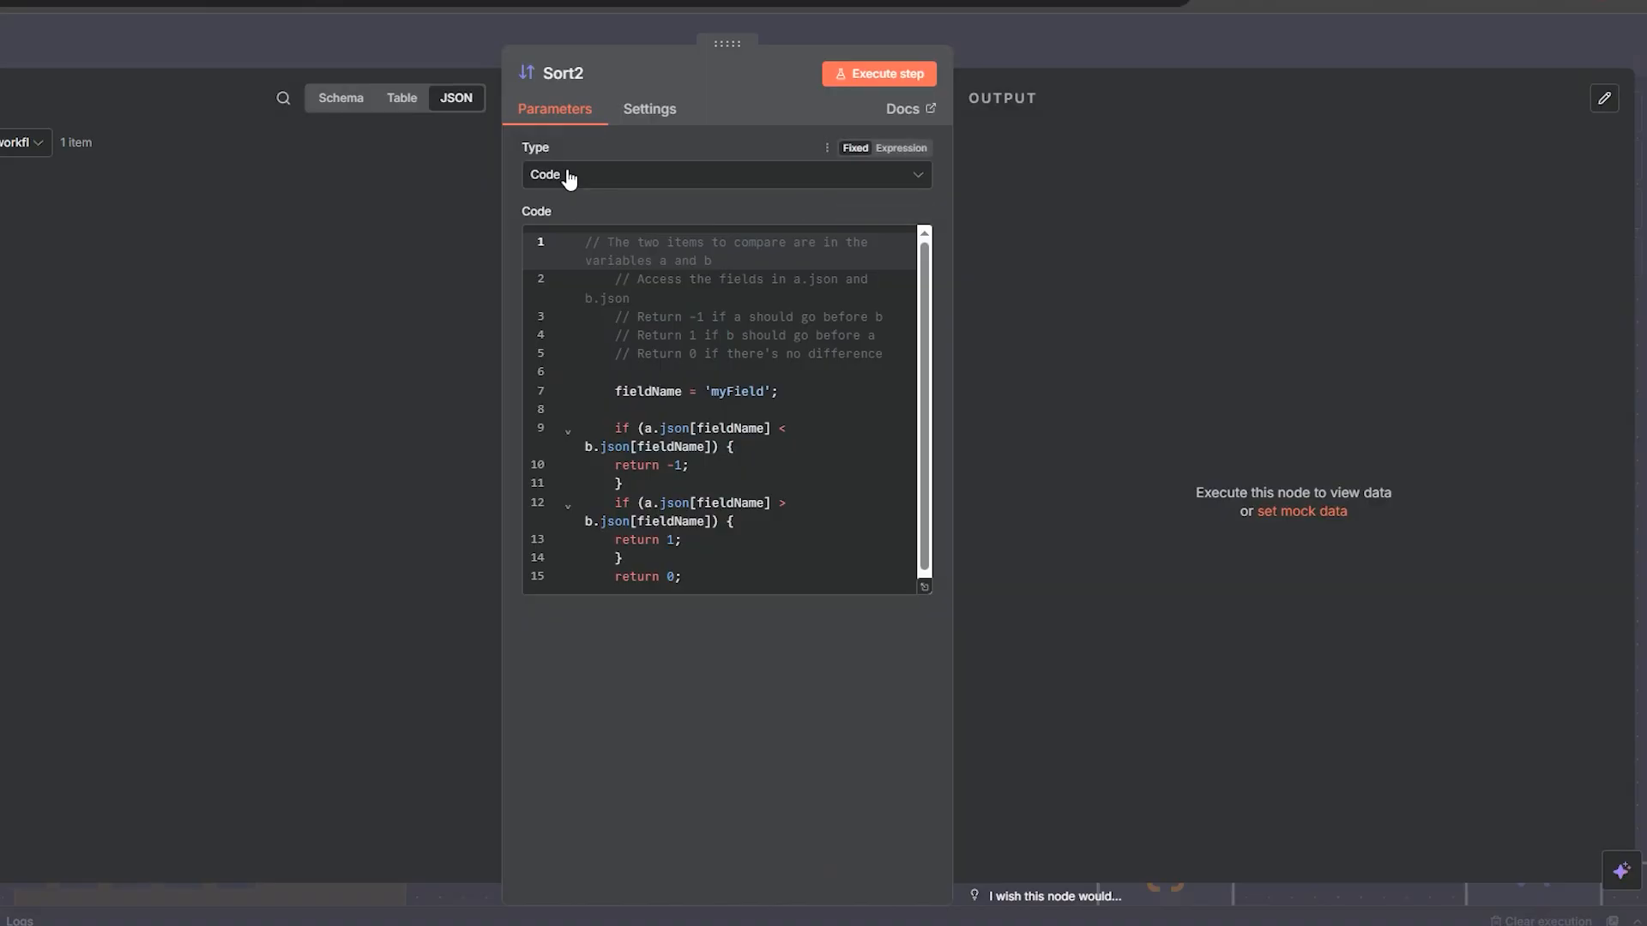
{"action": "left_click", "coordinate": [562, 176]}
{"action": "left_click", "coordinate": [667, 465]}
{"action": "left_click_drag", "start_coordinate": [745, 567], "coordinate": [554, 238]}
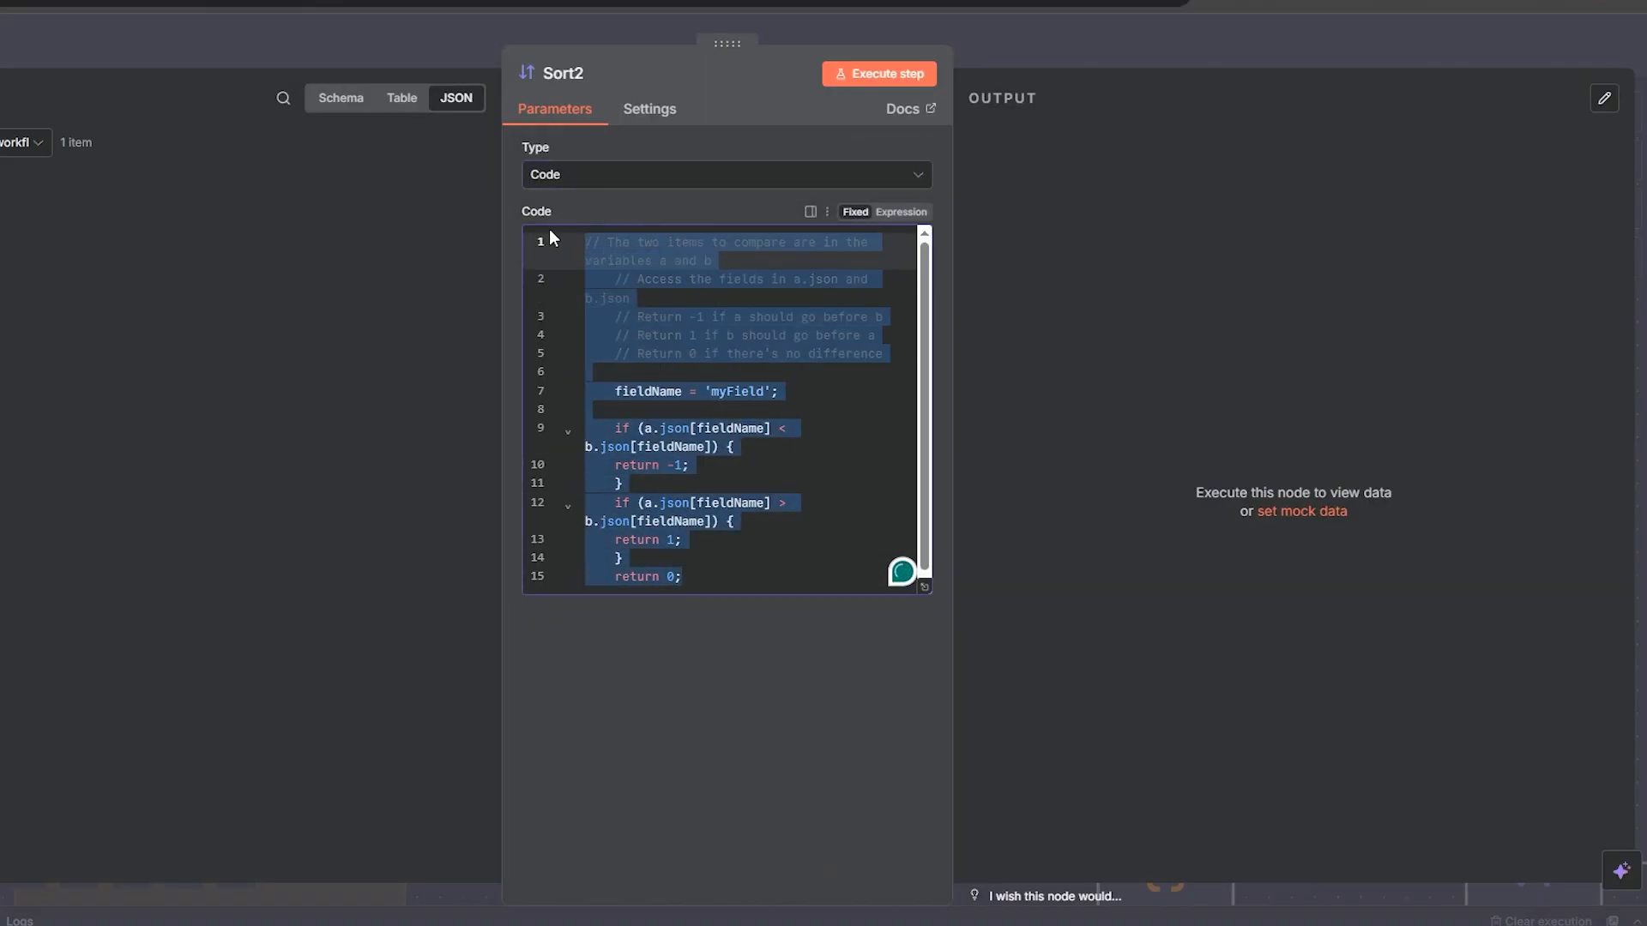
{"action": "left_click", "coordinate": [762, 452]}
{"action": "left_click_drag", "start_coordinate": [739, 573], "coordinate": [582, 239]}
{"action": "left_click", "coordinate": [700, 487]}
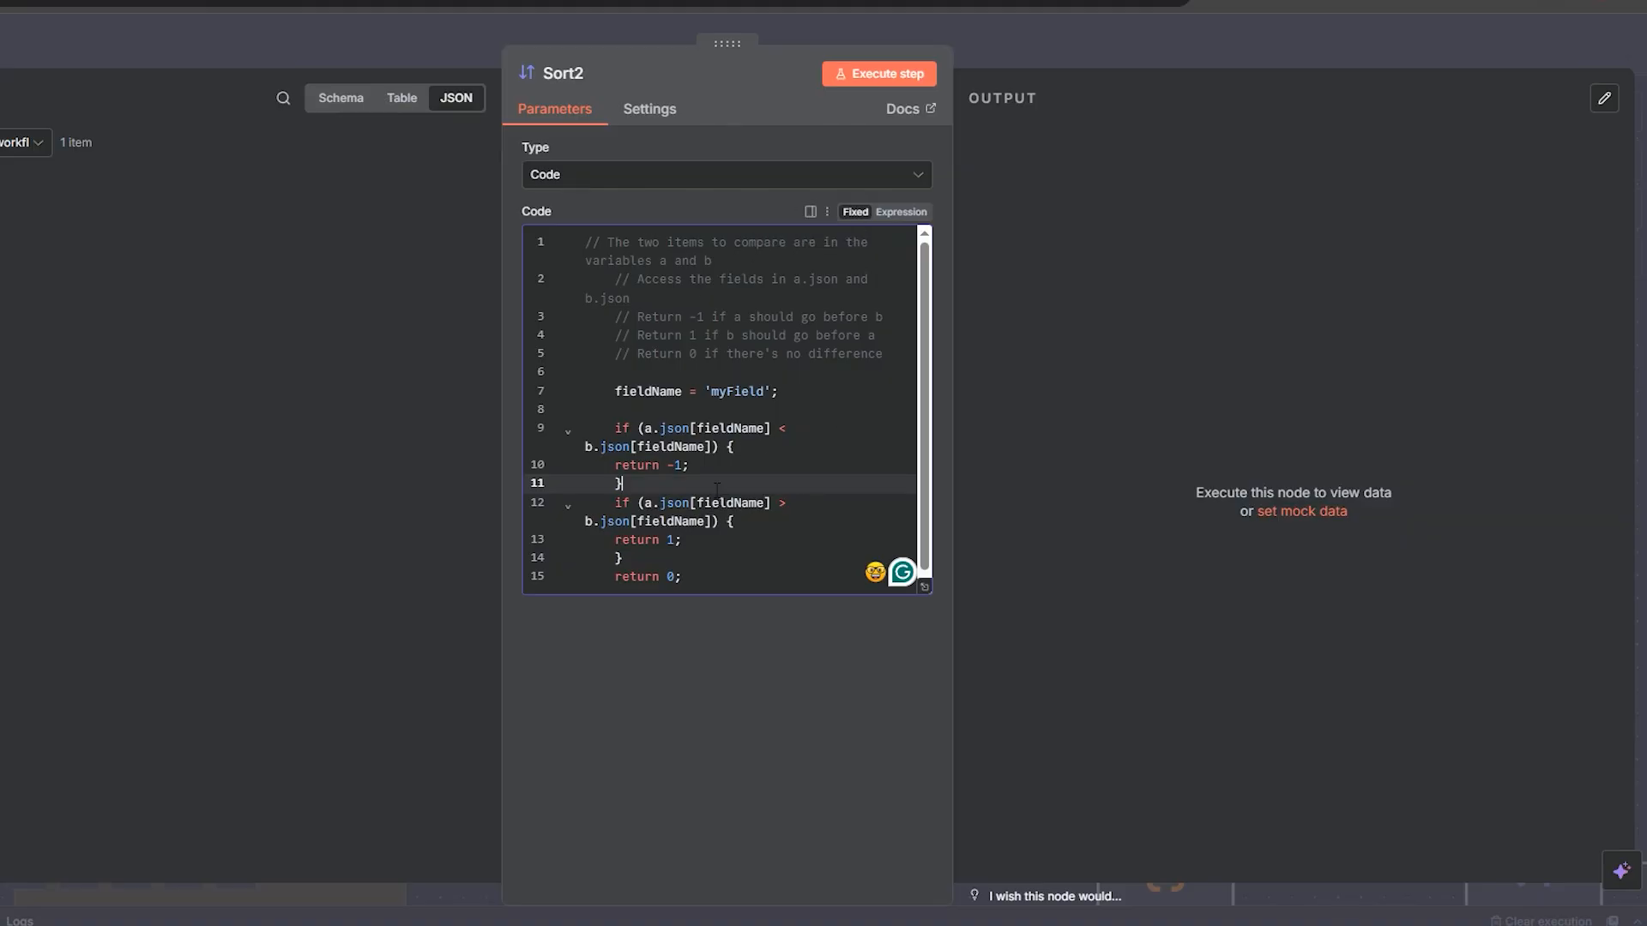
{"action": "left_click", "coordinate": [1048, 34]}
Step: Open Code in JavaScript3, check which languages it offers, and close the node
{"action": "scroll", "coordinate": [1236, 687], "scroll_direction": "up", "scroll_amount": 5}
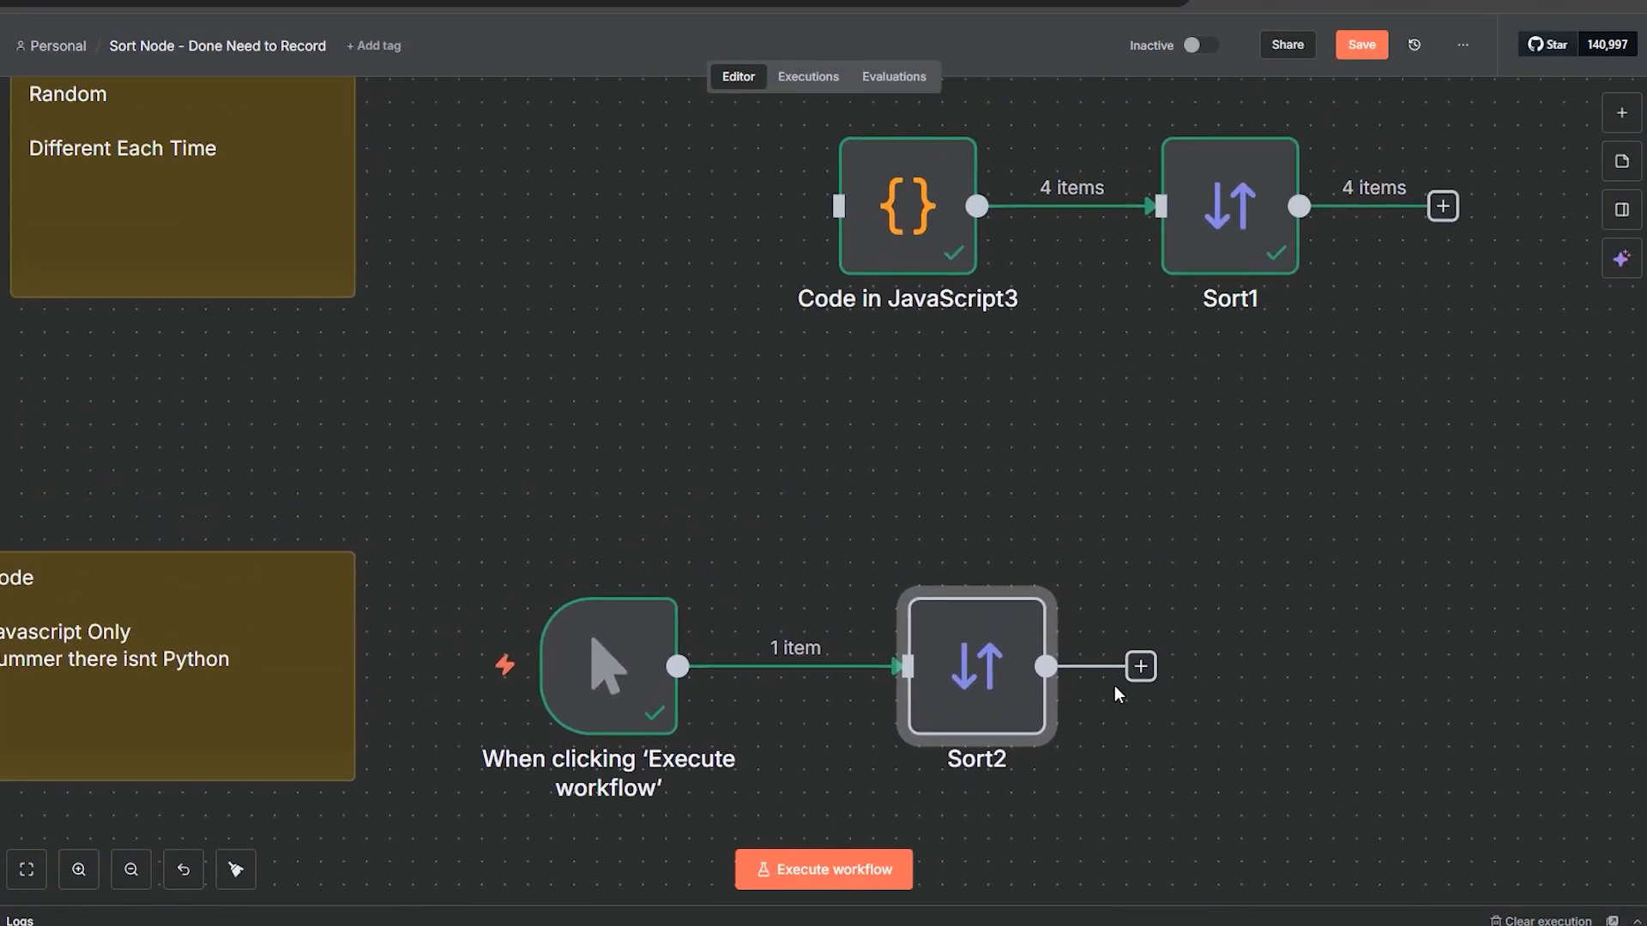
{"action": "double_click", "coordinate": [906, 268]}
{"action": "left_click", "coordinate": [438, 238]}
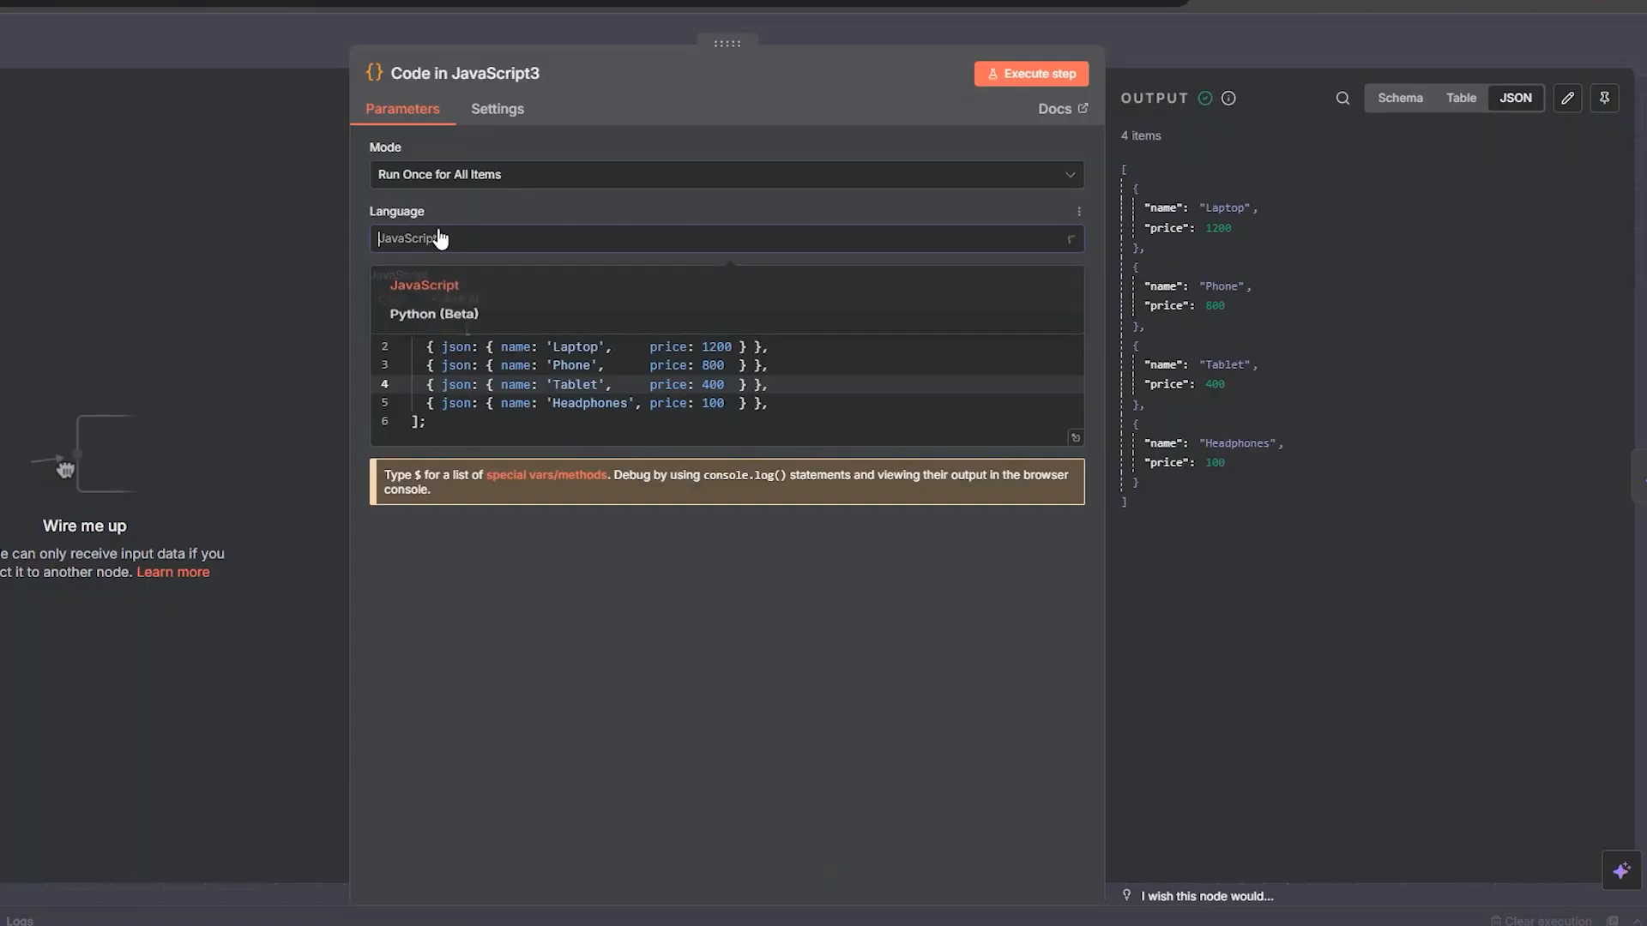
{"action": "left_click", "coordinate": [1322, 65]}
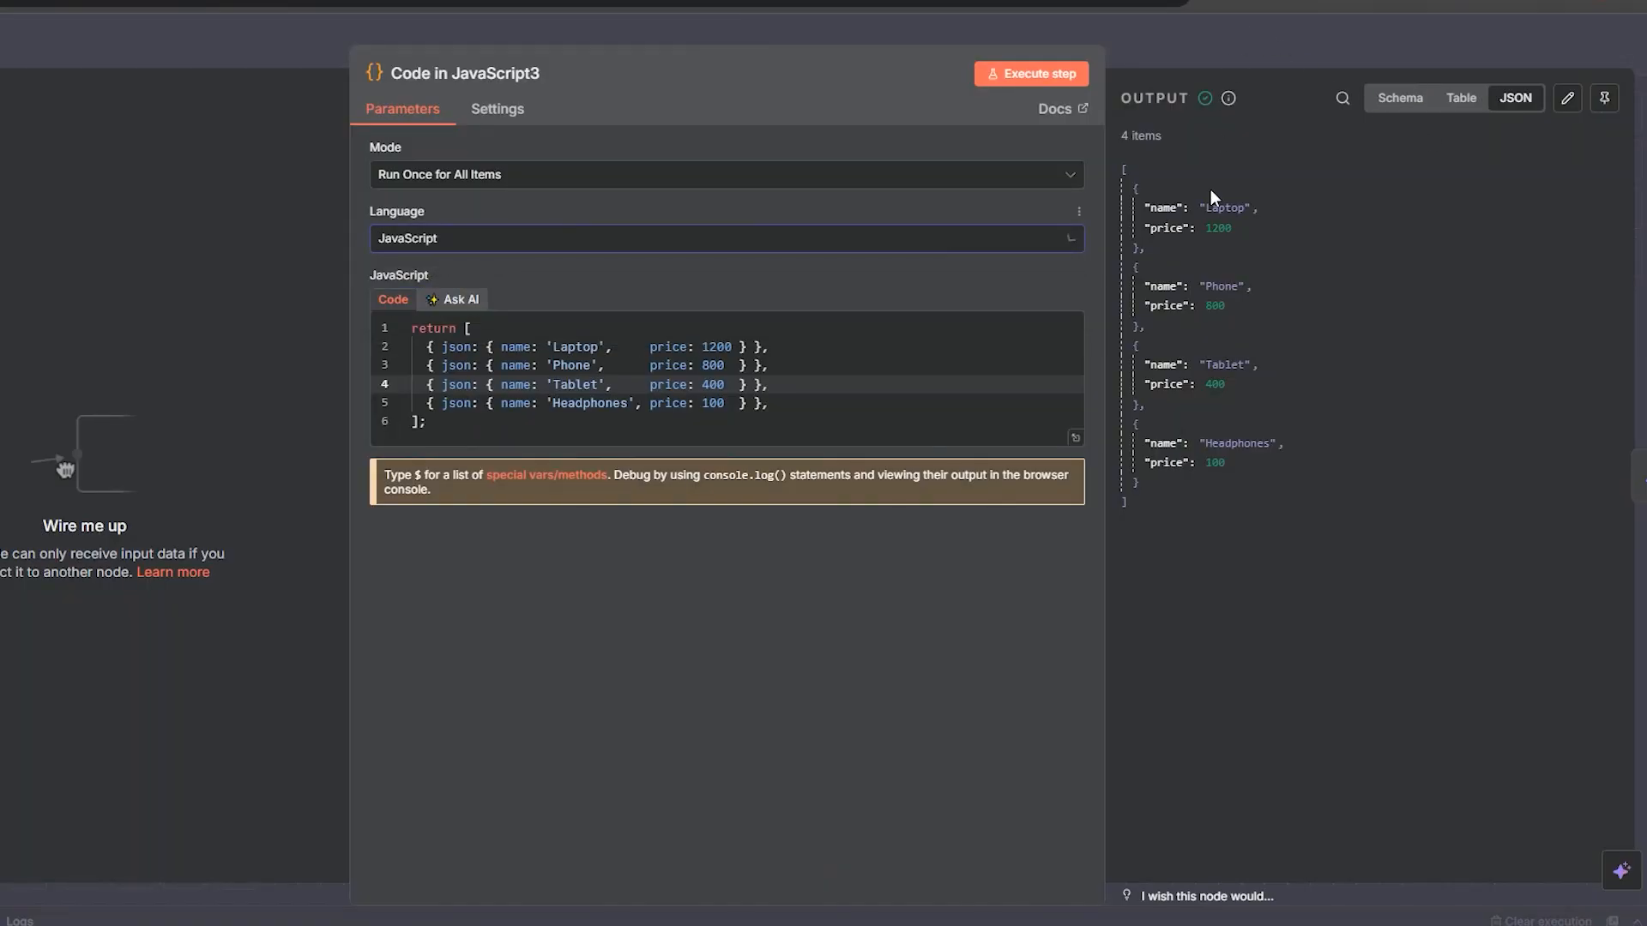
Step: Reopen Sort2 to check for a language choice under the Code type, review the whole script, and close it
{"action": "left_click", "coordinate": [1021, 697]}
{"action": "double_click", "coordinate": [1021, 698]}
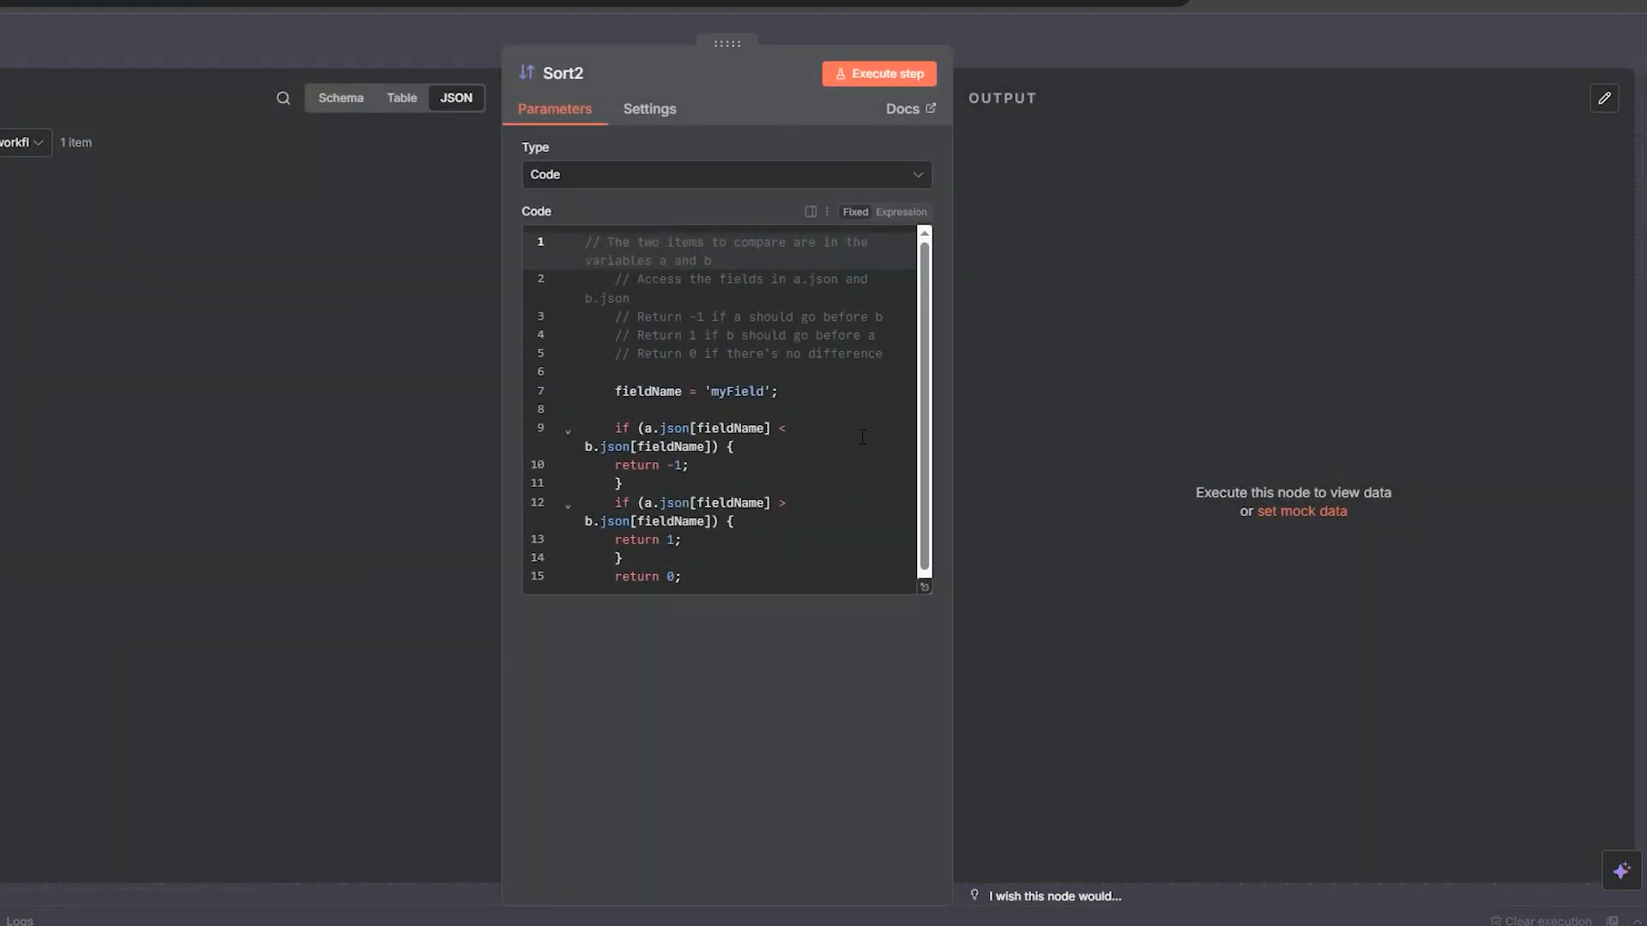
{"action": "left_click", "coordinate": [598, 174]}
{"action": "left_click", "coordinate": [847, 189]}
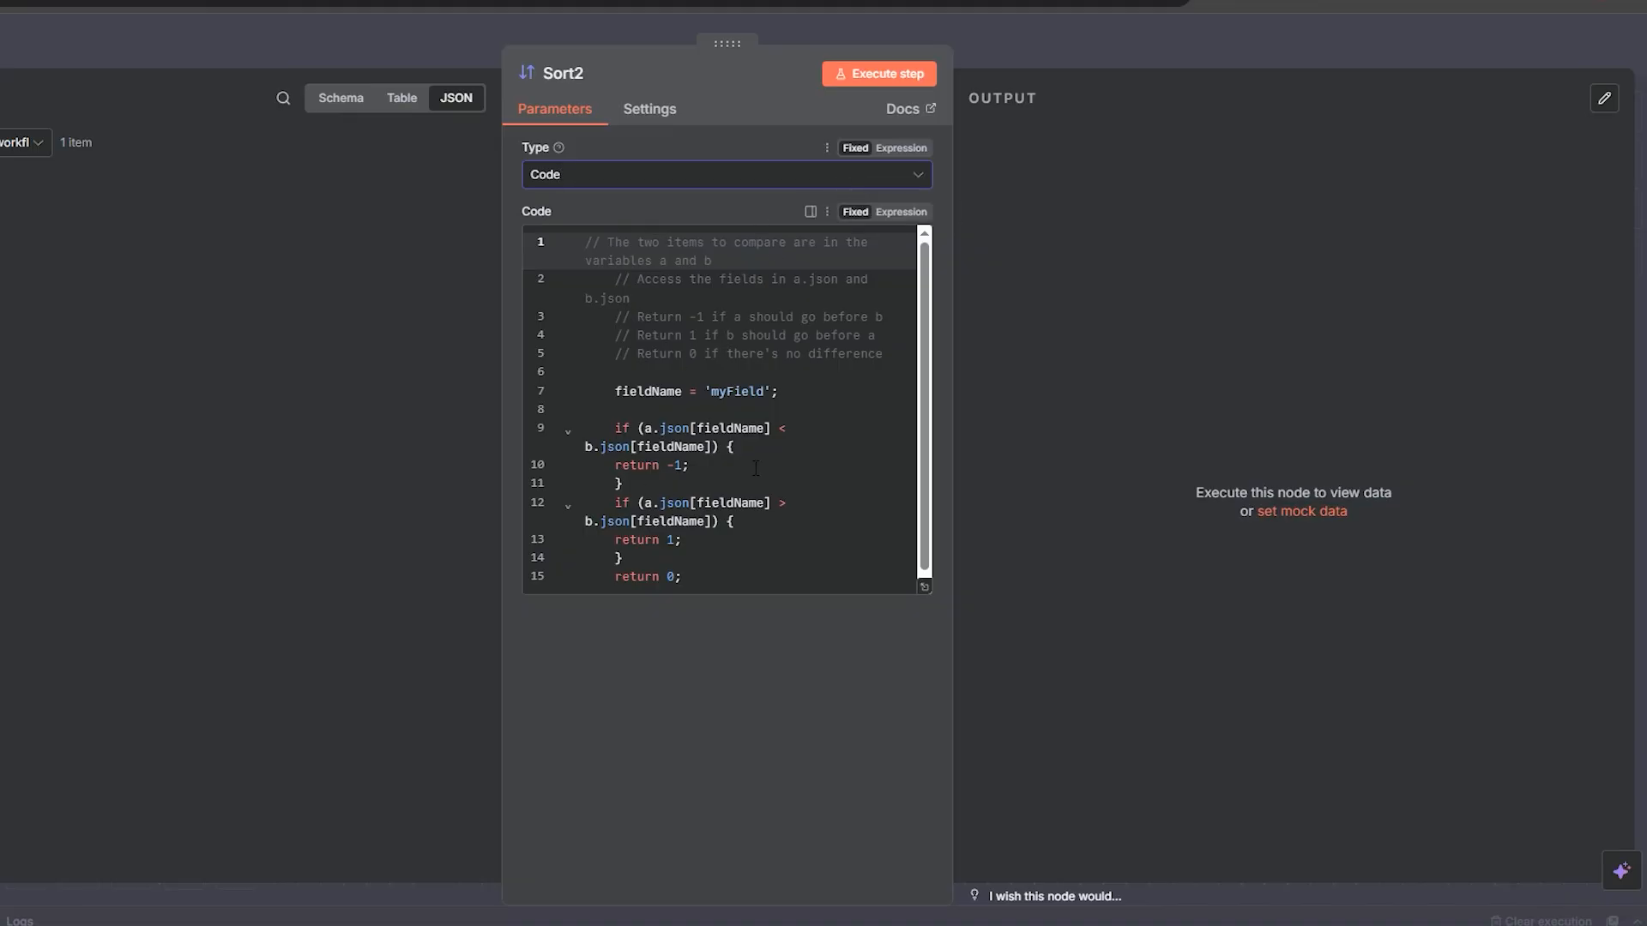
{"action": "left_click", "coordinate": [711, 579]}
{"action": "key", "text": "ctrl+a"}
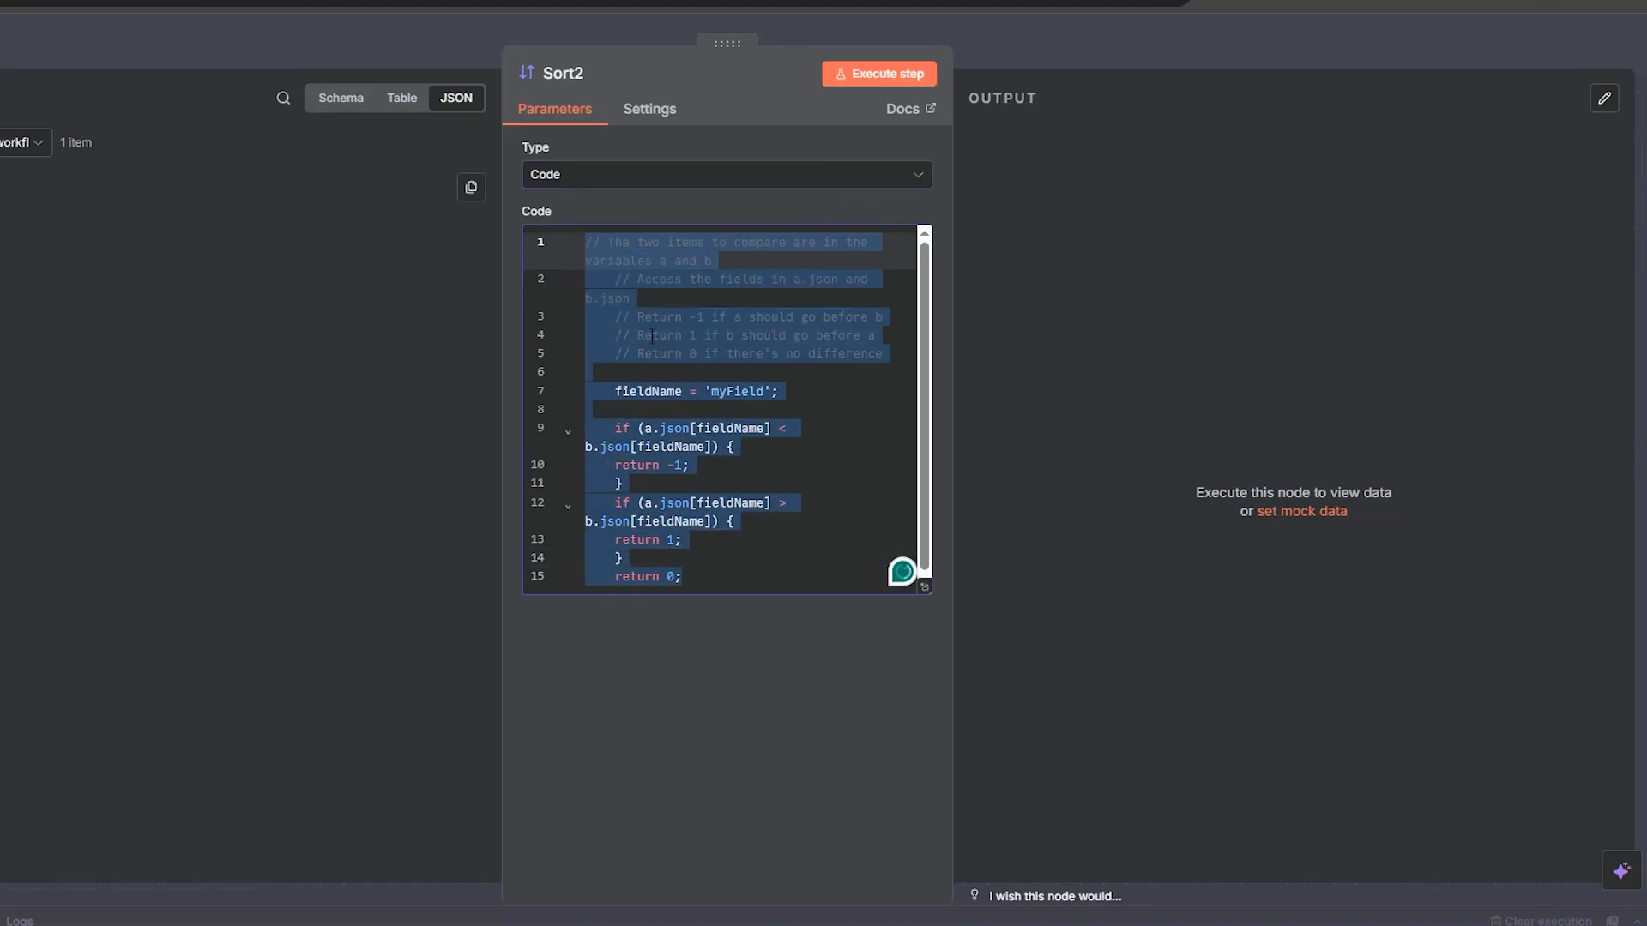
{"action": "left_click", "coordinate": [796, 703]}
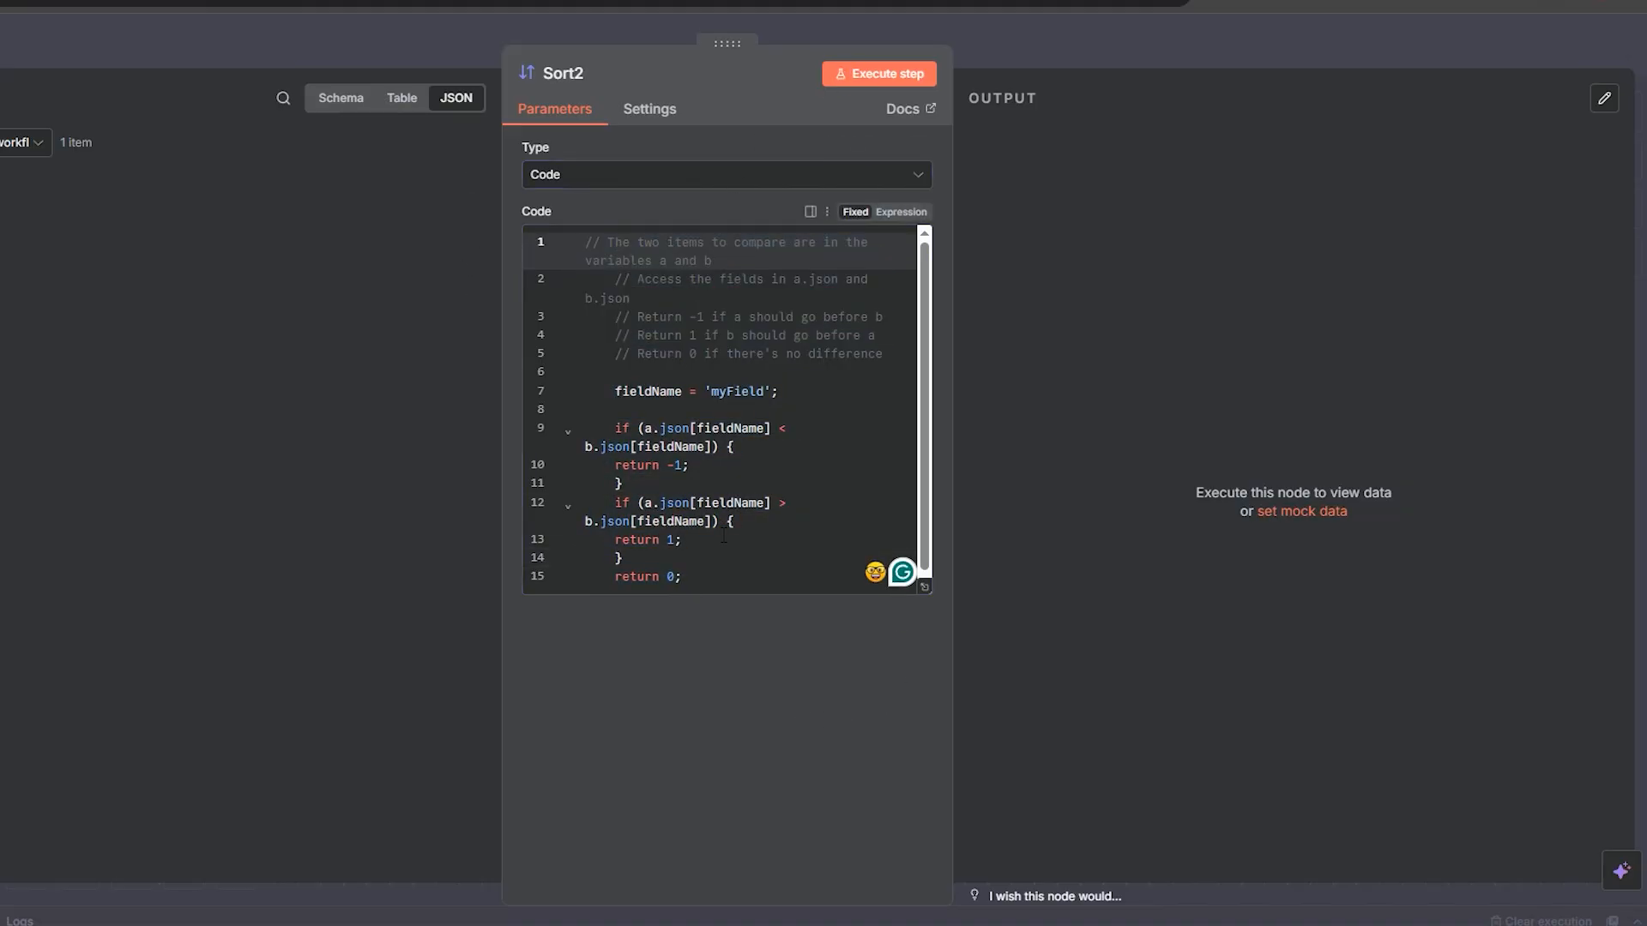
{"action": "left_click_drag", "start_coordinate": [684, 577], "coordinate": [557, 239]}
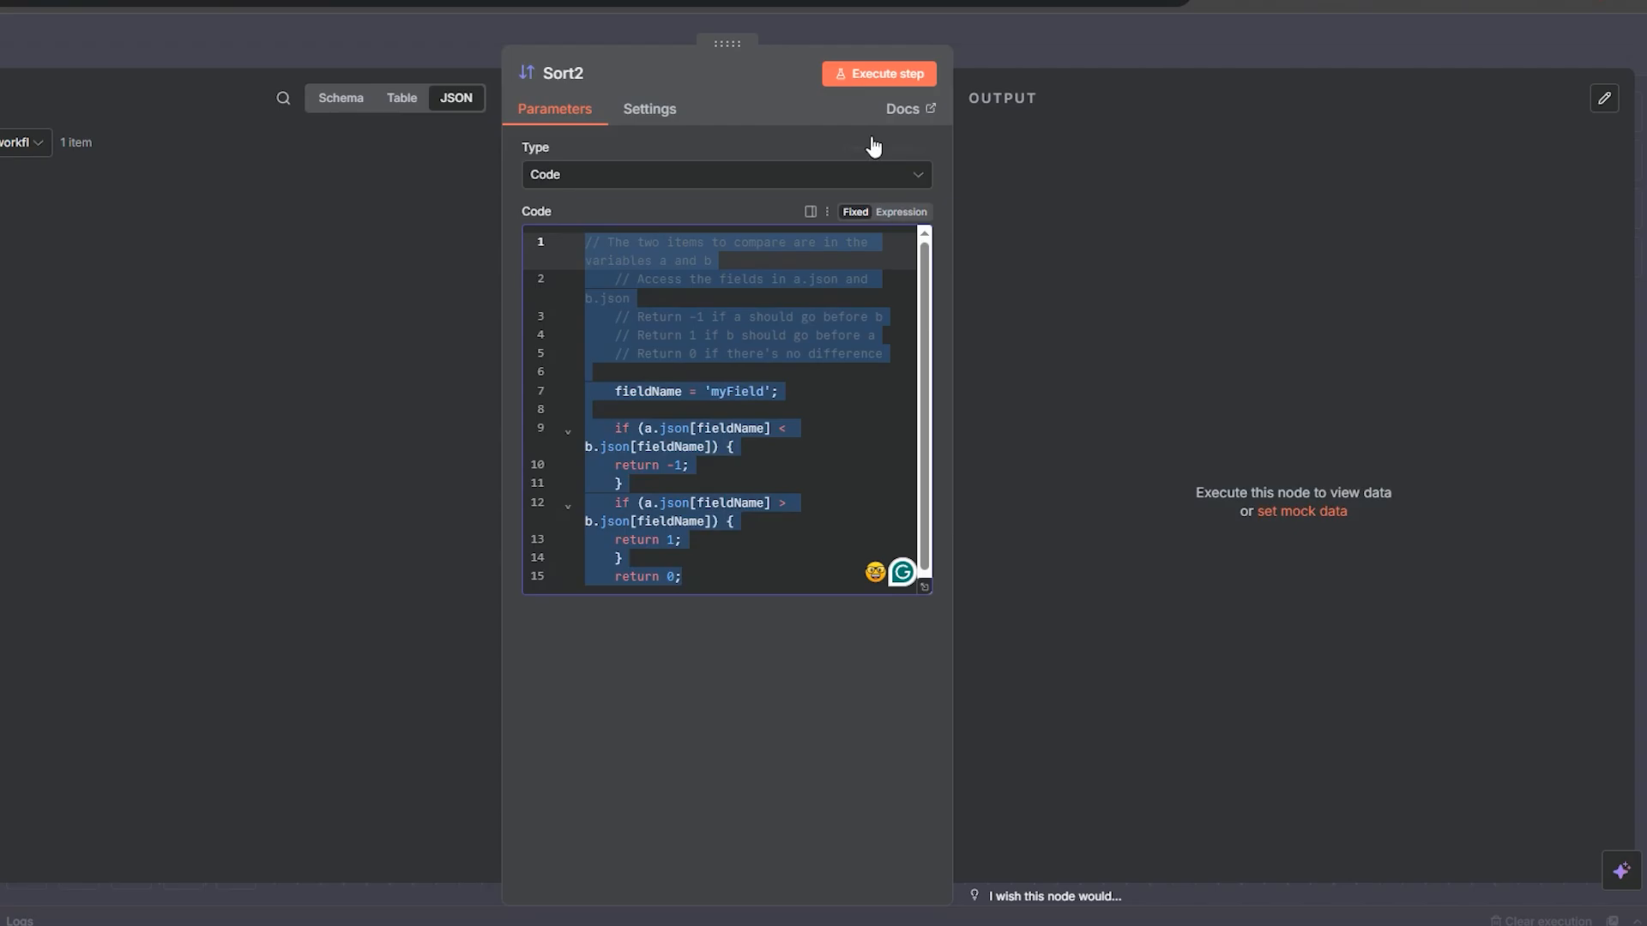
{"action": "left_click", "coordinate": [1005, 53]}
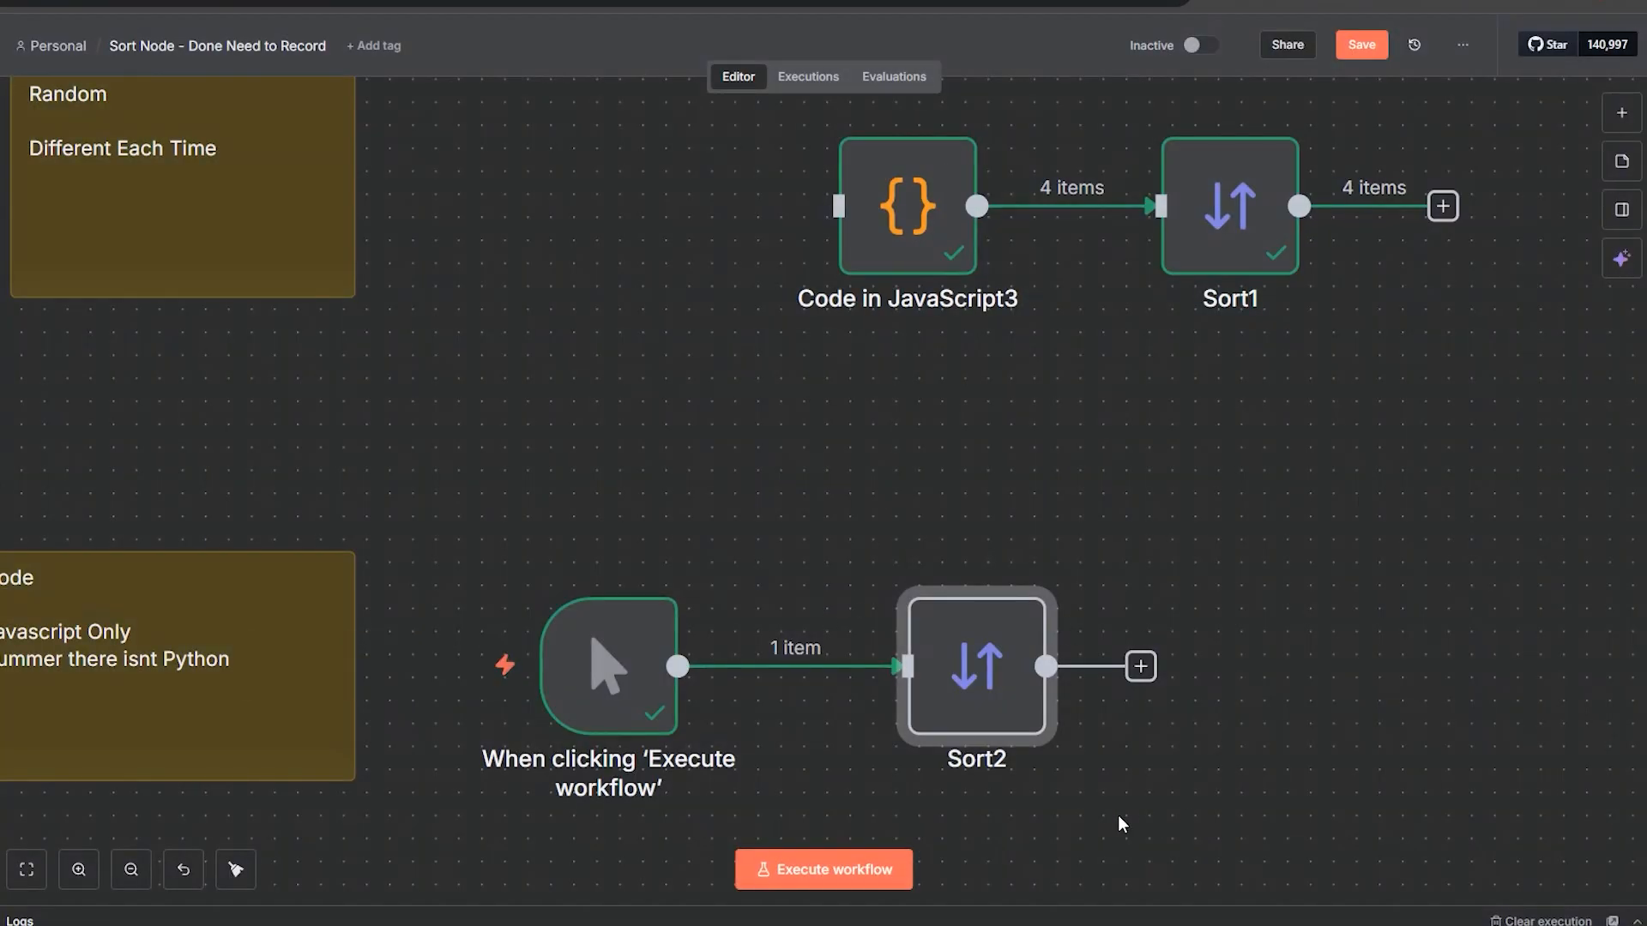
Step: Disconnect the manual trigger from Sort2, move it to the More Advanced Example row, and connect it to Code in JavaScript4
{"action": "left_click_drag", "start_coordinate": [1119, 817], "coordinate": [1338, 578]}
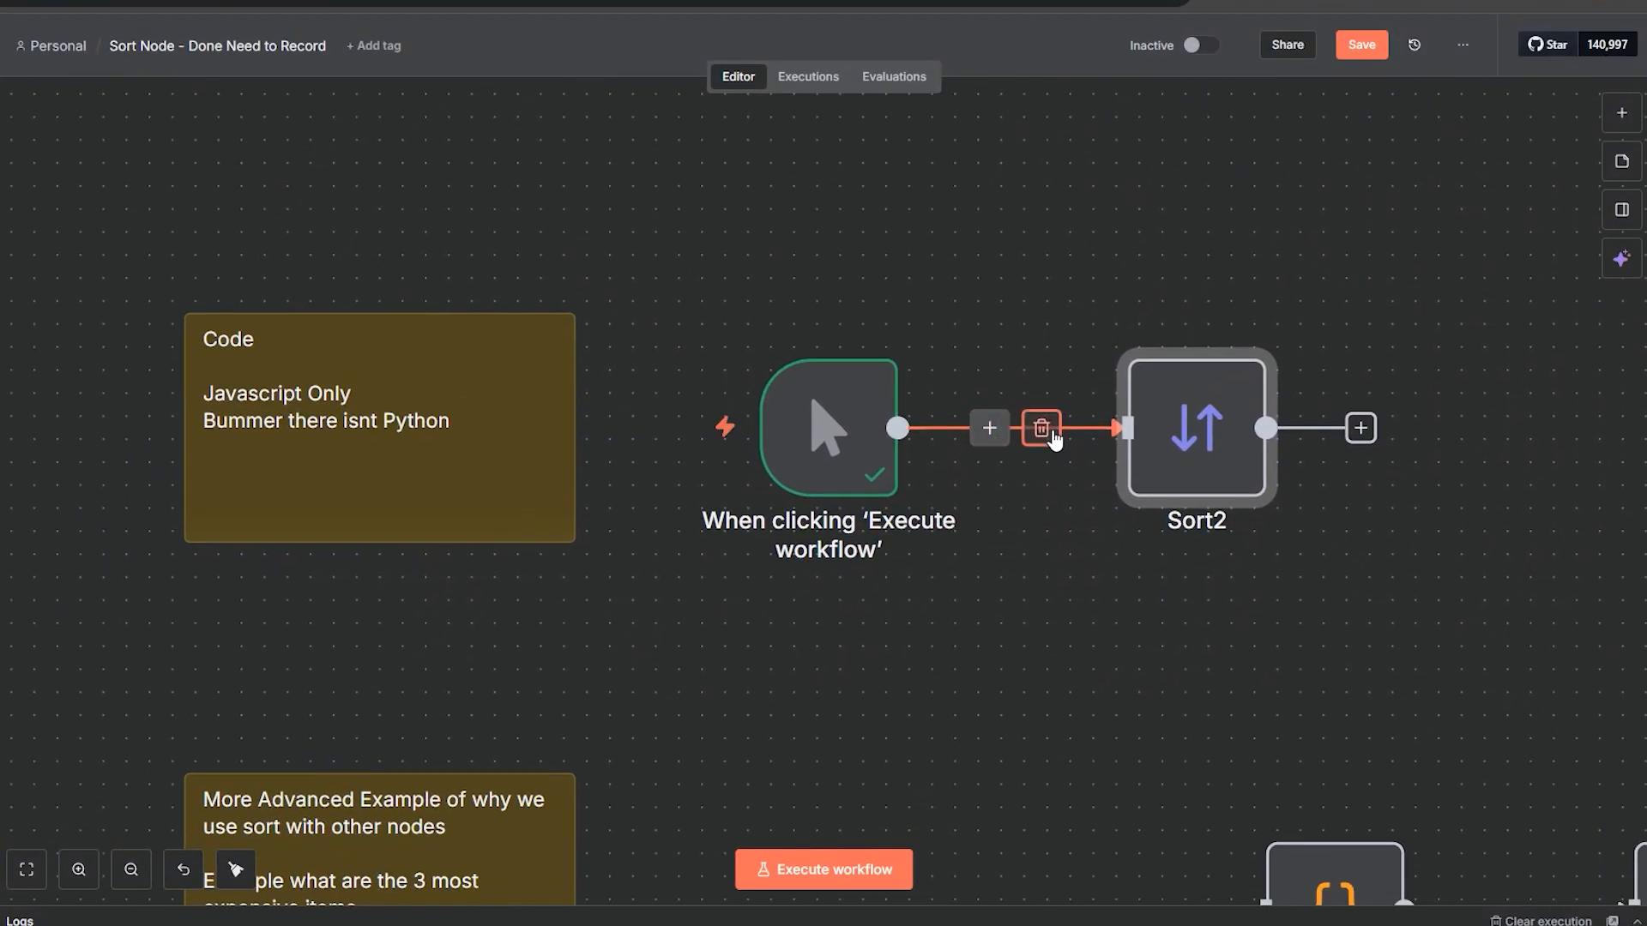
{"action": "left_click", "coordinate": [1053, 436]}
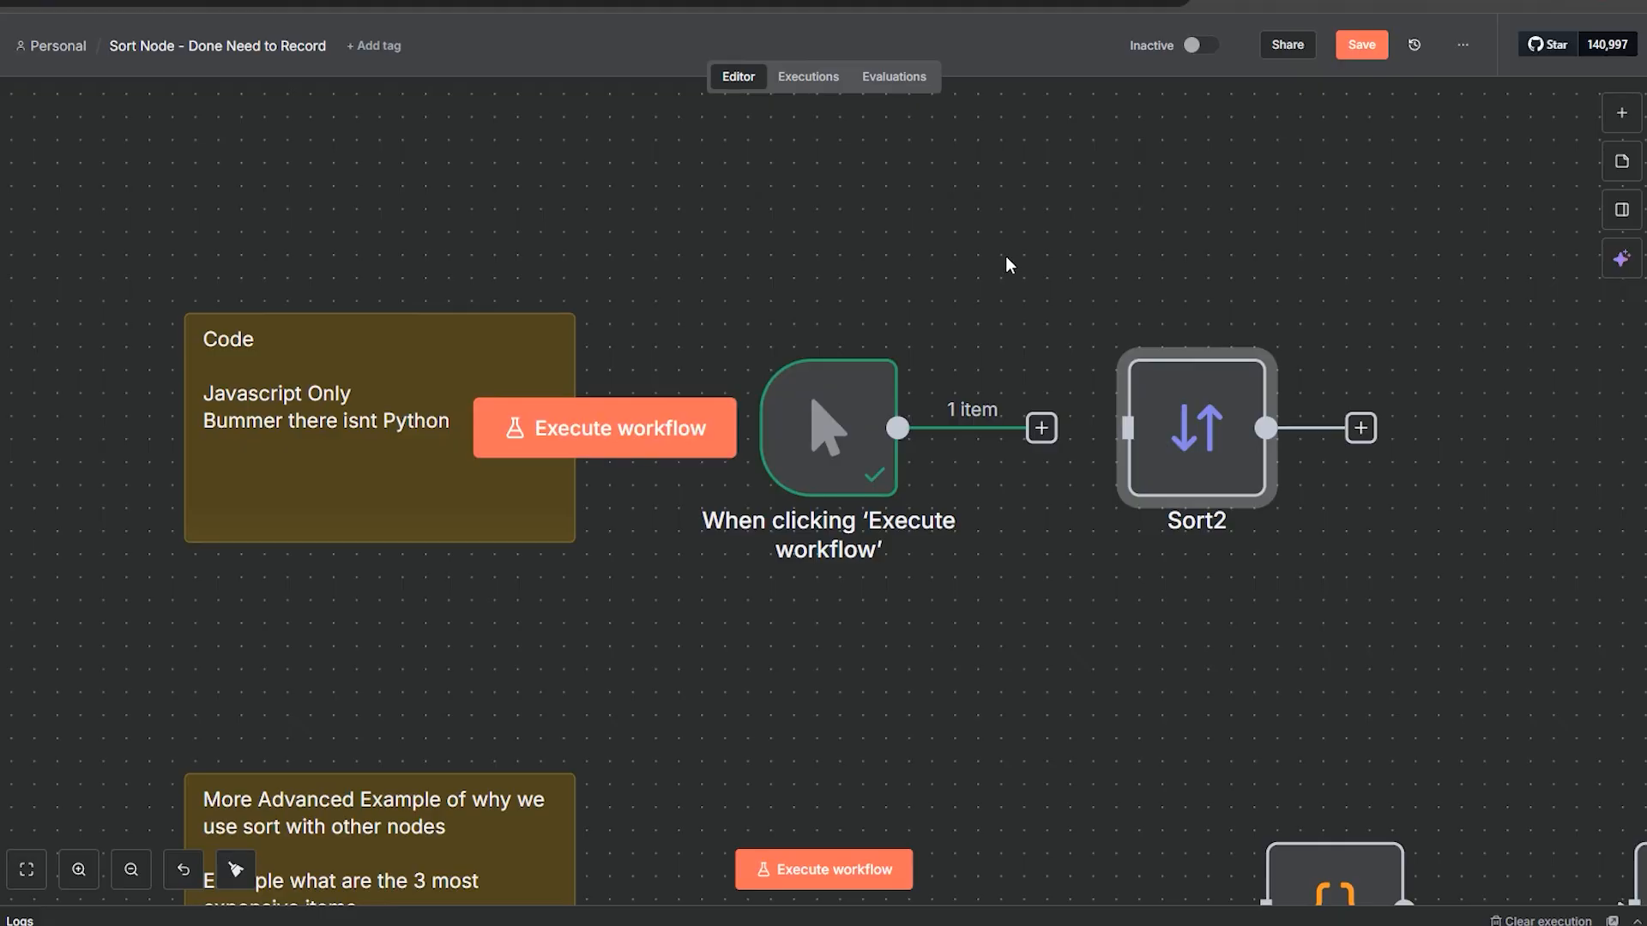
{"action": "scroll", "coordinate": [1005, 264], "scroll_direction": "down", "scroll_amount": 5}
{"action": "left_click_drag", "start_coordinate": [874, 224], "coordinate": [921, 707]}
{"action": "scroll", "coordinate": [1115, 531], "scroll_direction": "down", "scroll_amount": 3}
{"action": "scroll", "coordinate": [1115, 532], "scroll_direction": "right", "scroll_amount": 4}
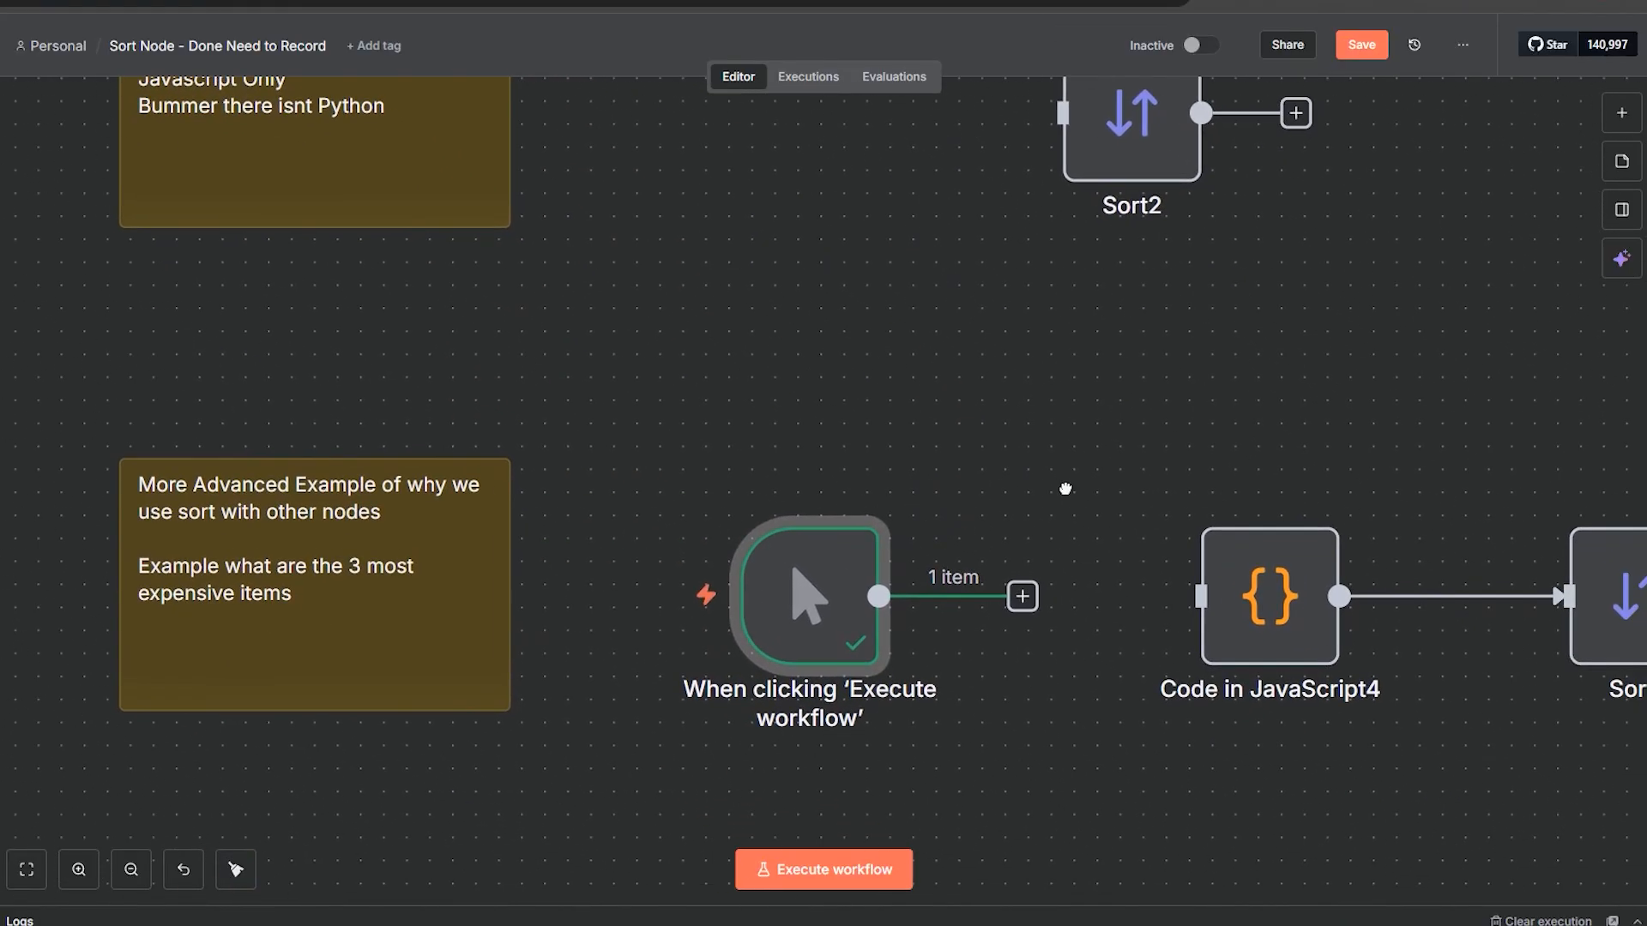
{"action": "left_click_drag", "start_coordinate": [987, 557], "coordinate": [1154, 554]}
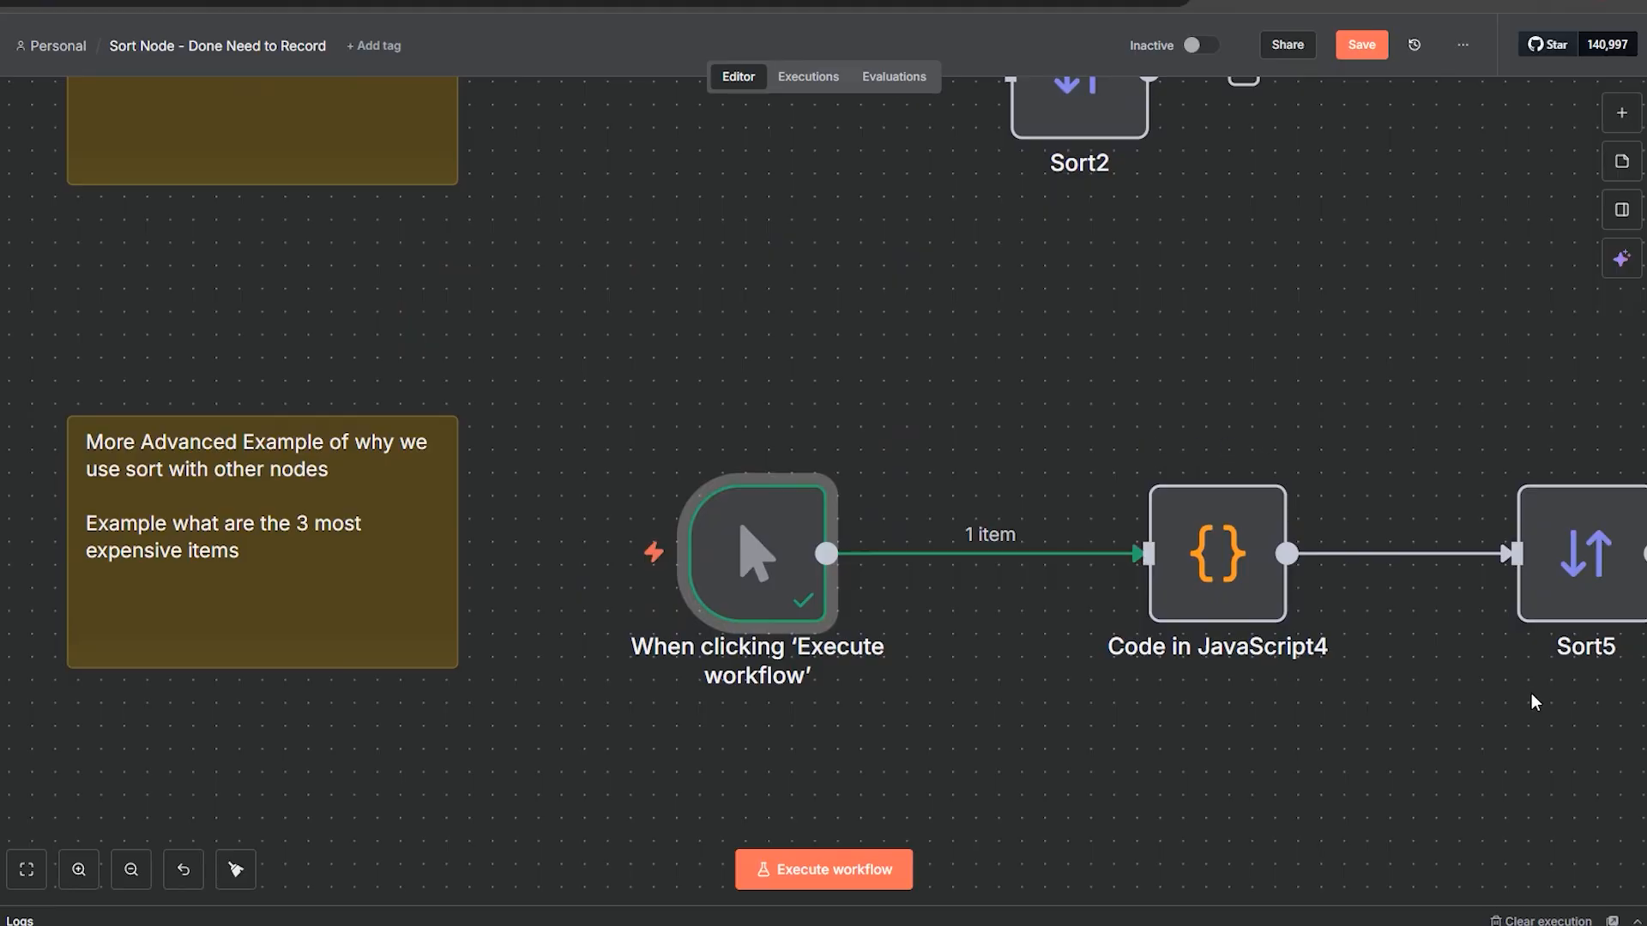
Step: Review the advanced example's note and node chain, opening and closing Code in JavaScript4 and Sort5 to check their settings
{"action": "scroll", "coordinate": [1530, 693], "scroll_direction": "right", "scroll_amount": 5}
{"action": "scroll", "coordinate": [1530, 693], "scroll_direction": "up", "scroll_amount": 1}
{"action": "scroll", "coordinate": [1017, 757], "scroll_direction": "left", "scroll_amount": 10}
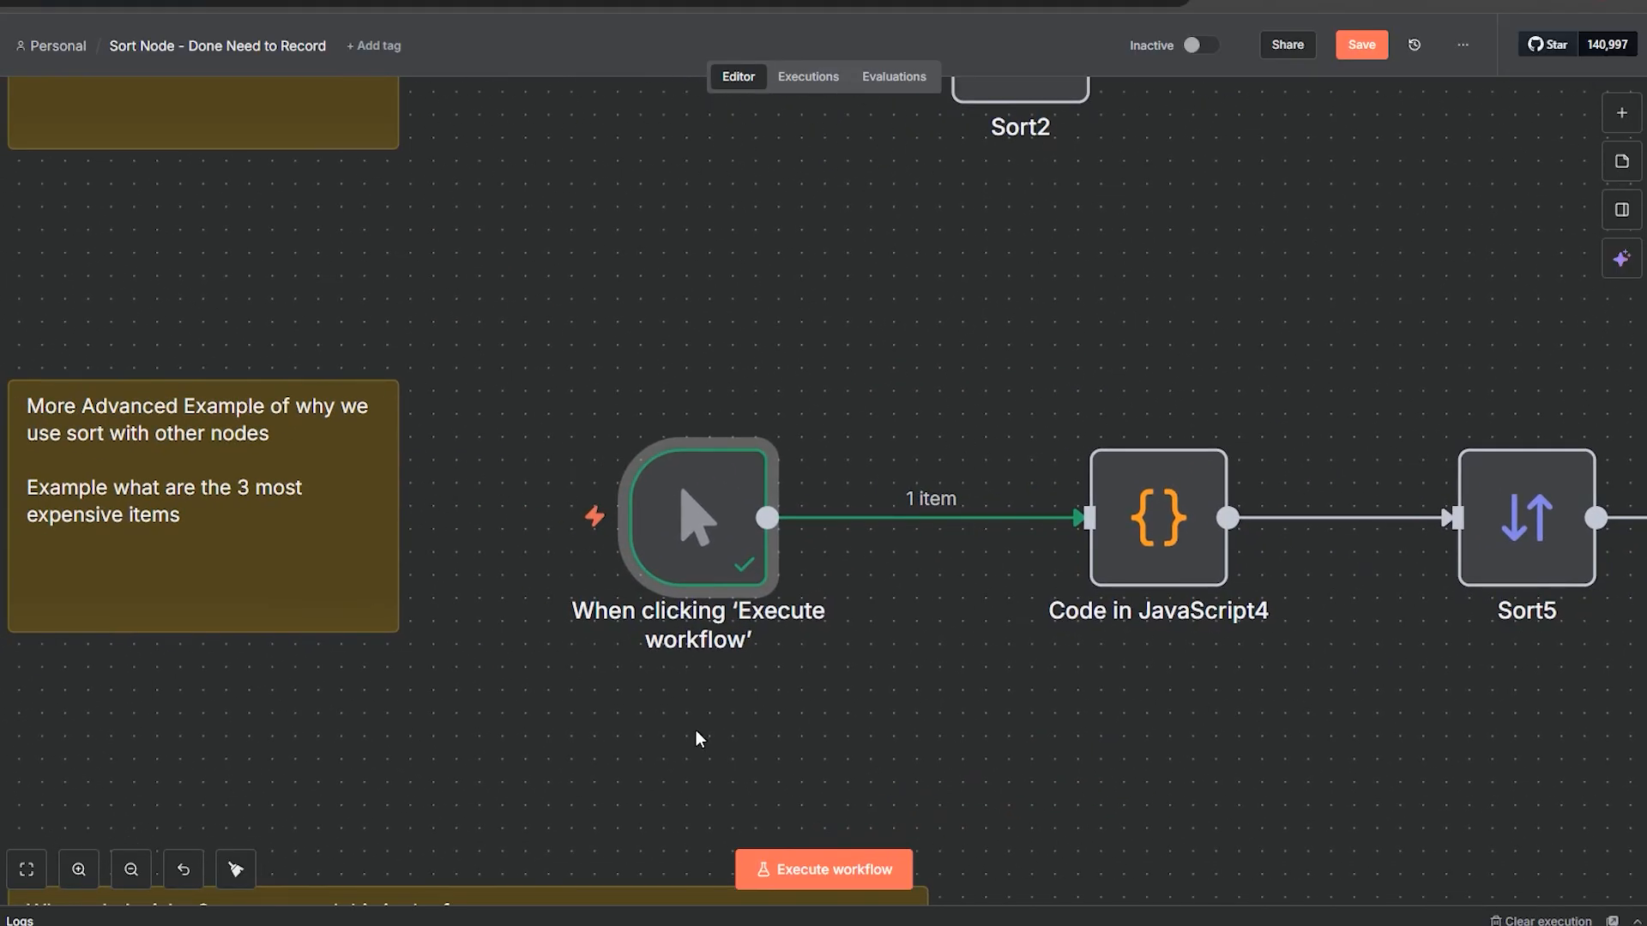
{"action": "scroll", "coordinate": [797, 710], "scroll_direction": "down", "scroll_amount": 3}
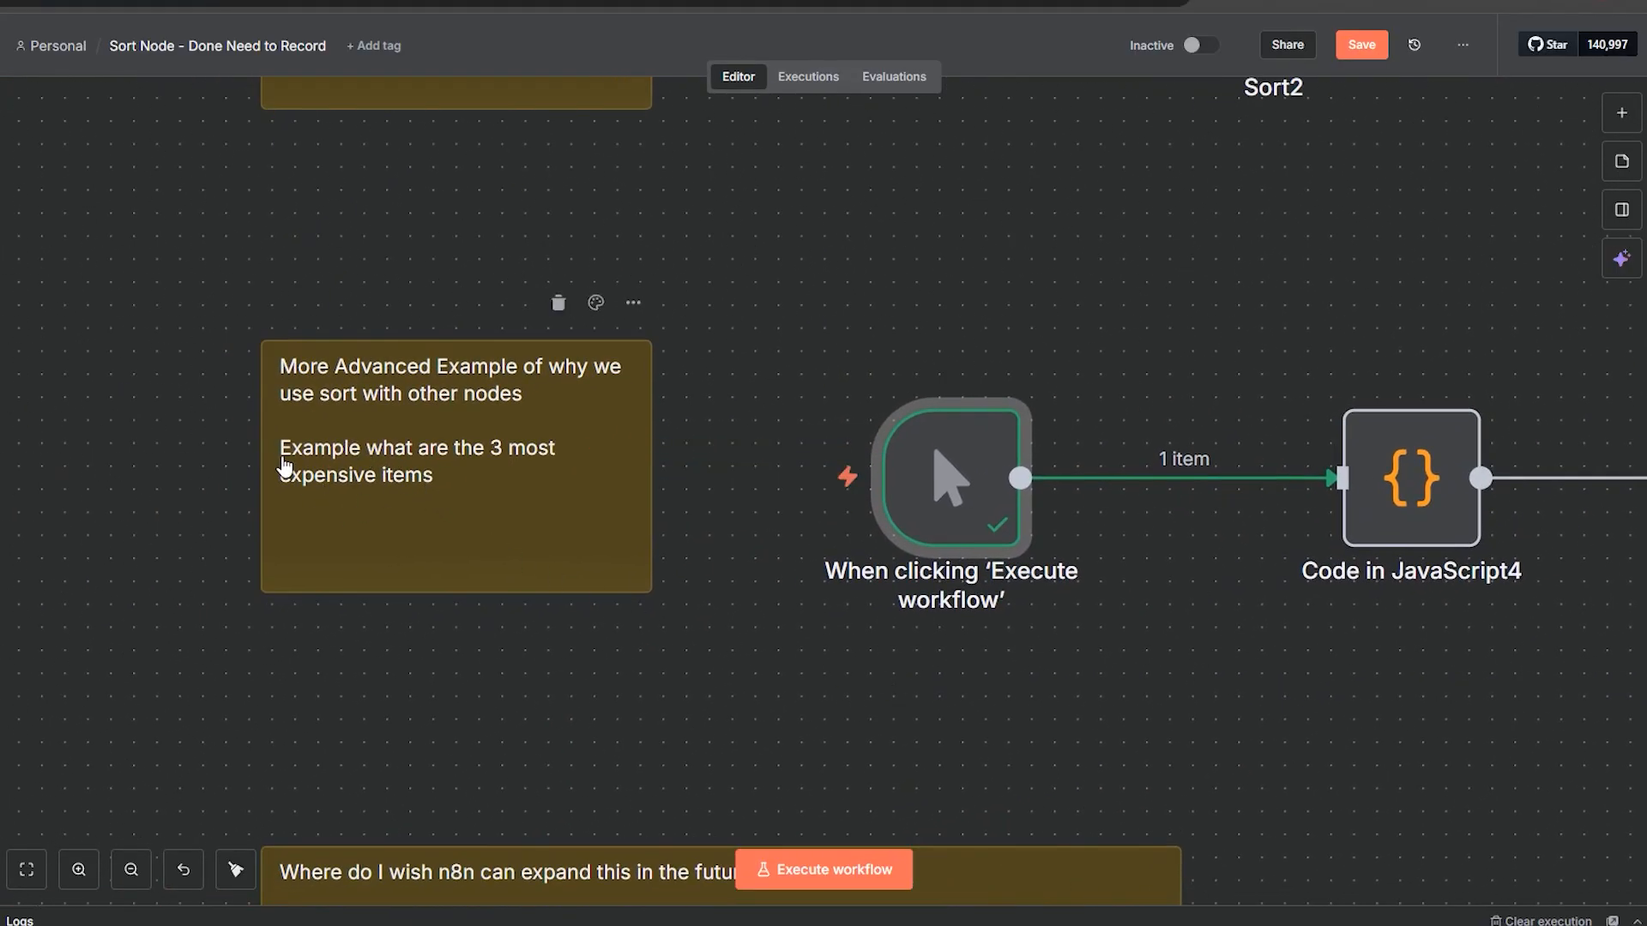
{"action": "scroll", "coordinate": [1195, 632], "scroll_direction": "right", "scroll_amount": 7}
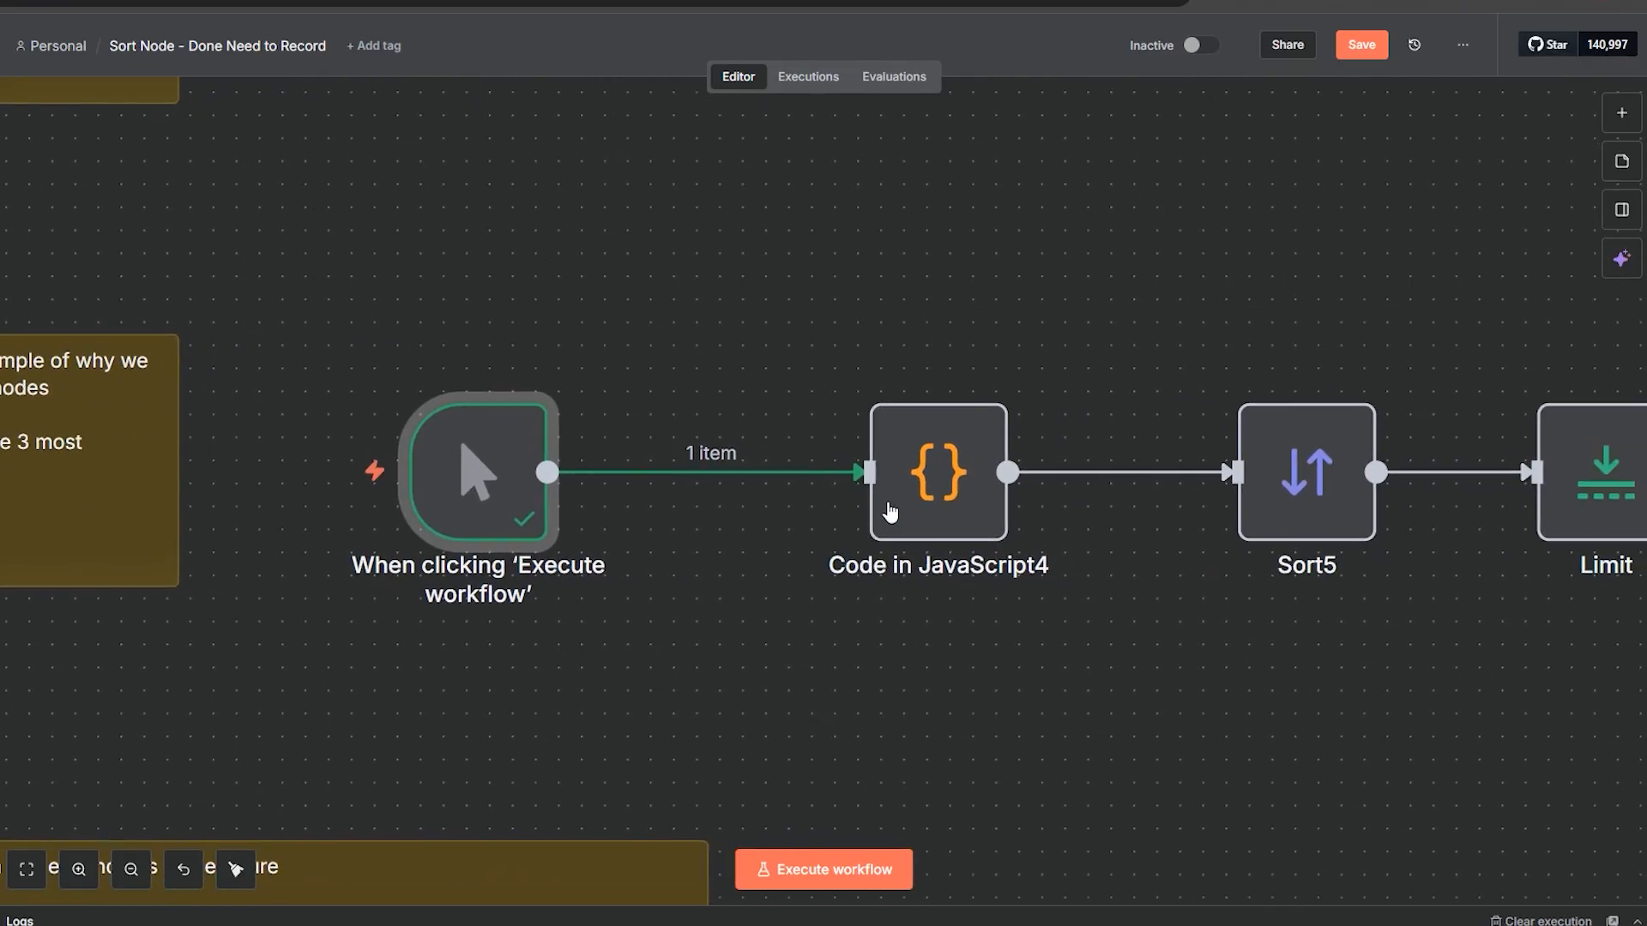
{"action": "left_click", "coordinate": [935, 496]}
{"action": "double_click", "coordinate": [935, 496]}
{"action": "left_click", "coordinate": [1231, 44]}
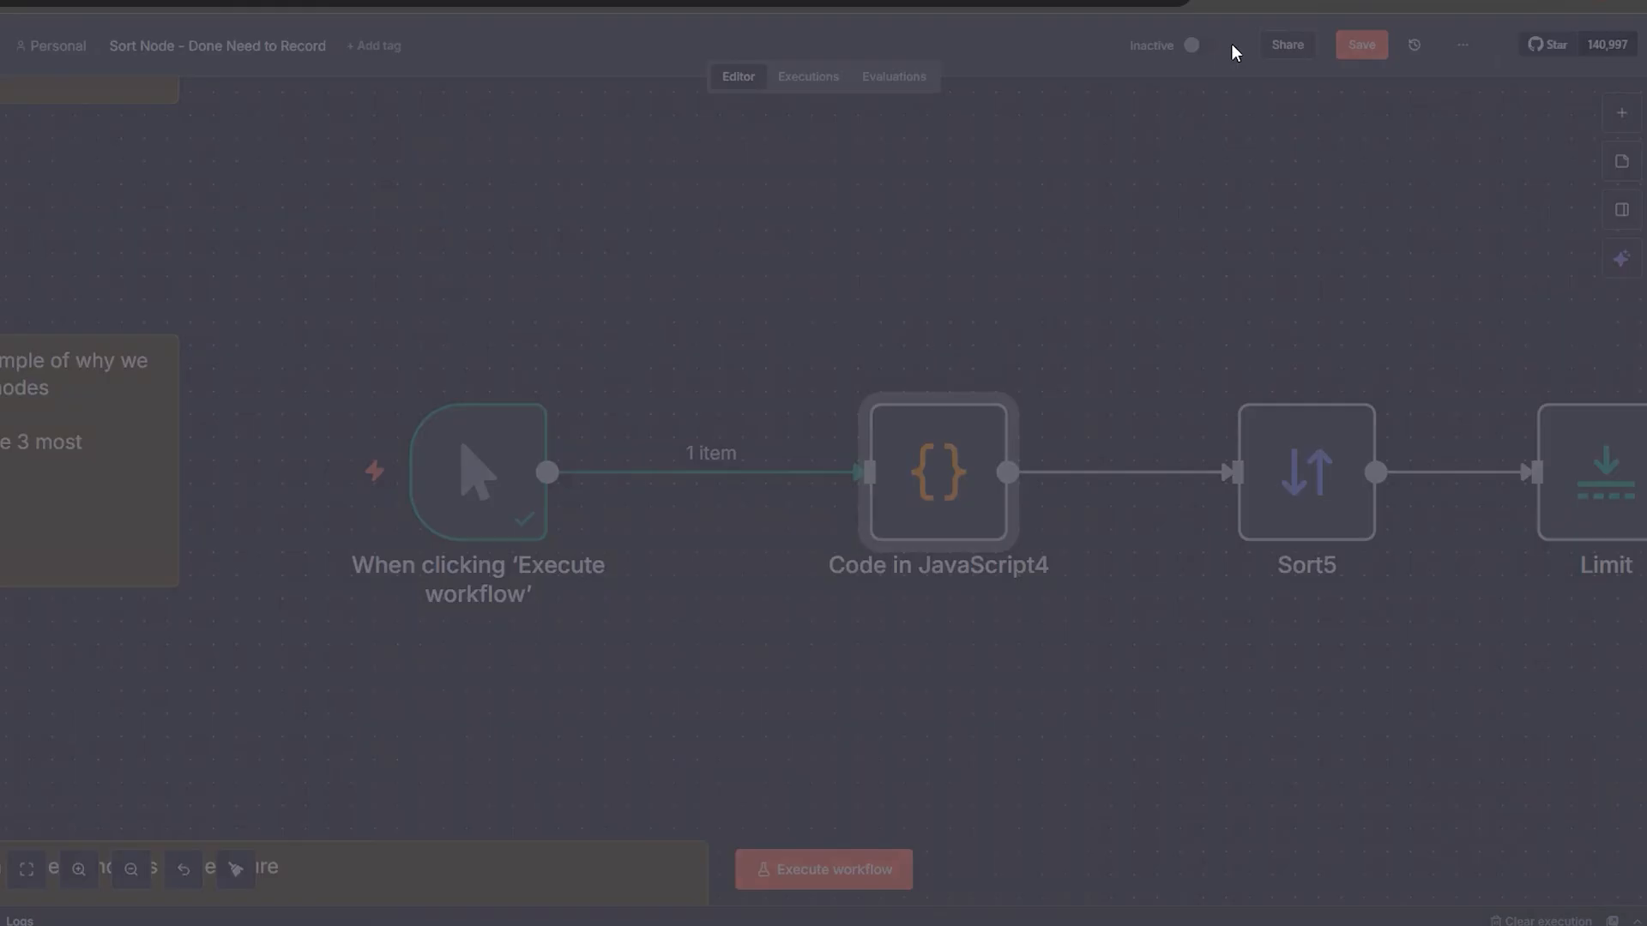
{"action": "left_click", "coordinate": [1295, 499]}
{"action": "double_click", "coordinate": [1295, 500]}
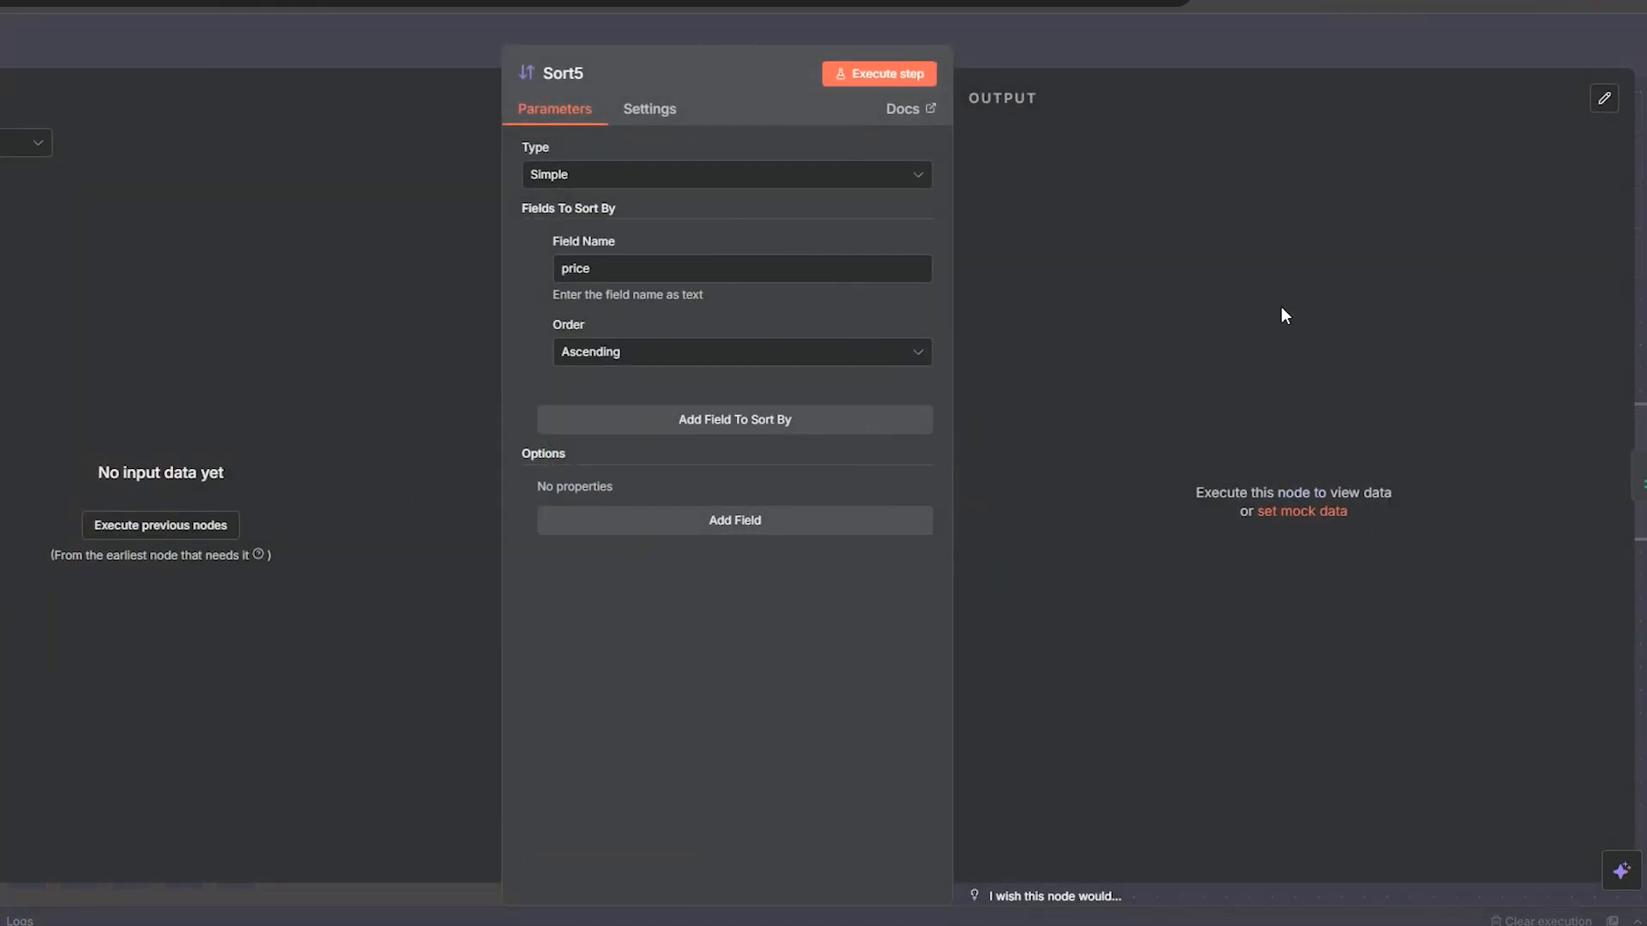
{"action": "left_click", "coordinate": [1031, 26]}
{"action": "left_click_drag", "start_coordinate": [326, 669], "coordinate": [584, 647]}
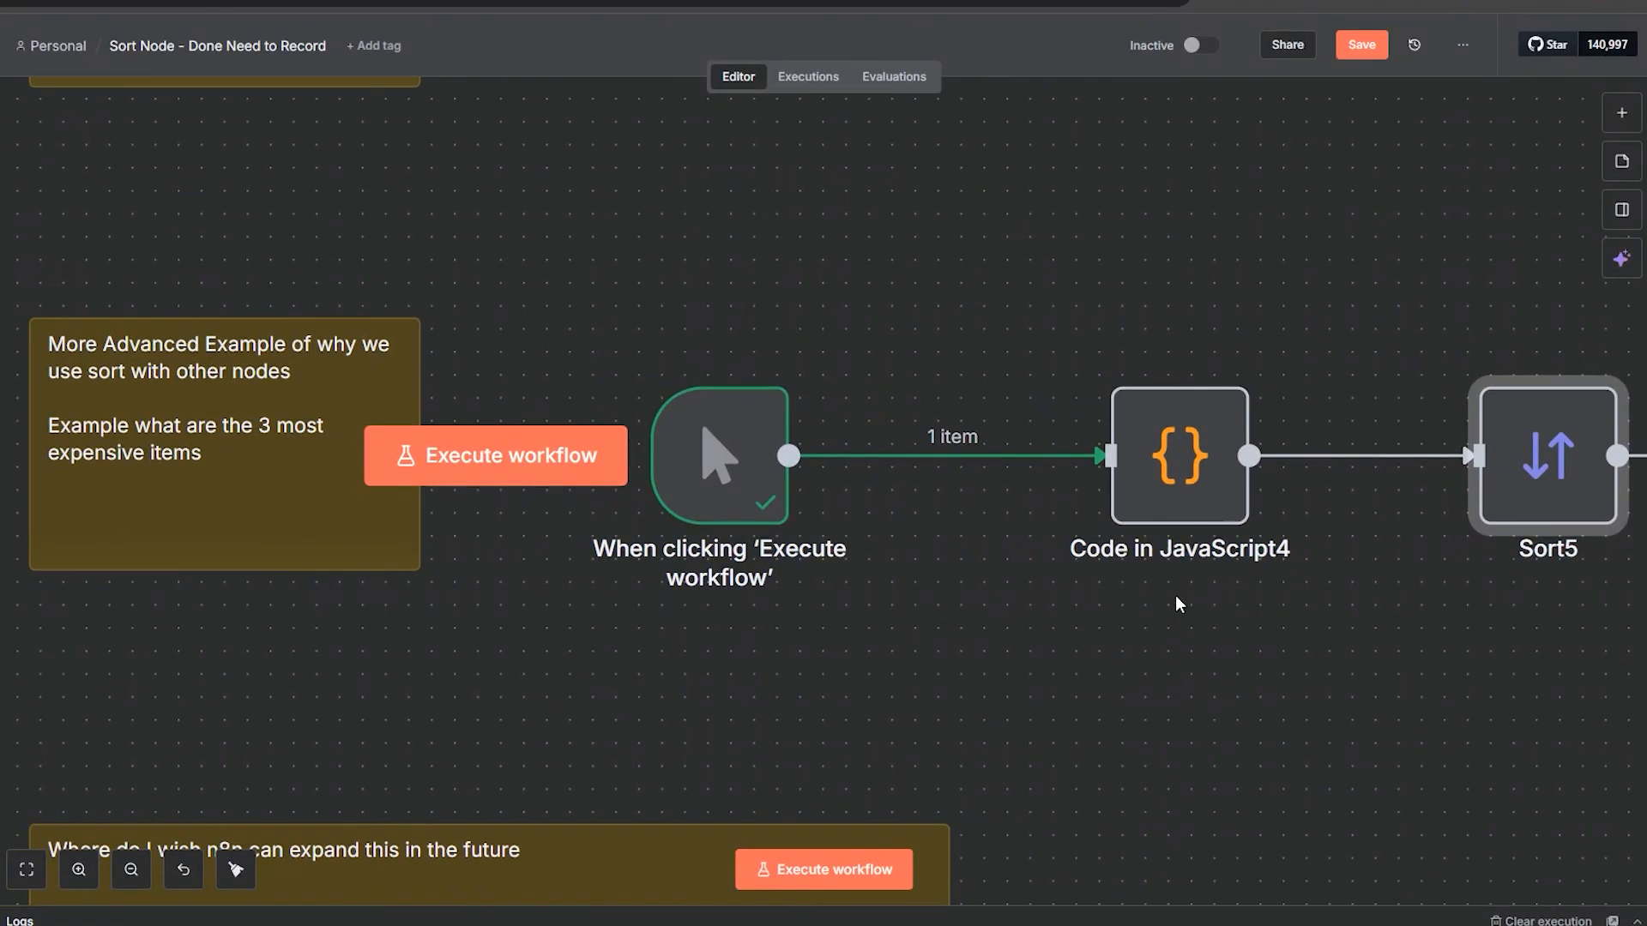
Step: Set the price field's sort order in Sort5 to Descending and execute the node
{"action": "double_click", "coordinate": [1505, 486]}
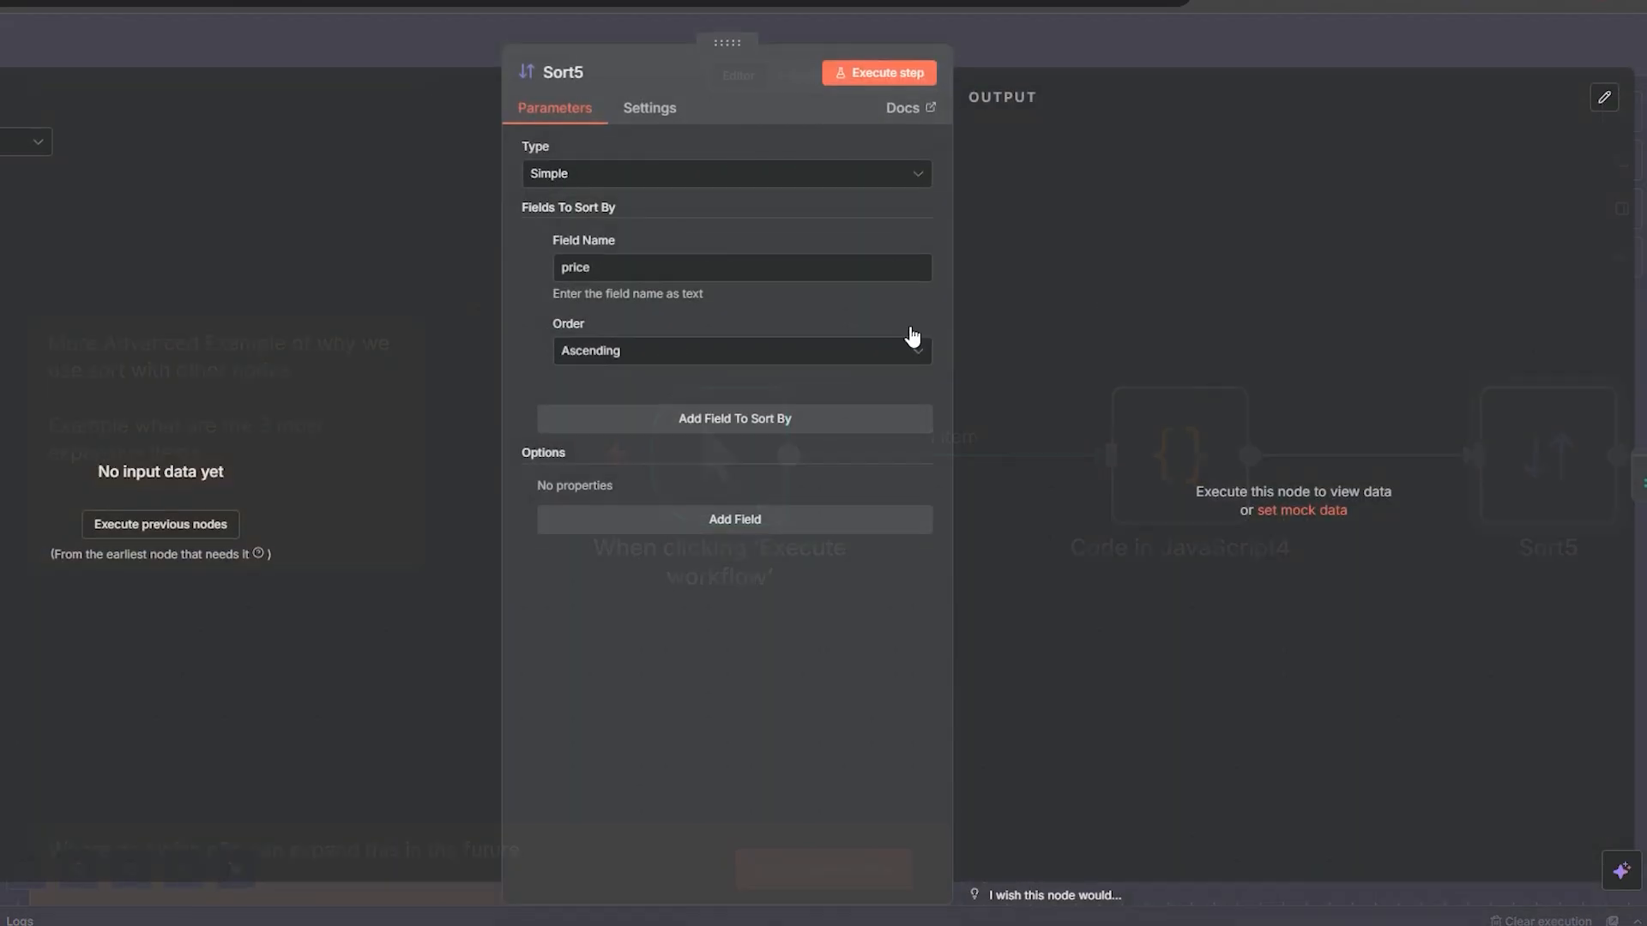
{"action": "left_click", "coordinate": [655, 352]}
{"action": "left_click", "coordinate": [600, 433]}
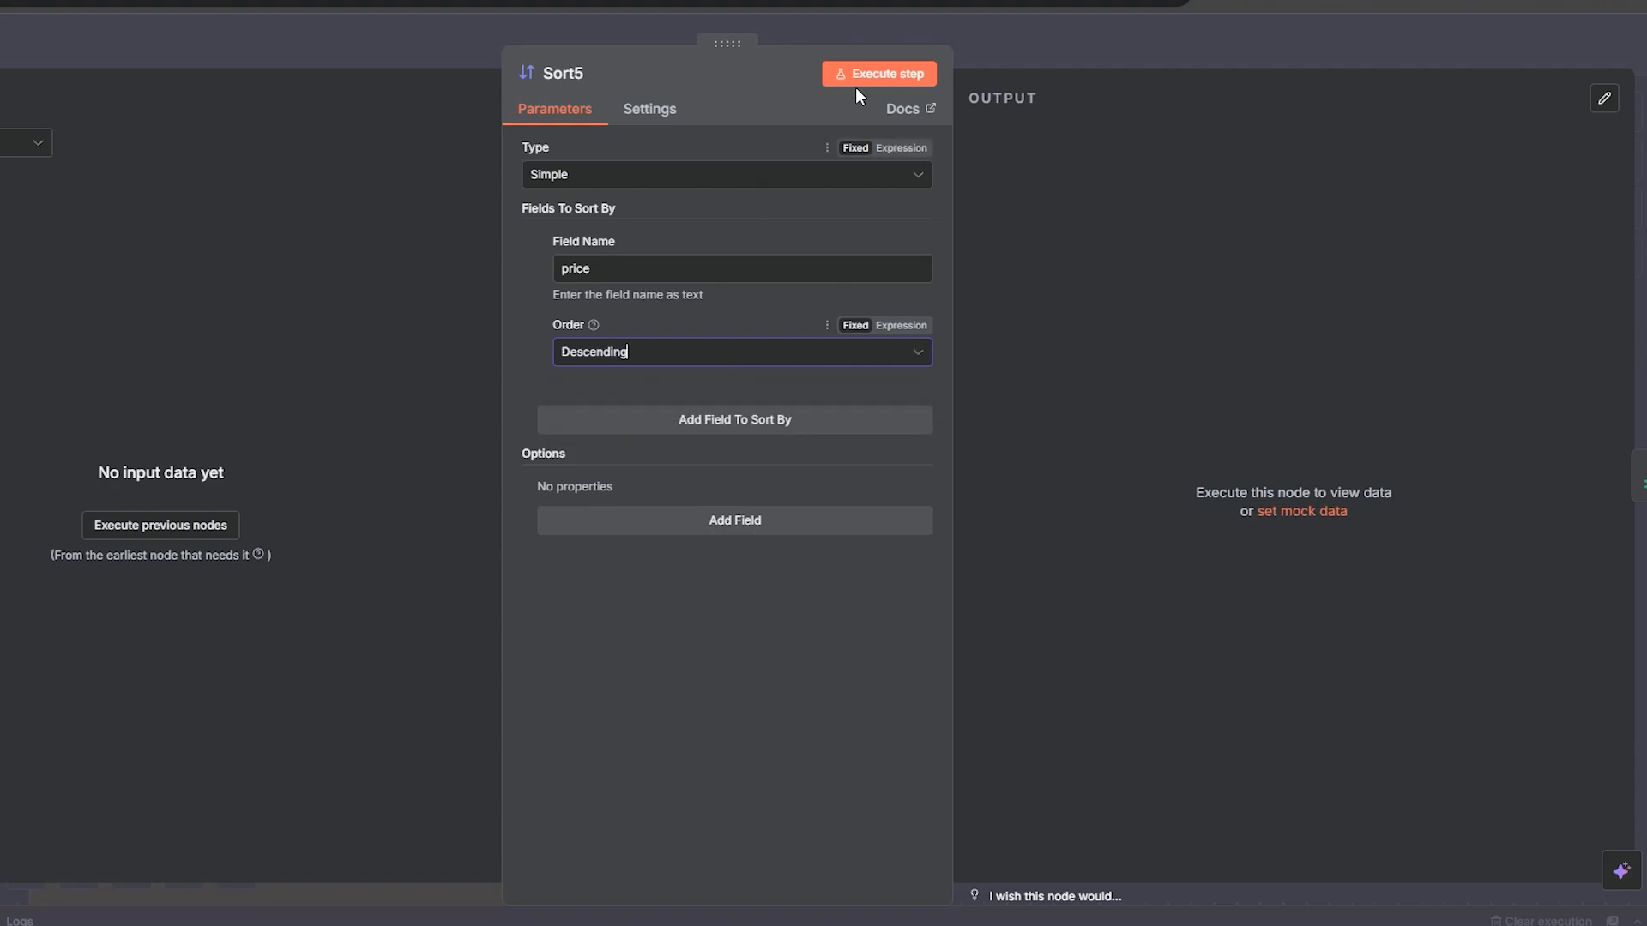
{"action": "left_click", "coordinate": [866, 85]}
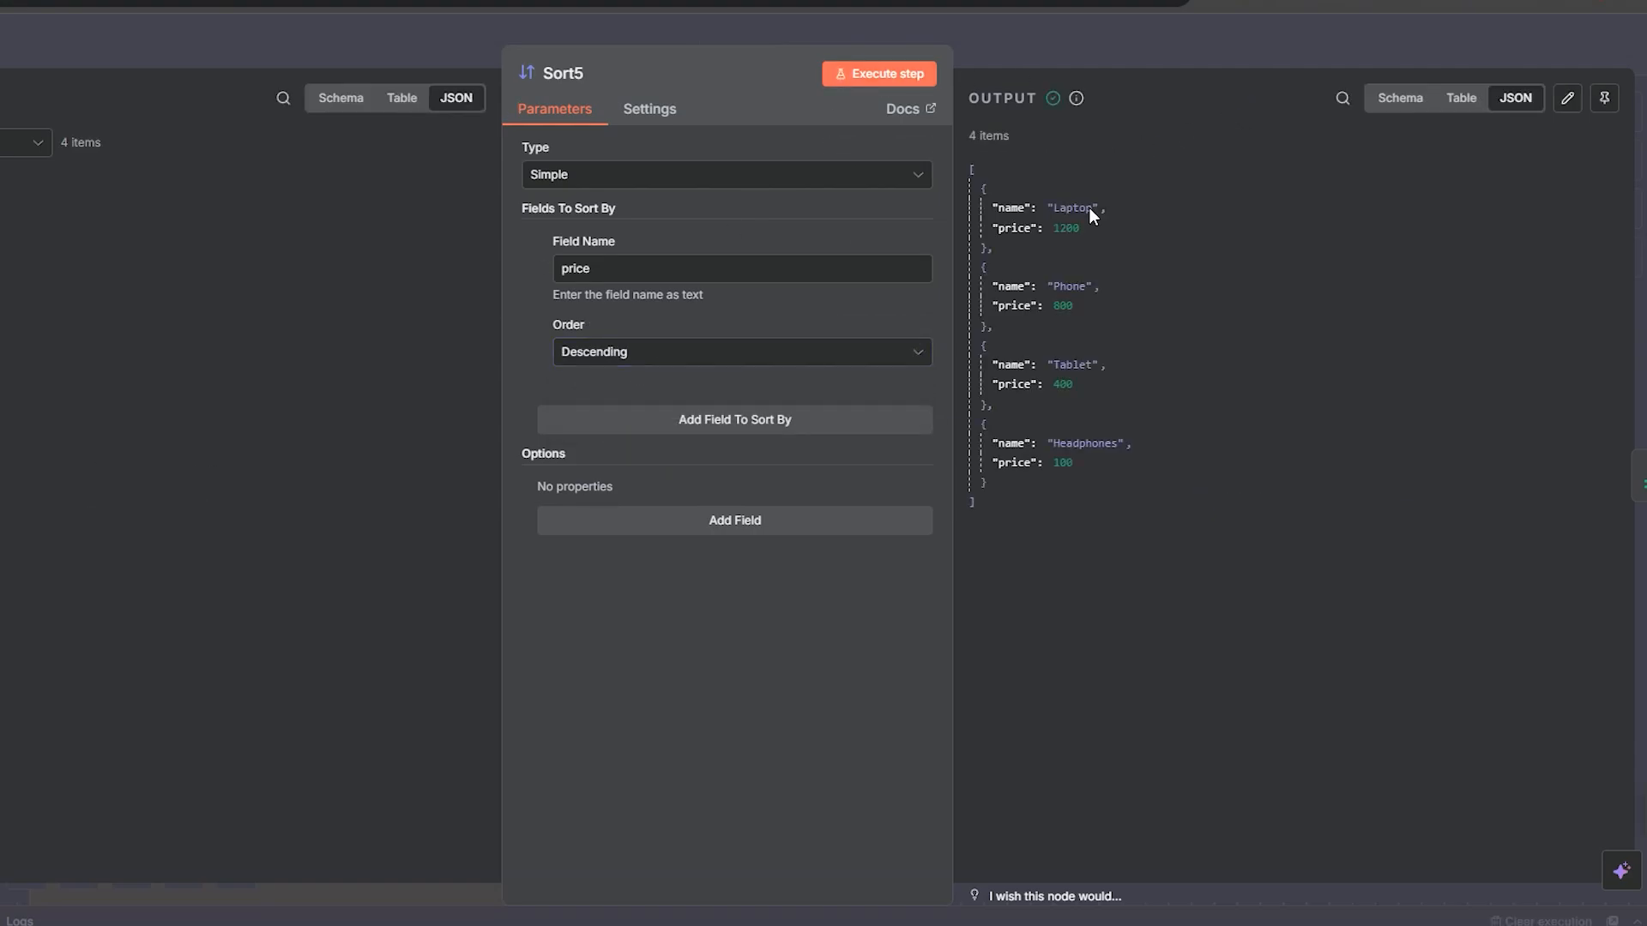
Step: Close Sort5 after checking the top price, and execute the Limit node with Max Items 3 and Keep set to First Items
{"action": "left_click_drag", "start_coordinate": [1046, 228], "coordinate": [1108, 240]}
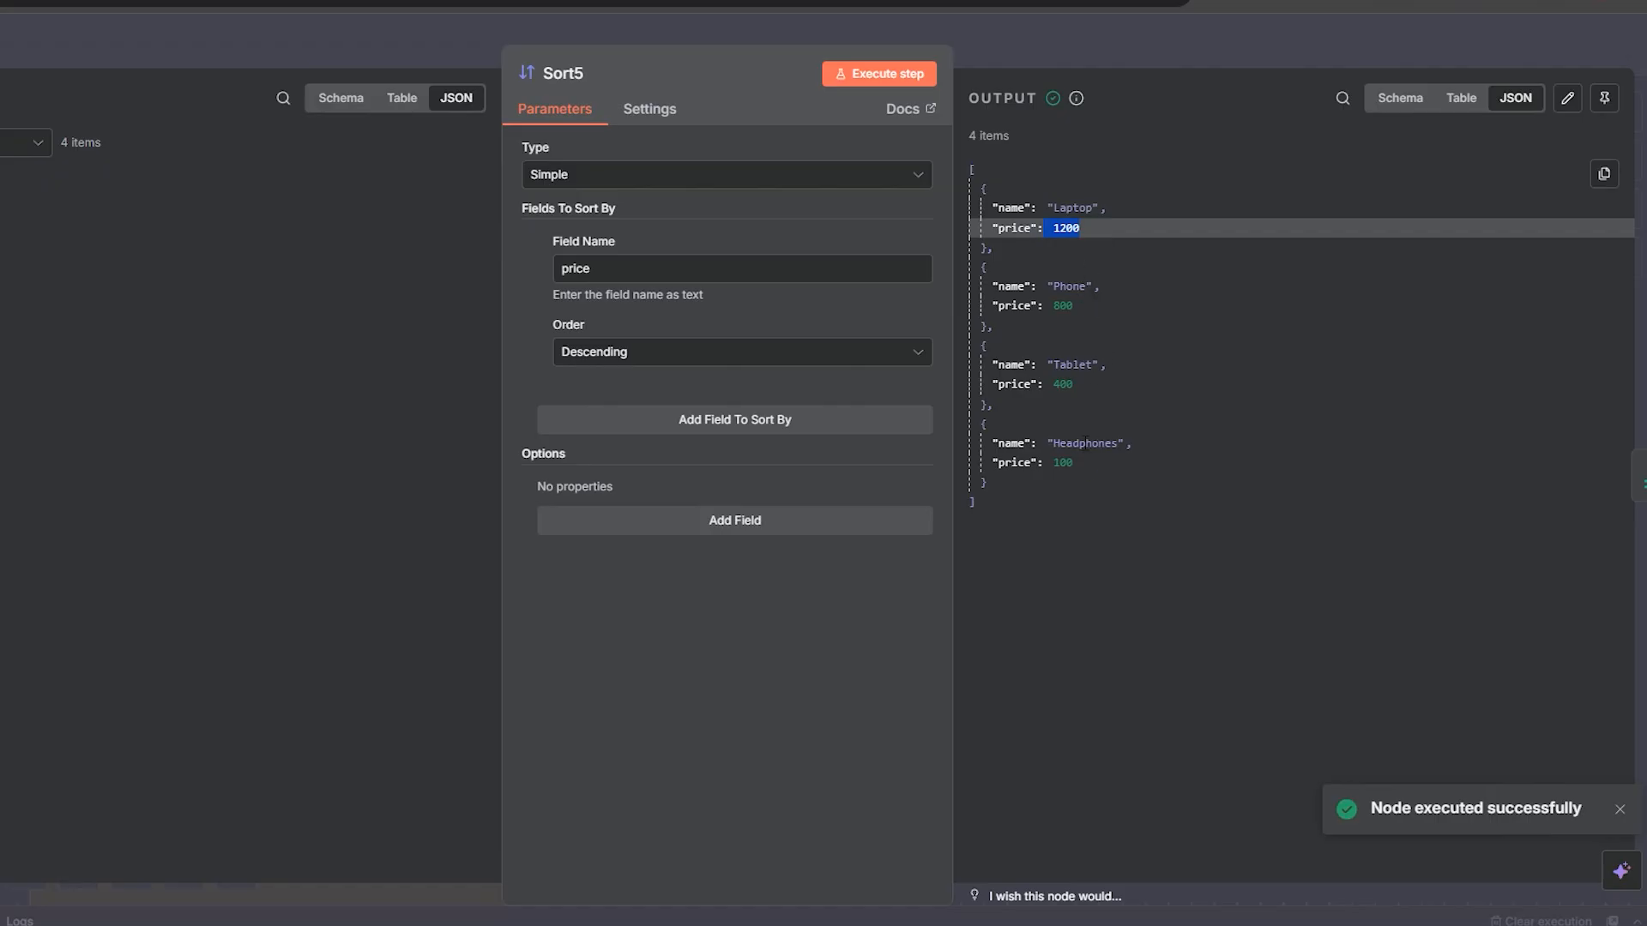
{"action": "left_click", "coordinate": [1010, 46]}
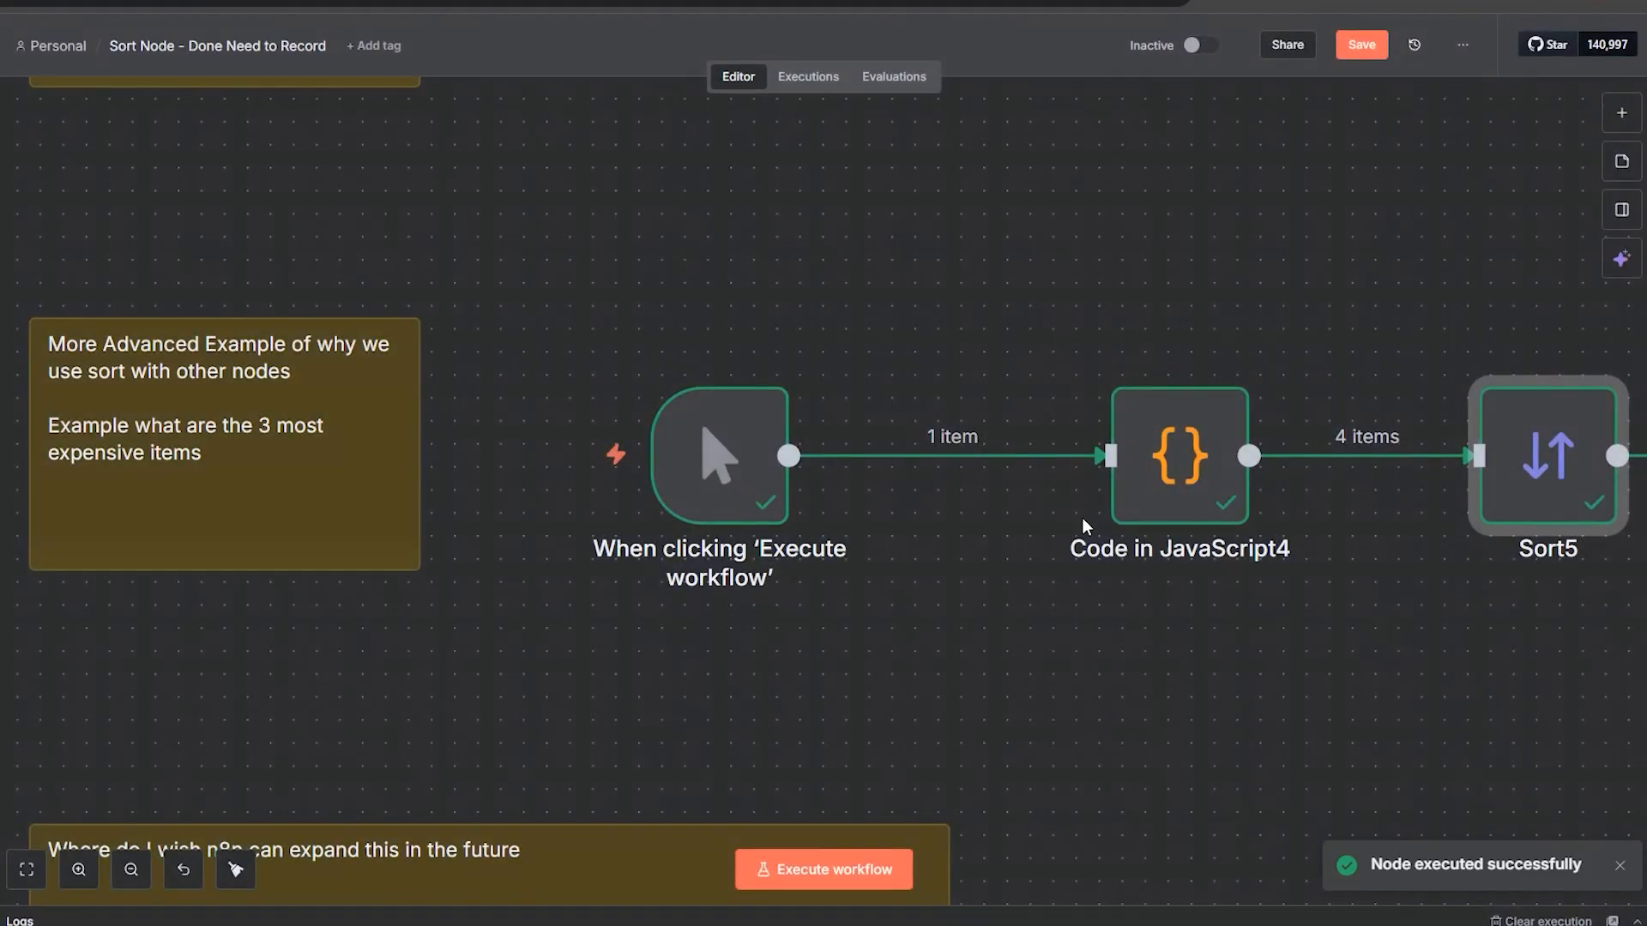
{"action": "left_click_drag", "start_coordinate": [1225, 614], "coordinate": [637, 548]}
{"action": "double_click", "coordinate": [1267, 432]}
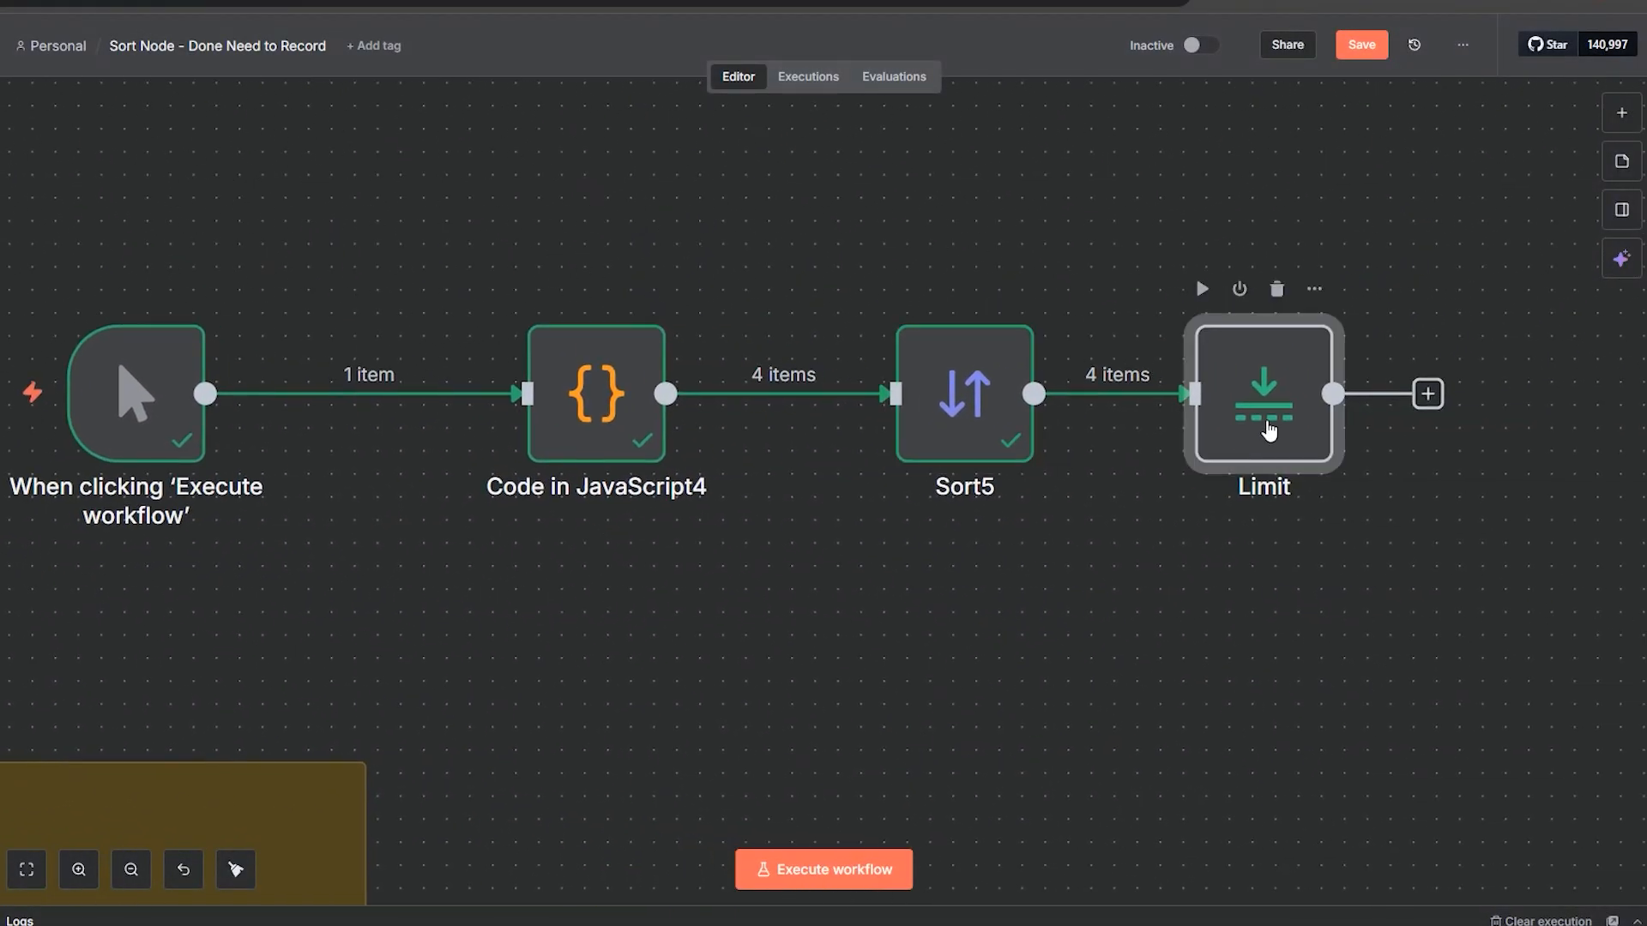
{"action": "left_click", "coordinate": [536, 177]}
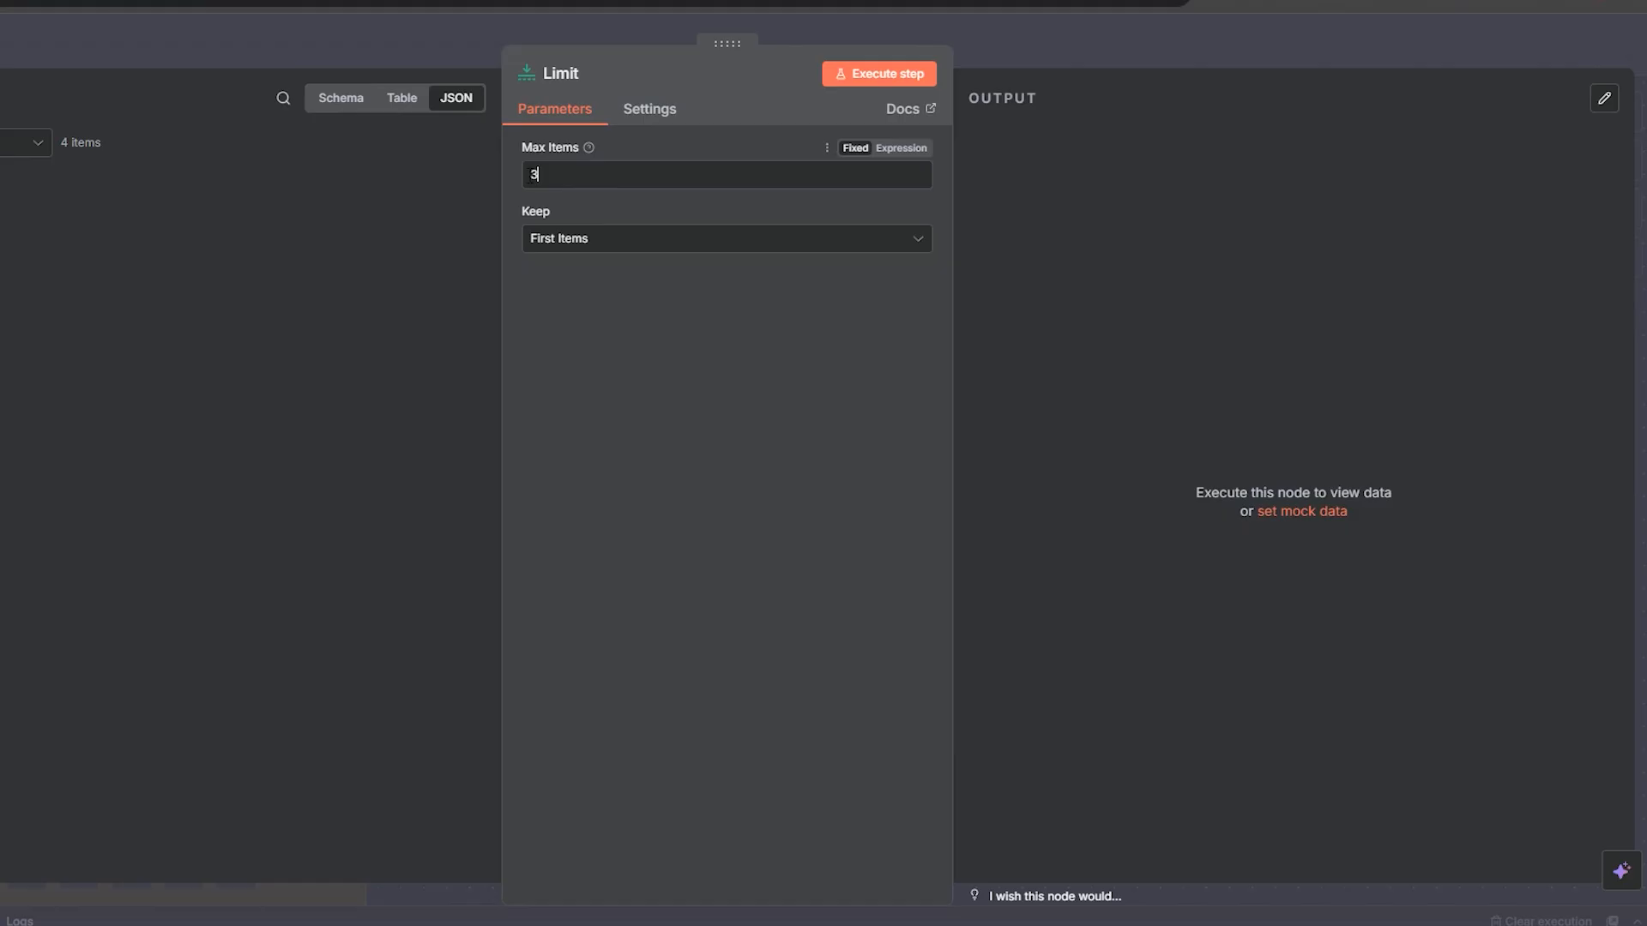
{"action": "left_click", "coordinate": [670, 417]}
{"action": "left_click", "coordinate": [877, 73]}
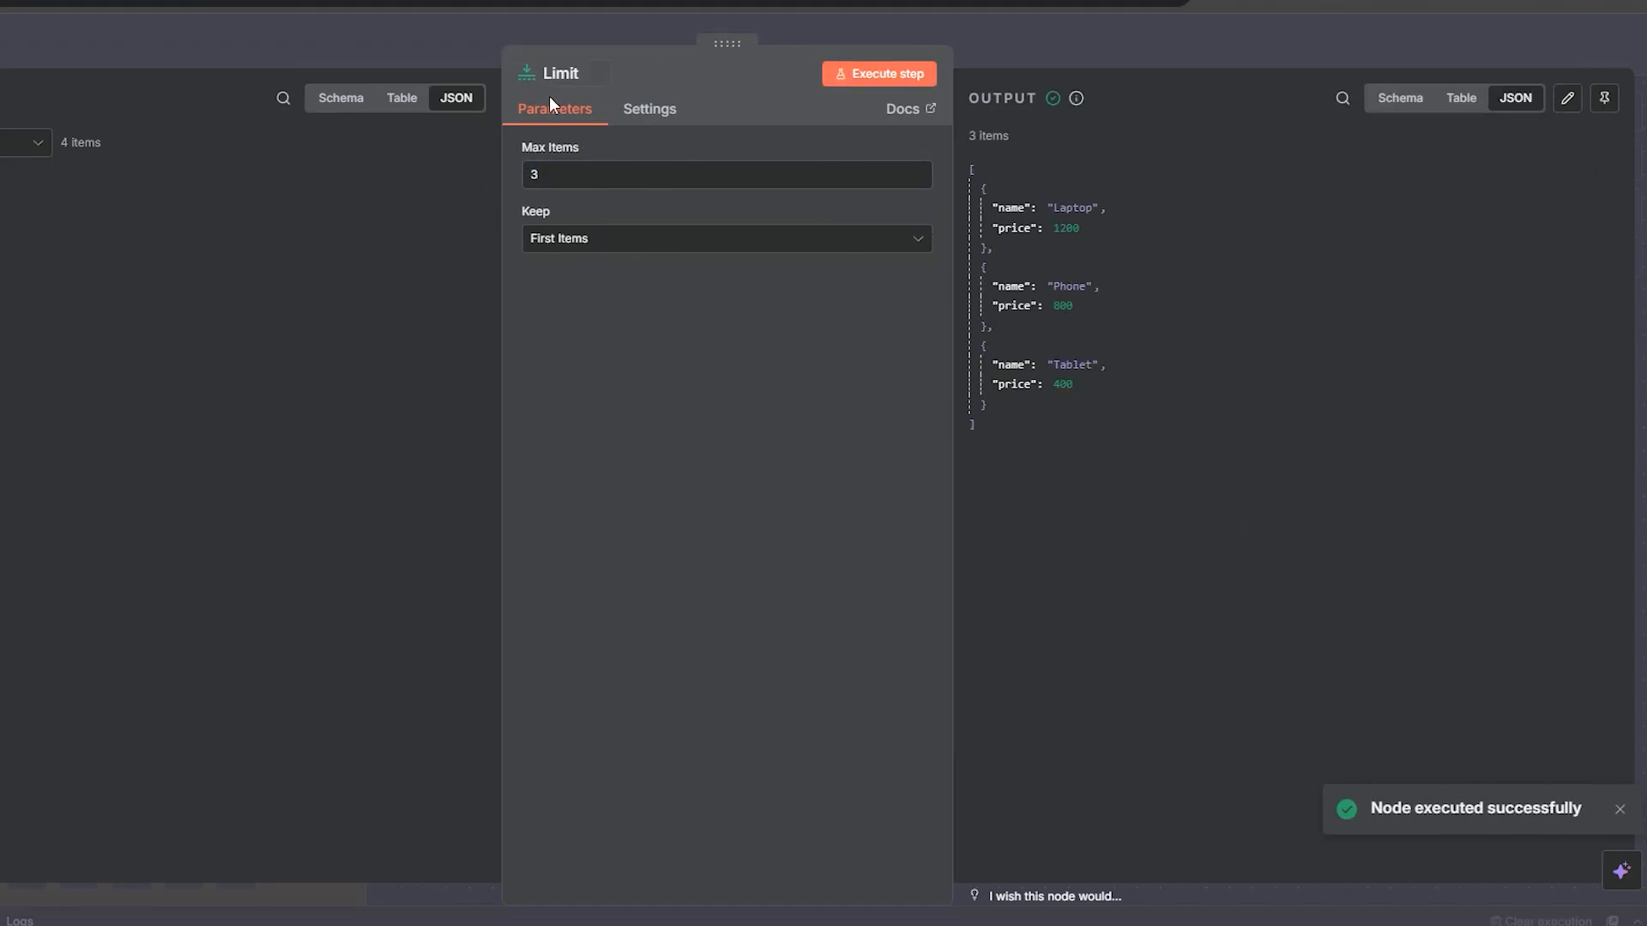
Step: Review the Limit node's Keep choices and its output items, closing and reopening the node to check the result again
{"action": "left_click", "coordinate": [570, 244]}
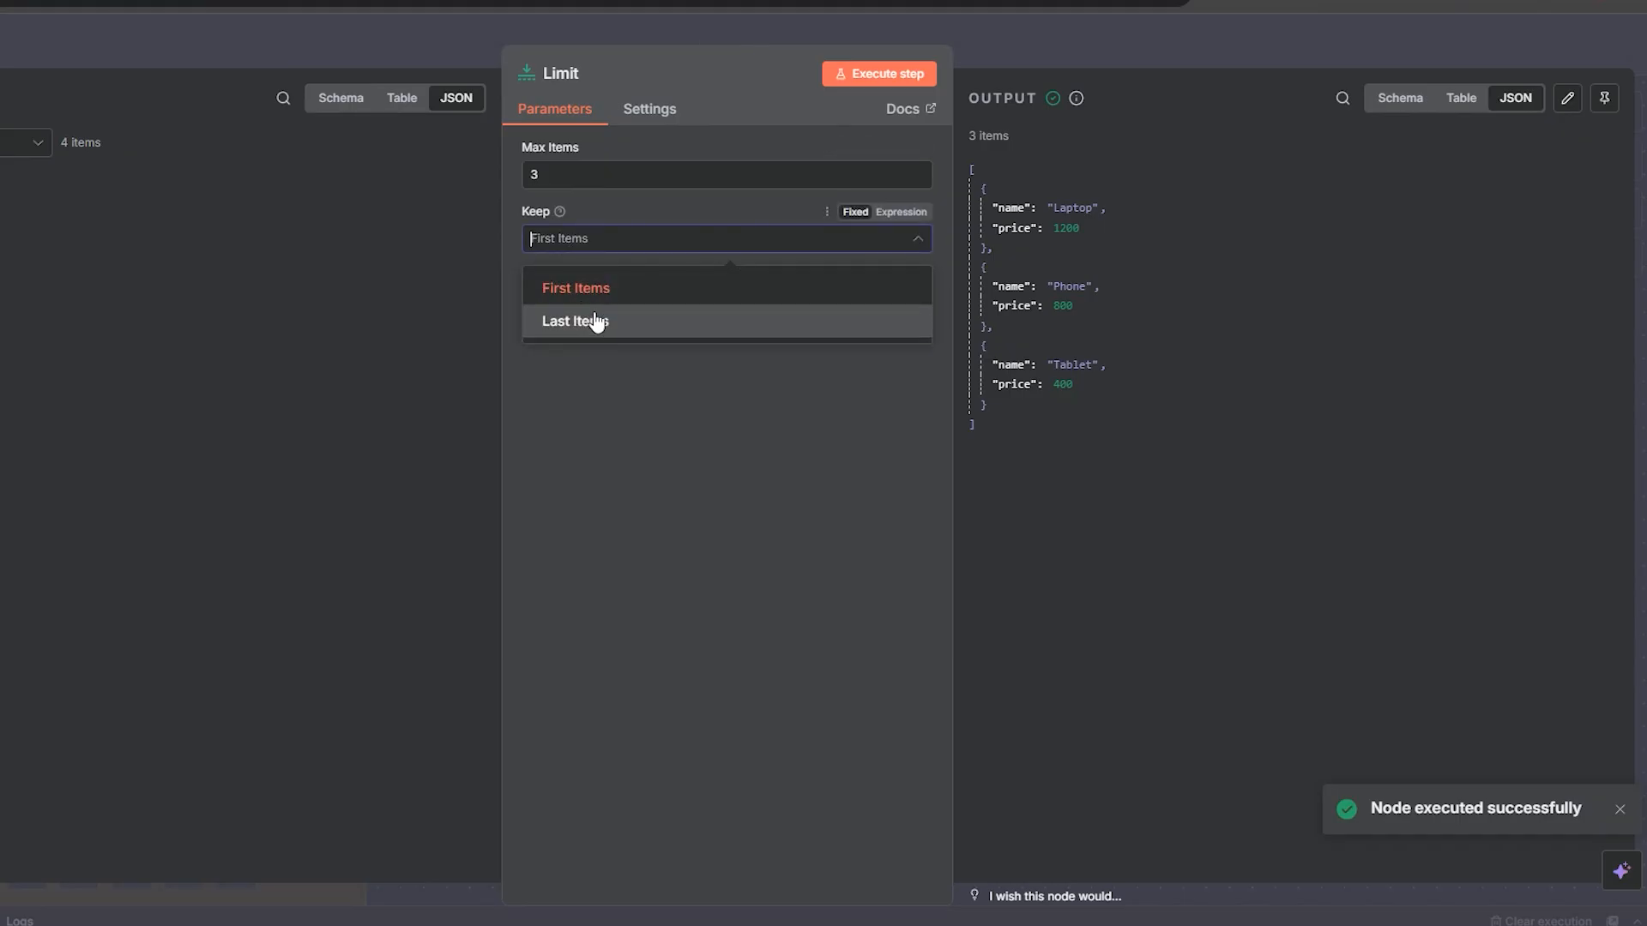
{"action": "left_click", "coordinate": [631, 480]}
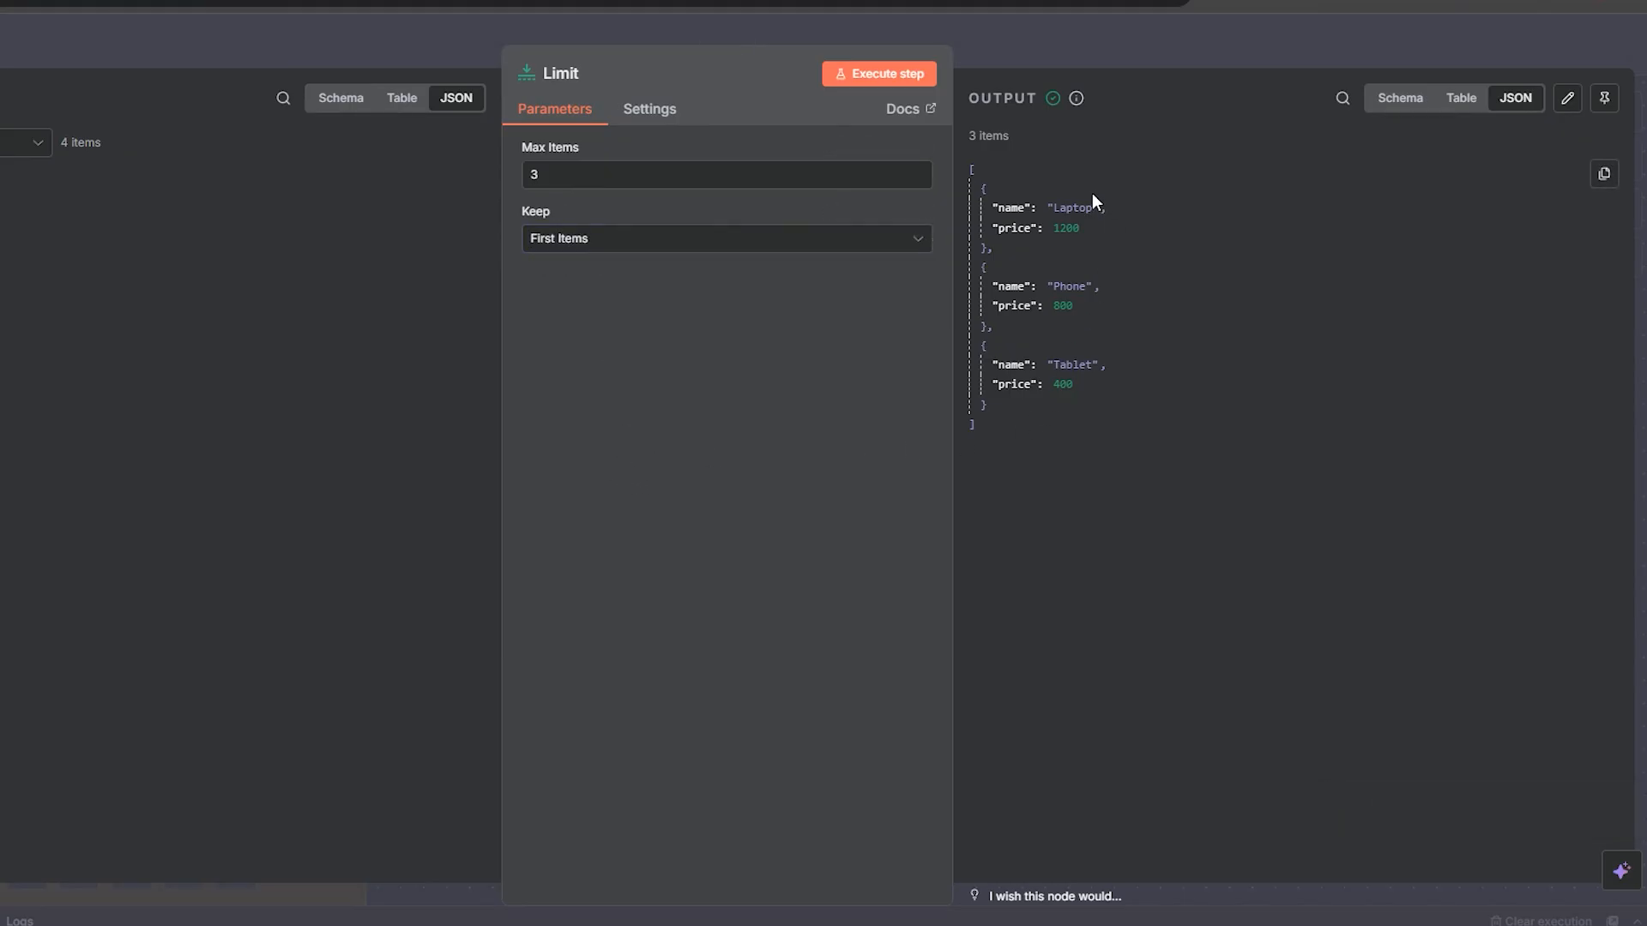
{"action": "left_click_drag", "start_coordinate": [1092, 193], "coordinate": [978, 429]}
{"action": "left_click", "coordinate": [1054, 54]}
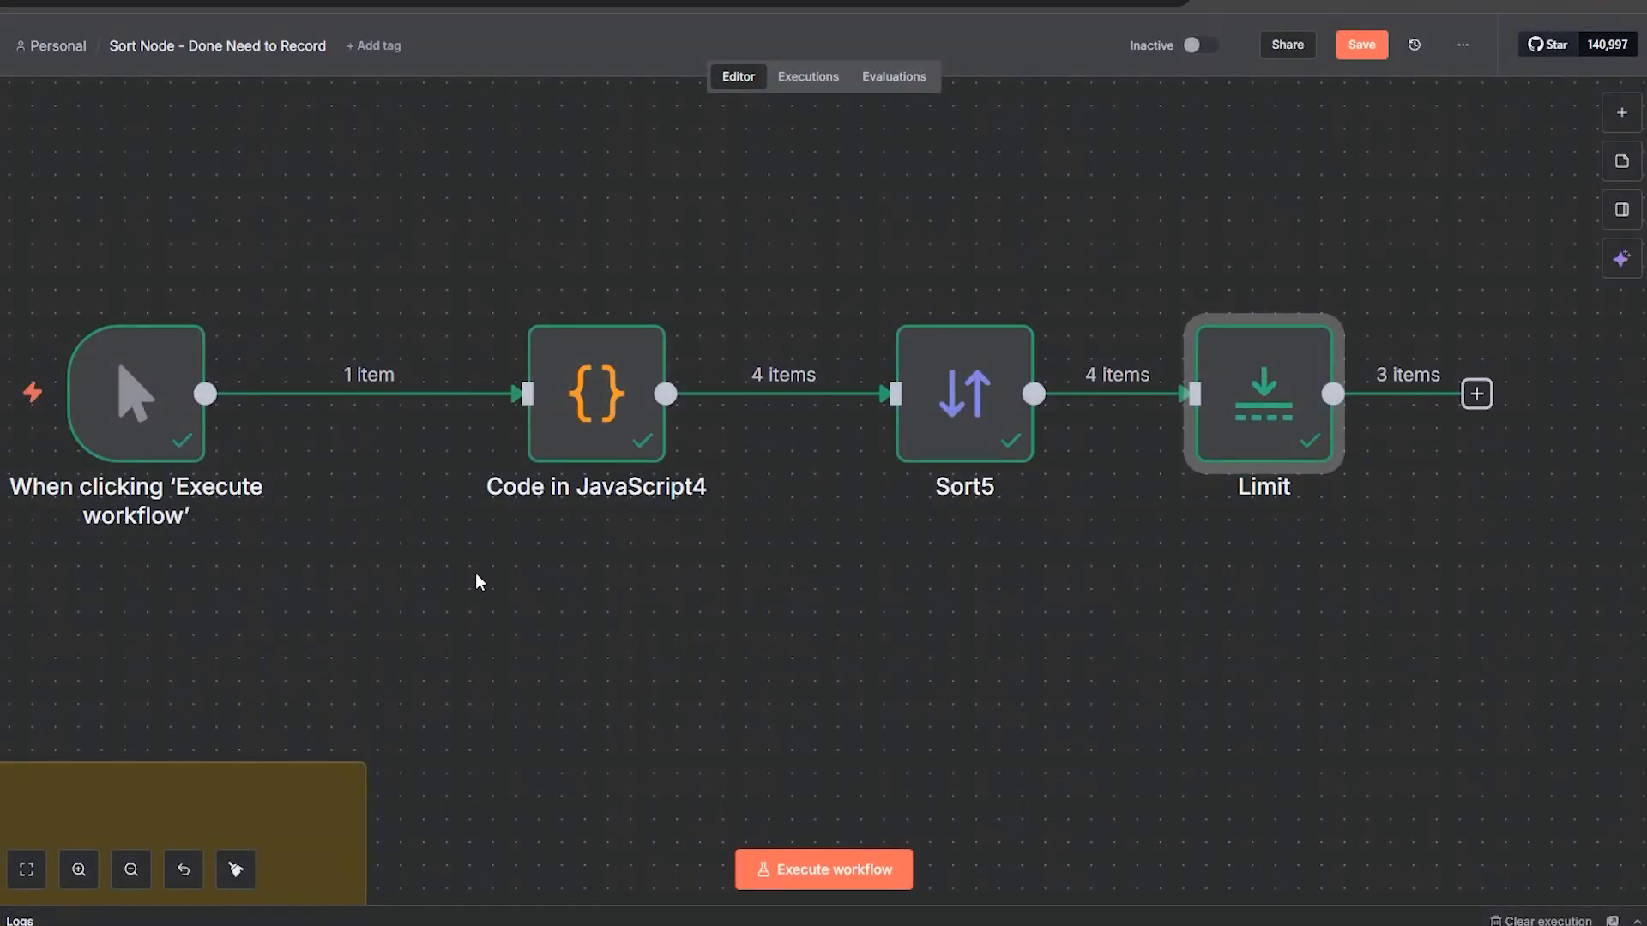
{"action": "double_click", "coordinate": [1238, 428]}
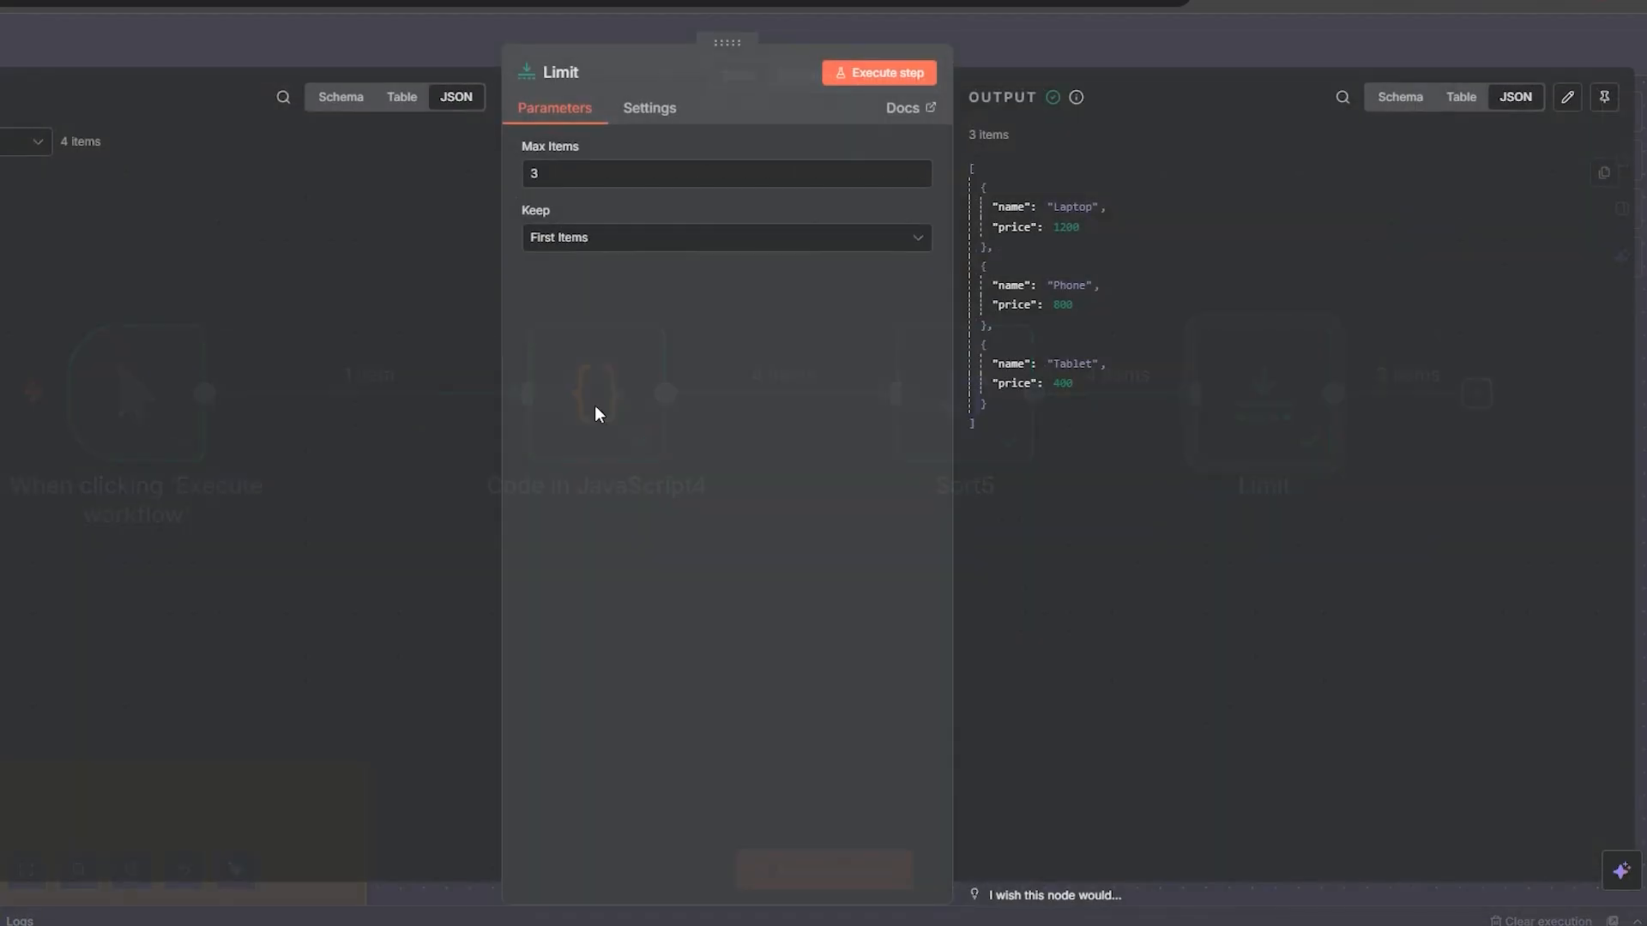
{"action": "left_click_drag", "start_coordinate": [1021, 312], "coordinate": [964, 183]}
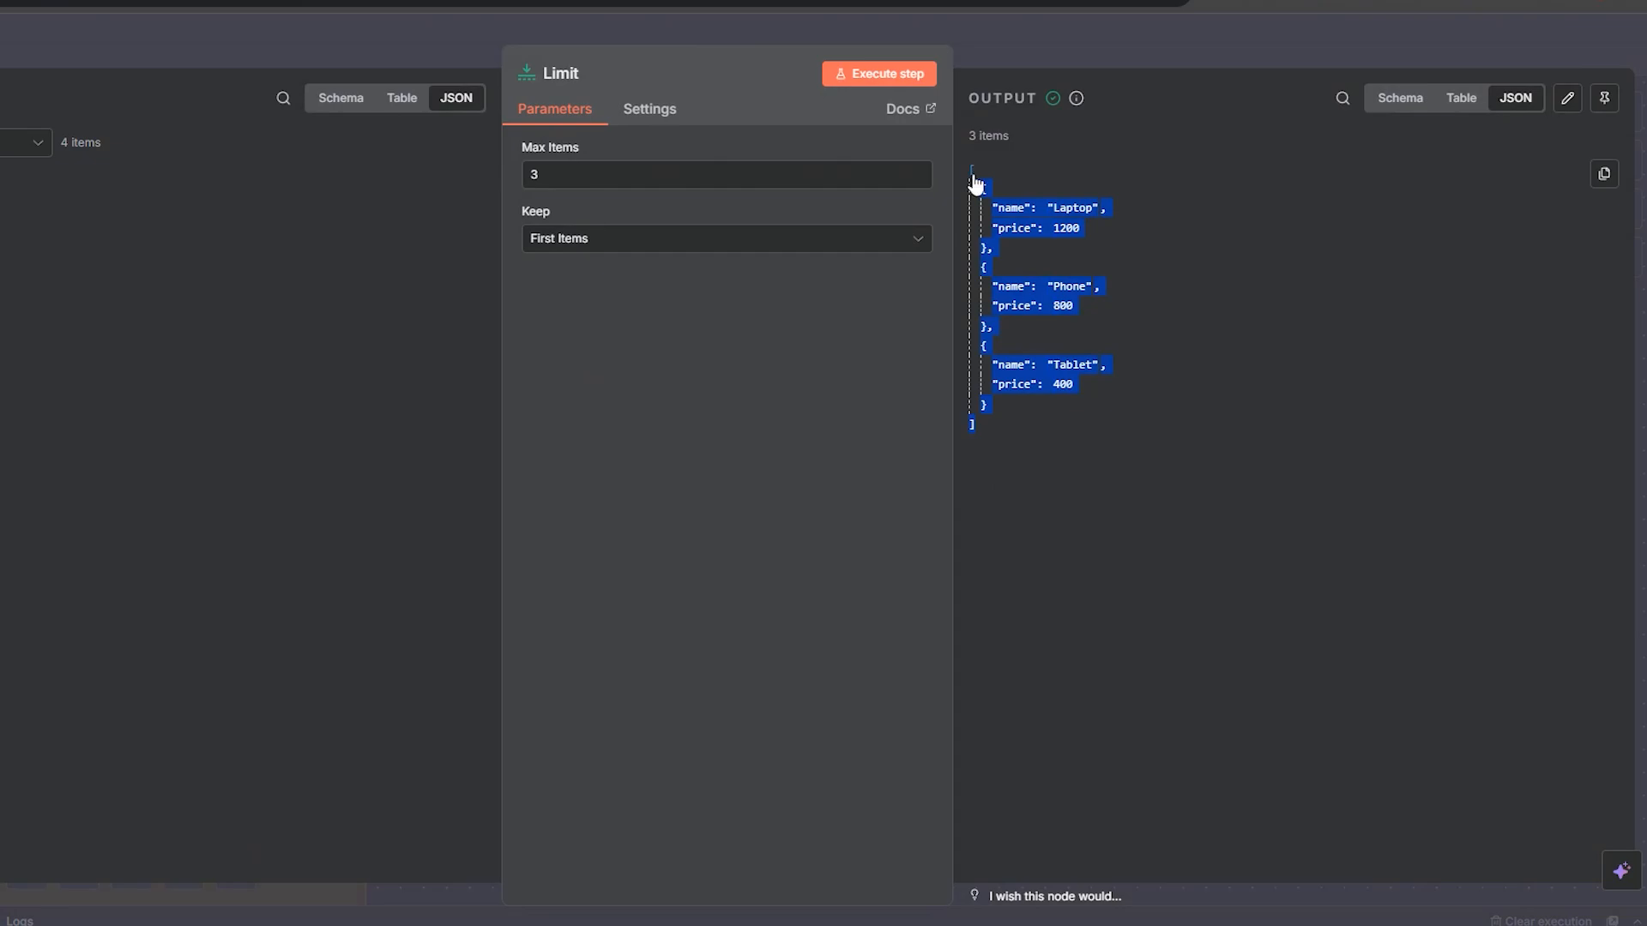
{"action": "left_click", "coordinate": [1104, 443]}
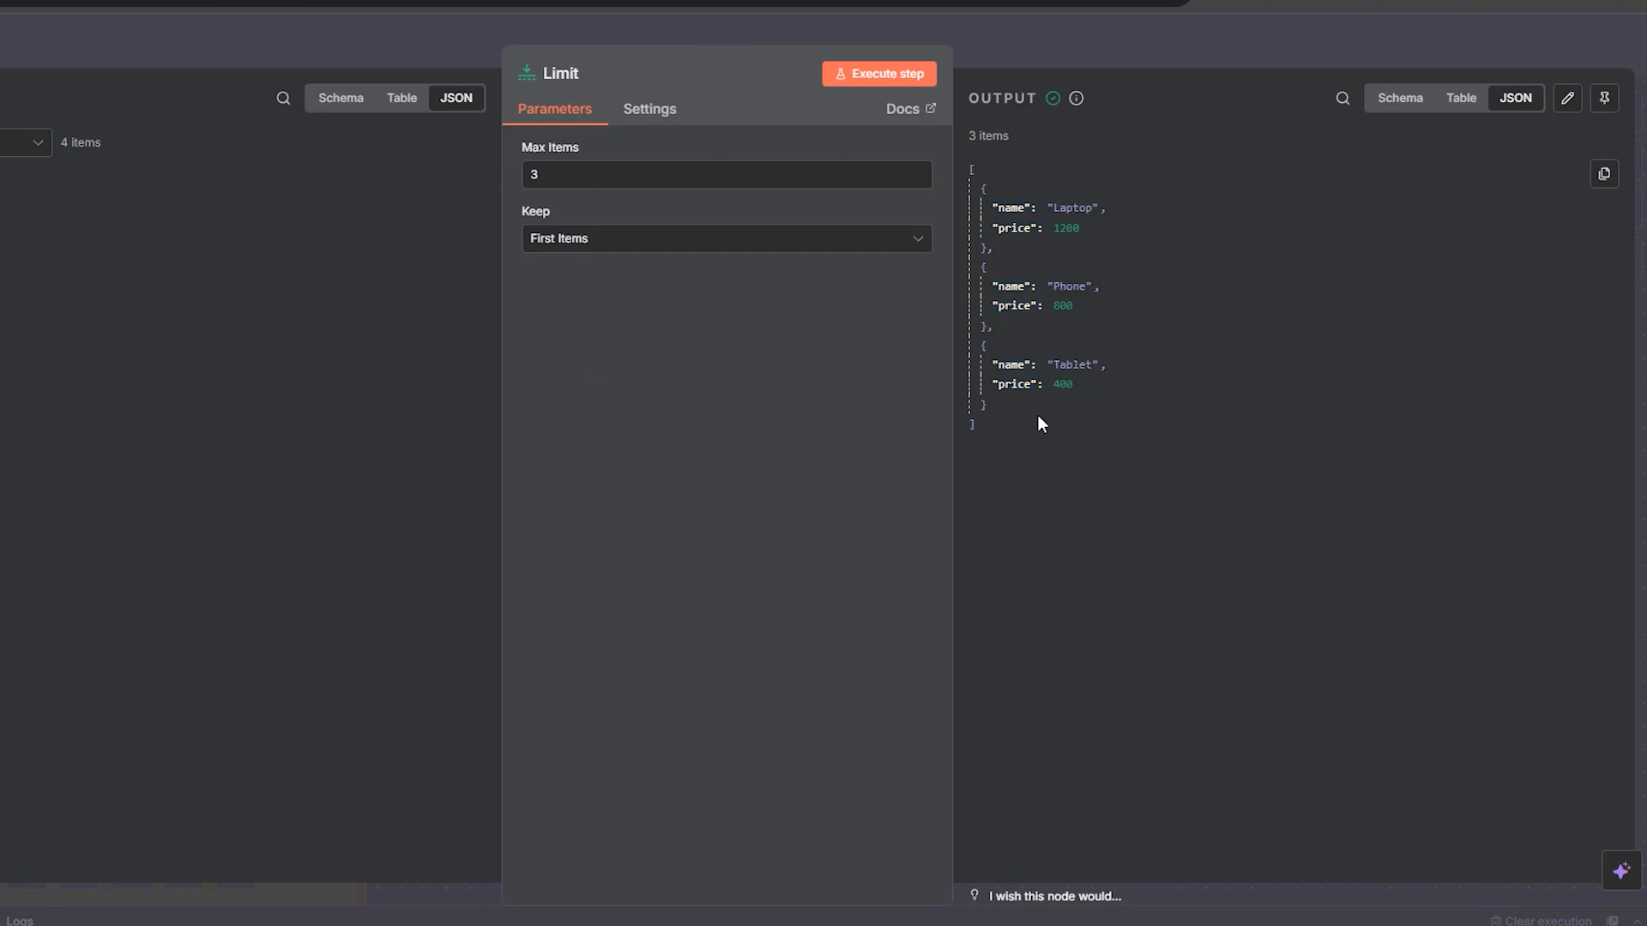
{"action": "left_click", "coordinate": [1040, 50]}
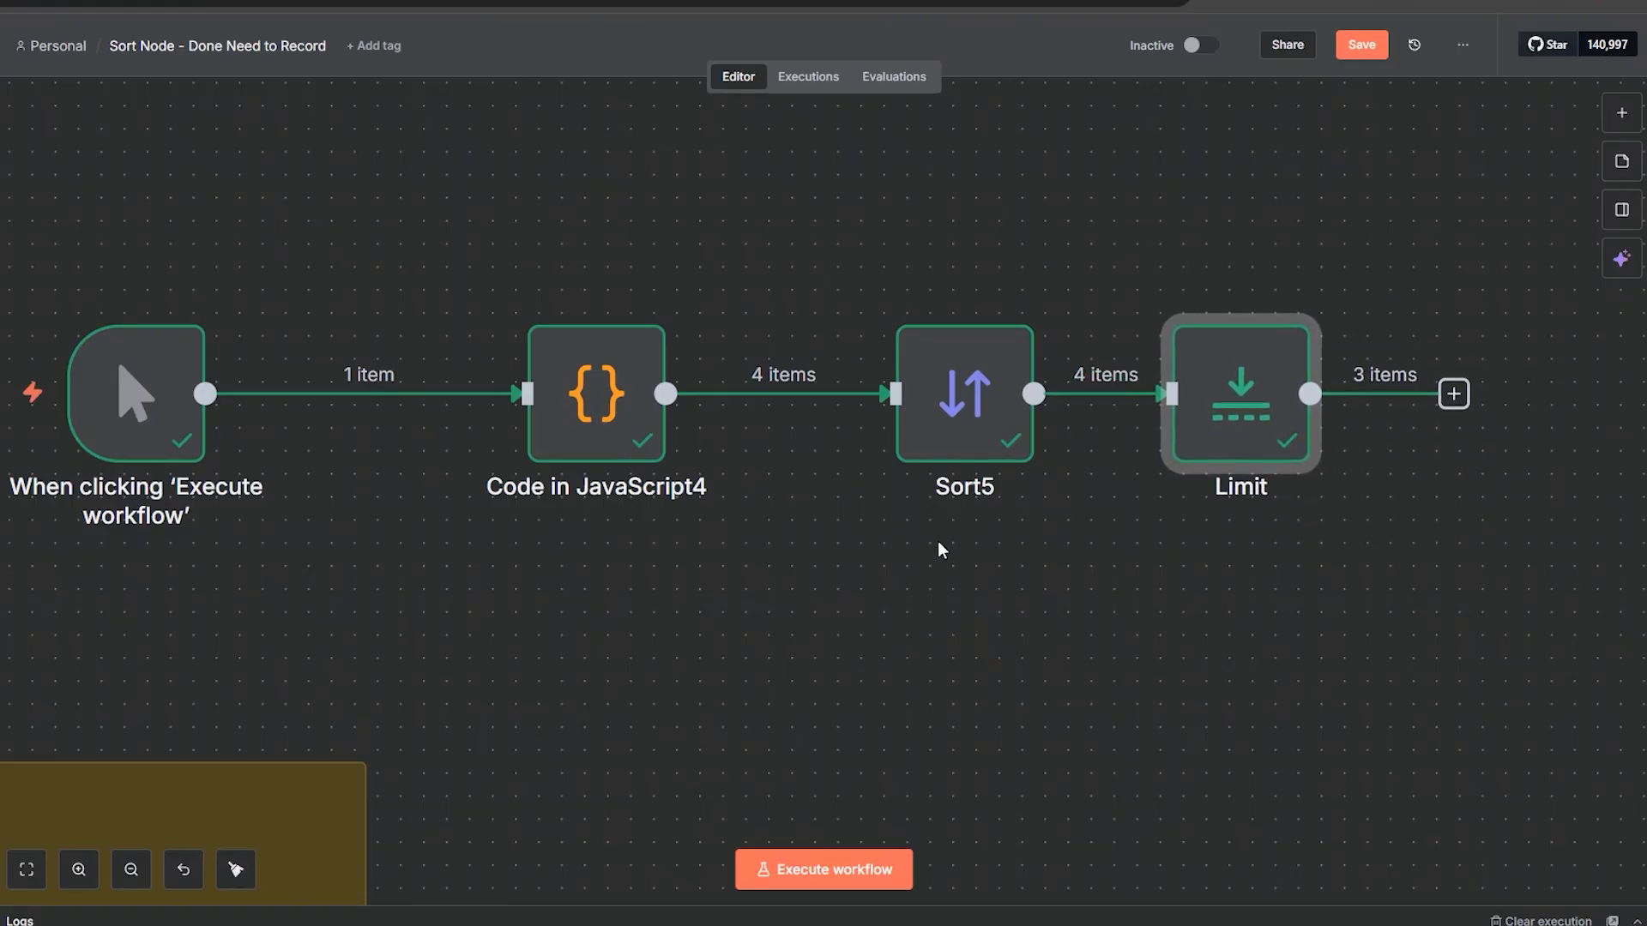
Step: Move the Limit node slightly farther from Sort5 on the same row
{"action": "left_click_drag", "start_coordinate": [1271, 403], "coordinate": [1316, 403]}
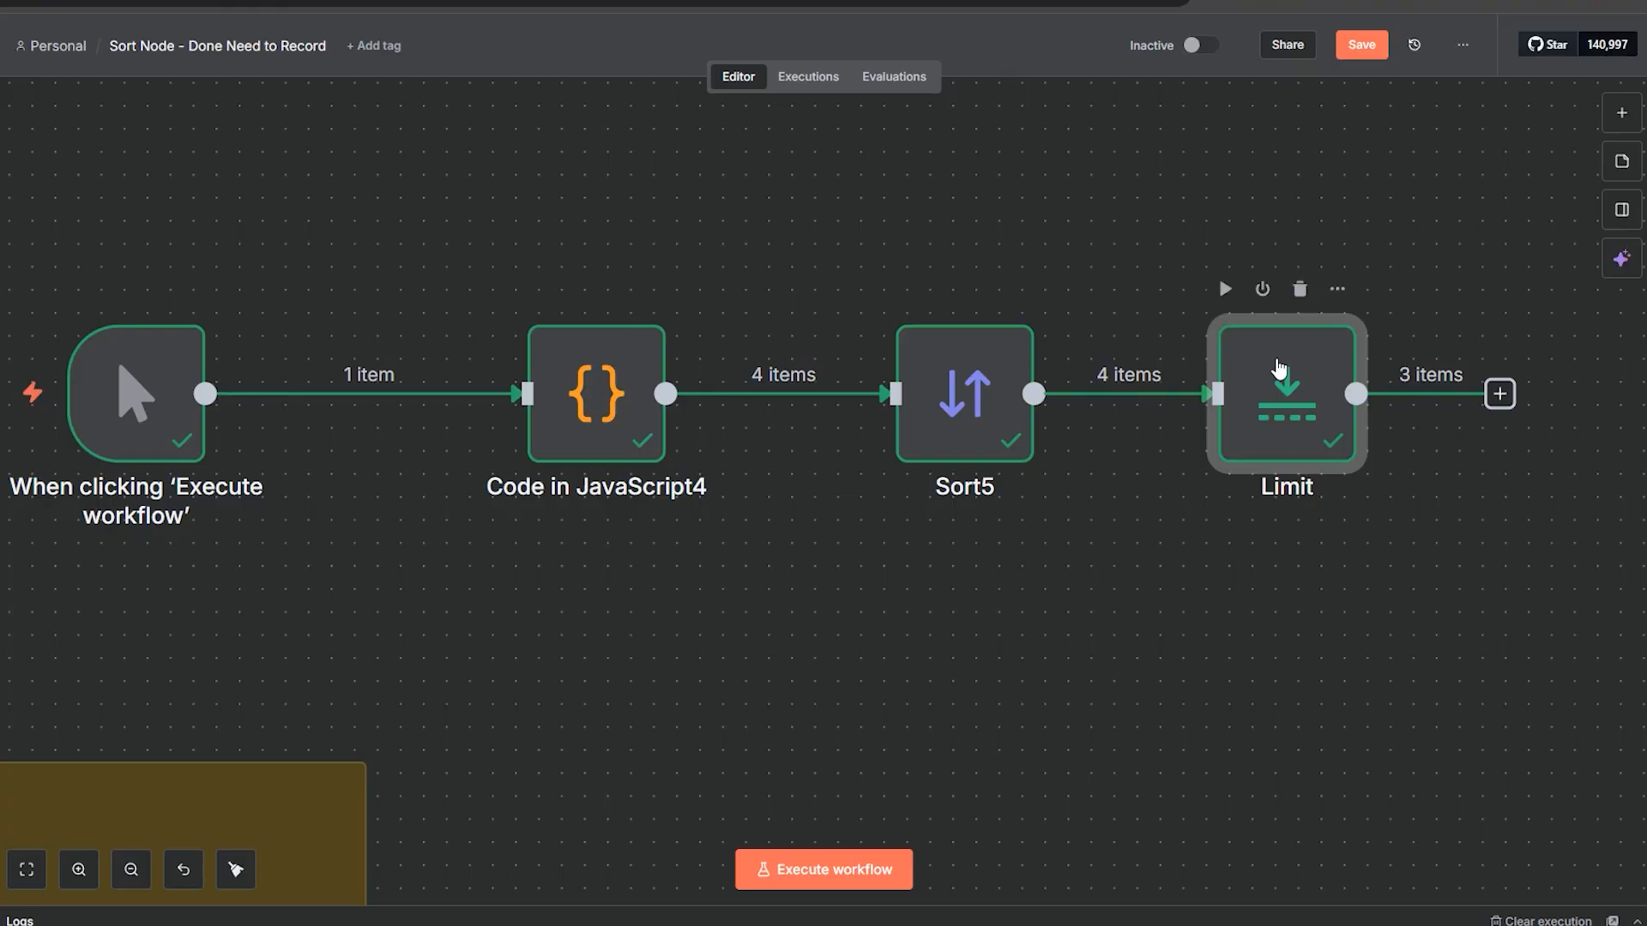
{"action": "mouse_move", "coordinate": [1279, 365]}
{"action": "left_mouse_down"}
{"action": "mouse_move", "coordinate": [1277, 393]}
{"action": "mouse_move", "coordinate": [1265, 358]}
{"action": "mouse_move", "coordinate": [1278, 362]}
{"action": "left_mouse_up"}
{"action": "double_click", "coordinate": [1272, 480]}
{"action": "left_click", "coordinate": [1135, 56]}
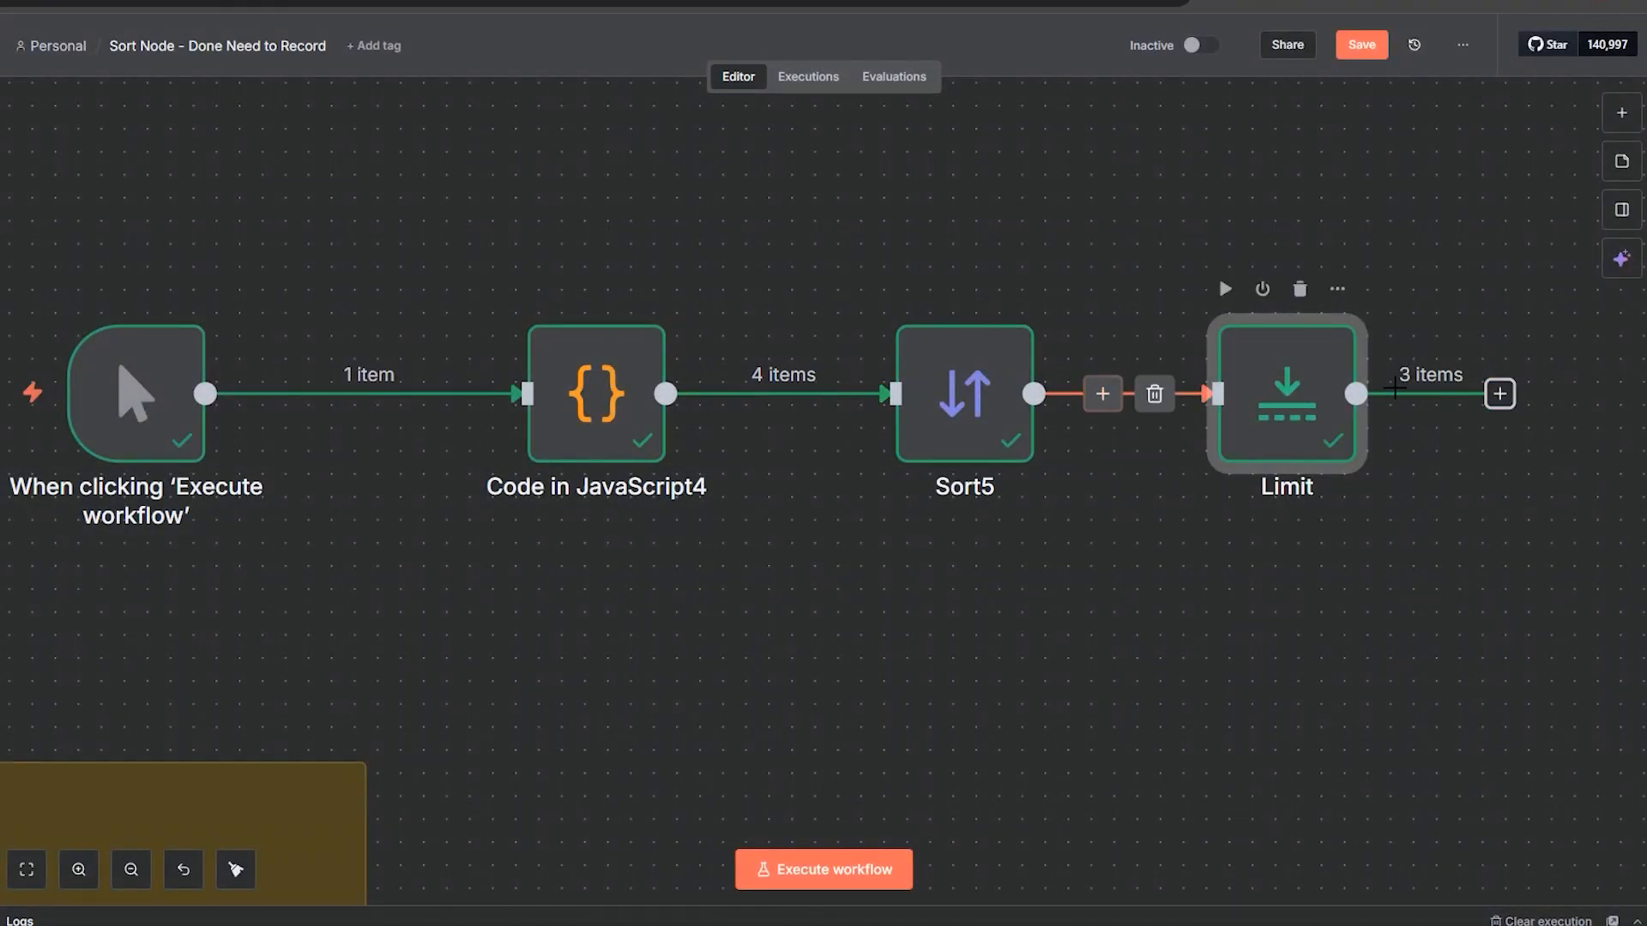
Step: Go back through the workflow to the Simple Sort rows and review the Numbers and String examples
{"action": "left_click_drag", "start_coordinate": [560, 716], "coordinate": [929, 816]}
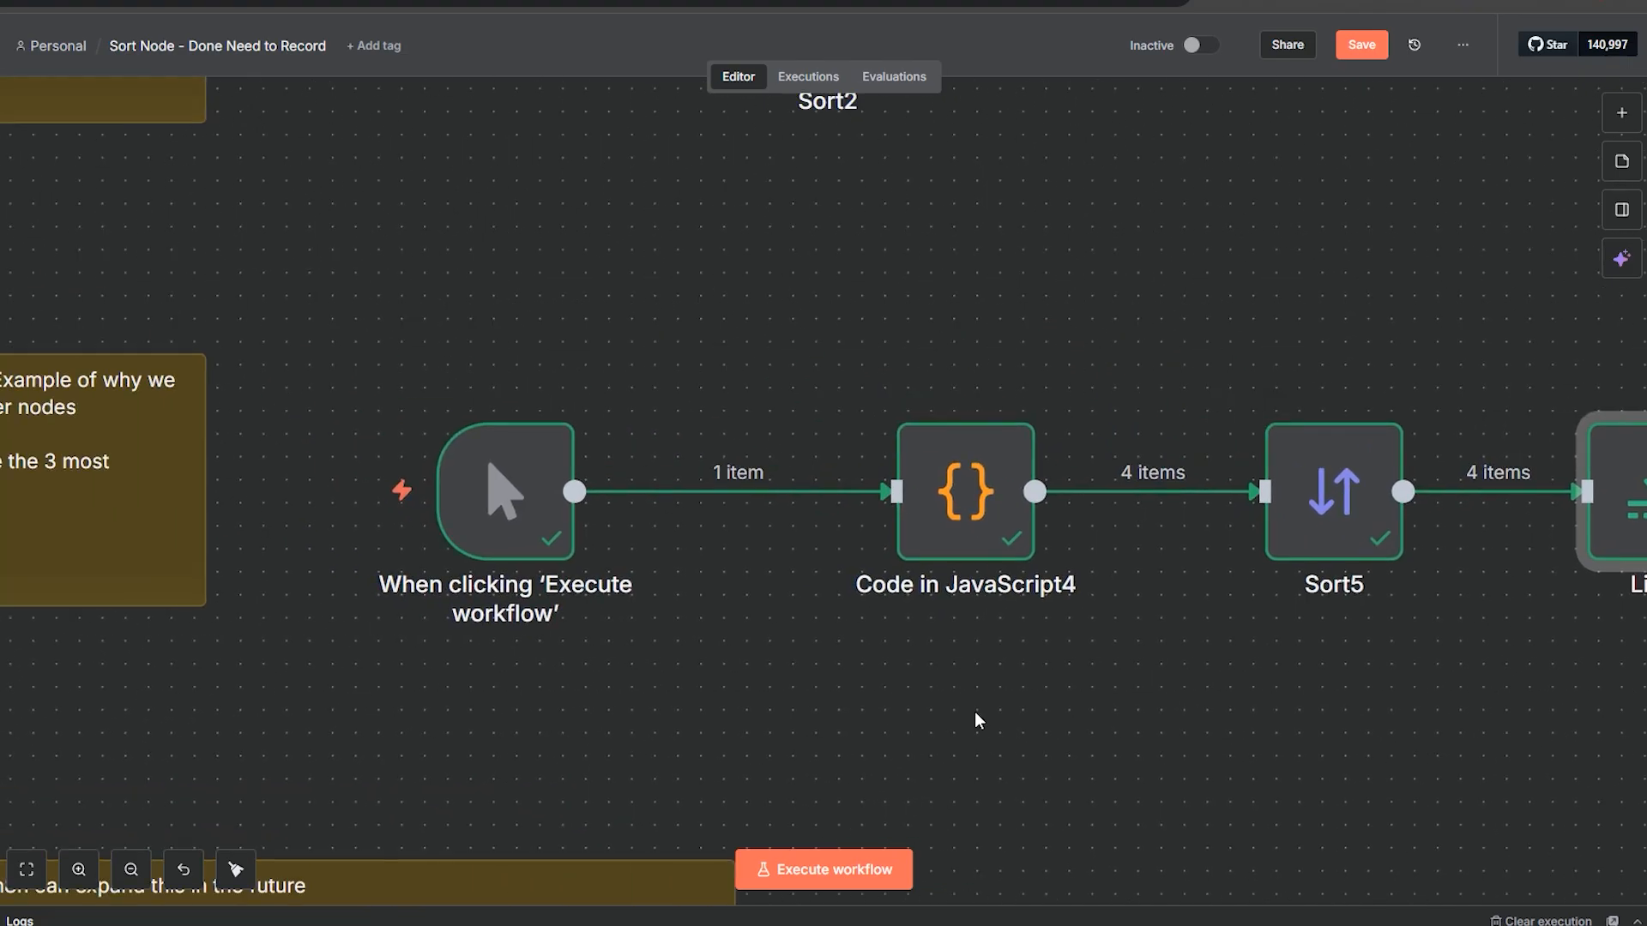
{"action": "left_click_drag", "start_coordinate": [738, 291], "coordinate": [1127, 663]}
{"action": "left_click_drag", "start_coordinate": [933, 292], "coordinate": [876, 709]}
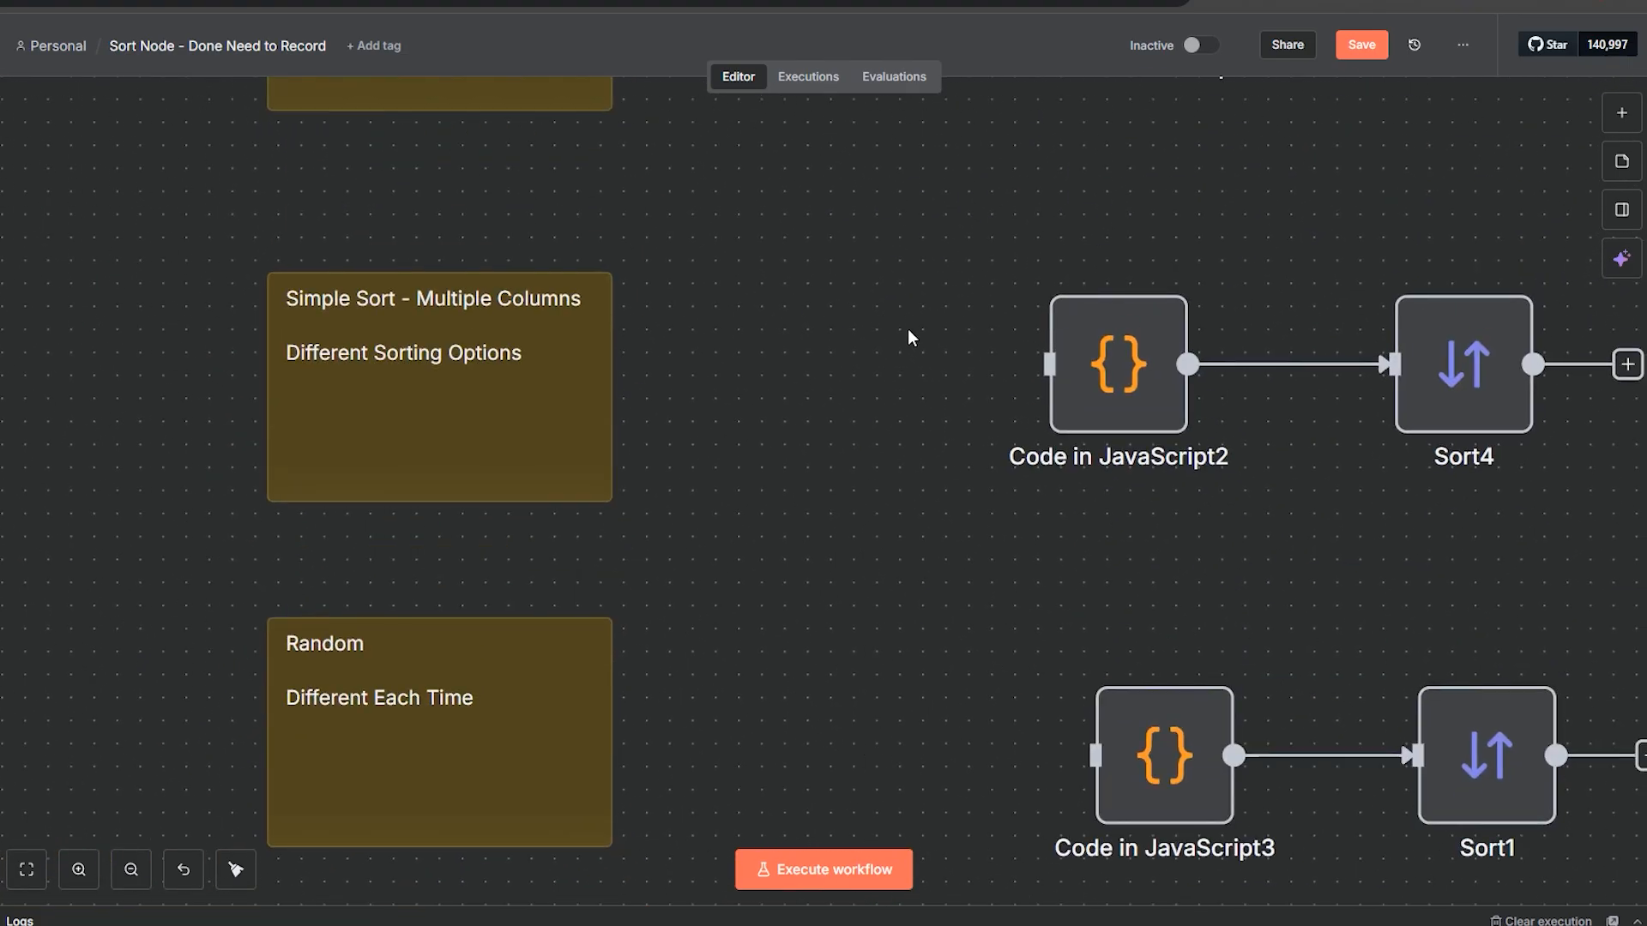
{"action": "left_click_drag", "start_coordinate": [909, 333], "coordinate": [825, 689]}
{"action": "left_click_drag", "start_coordinate": [796, 261], "coordinate": [772, 684]}
{"action": "left_click_drag", "start_coordinate": [849, 649], "coordinate": [719, 511]}
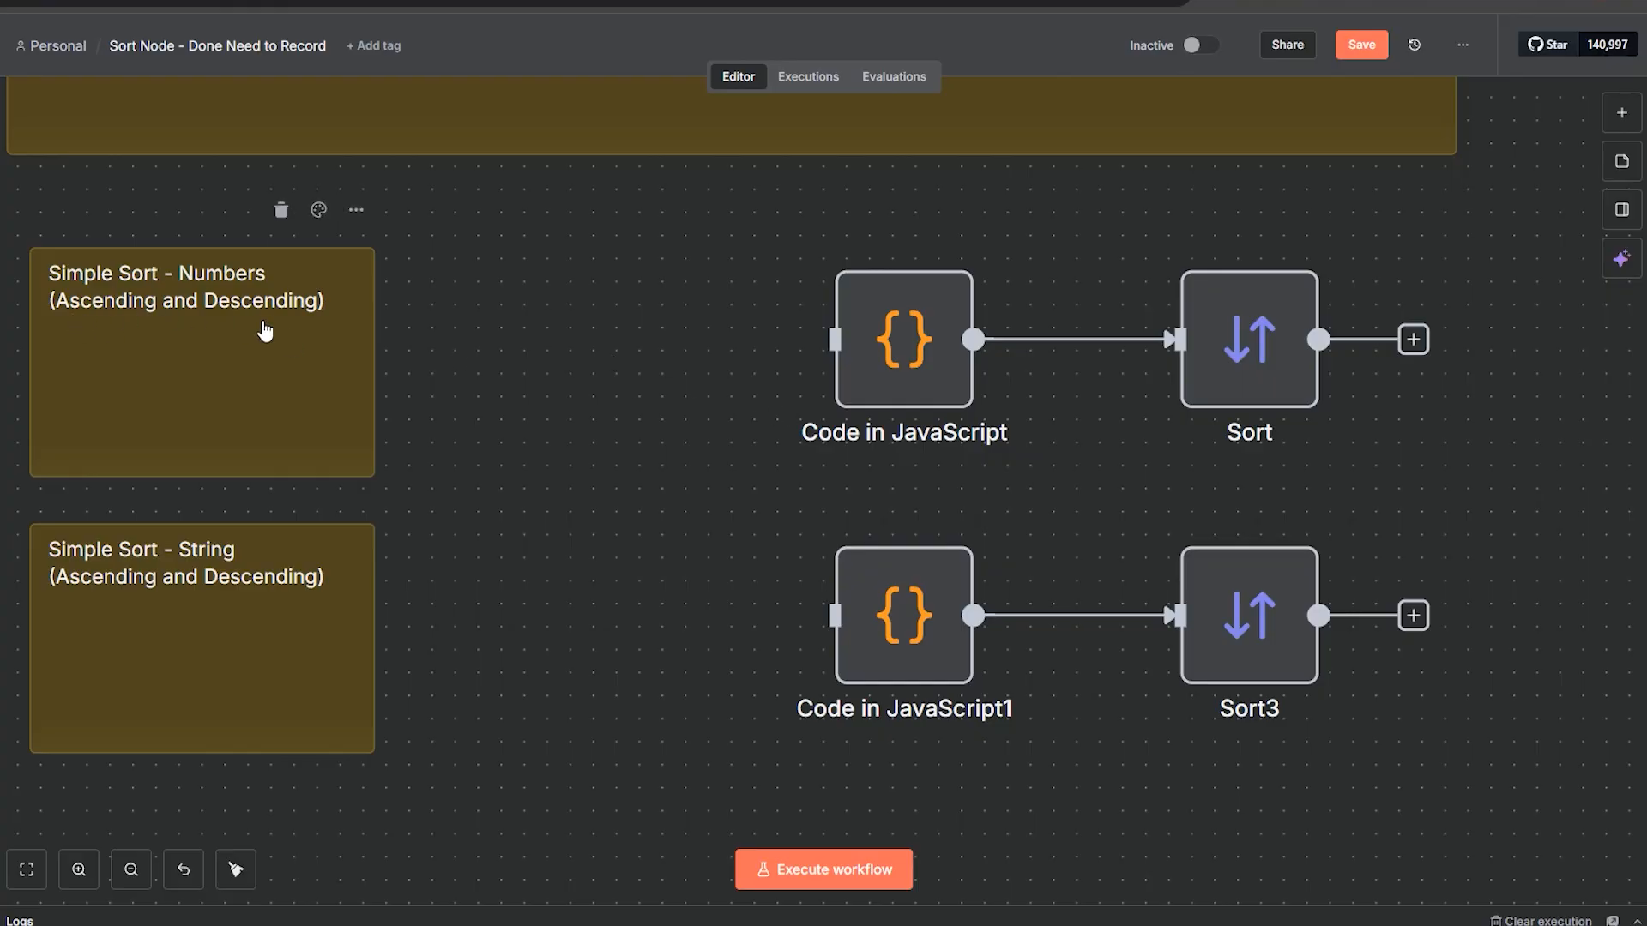
{"action": "left_click_drag", "start_coordinate": [630, 369], "coordinate": [630, 418]}
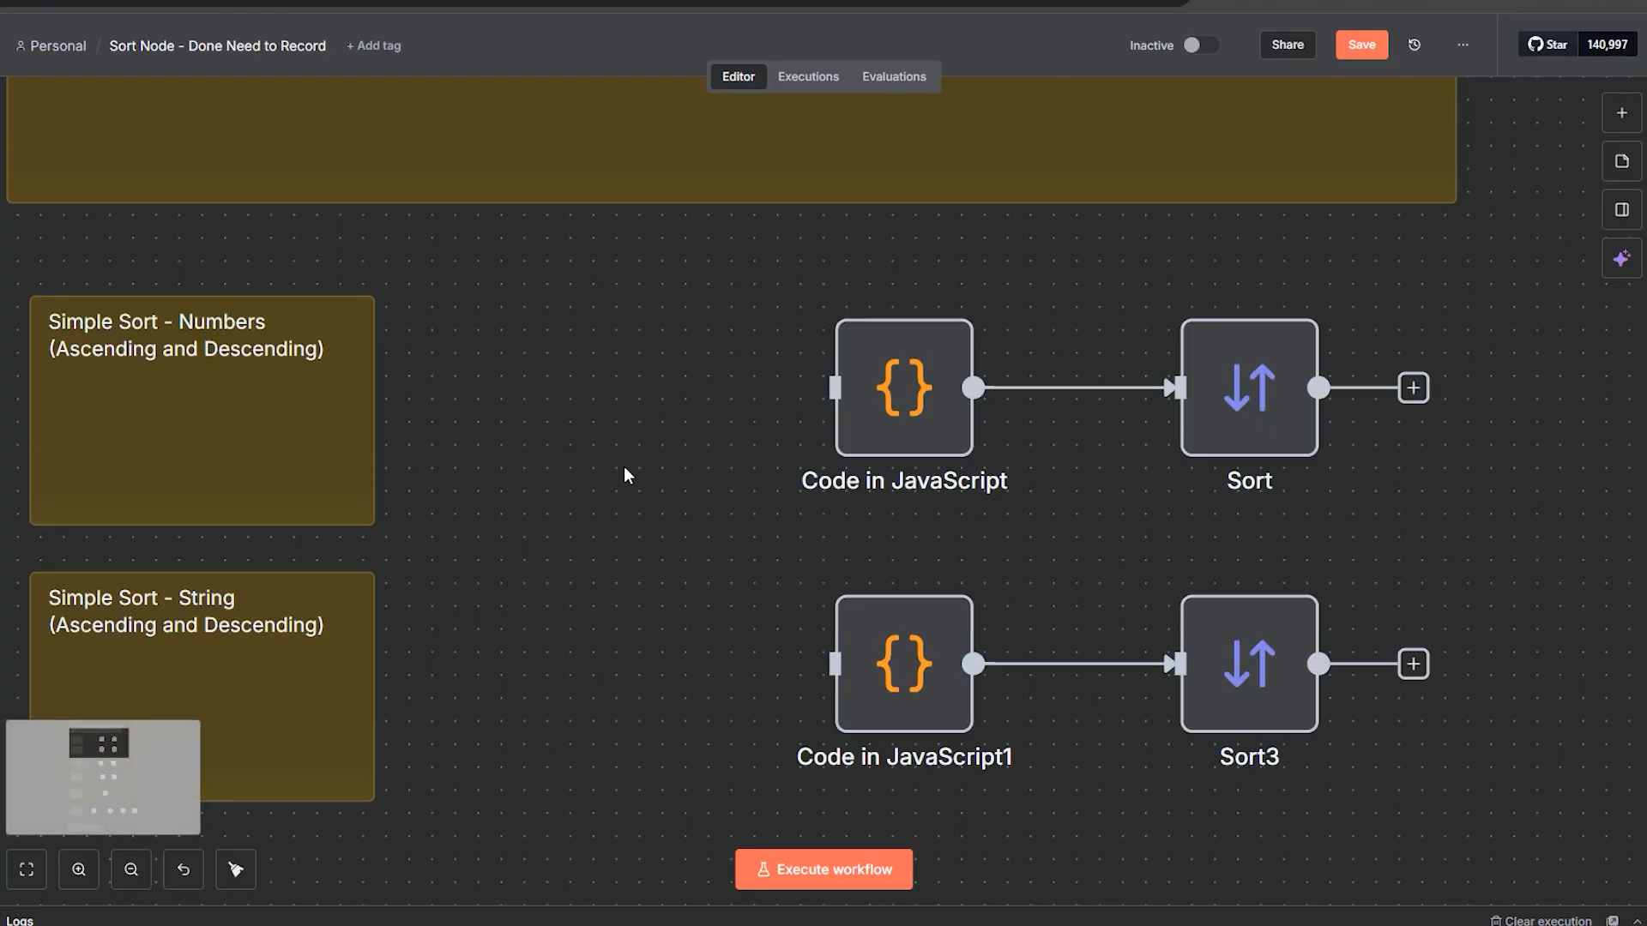
Step: Review the Multiple Columns, Random, Code and More Advanced Example rows in order, ending at the note on future n8n improvements
{"action": "left_click_drag", "start_coordinate": [655, 637], "coordinate": [780, 294]}
{"action": "left_click_drag", "start_coordinate": [639, 712], "coordinate": [767, 275]}
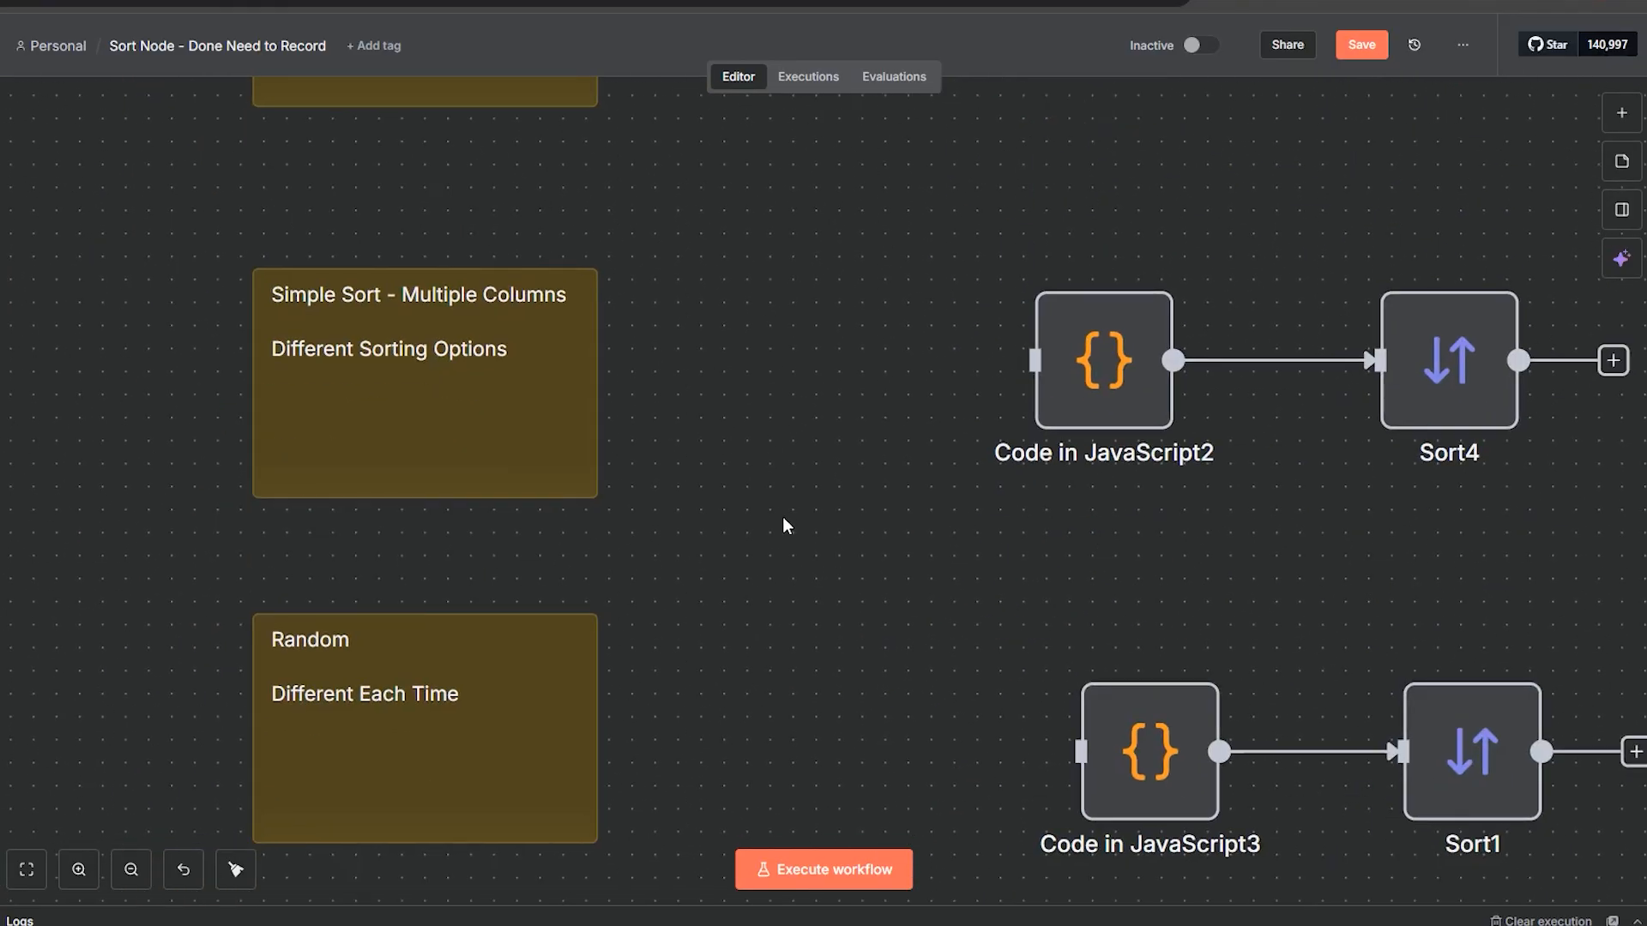
{"action": "left_click_drag", "start_coordinate": [756, 498], "coordinate": [695, 488]}
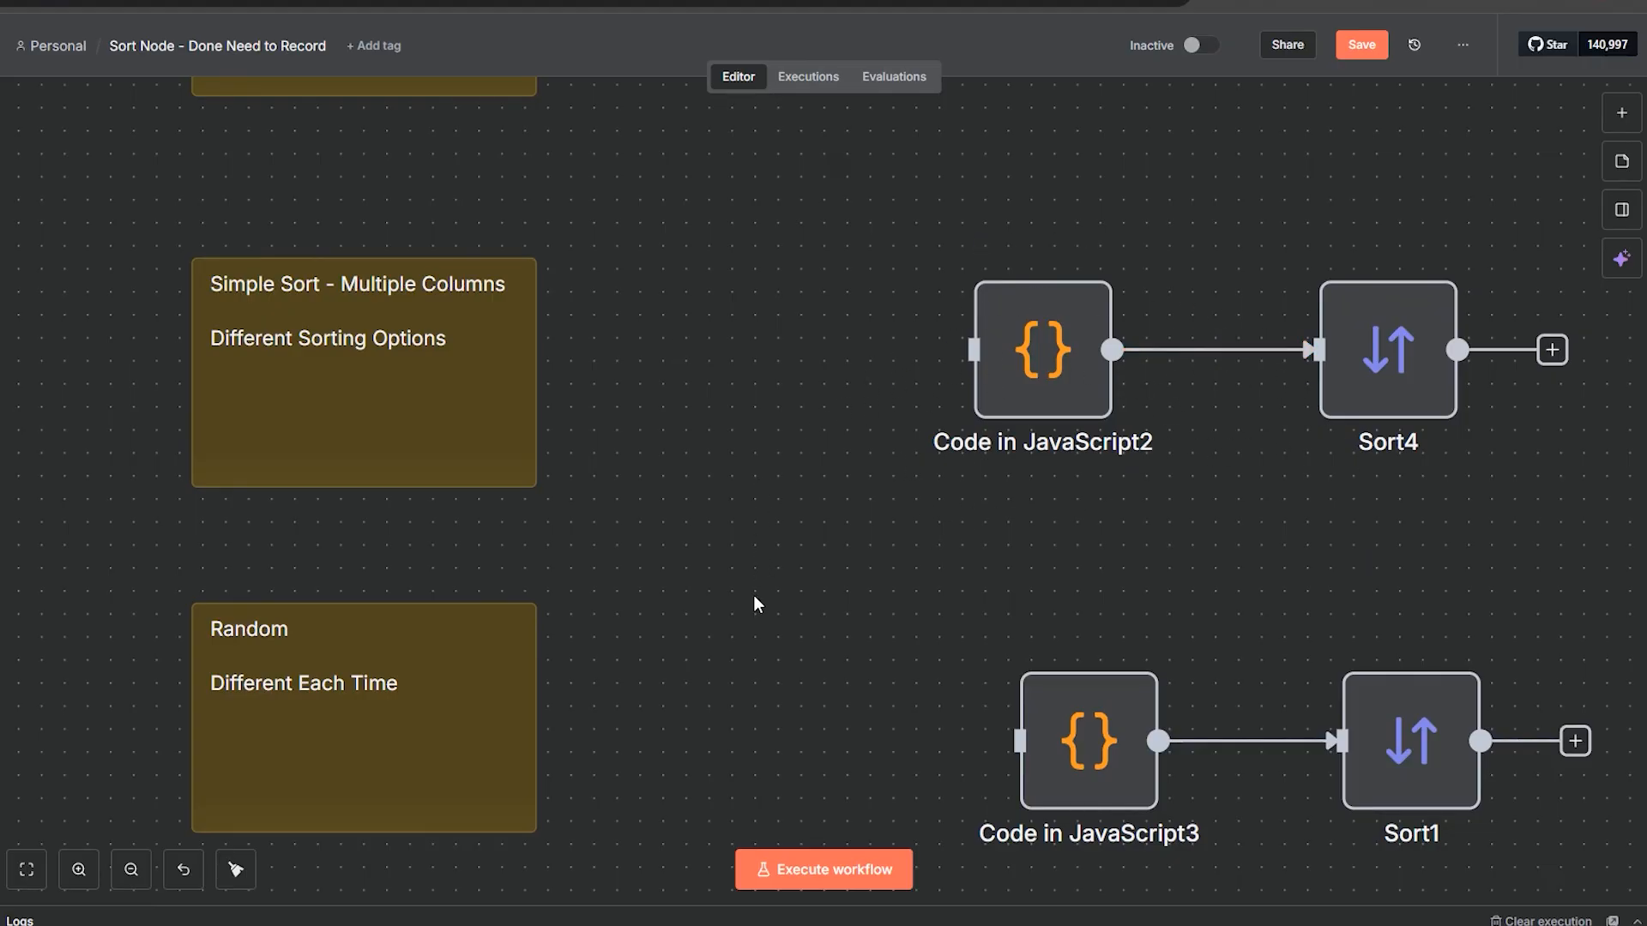
{"action": "left_click_drag", "start_coordinate": [753, 594], "coordinate": [769, 384]}
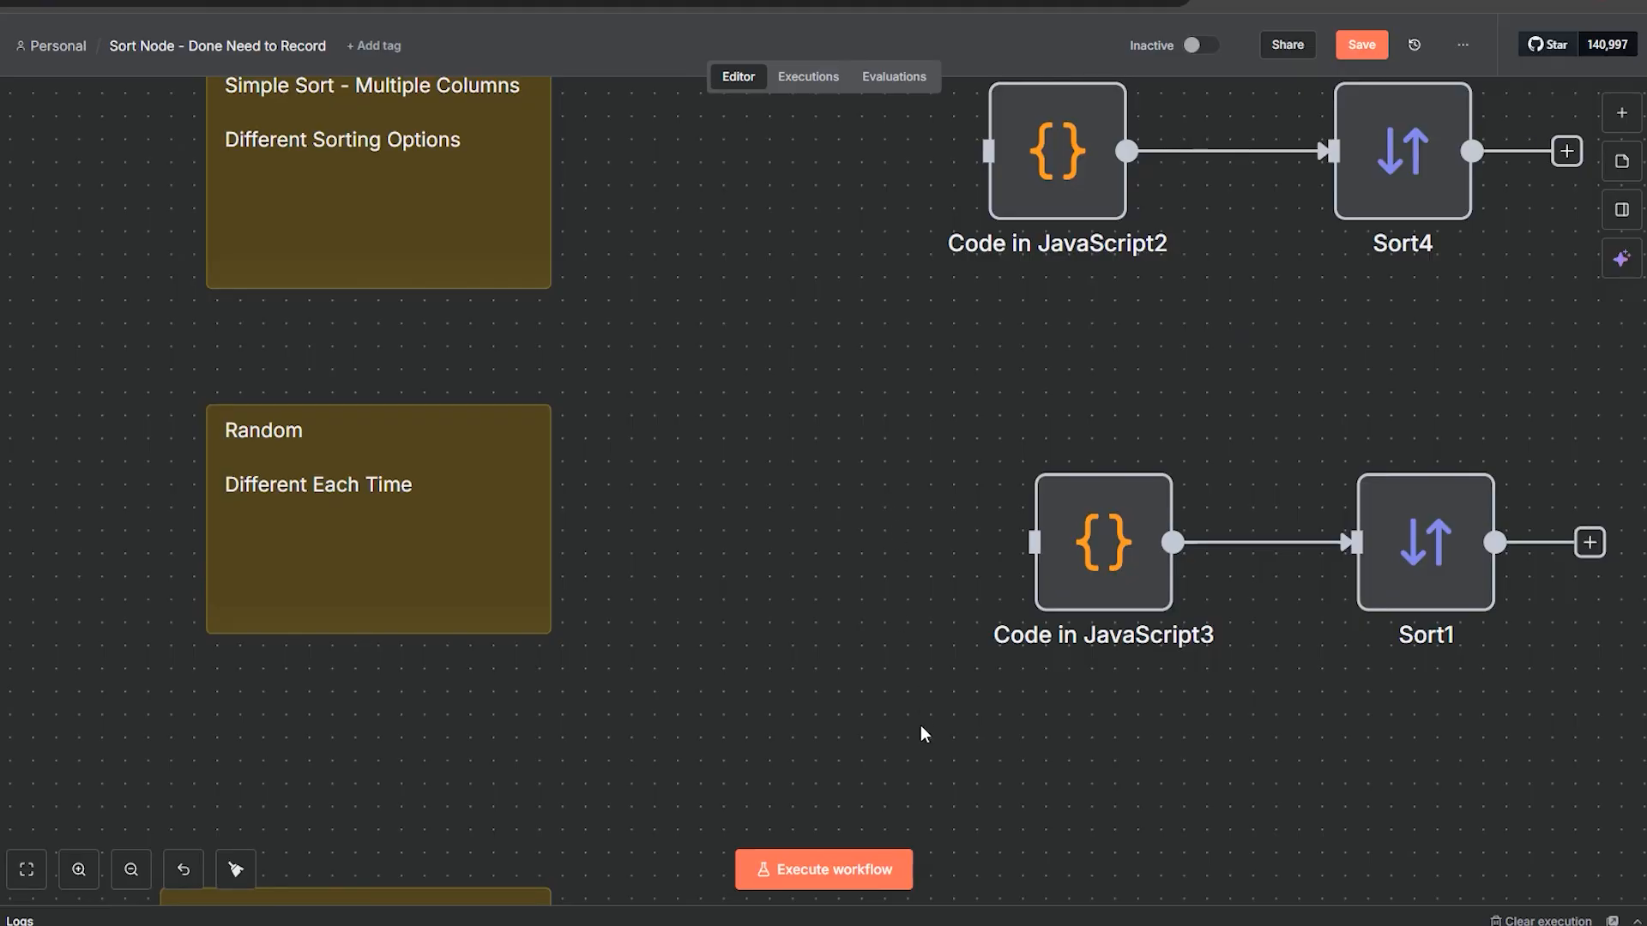
{"action": "scroll", "coordinate": [893, 706], "scroll_direction": "down", "scroll_amount": 3}
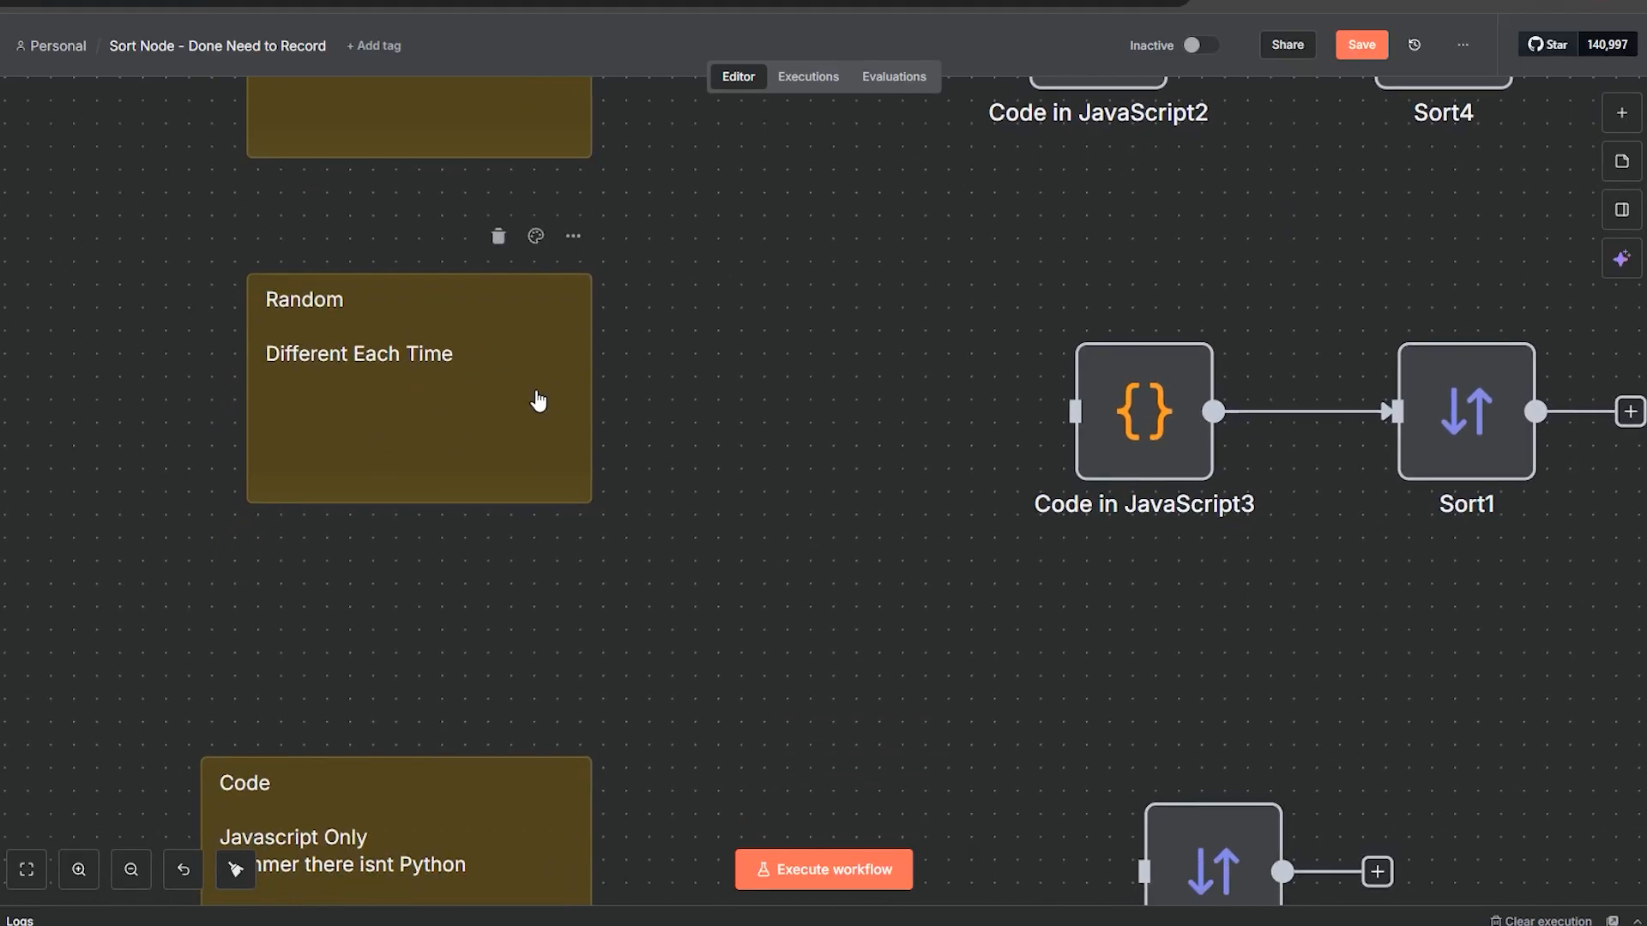
{"action": "scroll", "coordinate": [753, 452], "scroll_direction": "down", "scroll_amount": 5}
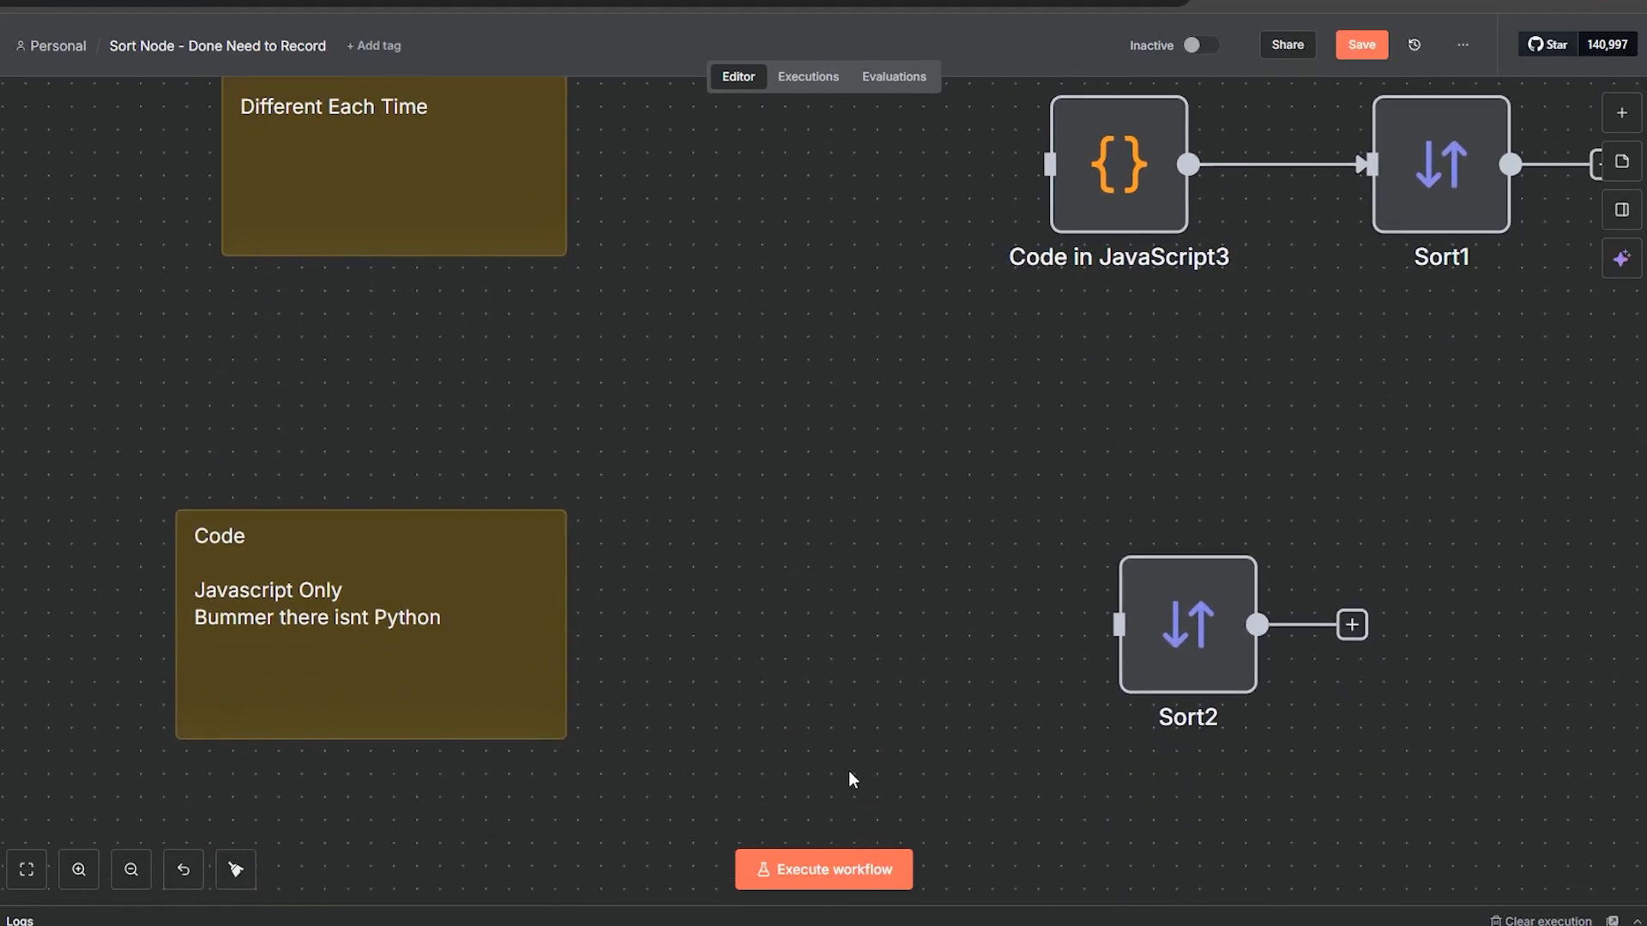
{"action": "scroll", "coordinate": [851, 779], "scroll_direction": "down", "scroll_amount": 4}
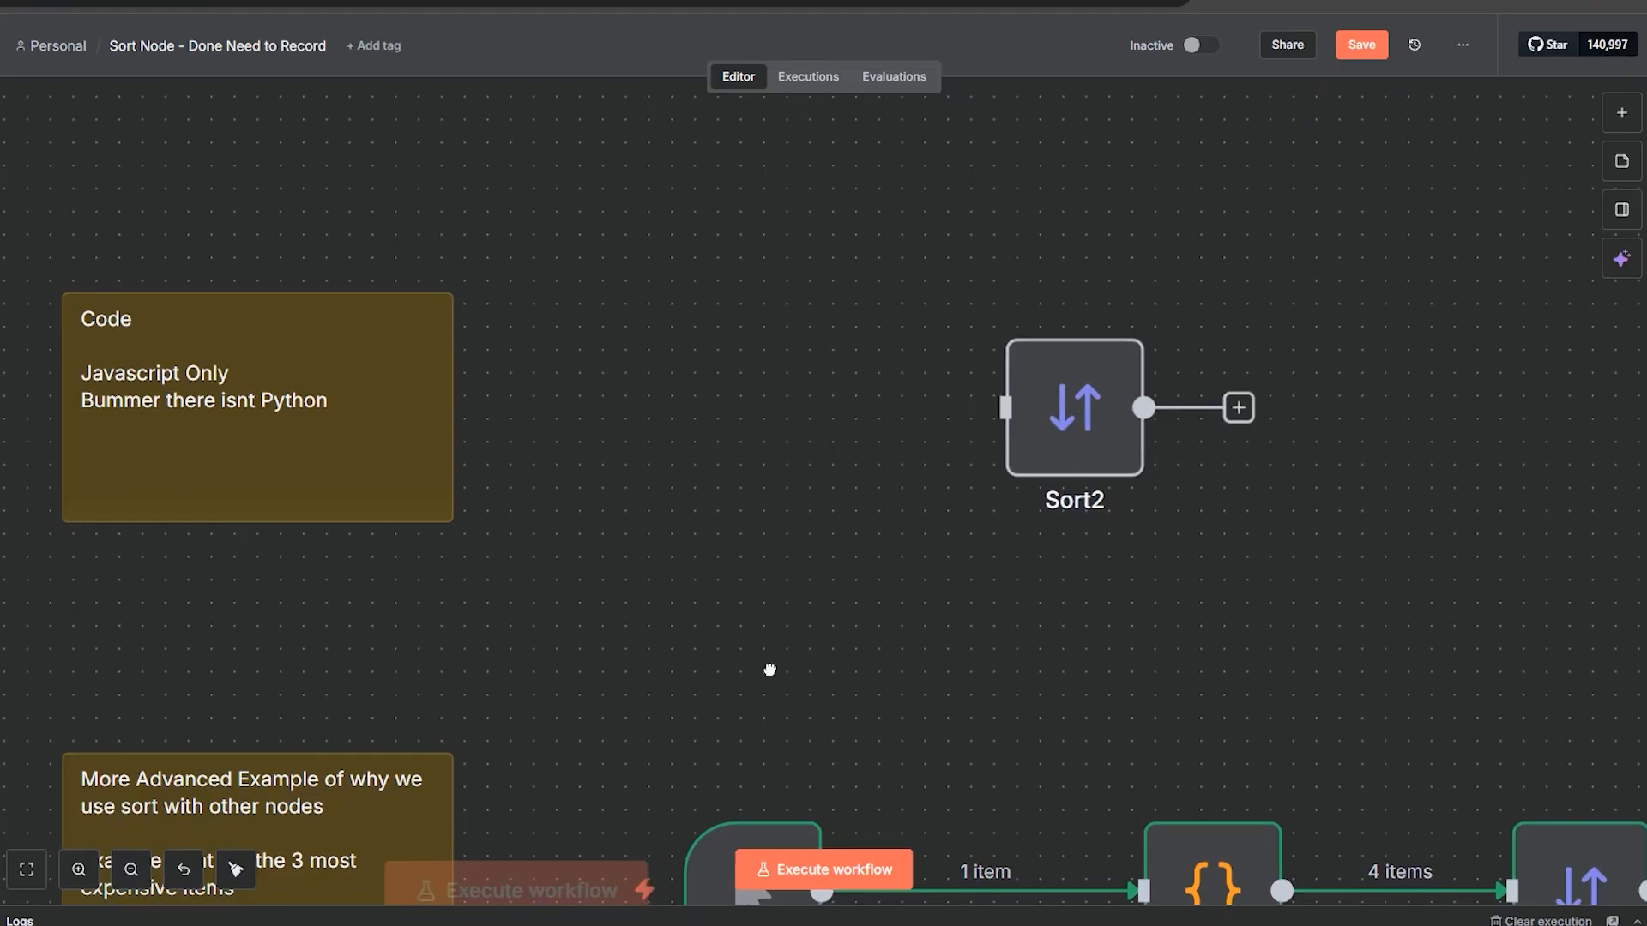
{"action": "scroll", "coordinate": [769, 669], "scroll_direction": "down", "scroll_amount": 3}
{"action": "scroll", "coordinate": [975, 618], "scroll_direction": "down", "scroll_amount": 4}
{"action": "scroll", "coordinate": [1027, 386], "scroll_direction": "down", "scroll_amount": 4}
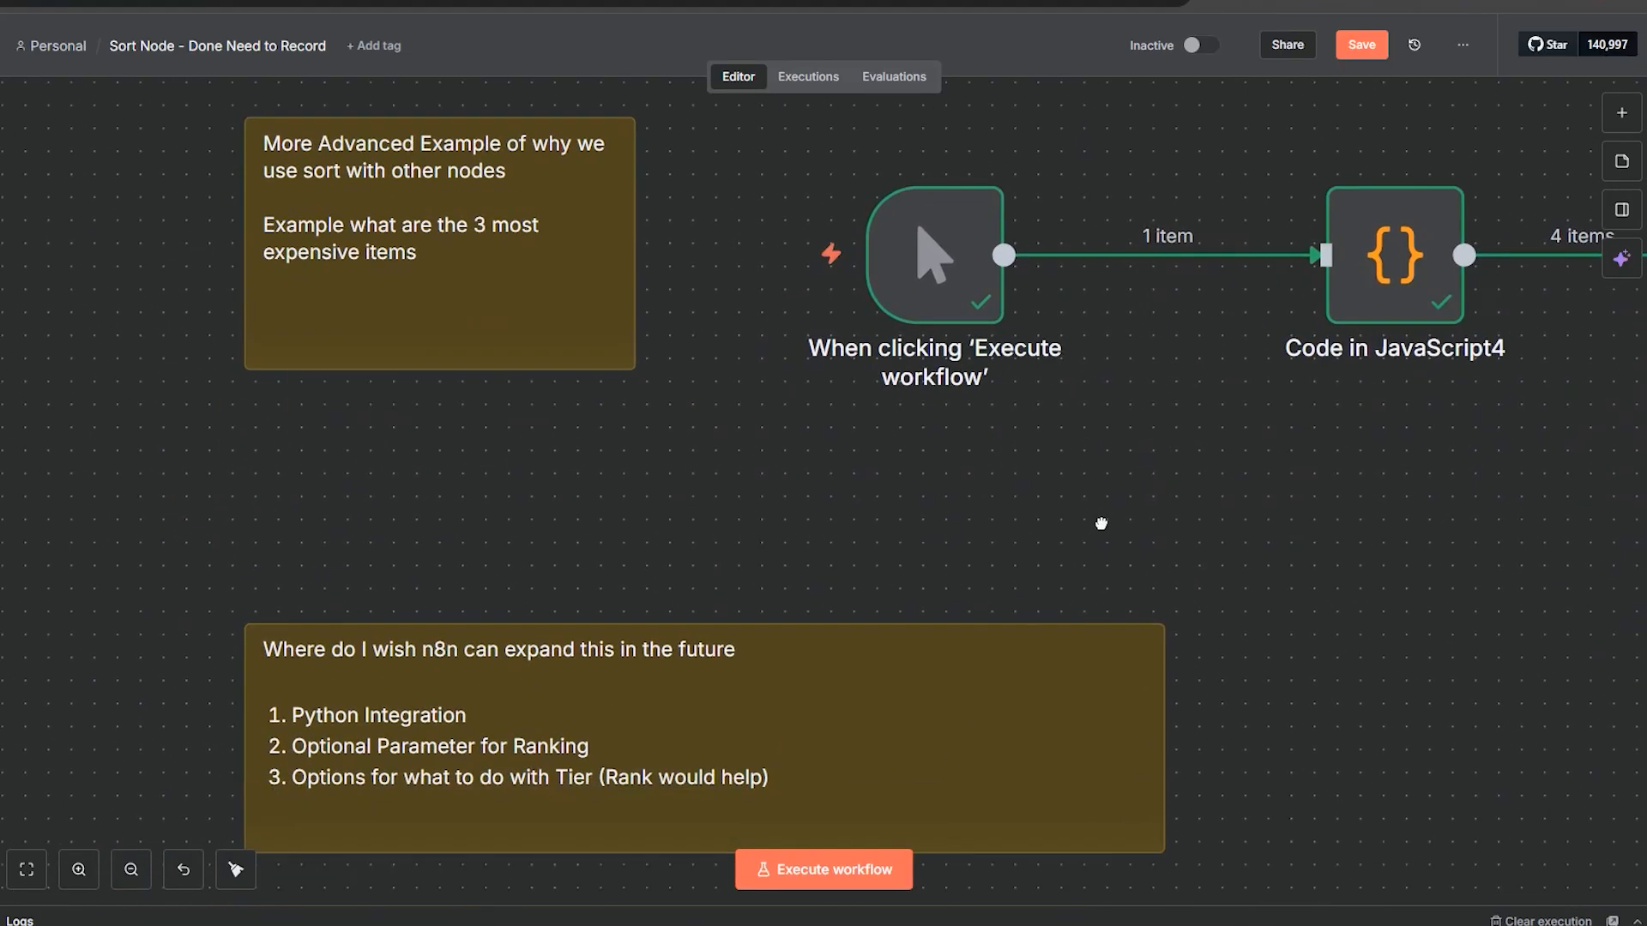
Step: Read the future-improvements note's points on Python, ranking and ties, revisiting the Sort2 code row and the advanced example for comparison
{"action": "mouse_move", "coordinate": [924, 286]}
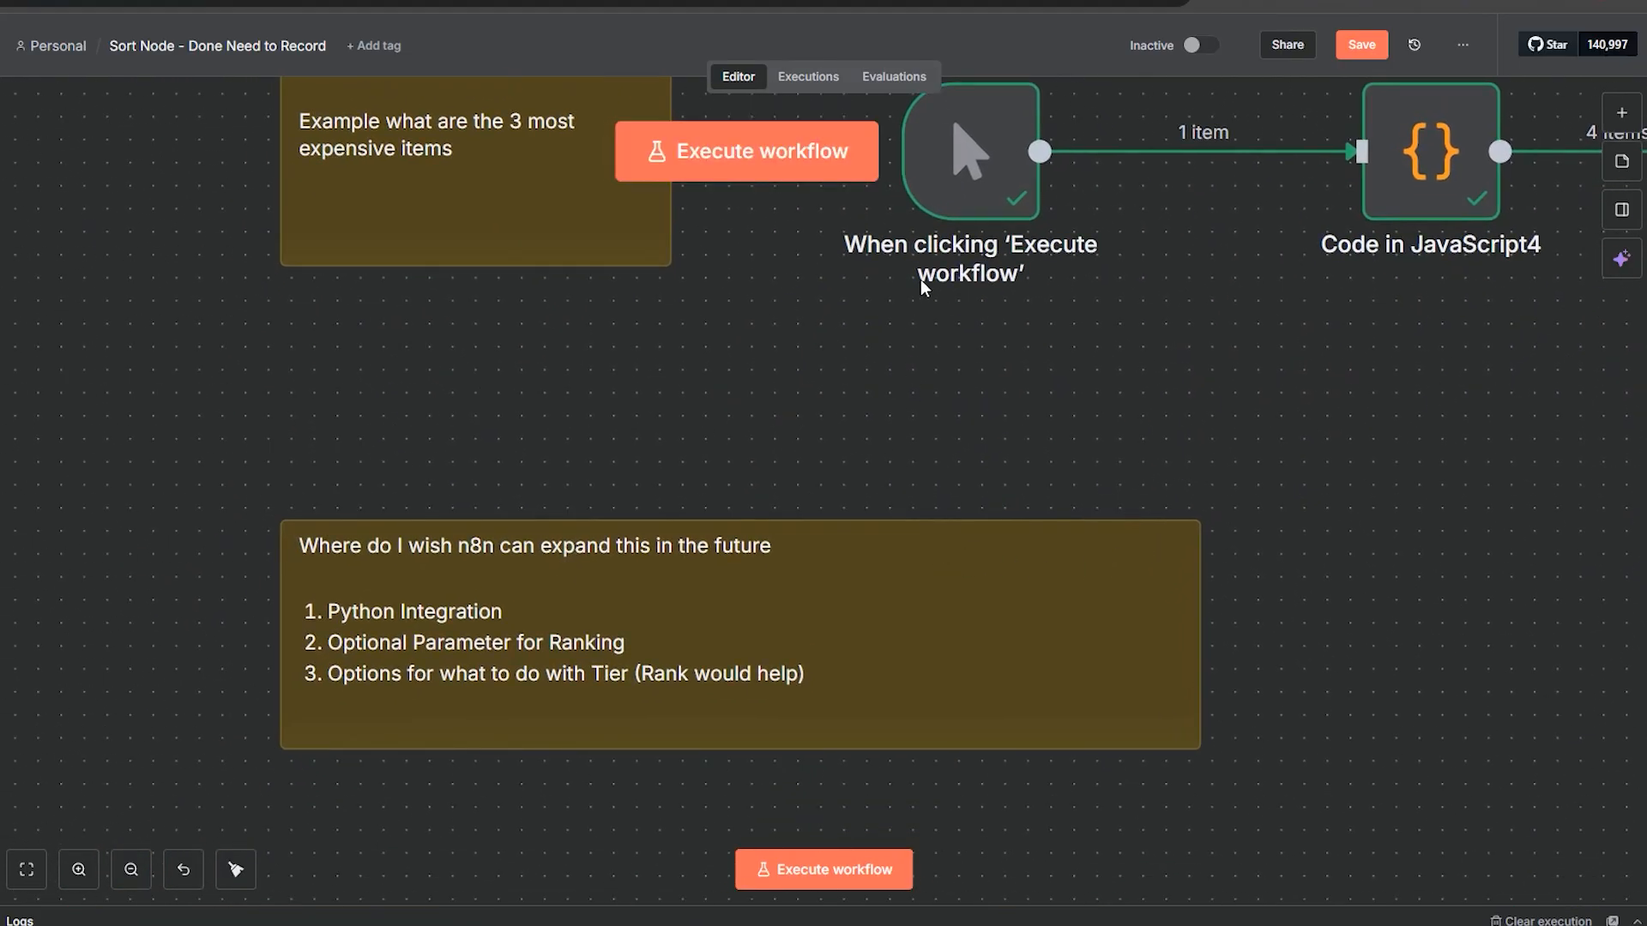
{"action": "left_click_drag", "start_coordinate": [1476, 513], "coordinate": [1403, 347]}
{"action": "left_click_drag", "start_coordinate": [1250, 344], "coordinate": [1442, 454]}
{"action": "left_click_drag", "start_coordinate": [877, 583], "coordinate": [856, 448]}
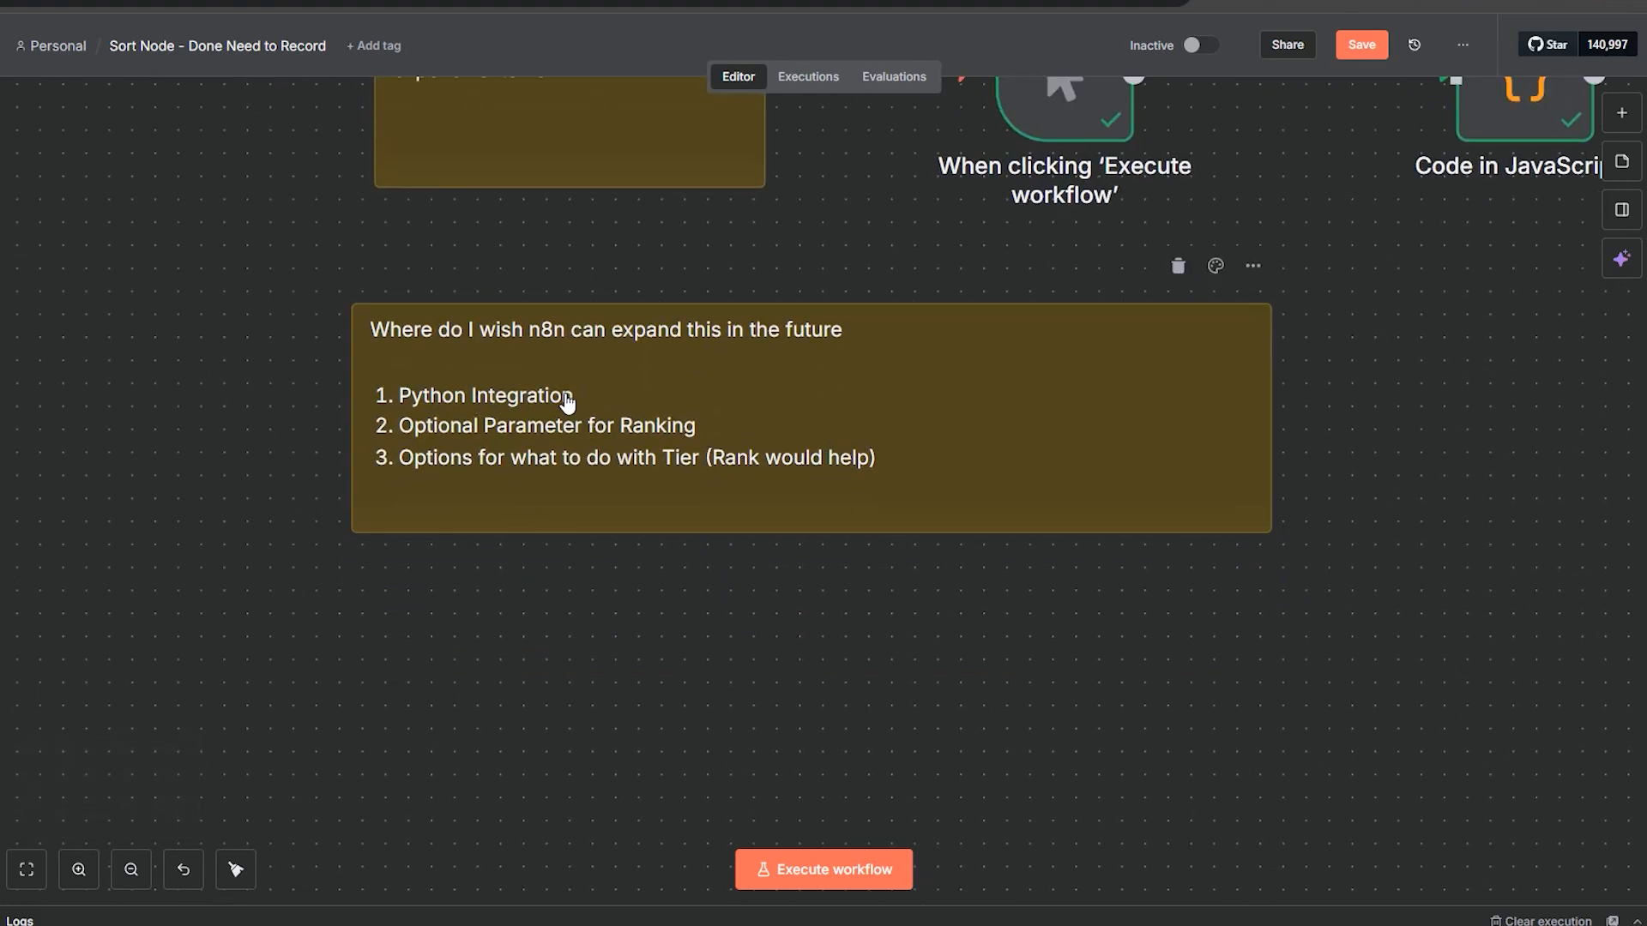
{"action": "left_click_drag", "start_coordinate": [1453, 340], "coordinate": [1061, 765]}
{"action": "left_click_drag", "start_coordinate": [1011, 262], "coordinate": [1063, 466]}
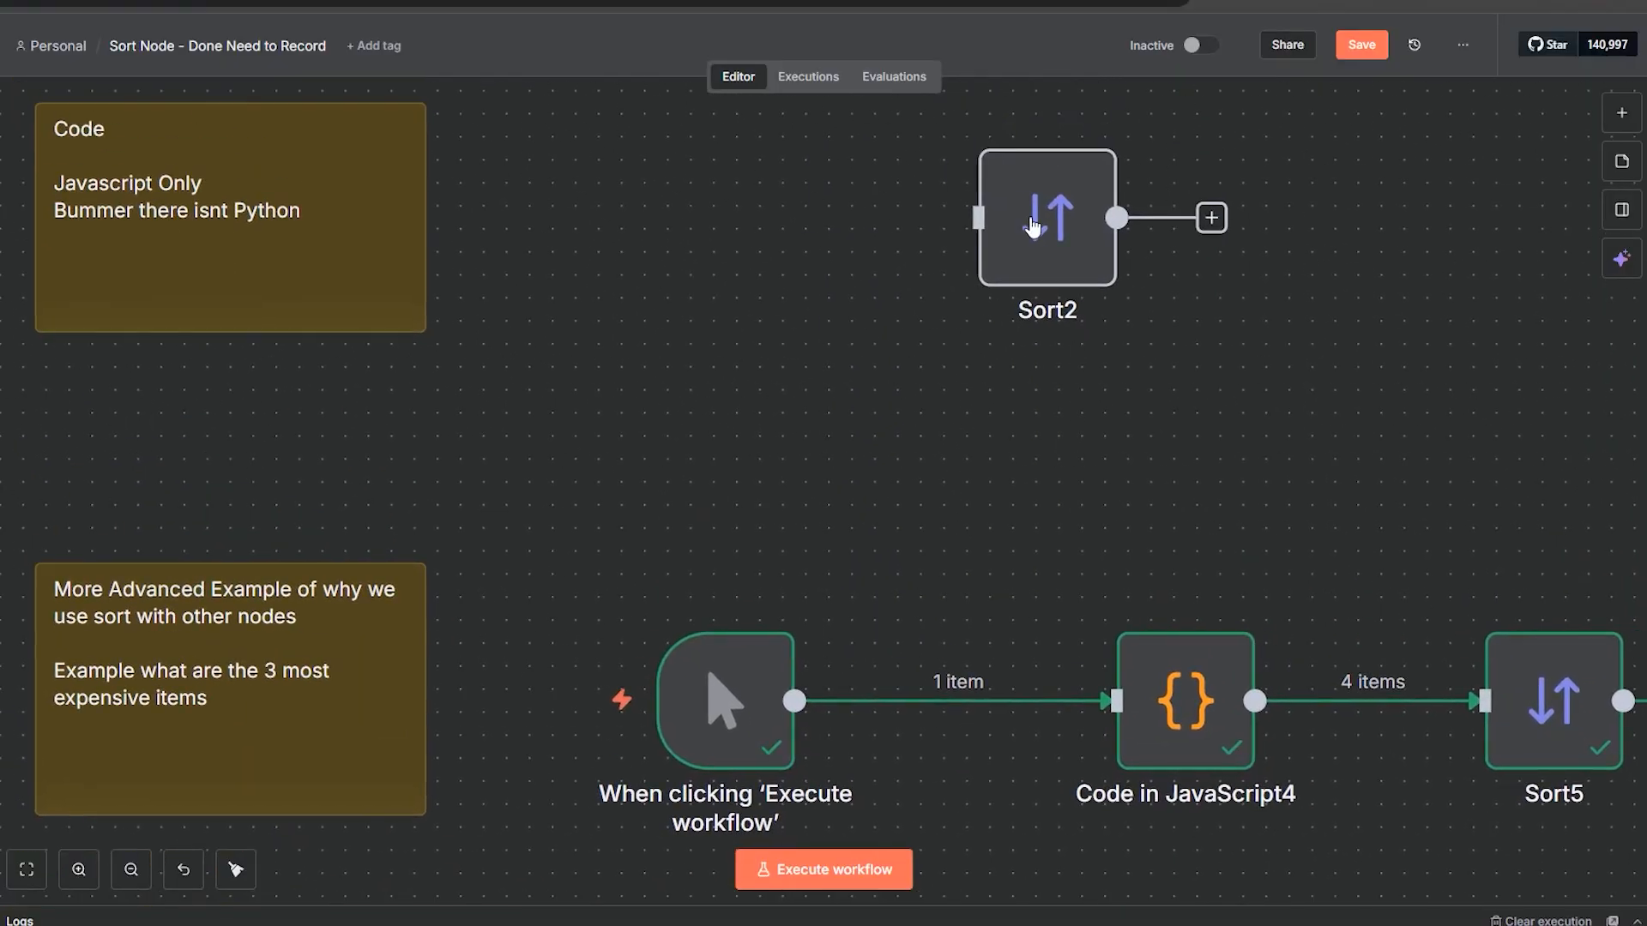
{"action": "left_click_drag", "start_coordinate": [841, 468], "coordinate": [1087, 134]}
{"action": "left_click_drag", "start_coordinate": [1205, 703], "coordinate": [1278, 559]}
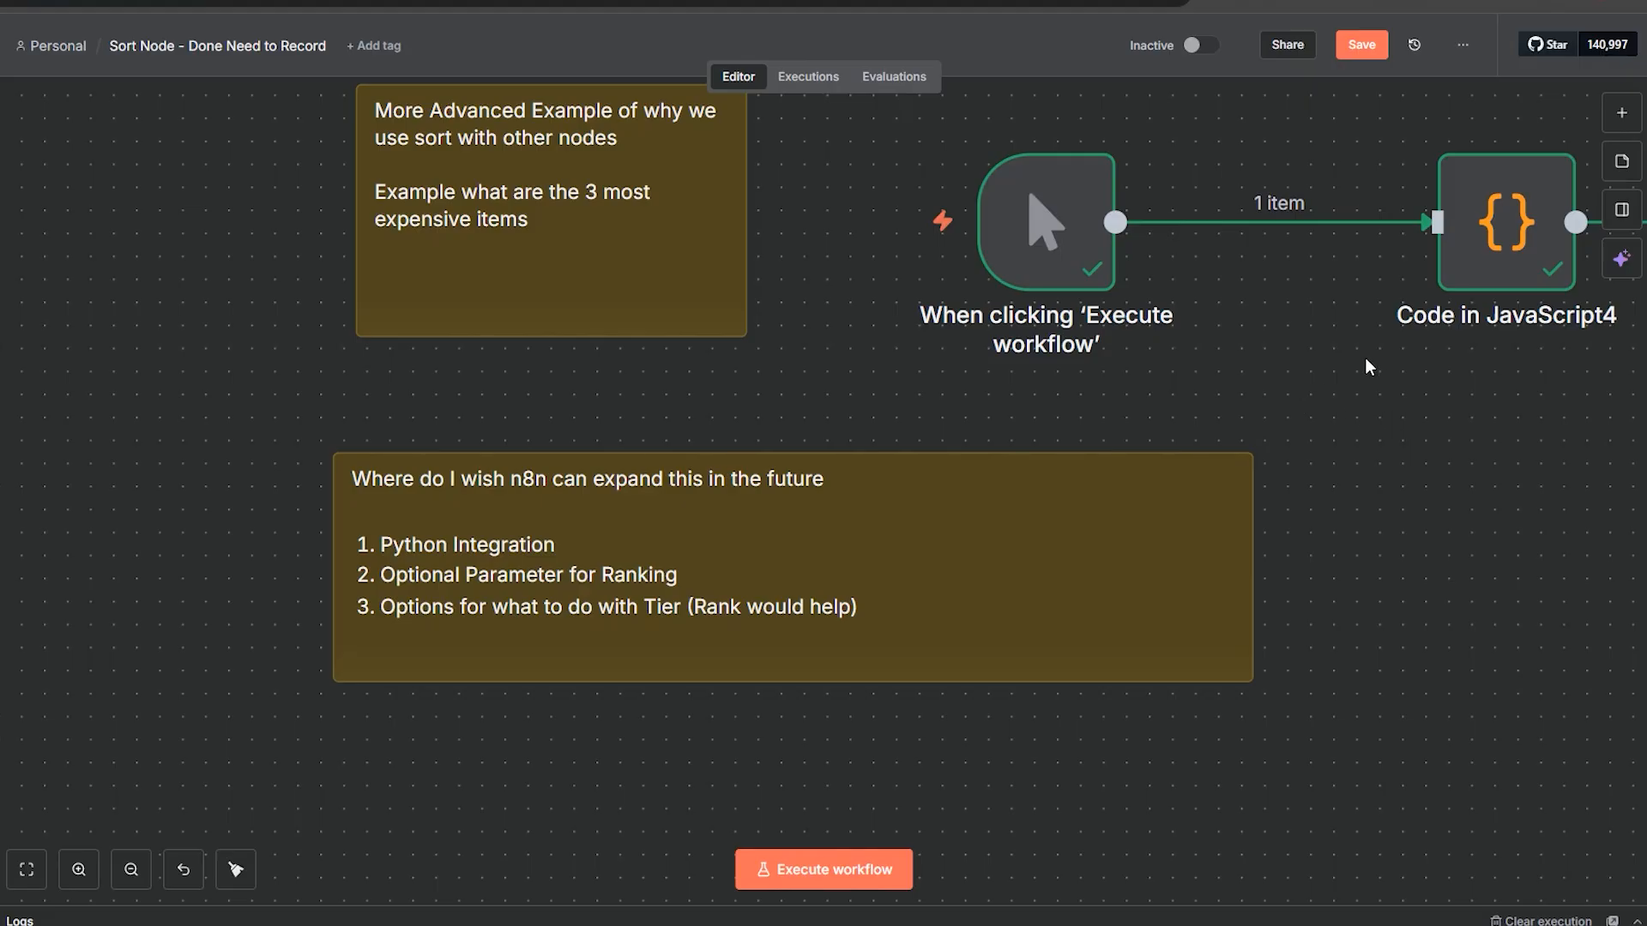
{"action": "scroll", "coordinate": [1365, 366], "scroll_direction": "up", "scroll_amount": 10}
{"action": "scroll", "coordinate": [1218, 257], "scroll_direction": "right", "scroll_amount": 5}
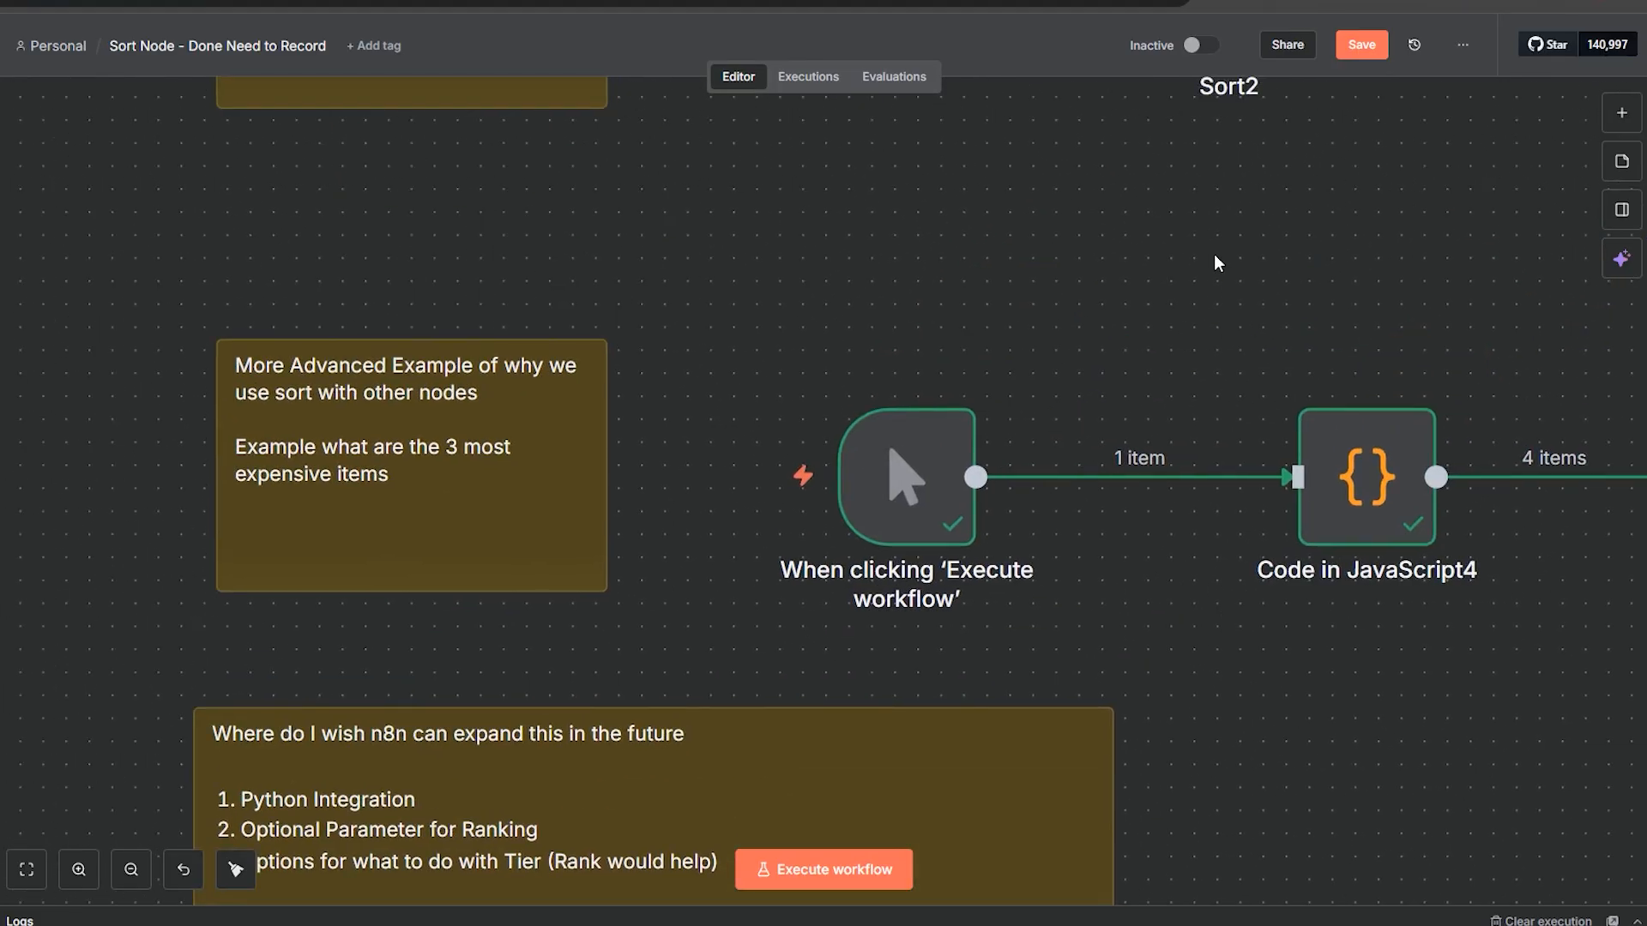
{"action": "scroll", "coordinate": [1188, 513], "scroll_direction": "down", "scroll_amount": 5}
{"action": "scroll", "coordinate": [1022, 382], "scroll_direction": "left", "scroll_amount": 2}
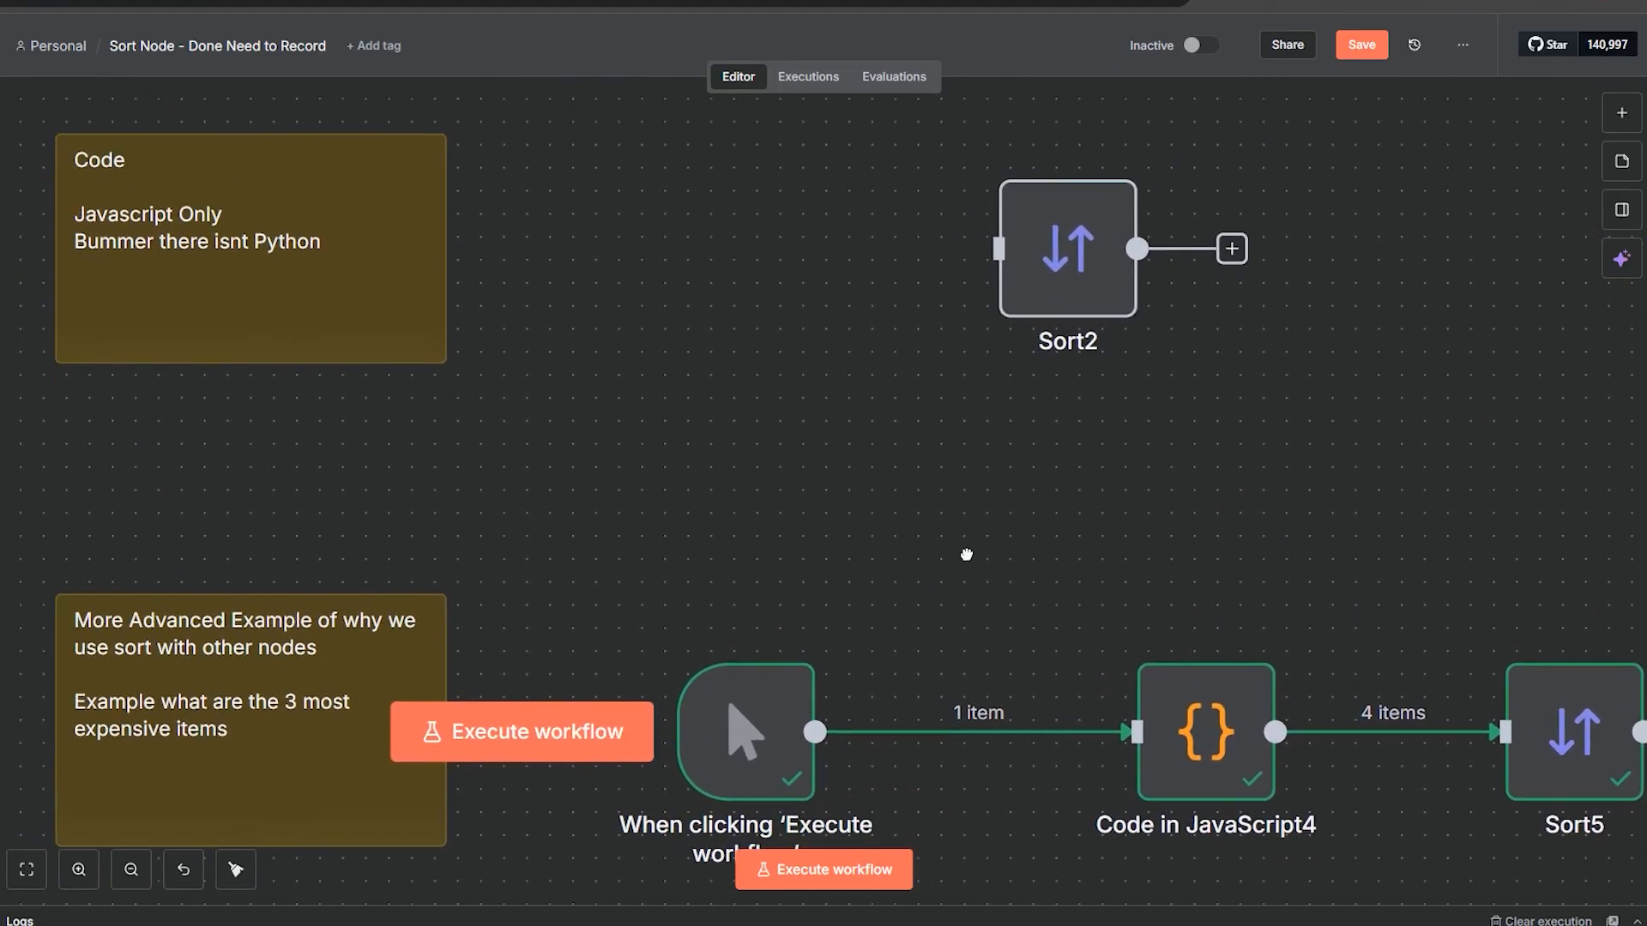
{"action": "scroll", "coordinate": [1156, 640], "scroll_direction": "down", "scroll_amount": 2}
{"action": "scroll", "coordinate": [1156, 640], "scroll_direction": "left", "scroll_amount": 1}
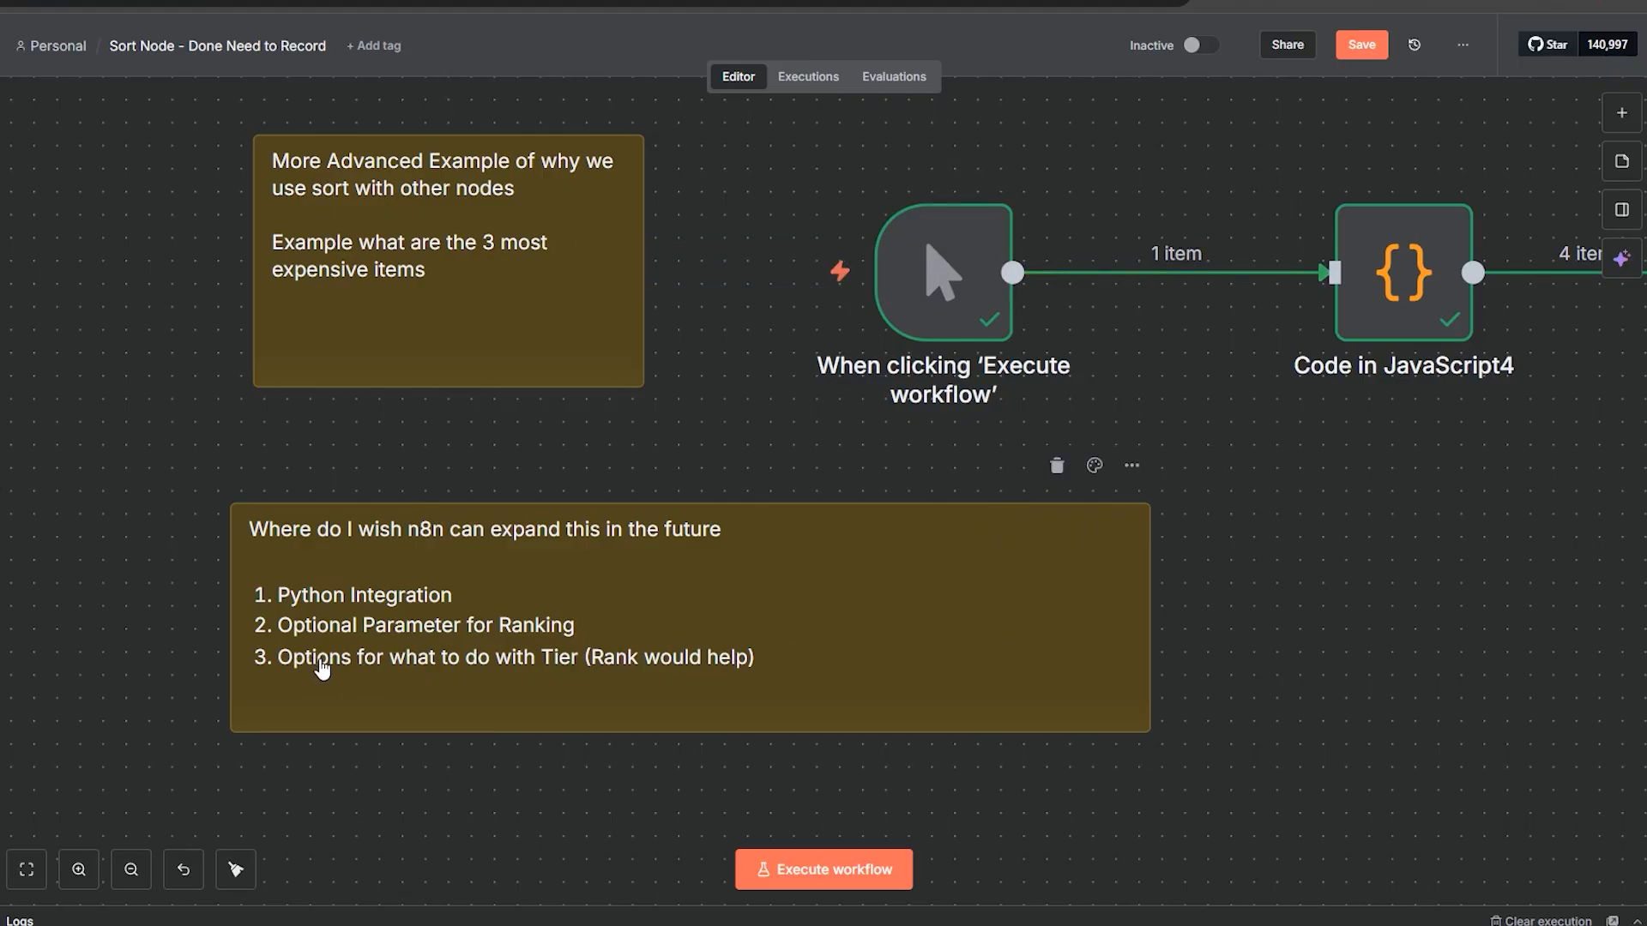
Step: Correct "Tier" to "Ties" in the third item of the future-improvements note
{"action": "double_click", "coordinate": [677, 672]}
{"action": "left_click_drag", "start_coordinate": [849, 665], "coordinate": [255, 662]}
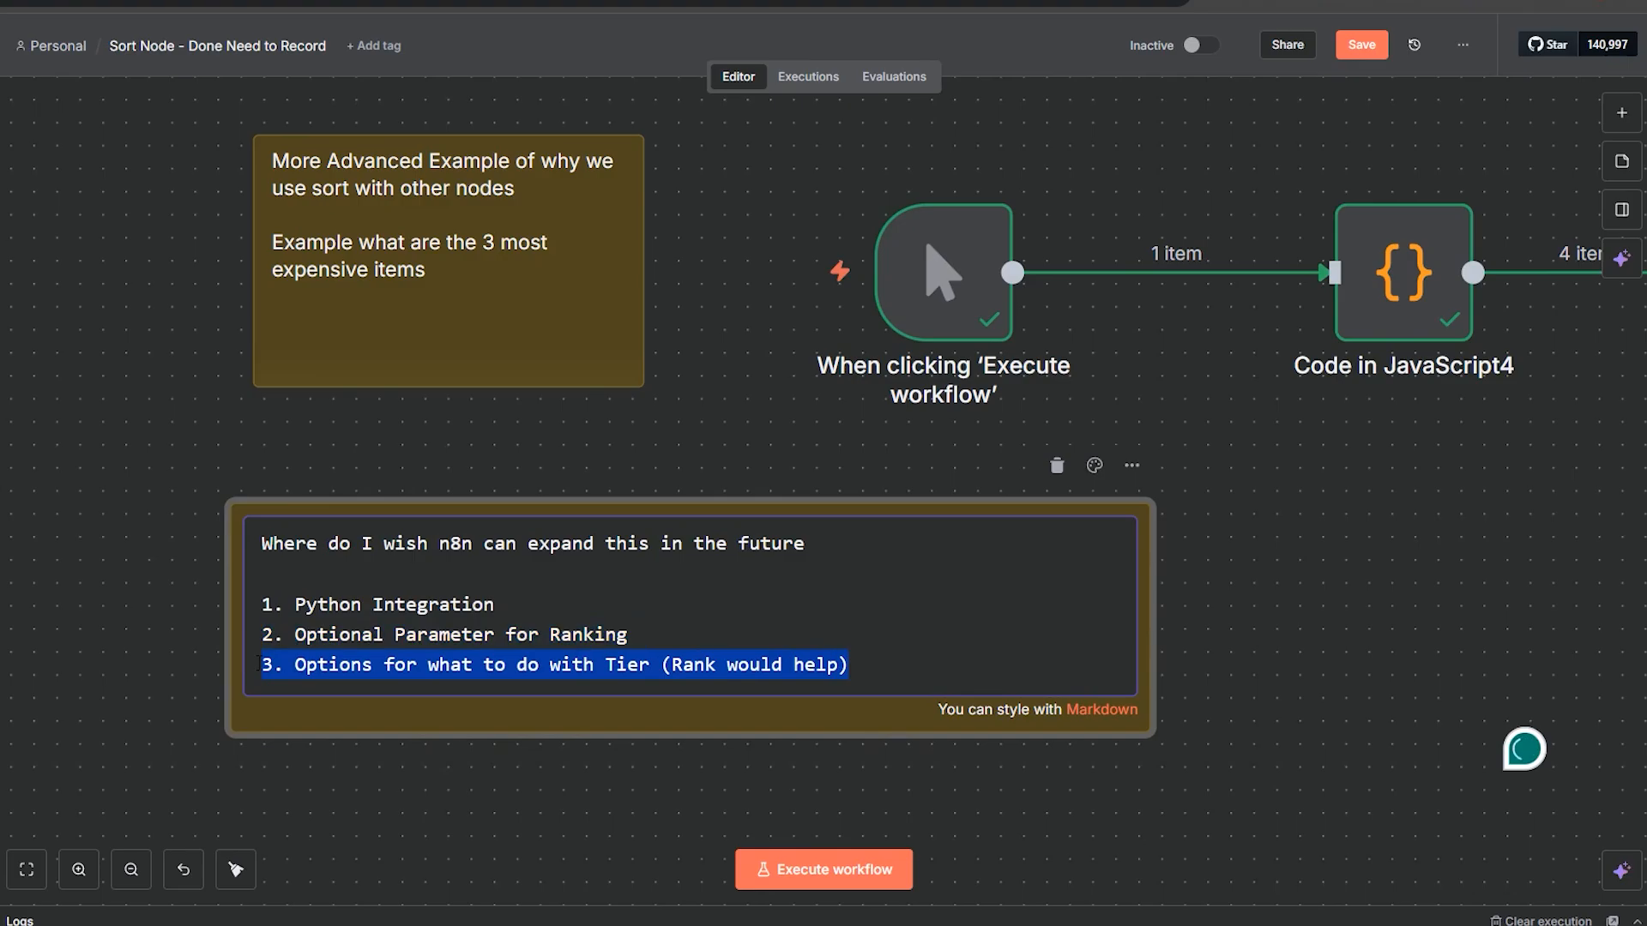
{"action": "left_click", "coordinate": [648, 663]}
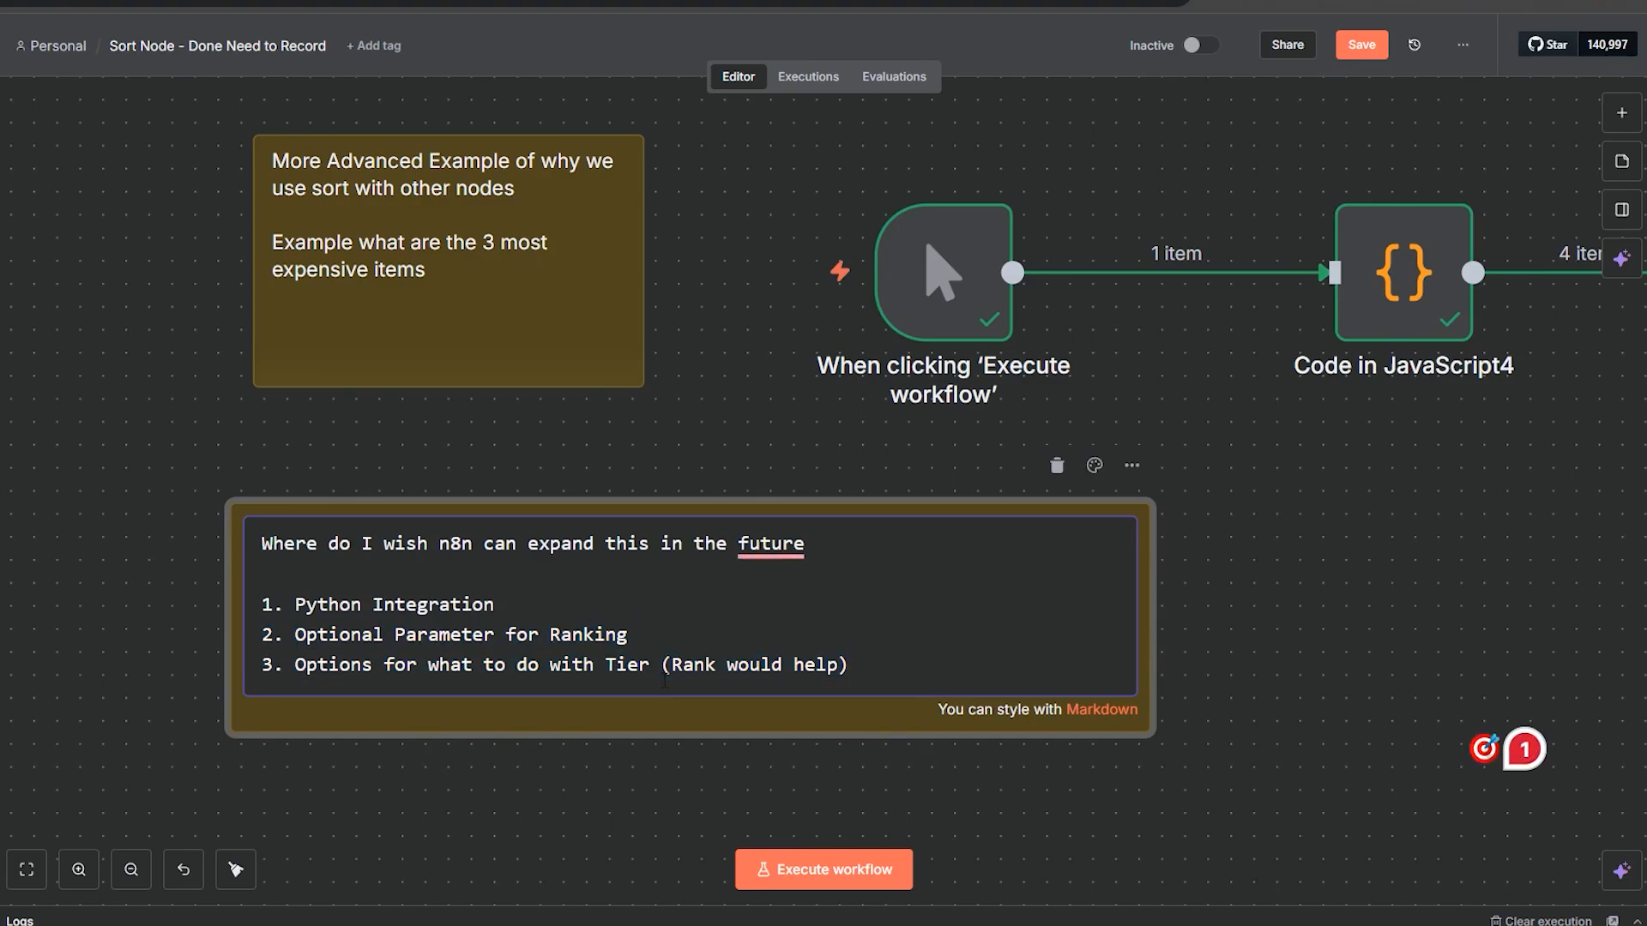
{"action": "key", "text": "BackSpace"}
{"action": "type", "text": "s"}
{"action": "left_click", "coordinate": [1293, 642]}
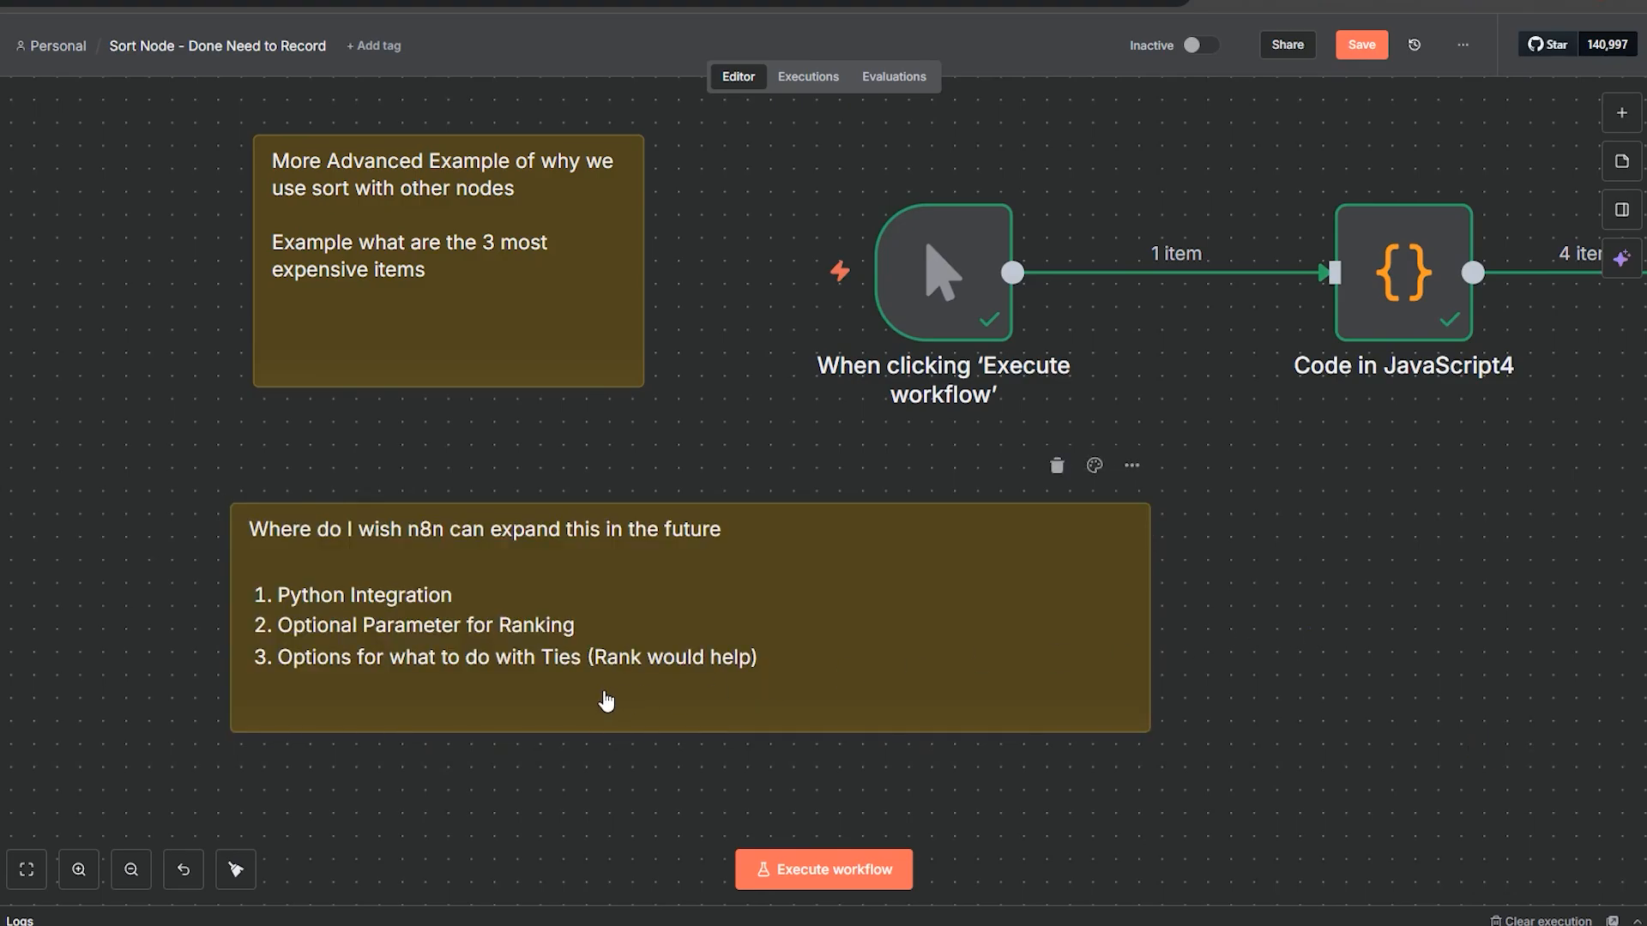
Step: Compare the future-improvements note with the Multiple Columns, Random and Code rows and the More Advanced Example workflow
{"action": "double_click", "coordinate": [535, 670]}
{"action": "left_click", "coordinate": [1235, 672]}
{"action": "scroll", "coordinate": [1201, 703], "scroll_direction": "up", "scroll_amount": 10}
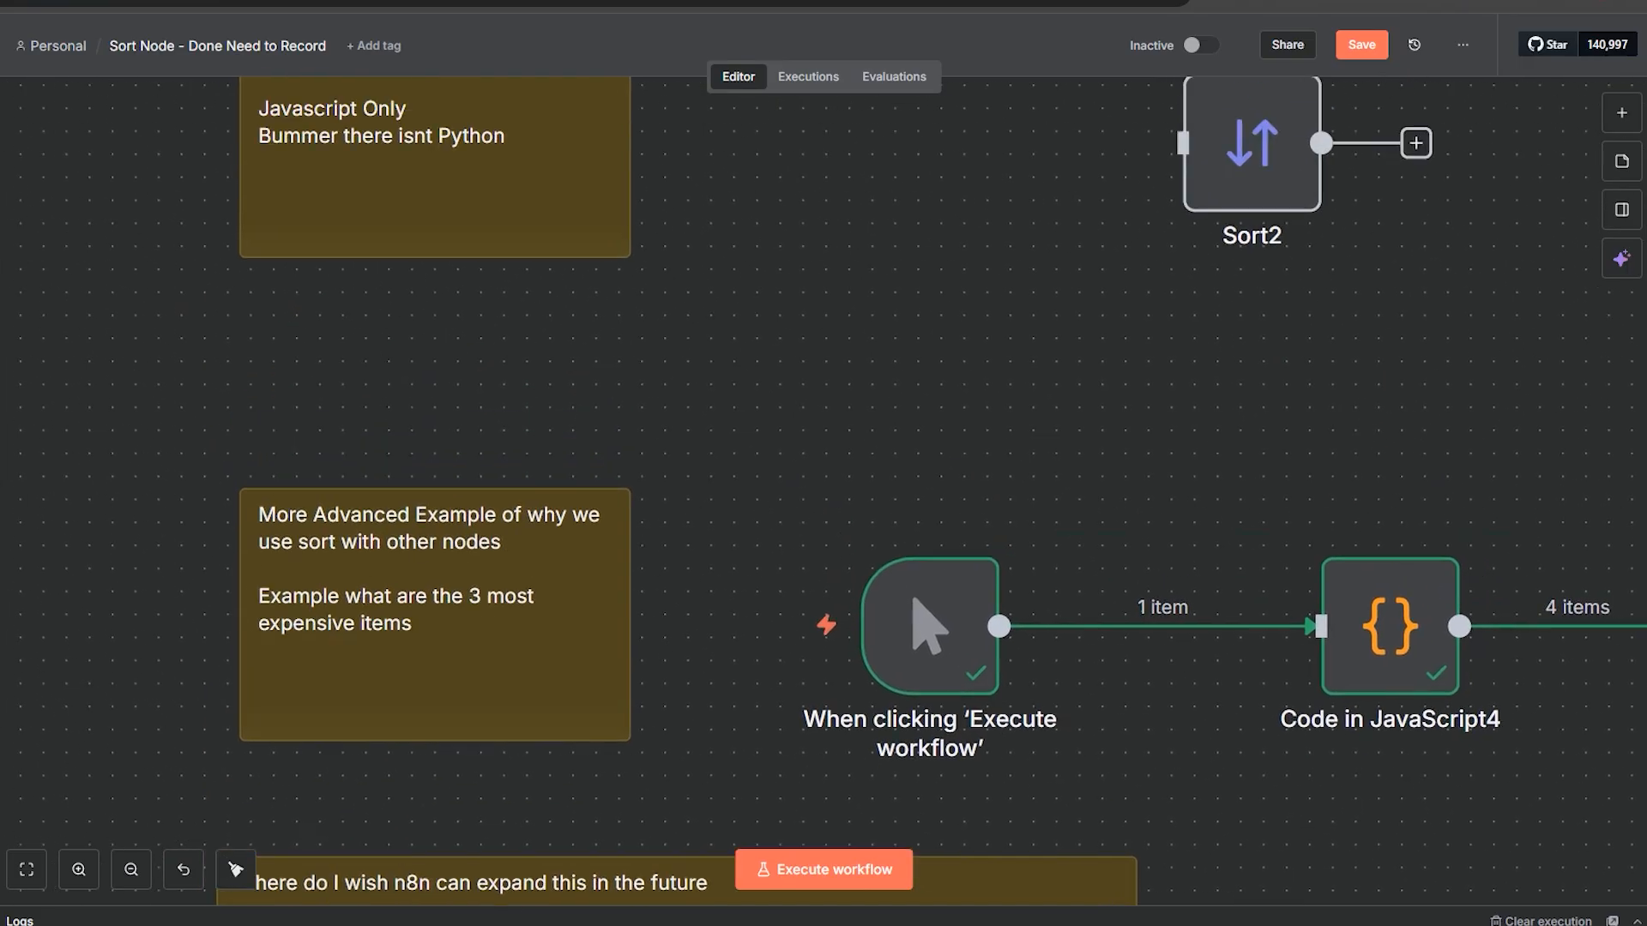
{"action": "scroll", "coordinate": [1091, 523], "scroll_direction": "up", "scroll_amount": 10}
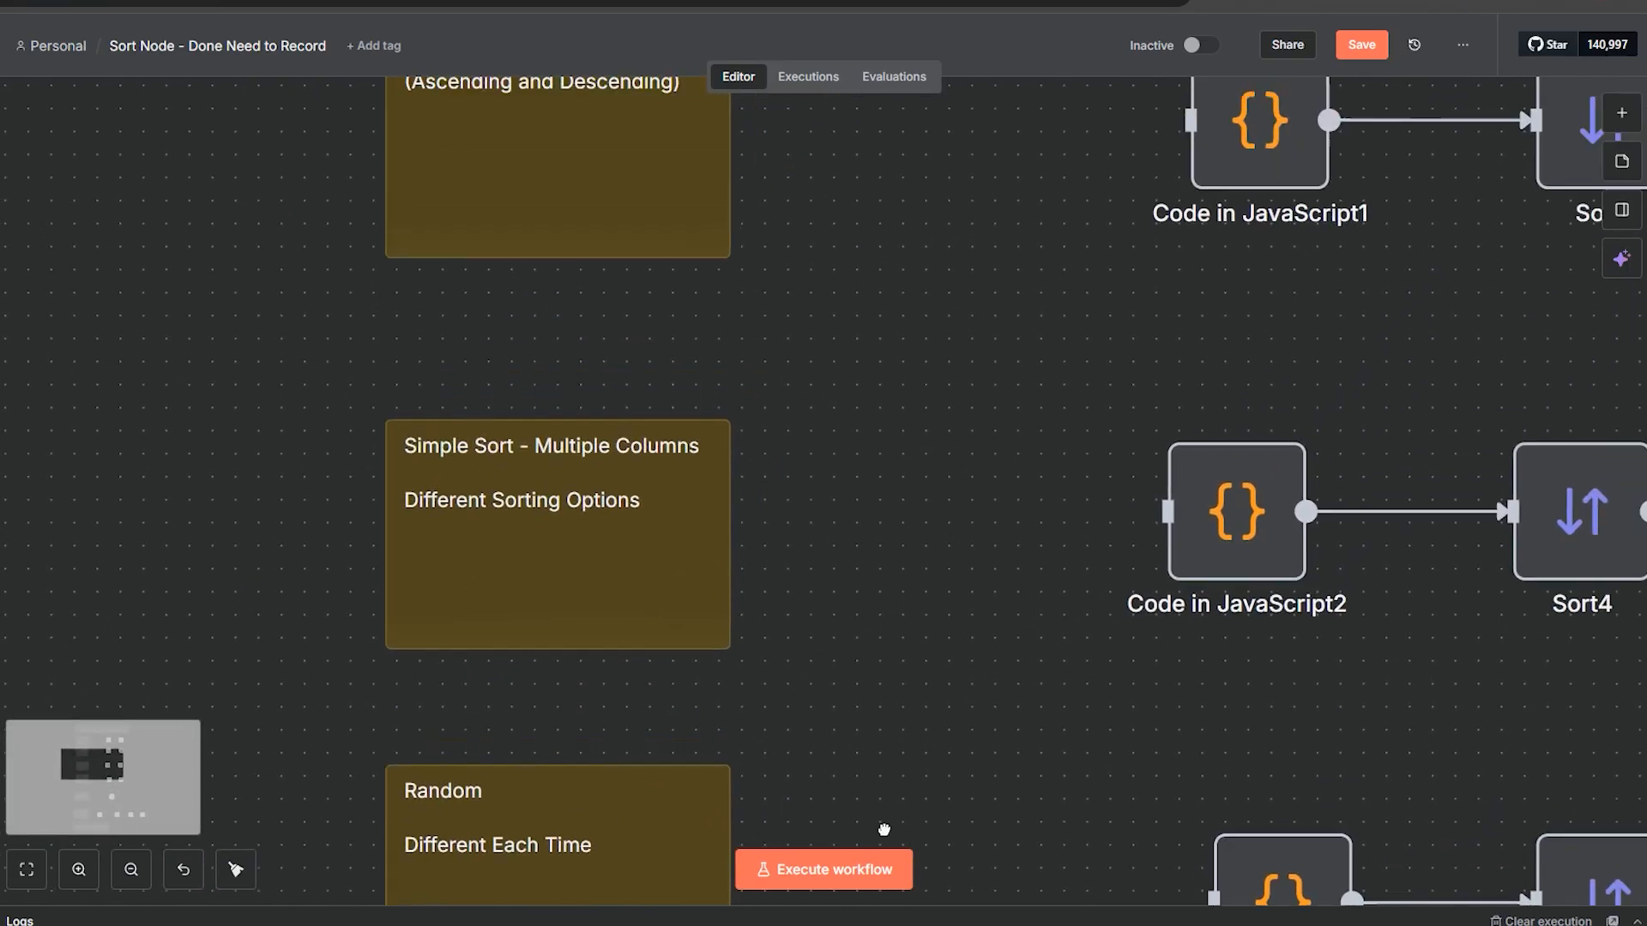
{"action": "scroll", "coordinate": [931, 650], "scroll_direction": "down", "scroll_amount": 15}
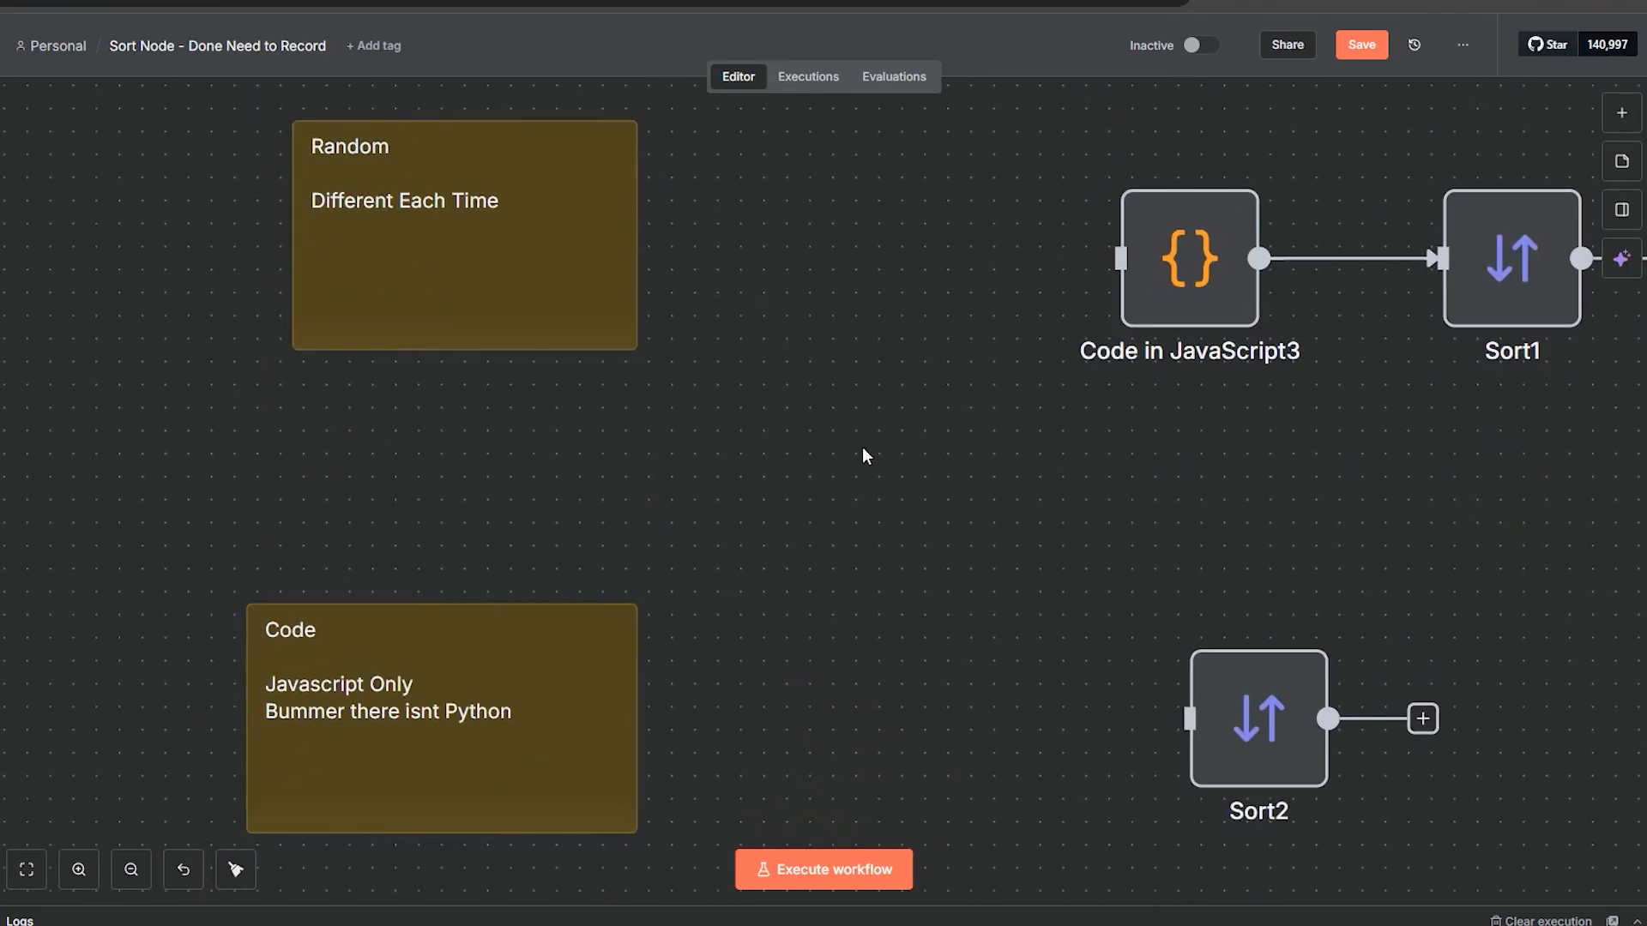
{"action": "scroll", "coordinate": [864, 373], "scroll_direction": "down", "scroll_amount": 10}
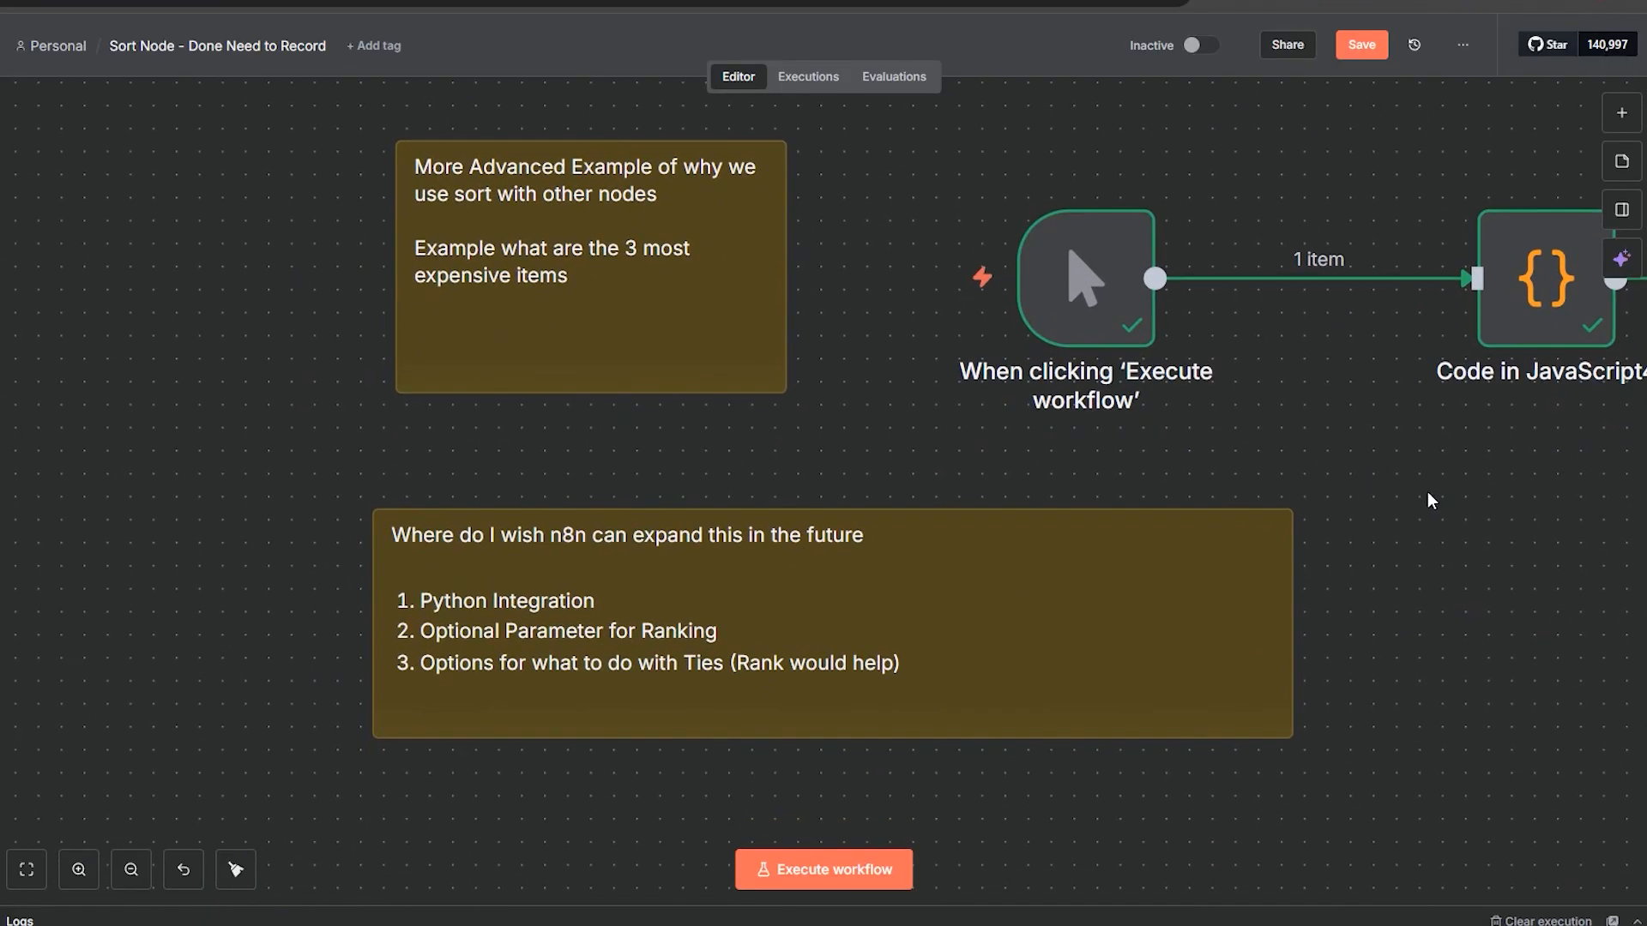
{"action": "scroll", "coordinate": [1429, 500], "scroll_direction": "up", "scroll_amount": 5}
{"action": "scroll", "coordinate": [1429, 500], "scroll_direction": "right", "scroll_amount": 5}
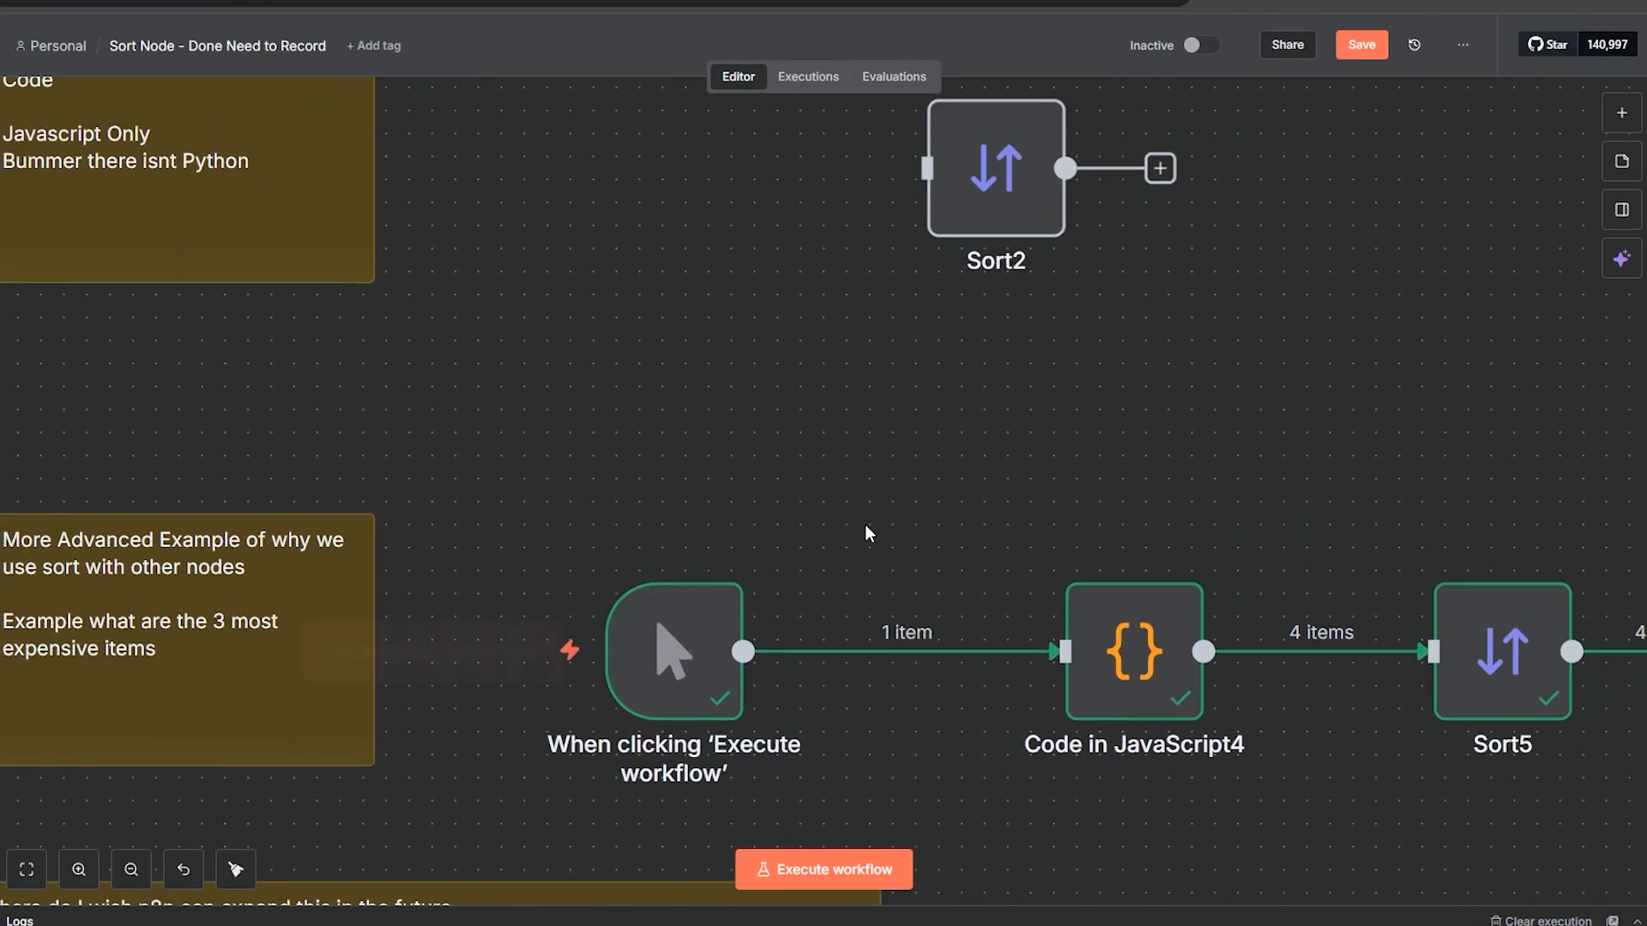
{"action": "scroll", "coordinate": [867, 533], "scroll_direction": "down", "scroll_amount": 5}
{"action": "scroll", "coordinate": [866, 533], "scroll_direction": "left", "scroll_amount": 4}
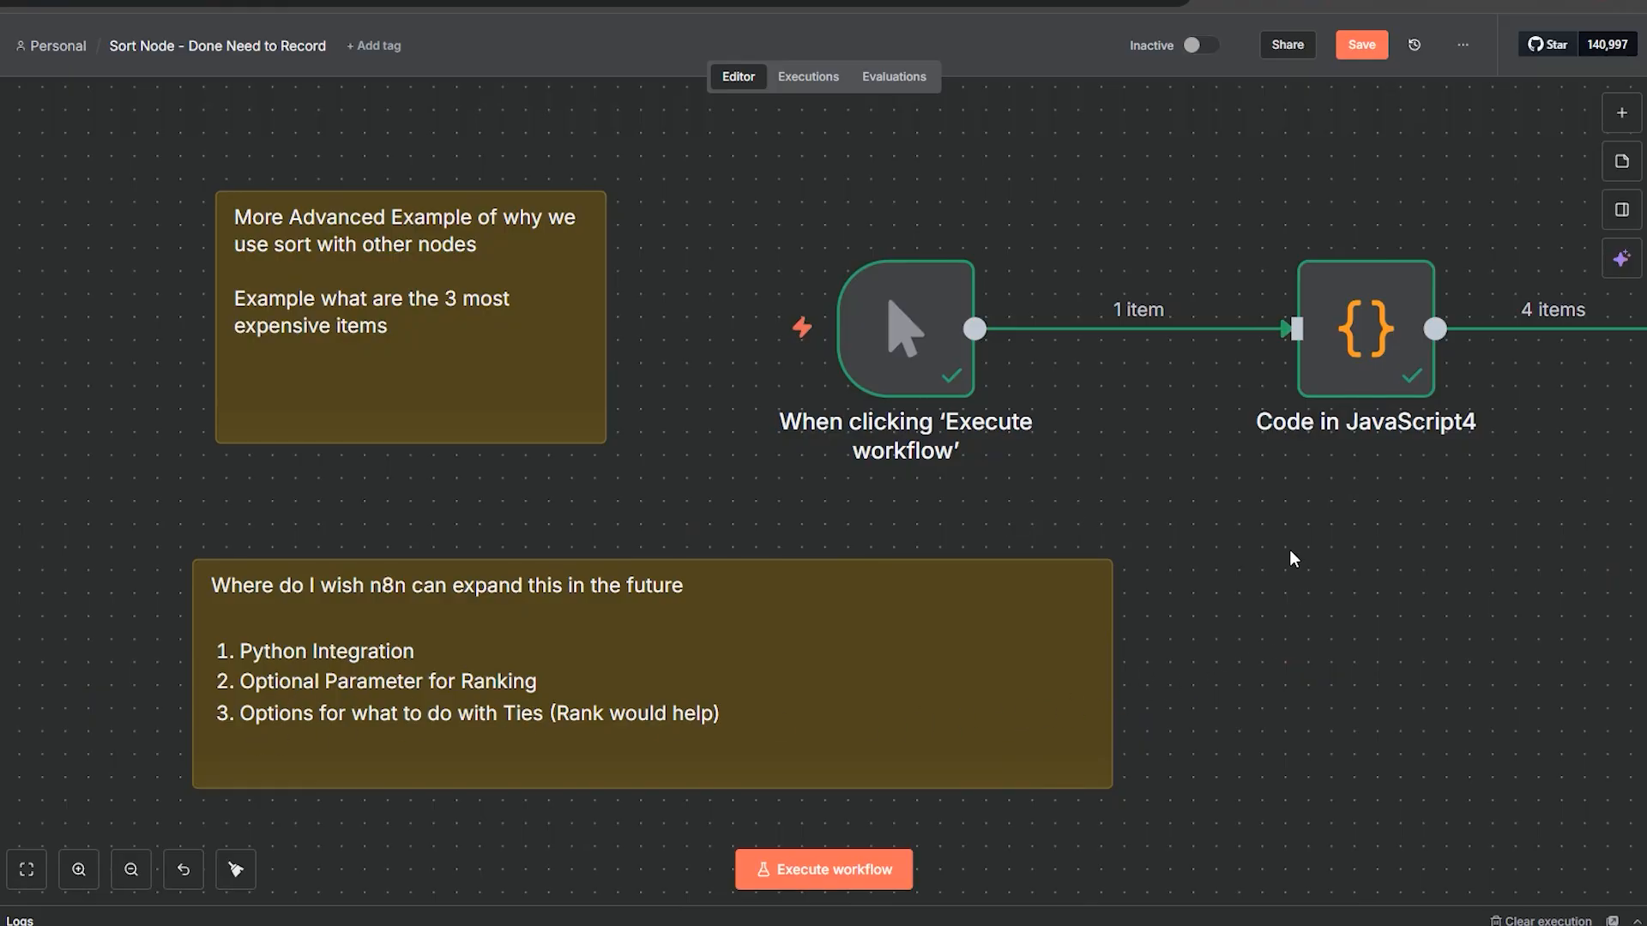
Step: Go back up from the future-improvements note to the Simple Sort rows and survey the Numbers, String, Multiple Columns and Random examples together
{"action": "left_click_drag", "start_coordinate": [1278, 509], "coordinate": [1081, 809]}
{"action": "mouse_move", "coordinate": [1037, 485]}
{"action": "left_mouse_down"}
{"action": "mouse_move", "coordinate": [938, 657]}
{"action": "mouse_move", "coordinate": [899, 794]}
{"action": "left_mouse_up"}
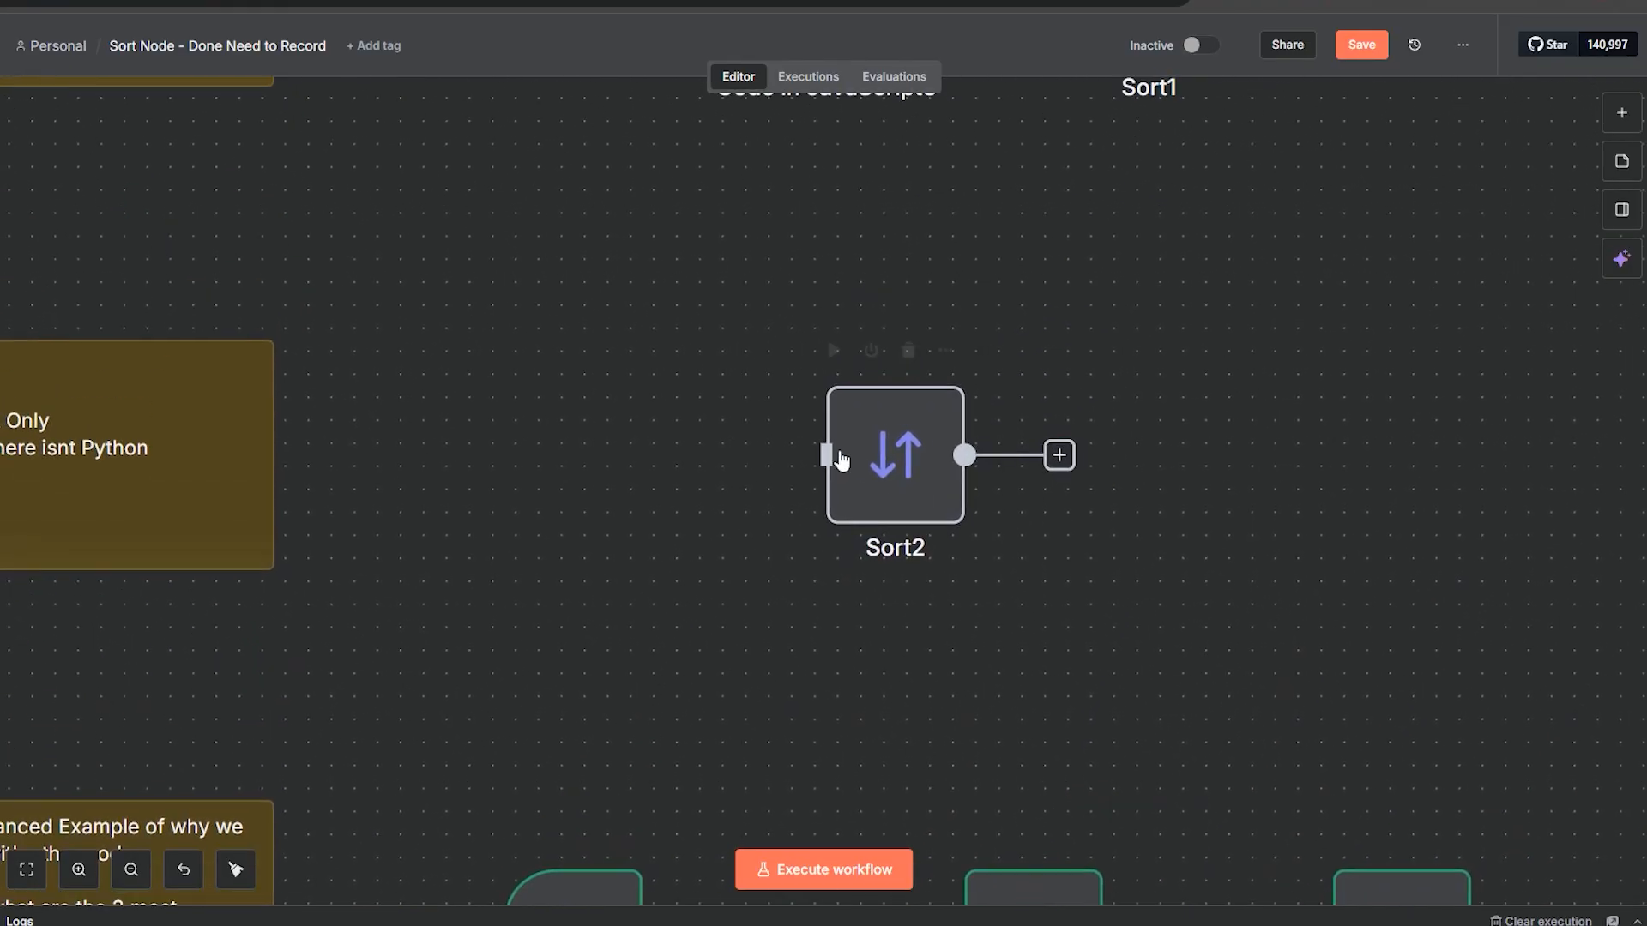
{"action": "left_click_drag", "start_coordinate": [601, 343], "coordinate": [699, 707]}
{"action": "left_click_drag", "start_coordinate": [759, 322], "coordinate": [666, 761]}
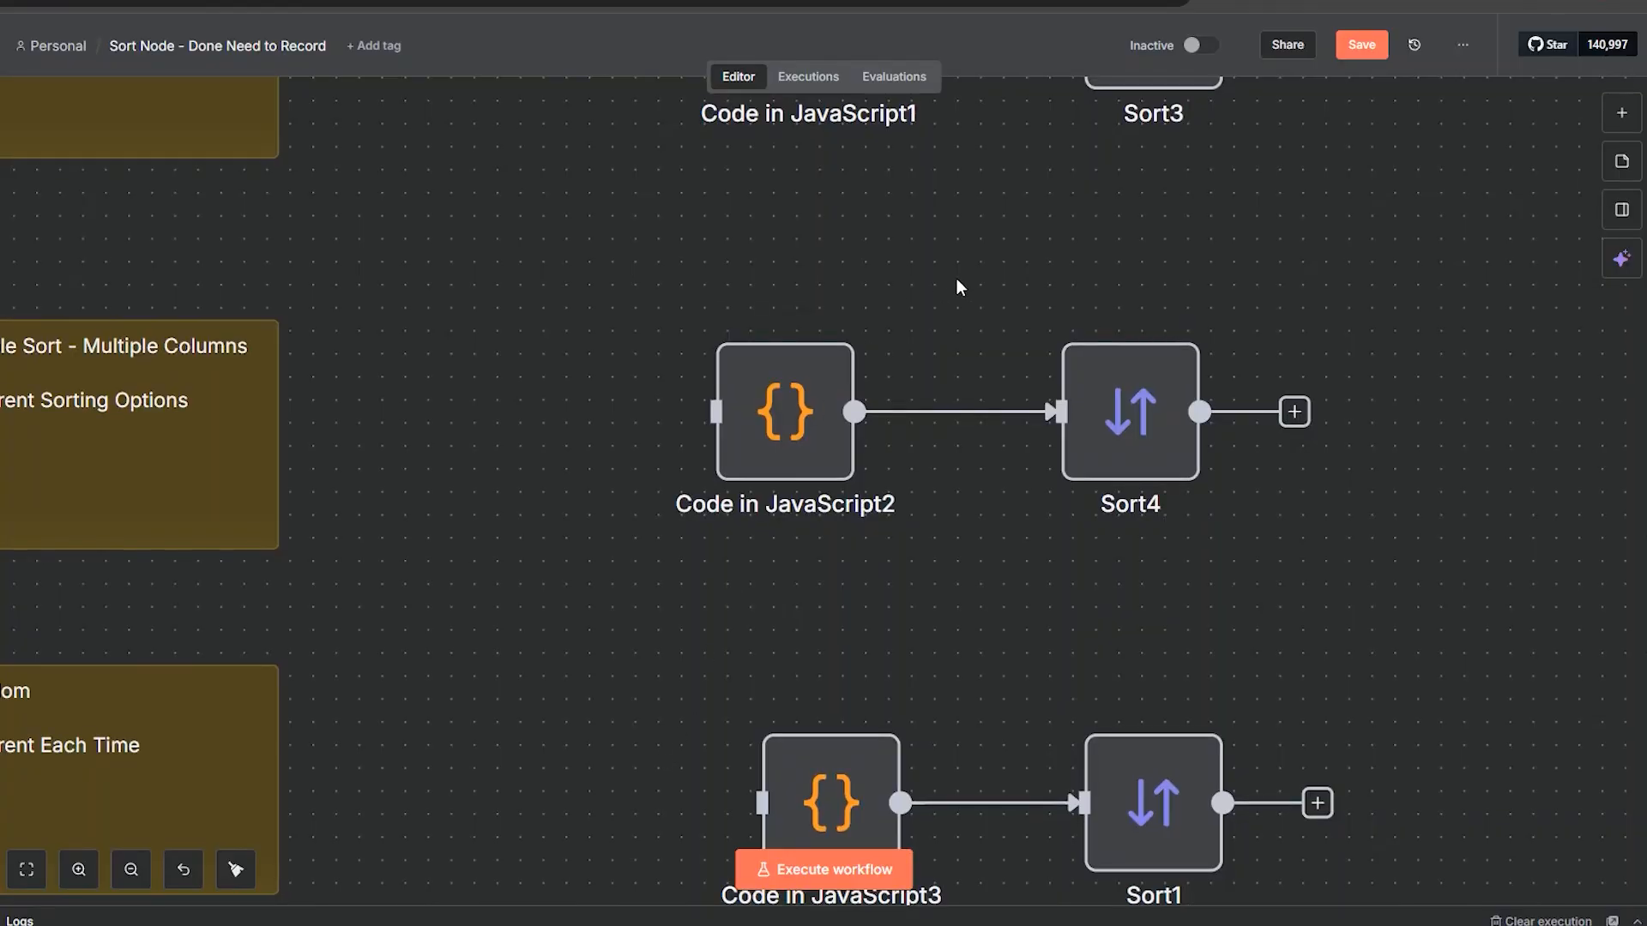
{"action": "mouse_move", "coordinate": [960, 283]}
{"action": "left_mouse_down"}
{"action": "mouse_move", "coordinate": [860, 717]}
{"action": "mouse_move", "coordinate": [885, 788]}
{"action": "mouse_move", "coordinate": [913, 795]}
{"action": "left_mouse_up"}
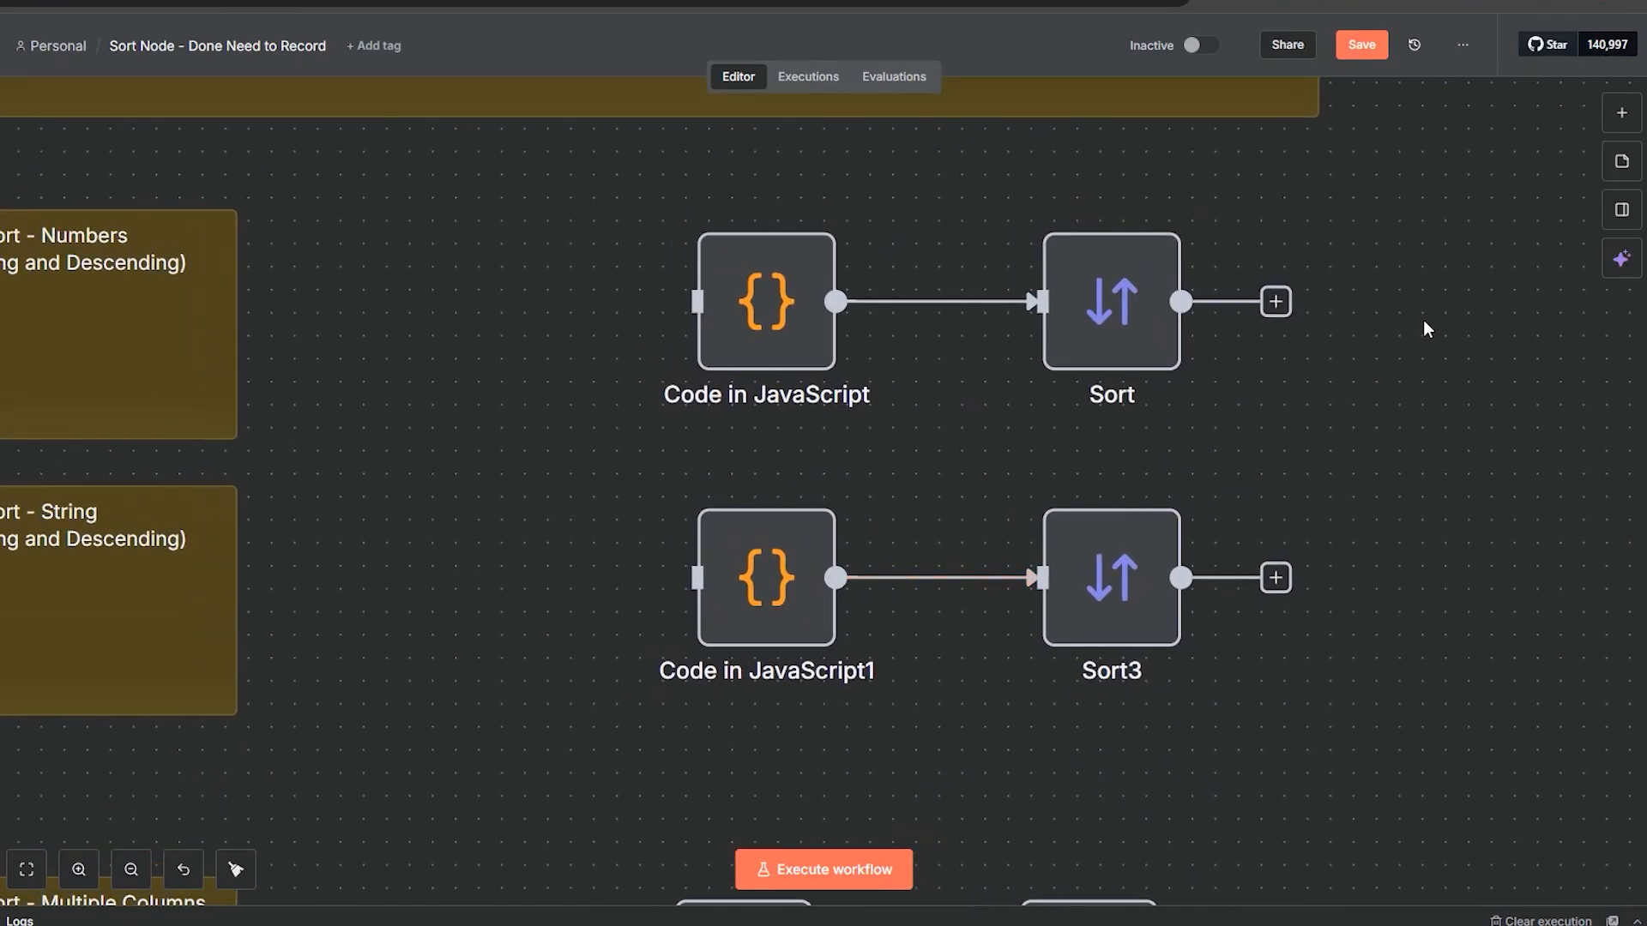
{"action": "left_click_drag", "start_coordinate": [1458, 257], "coordinate": [675, 604]}
{"action": "left_click_drag", "start_coordinate": [1372, 242], "coordinate": [1428, 343]}
{"action": "left_click", "coordinate": [1122, 336]}
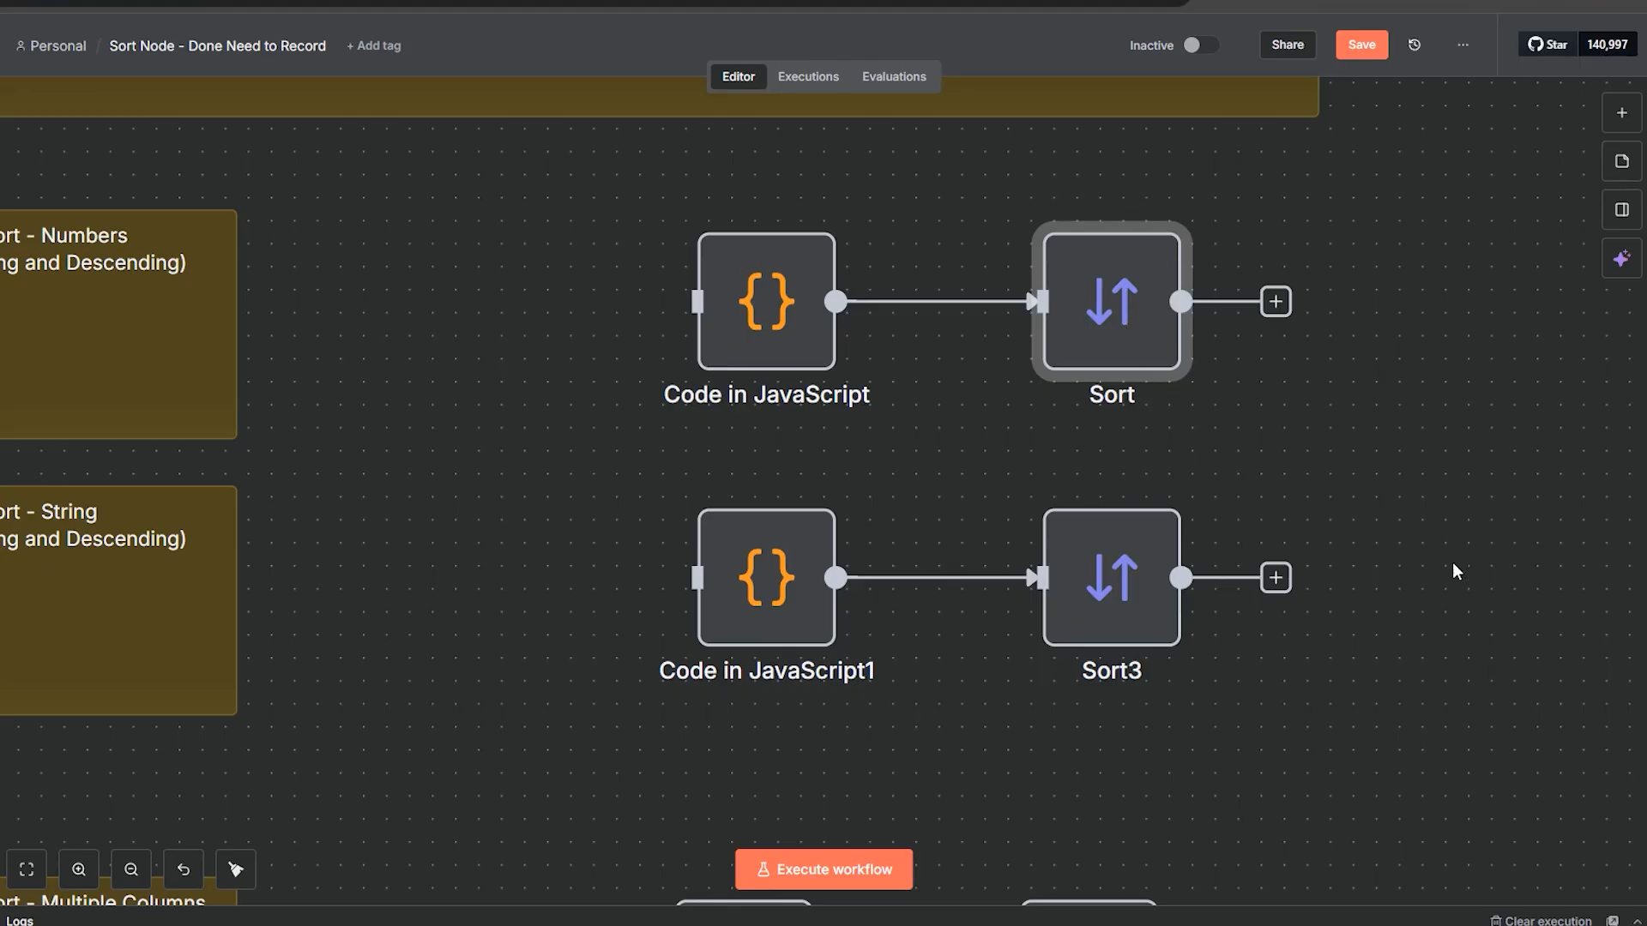
{"action": "left_click", "coordinate": [130, 870]}
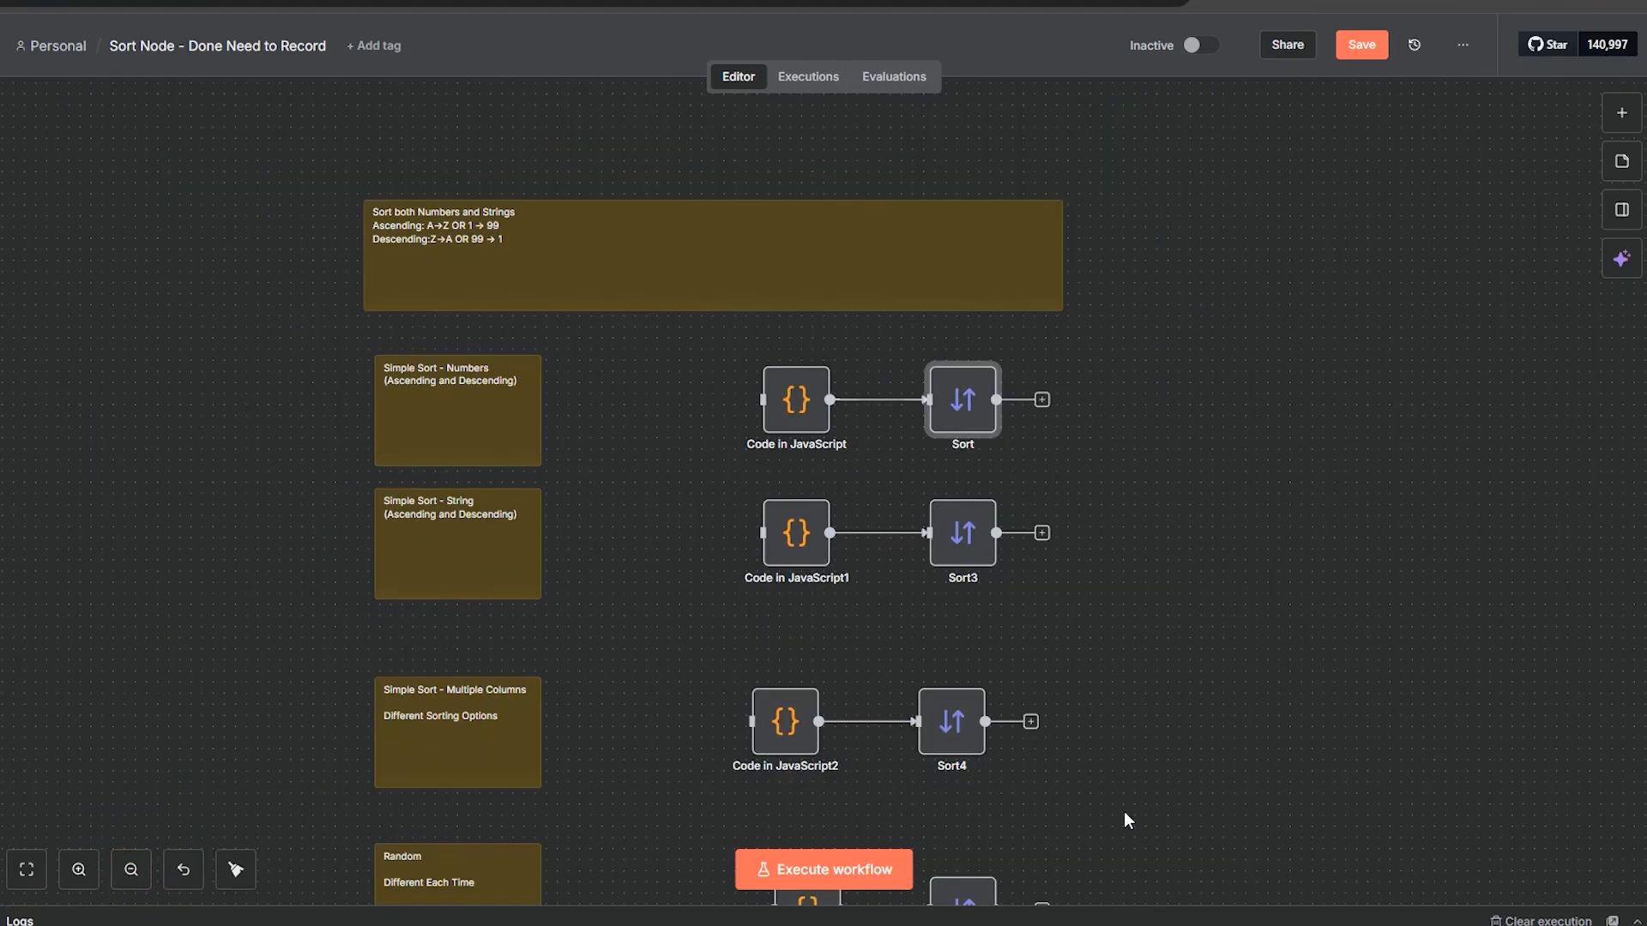
{"action": "left_click_drag", "start_coordinate": [1121, 812], "coordinate": [1292, 607]}
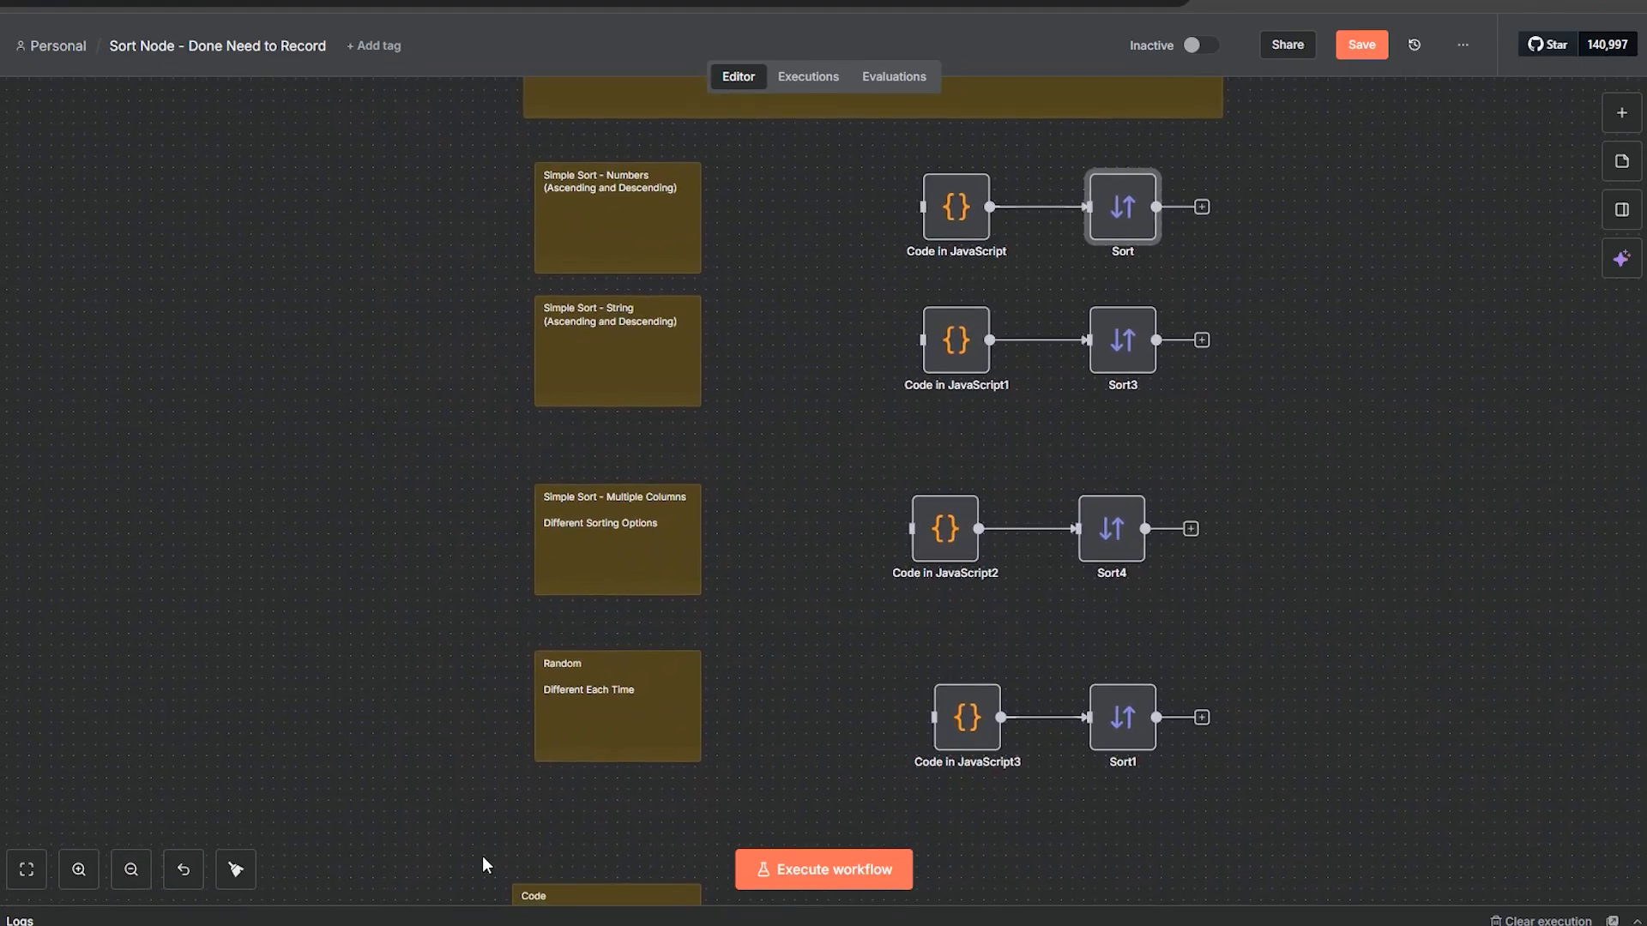